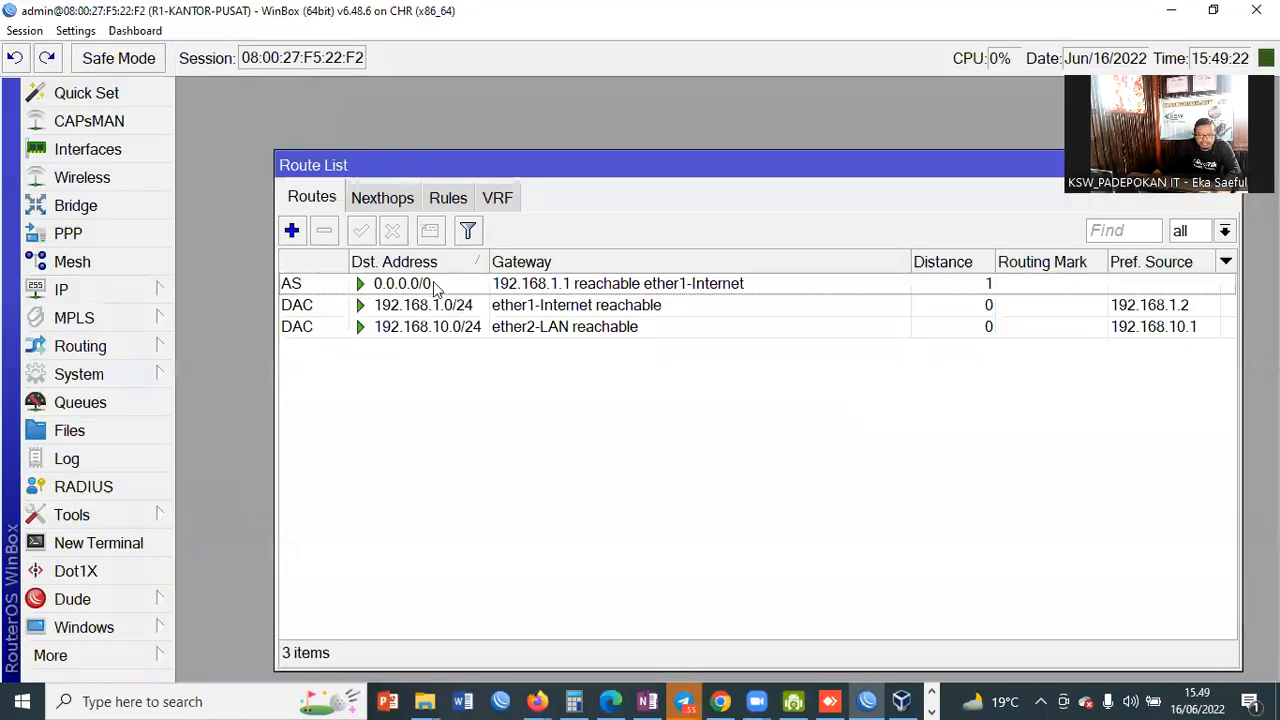
Step: Open the IP DHCP Client list and select the ether1-Internet client
{"action": "left_click", "coordinate": [407, 286]}
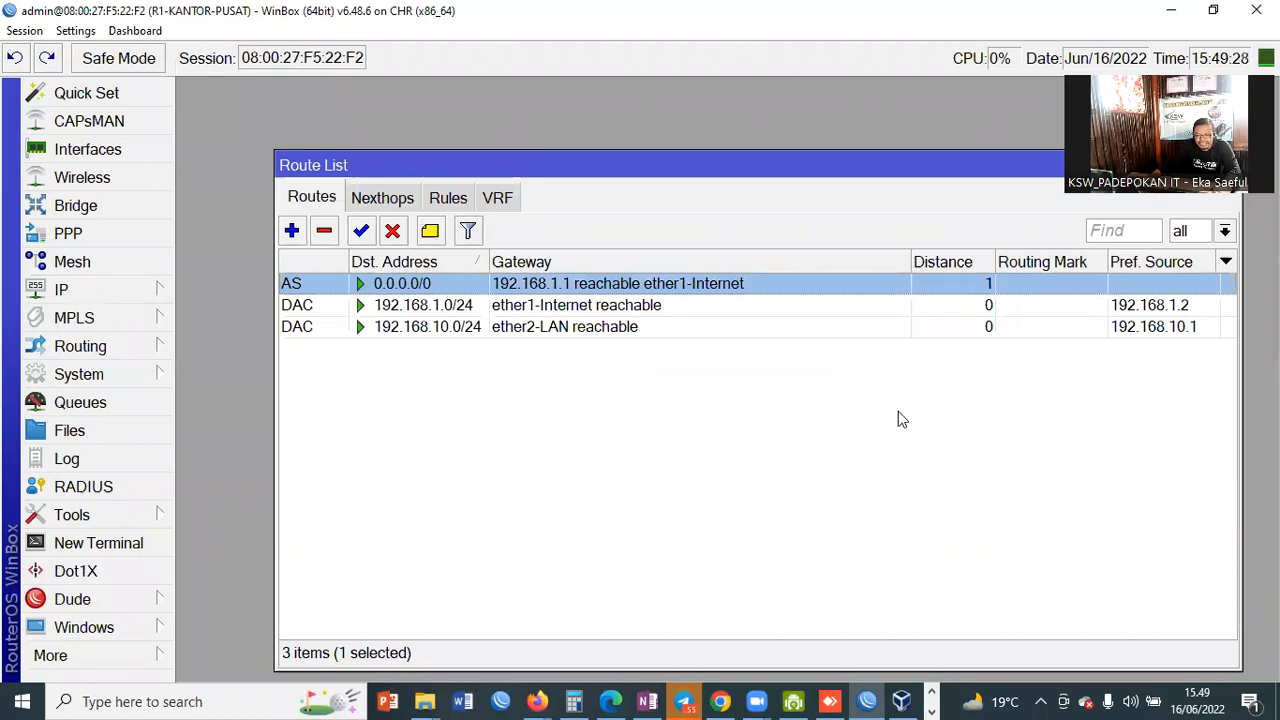
{"action": "left_click_drag", "start_coordinate": [443, 166], "coordinate": [375, 158]}
{"action": "left_click", "coordinate": [55, 292]}
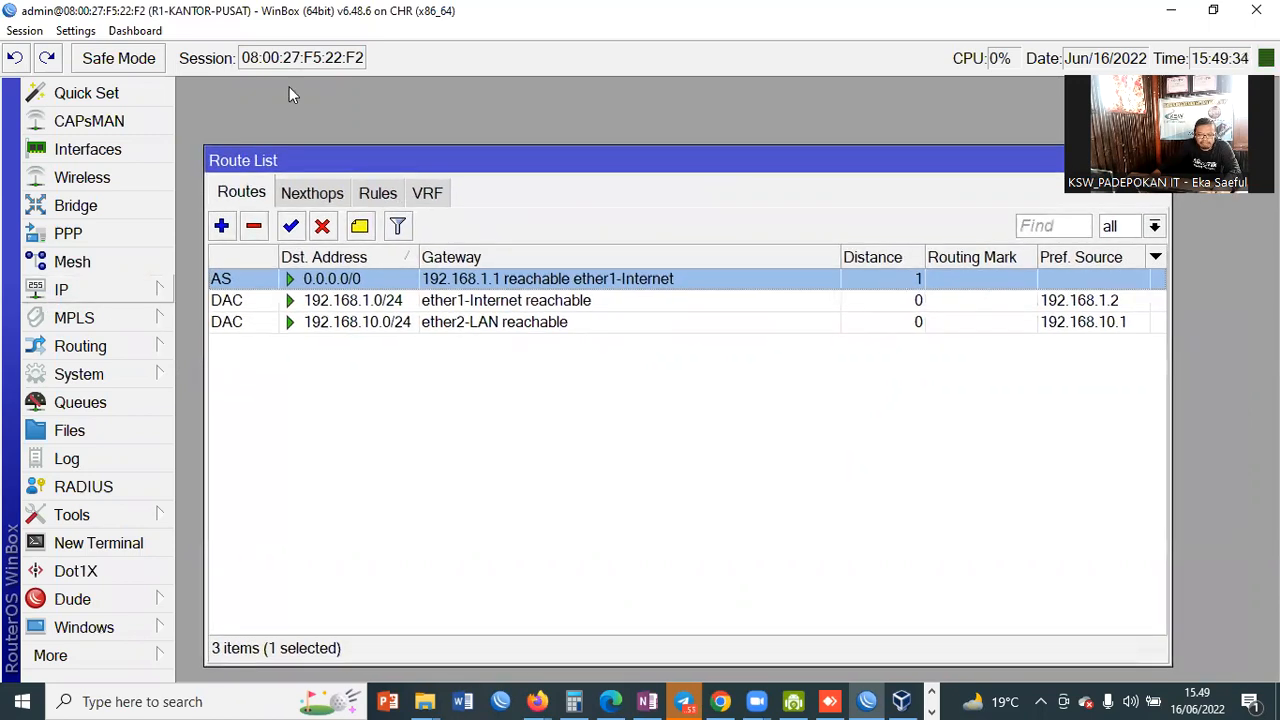
{"action": "left_click", "coordinate": [254, 141]}
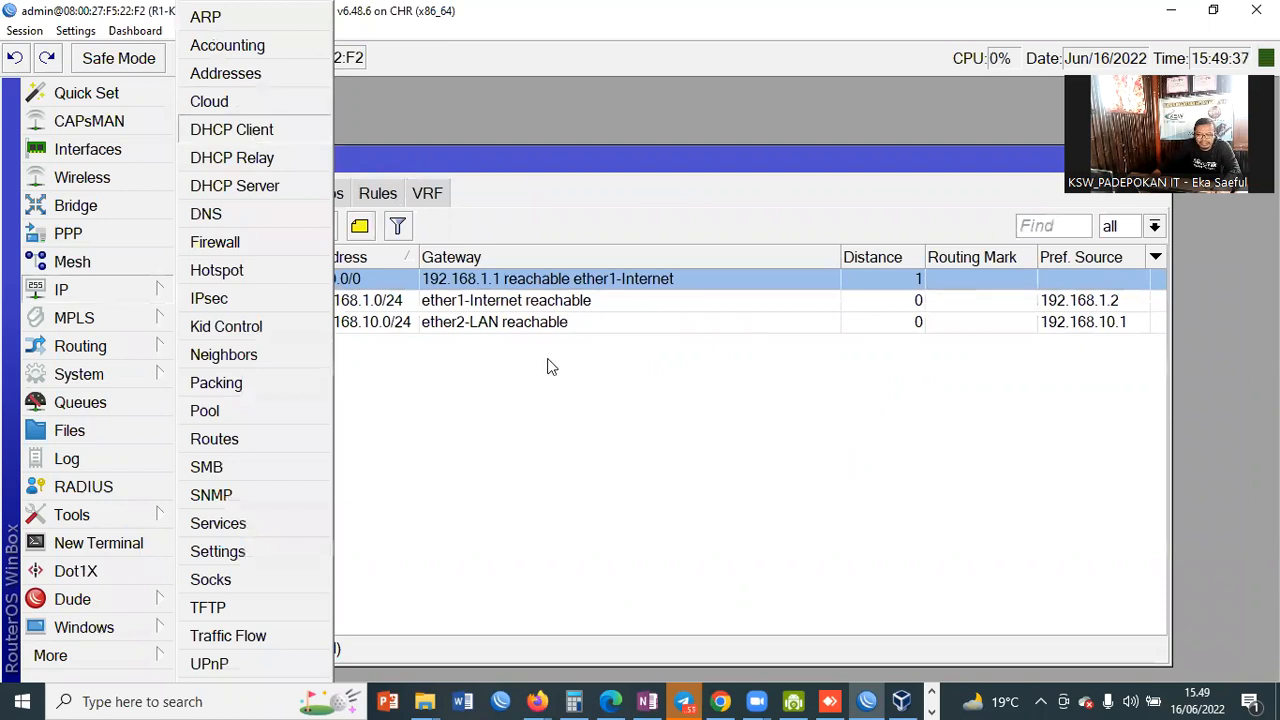
{"action": "left_click", "coordinate": [390, 294]}
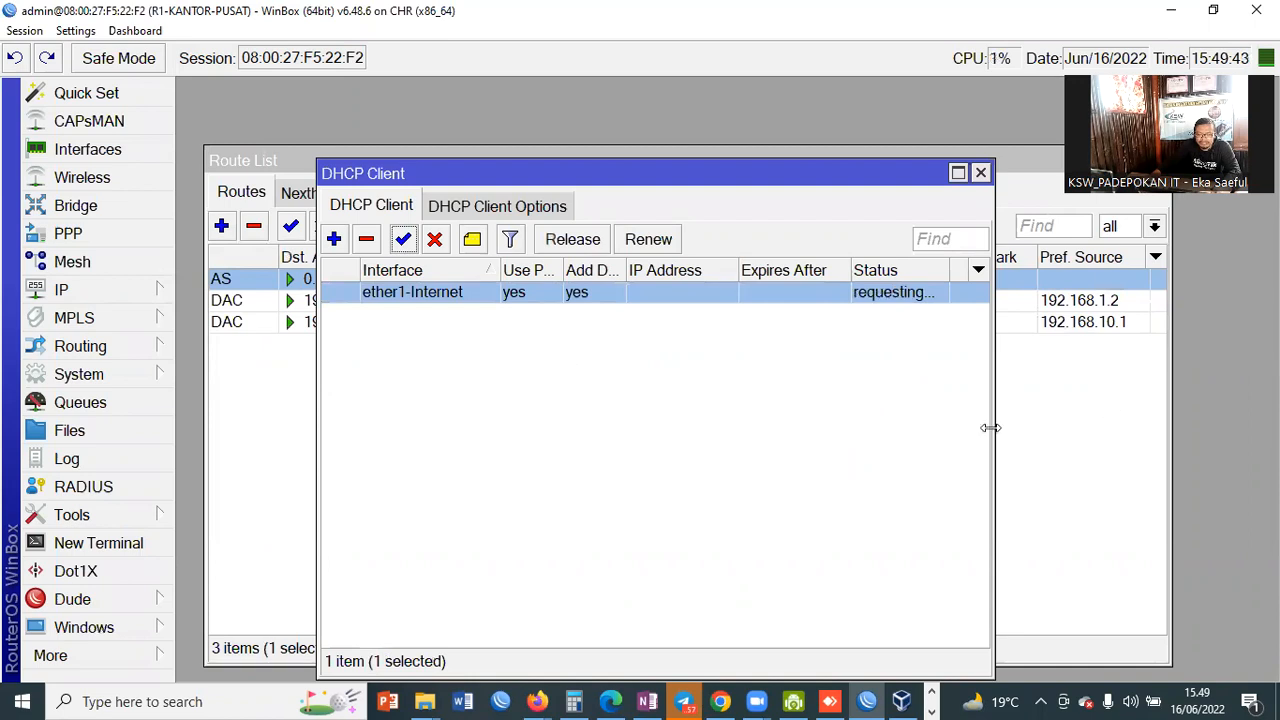
Step: Widen the DHCP Client window and columns to confirm ether1-Internet is bound to 192.168.1.9/24
{"action": "left_click_drag", "start_coordinate": [988, 345], "coordinate": [1152, 345]}
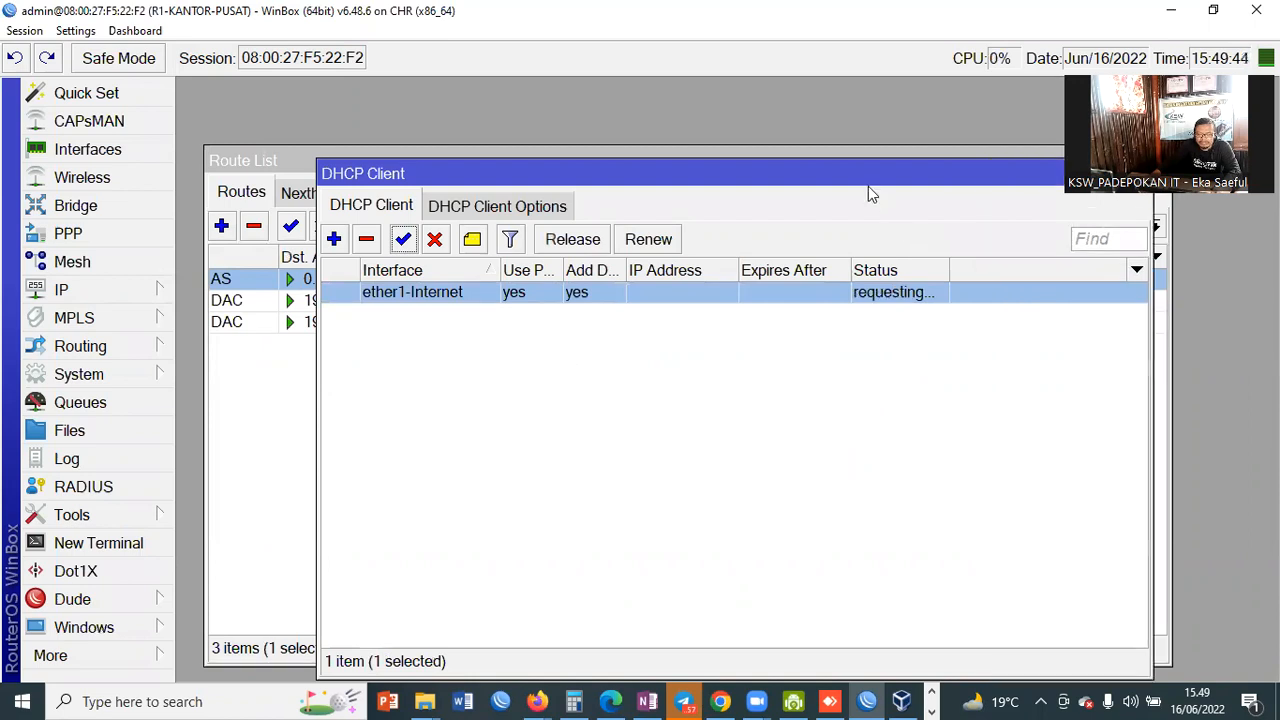
{"action": "left_click_drag", "start_coordinate": [807, 177], "coordinate": [767, 229]}
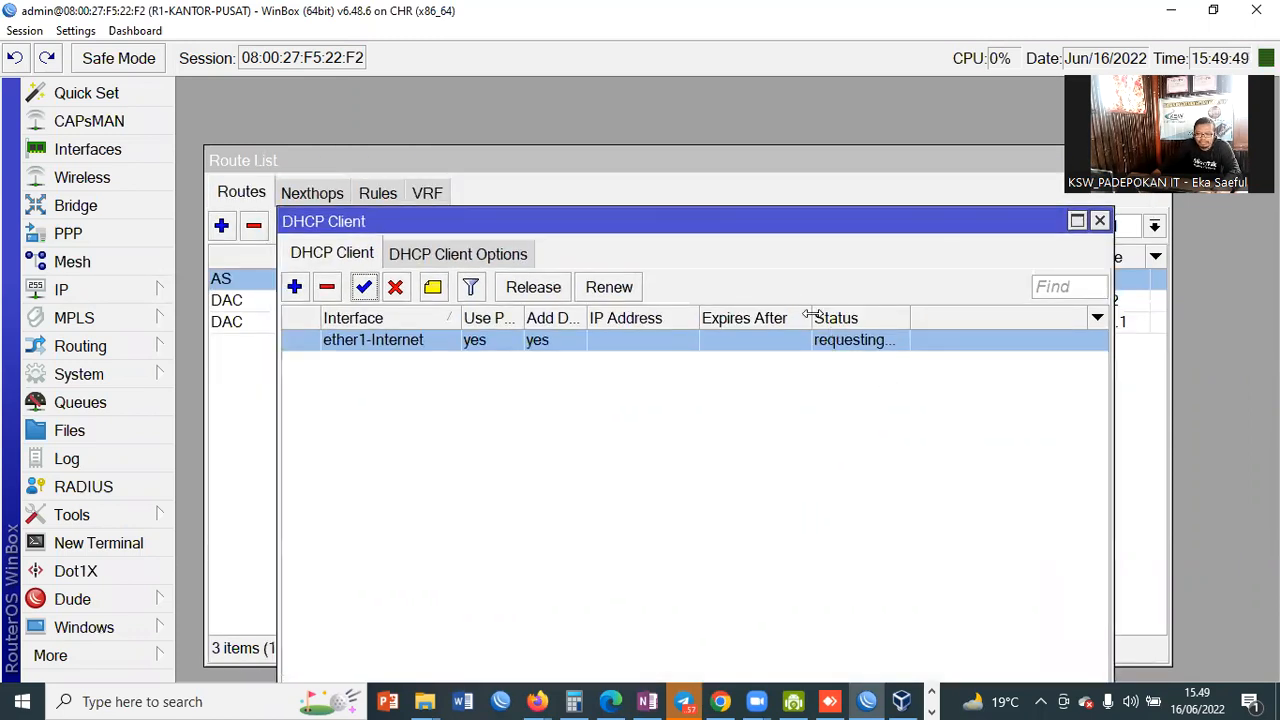
{"action": "left_click_drag", "start_coordinate": [812, 319], "coordinate": [820, 319]}
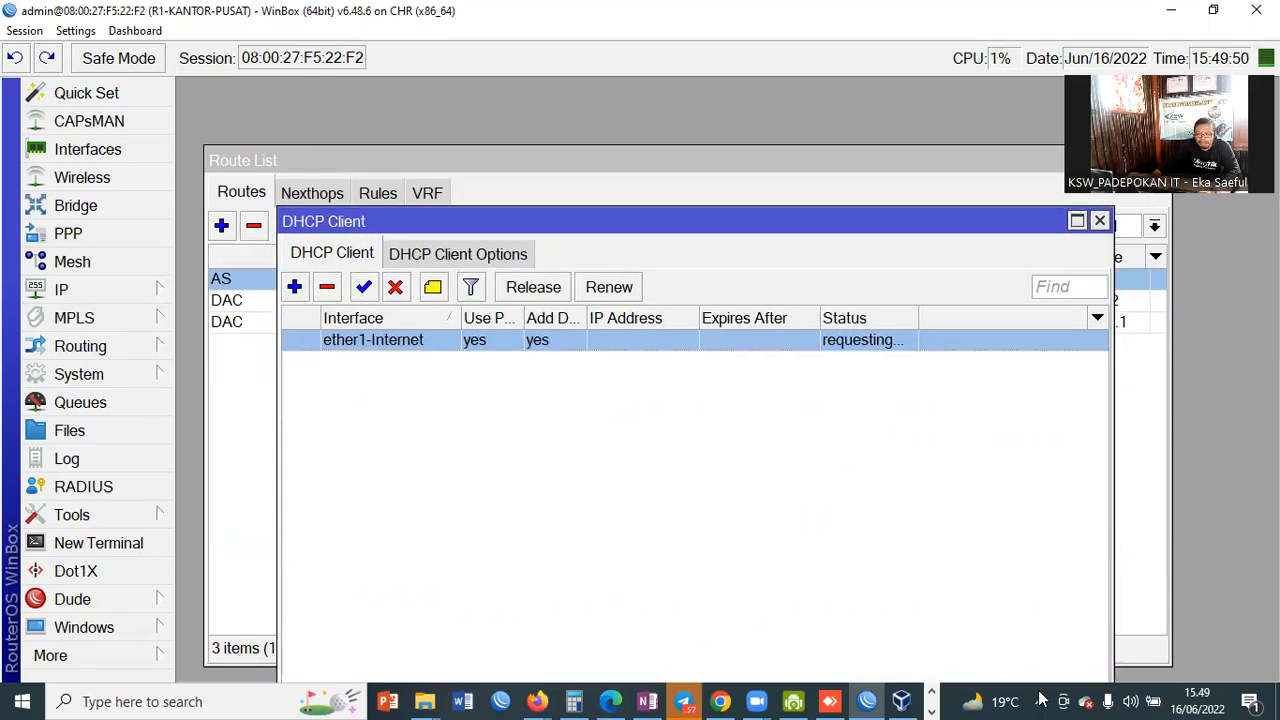
{"action": "left_click", "coordinate": [1041, 696]}
{"action": "left_click", "coordinate": [1040, 700]}
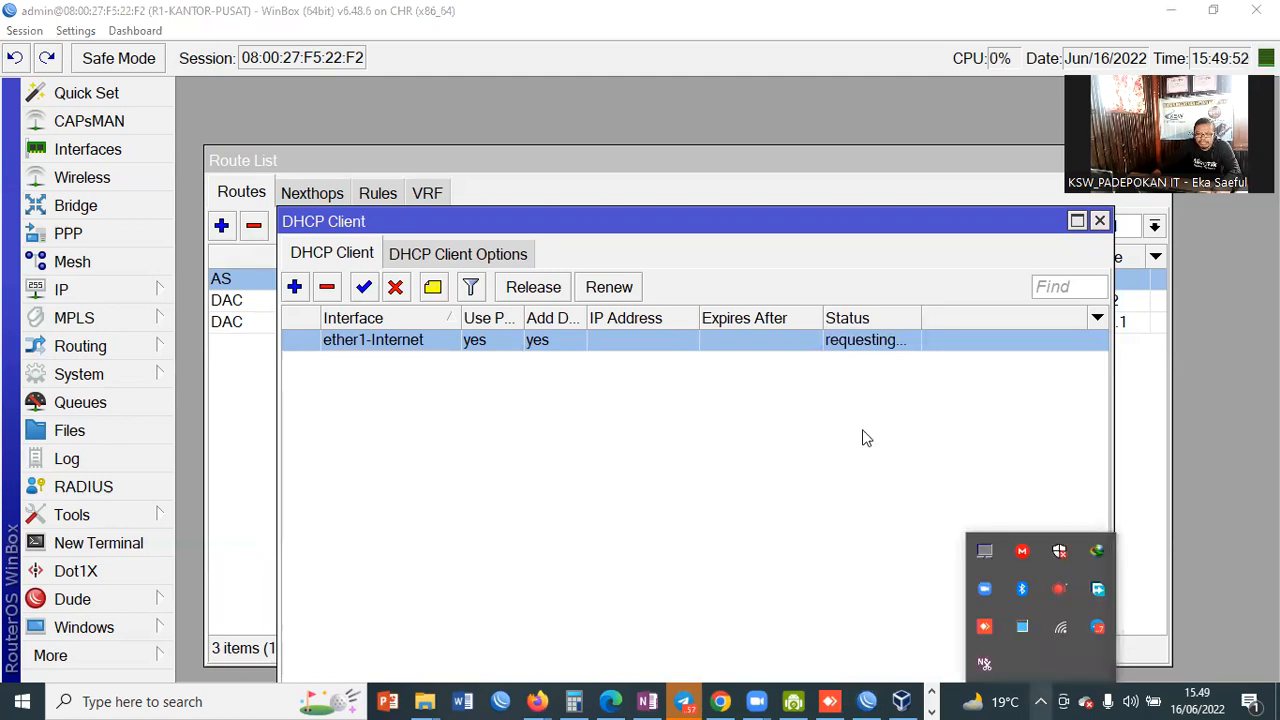
{"action": "left_click", "coordinate": [826, 430]}
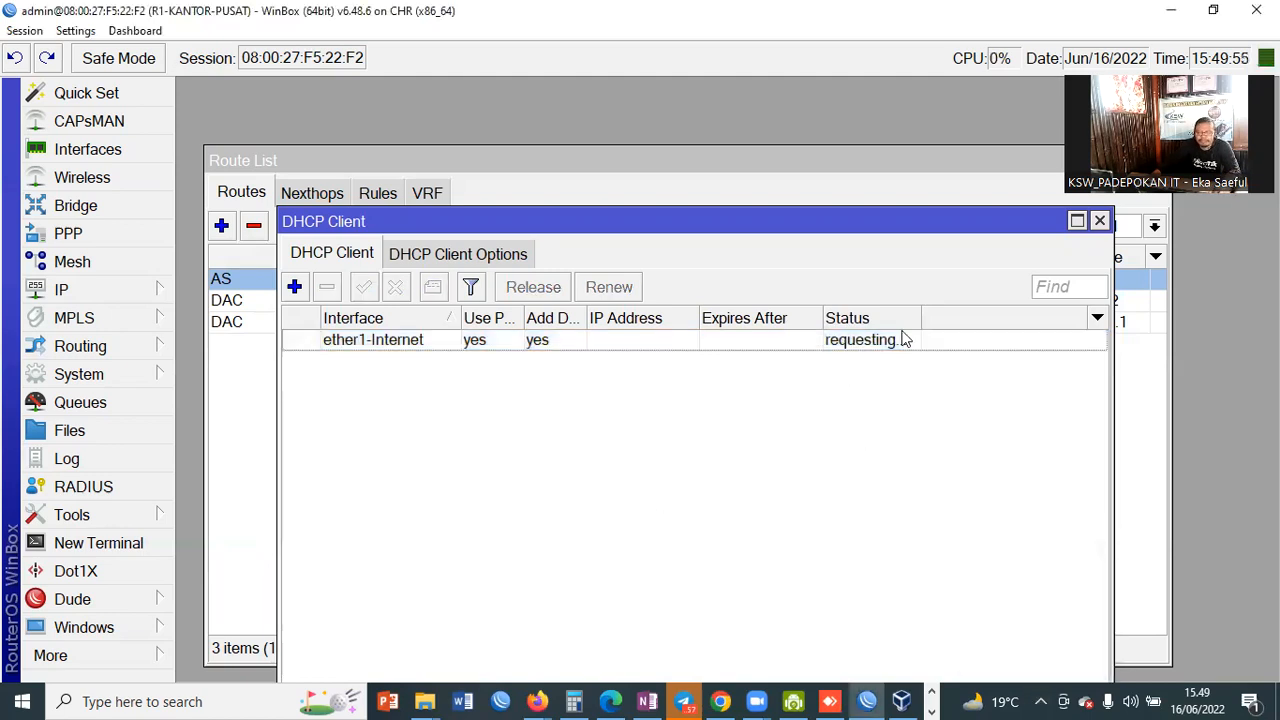
{"action": "left_click_drag", "start_coordinate": [921, 315], "coordinate": [944, 314]}
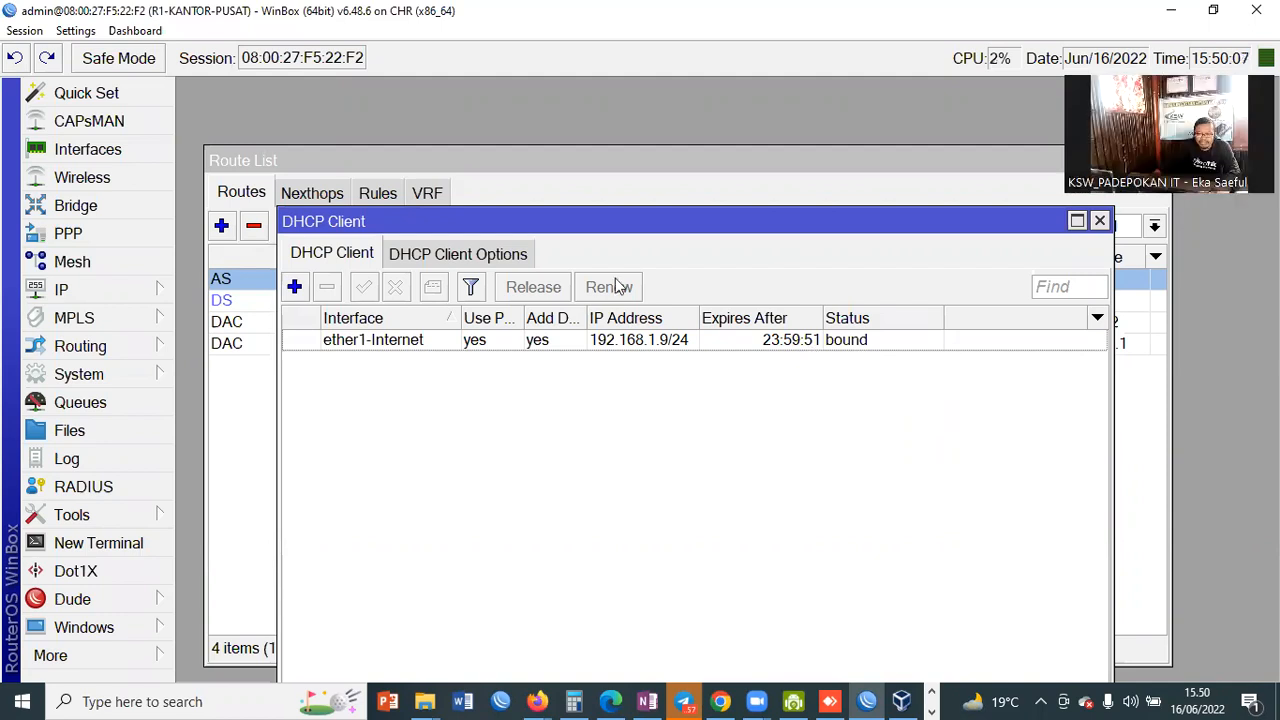
{"action": "left_click", "coordinate": [495, 170]}
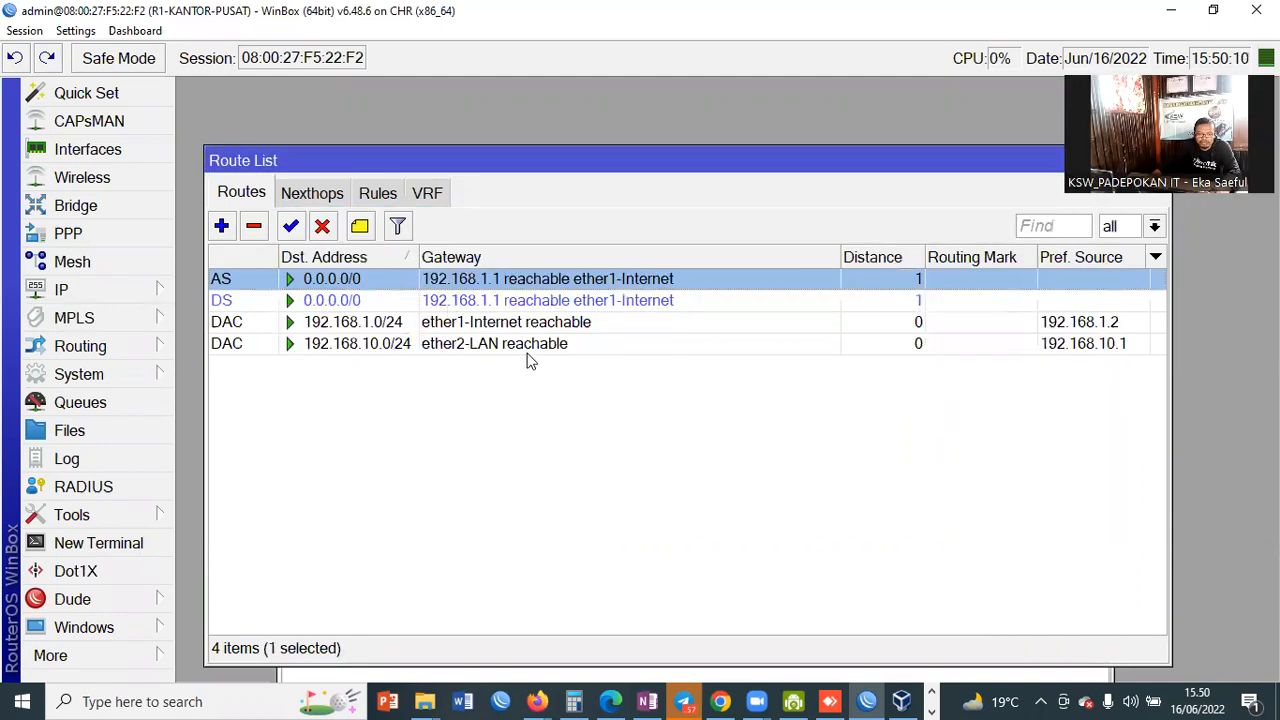
{"action": "left_click", "coordinate": [245, 305]}
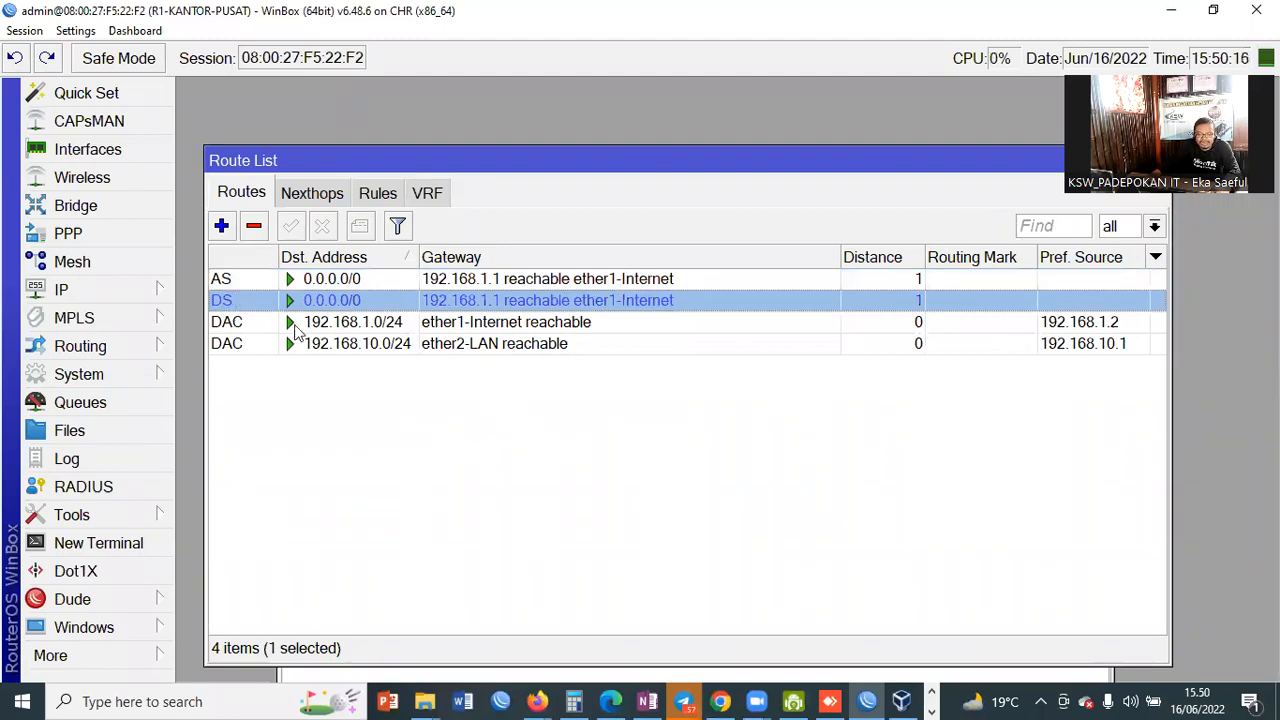
{"action": "left_click", "coordinate": [362, 280]}
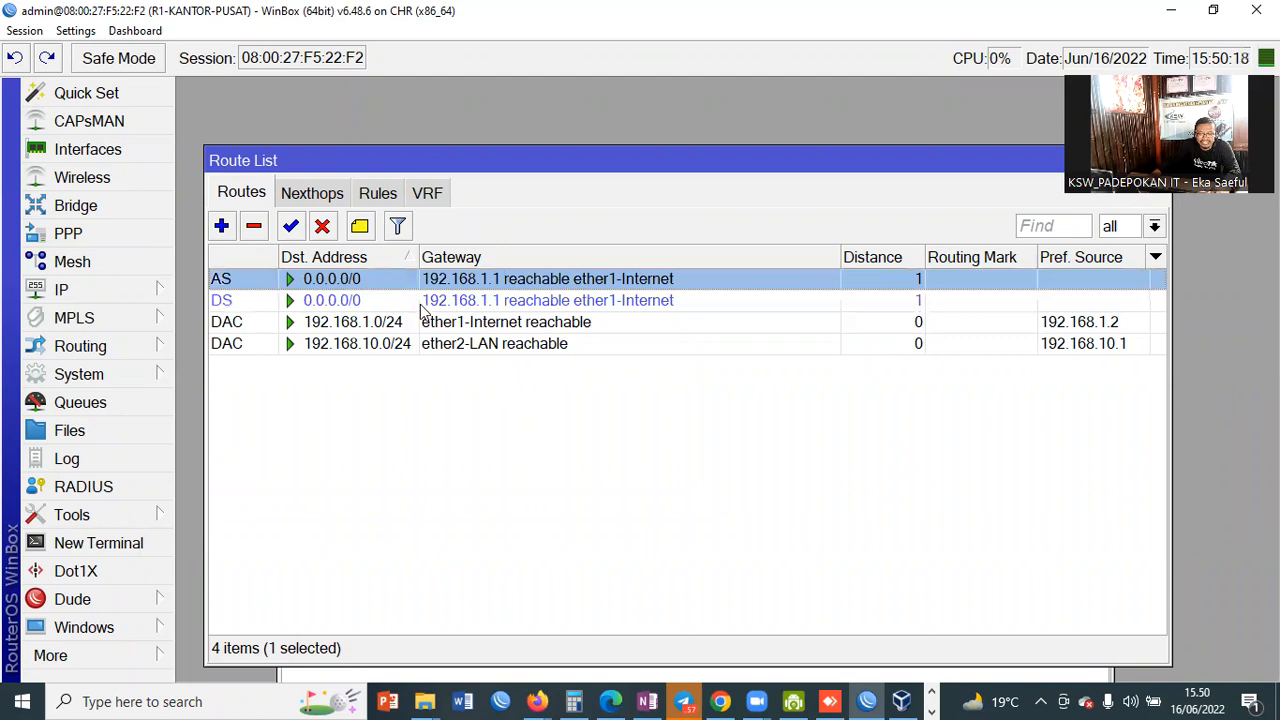
{"action": "left_click", "coordinate": [498, 302]}
{"action": "left_click", "coordinate": [493, 282]}
{"action": "left_click", "coordinate": [497, 302]}
{"action": "left_click", "coordinate": [495, 284]}
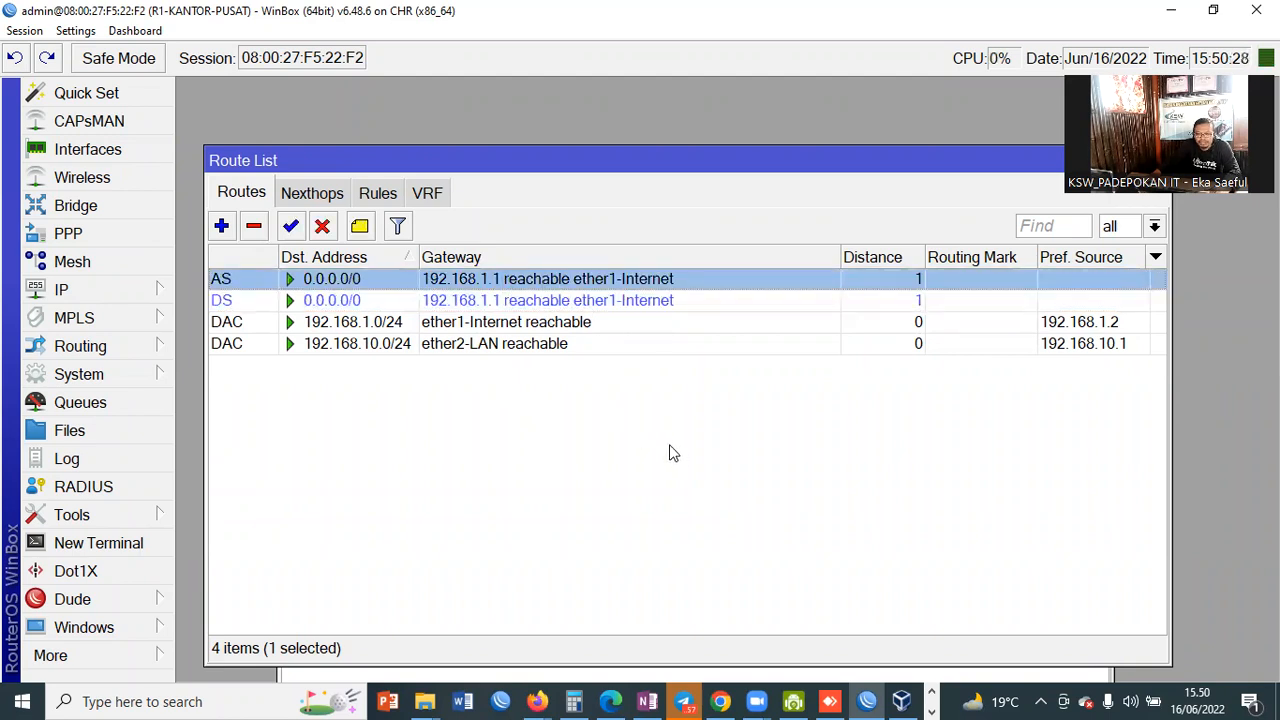
{"action": "left_click", "coordinate": [566, 304]}
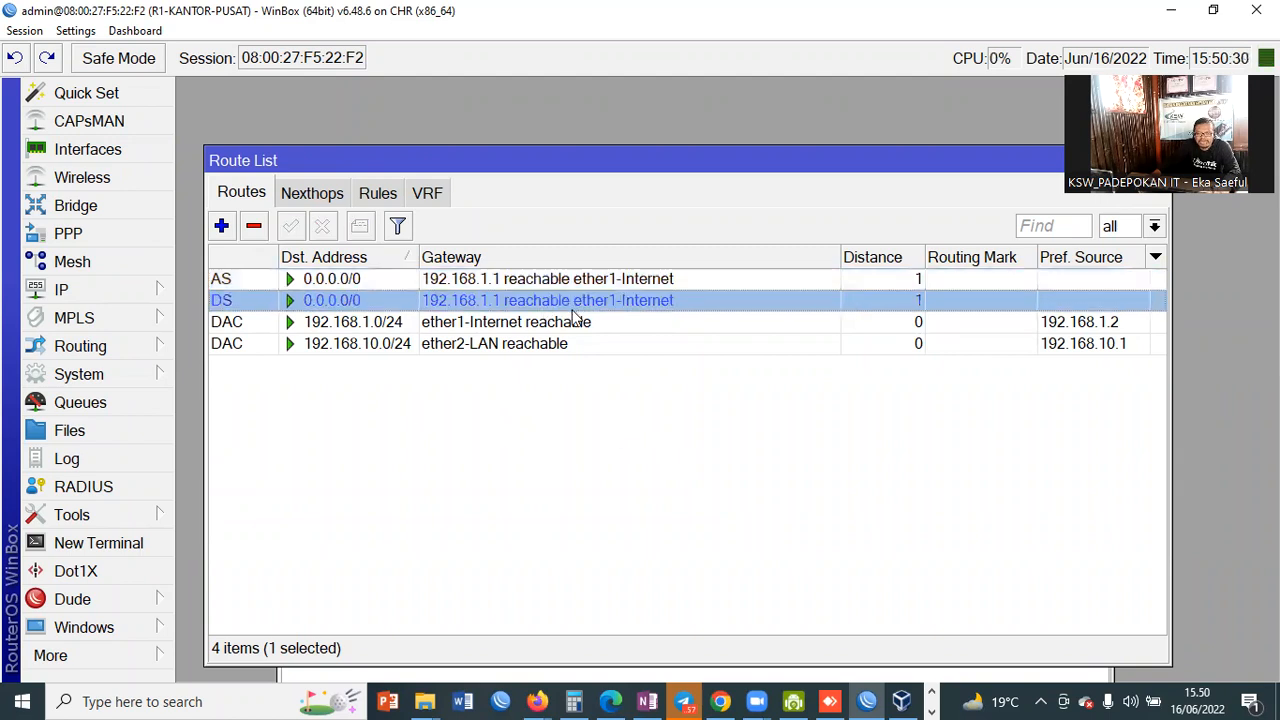
{"action": "left_click", "coordinate": [563, 287]}
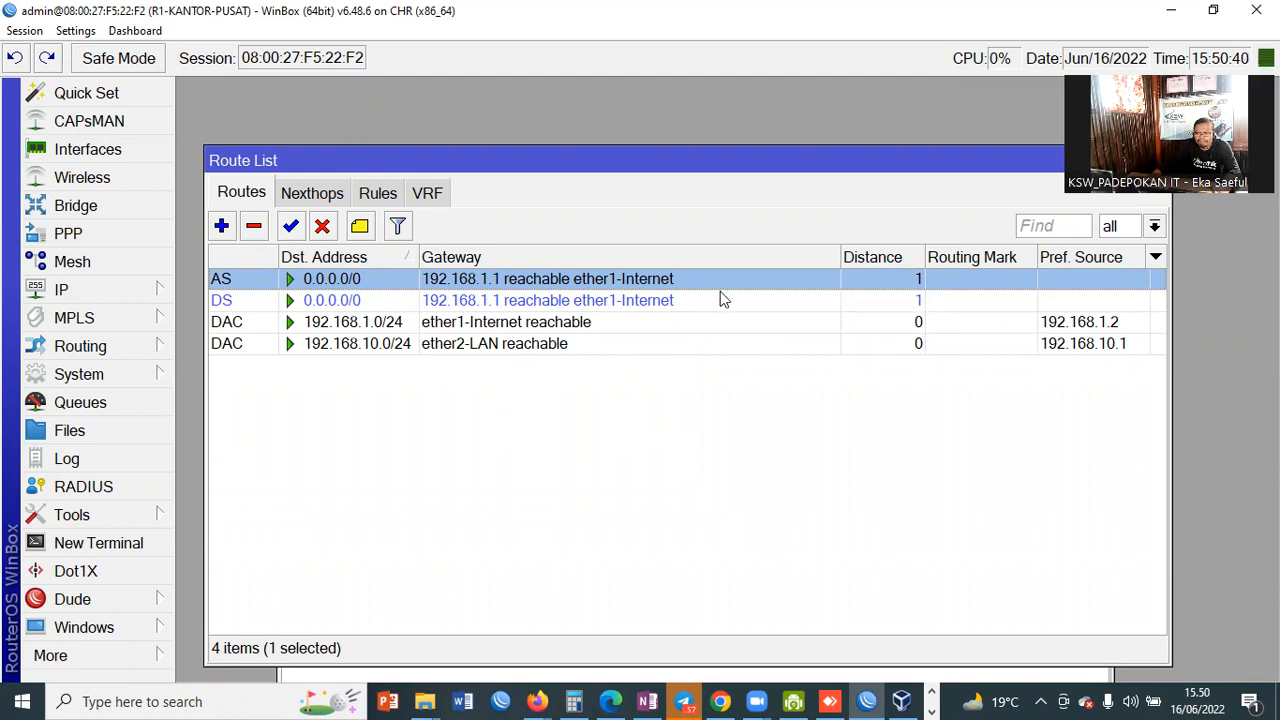
Step: Set the static 0.0.0.0/0 route's distance to 2
{"action": "double_click", "coordinate": [693, 280]}
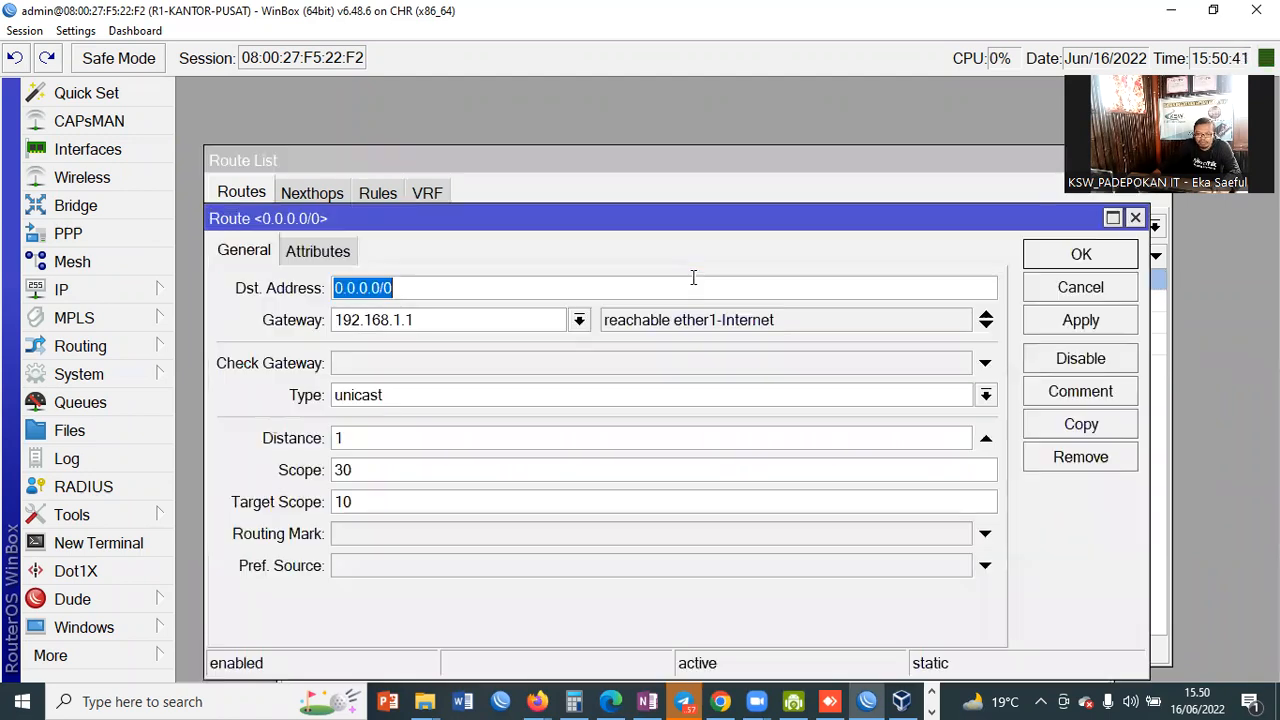
{"action": "double_click", "coordinate": [341, 439]}
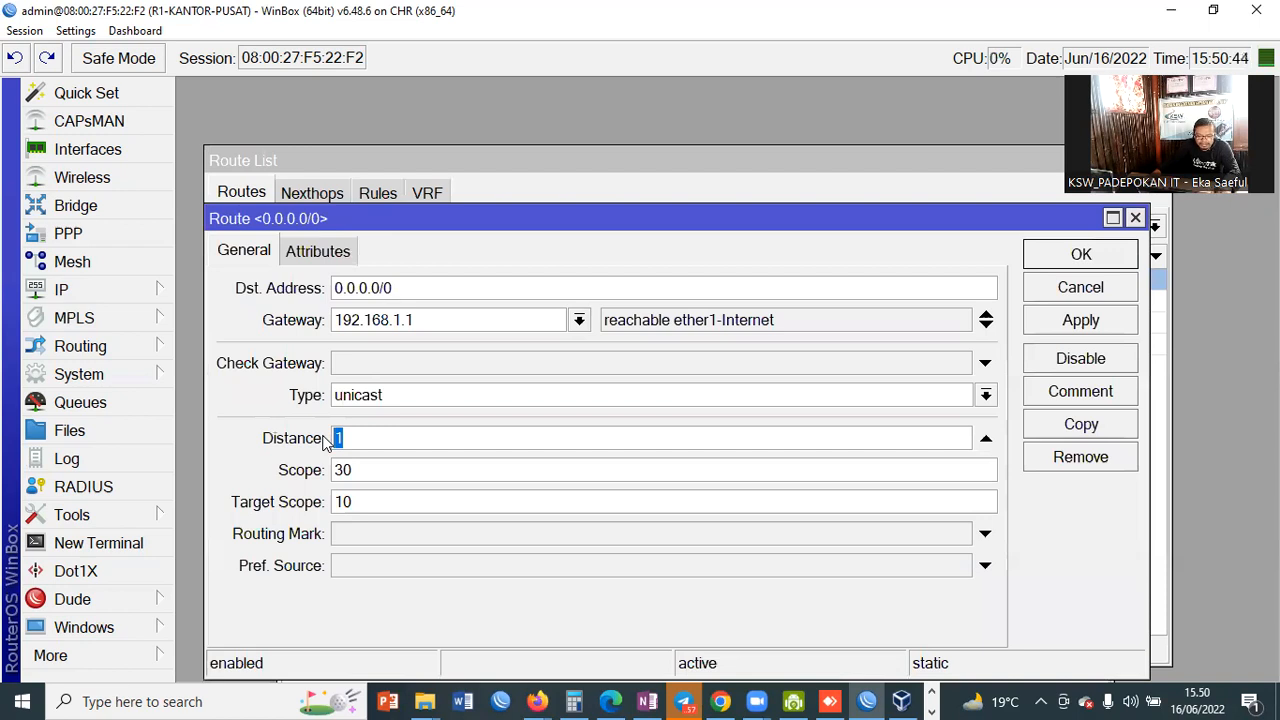
{"action": "left_click", "coordinate": [1092, 254]}
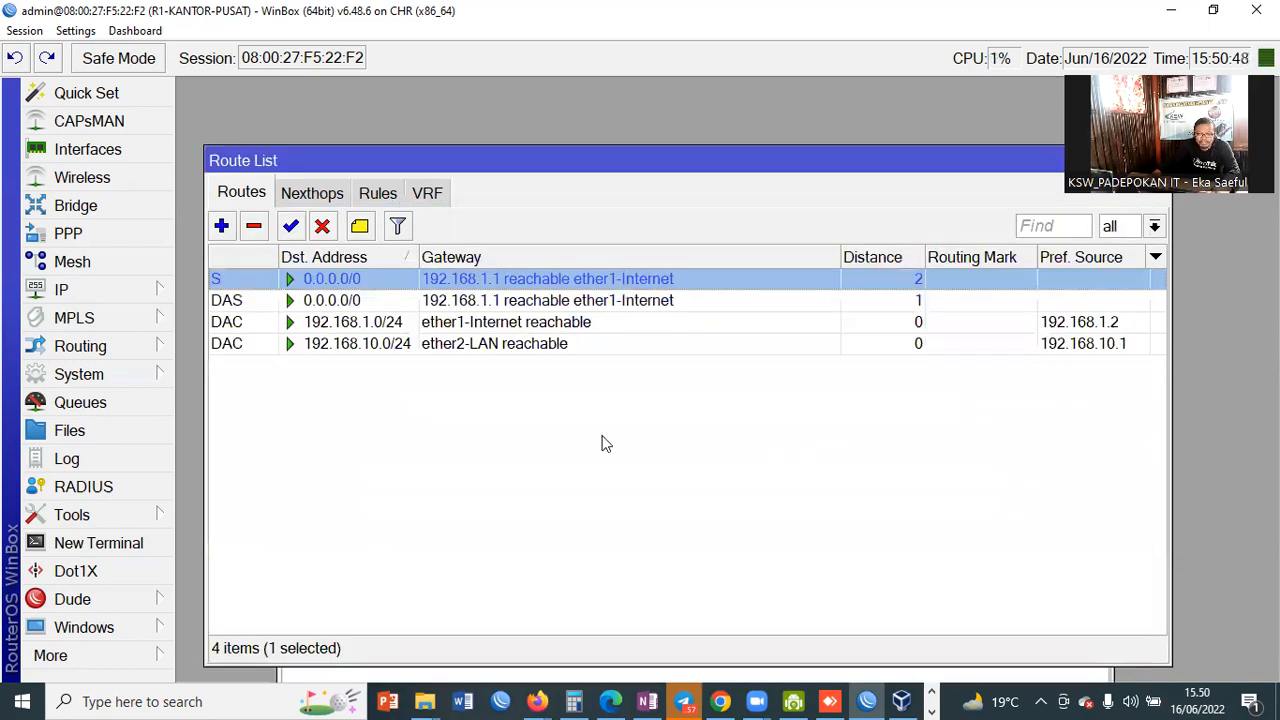
{"action": "left_click", "coordinate": [592, 420]}
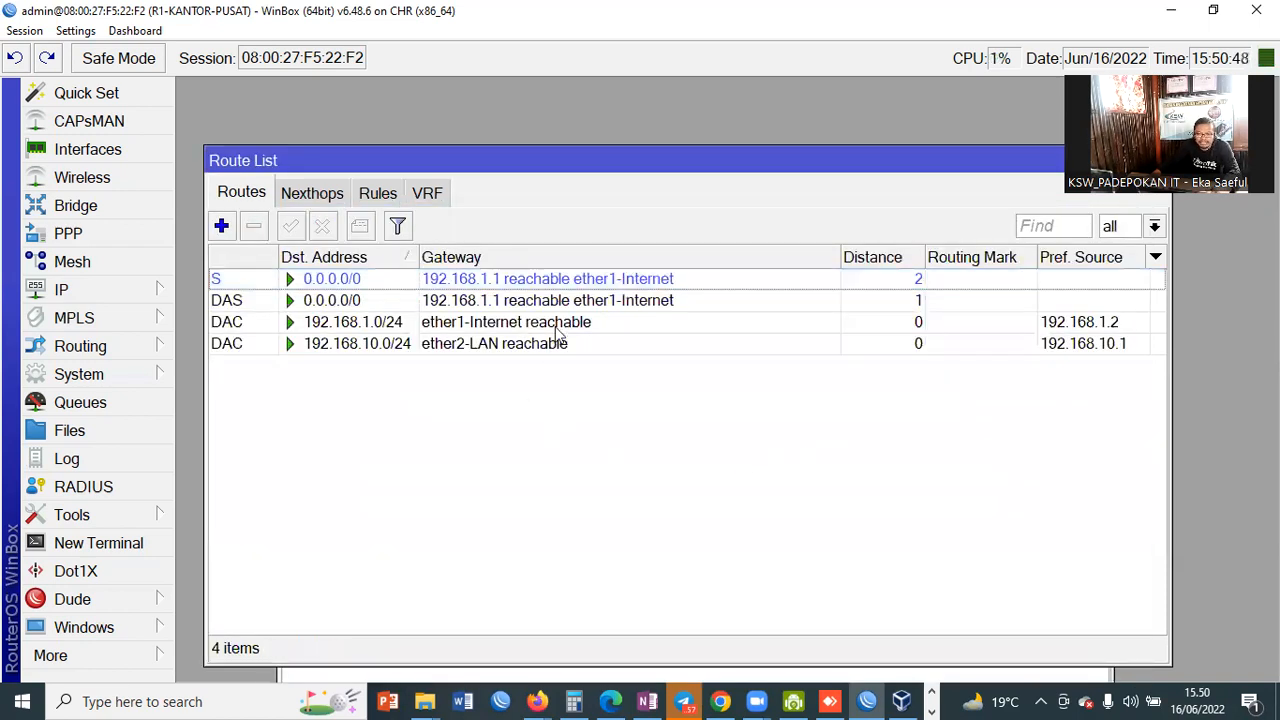
Step: Compare the static and DHCP-learned default routes in the Route List
{"action": "left_click", "coordinate": [918, 306]}
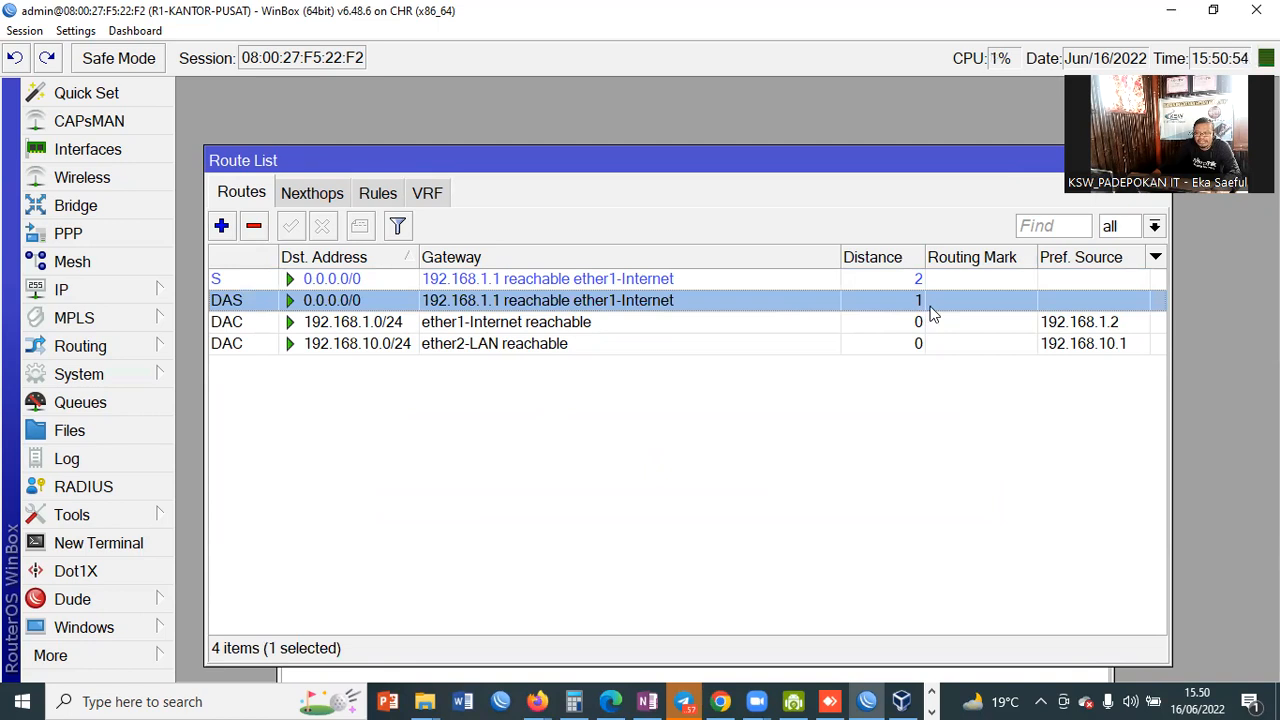
{"action": "left_click", "coordinate": [640, 280]}
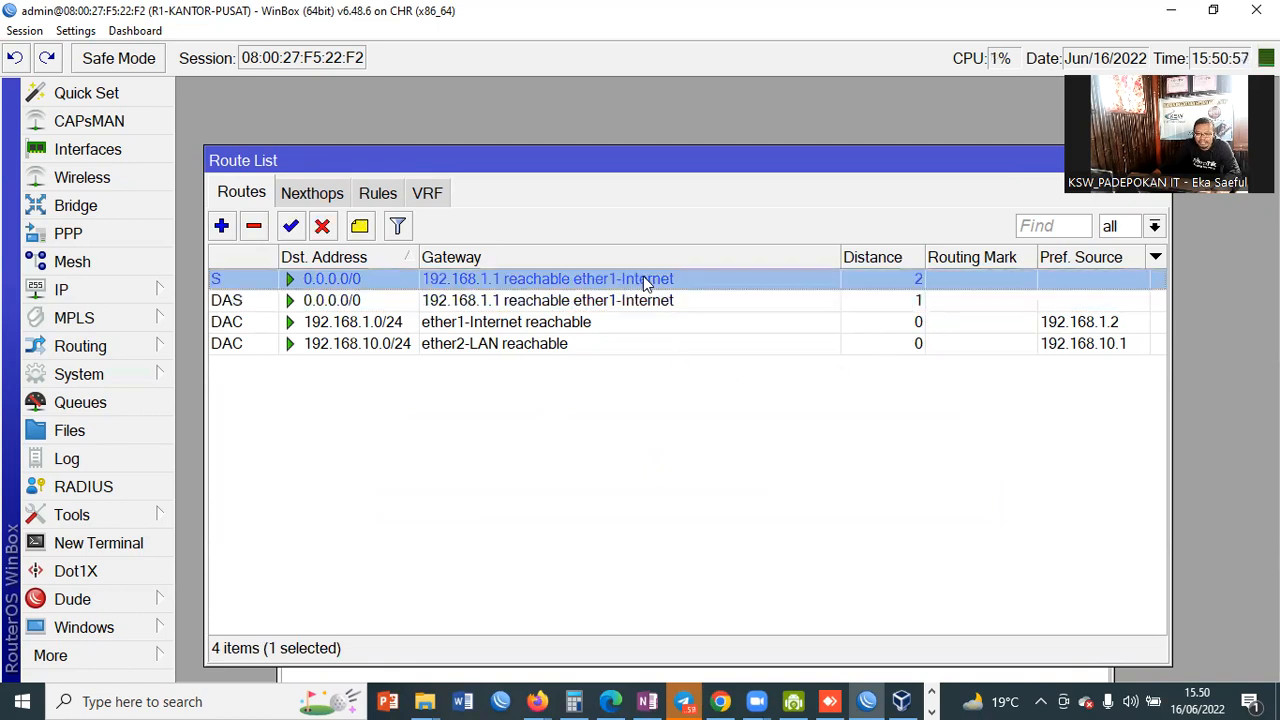
{"action": "left_click", "coordinate": [917, 300]}
{"action": "left_click", "coordinate": [918, 280]}
{"action": "left_click", "coordinate": [918, 300]}
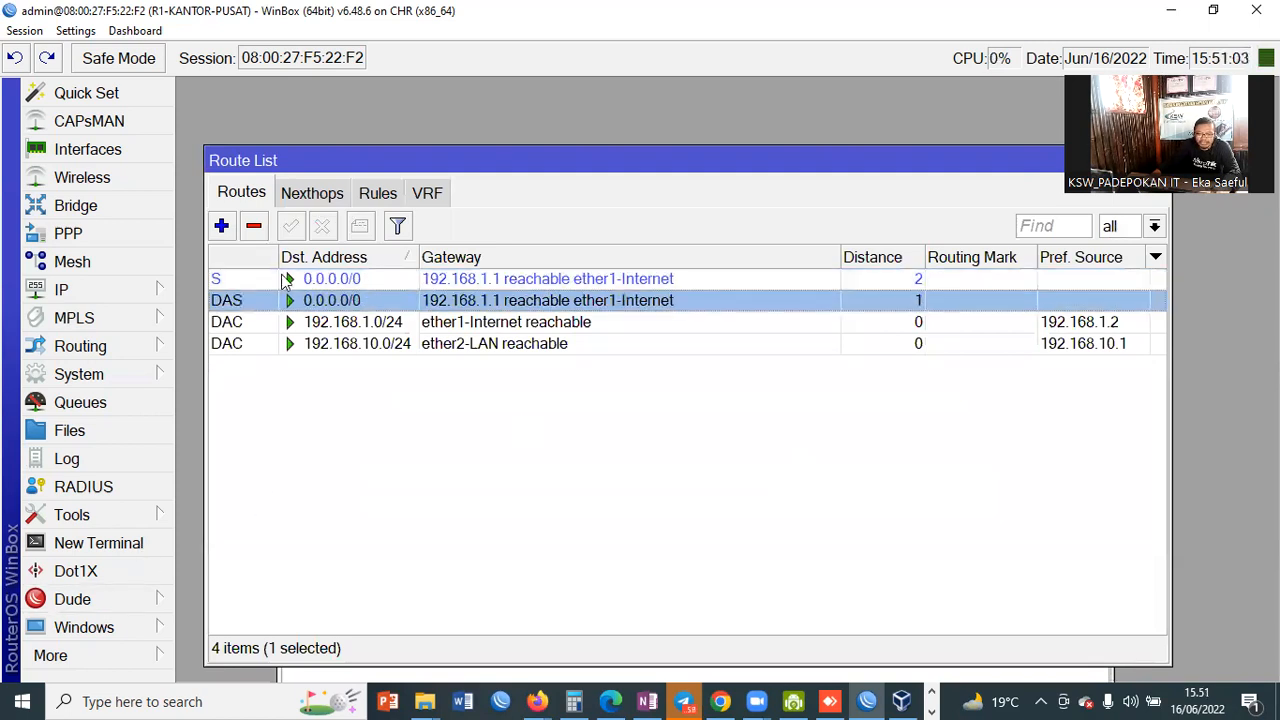
{"action": "left_click", "coordinate": [700, 279]}
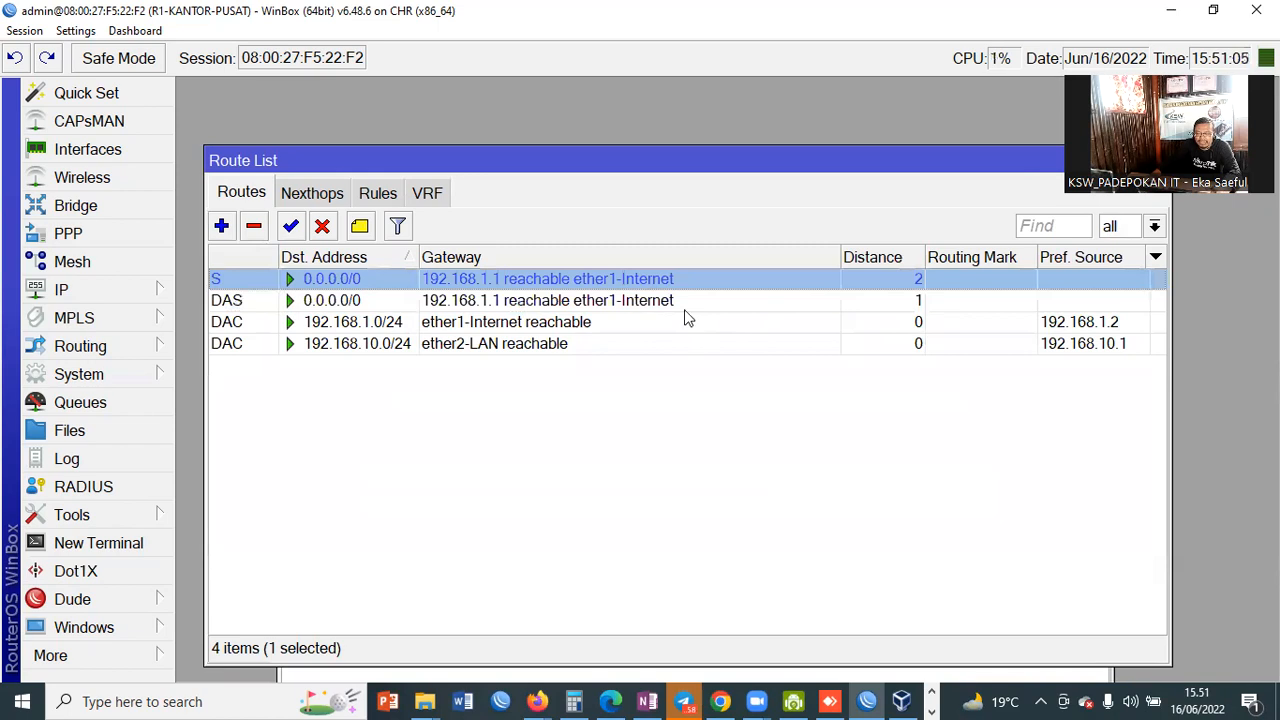
{"action": "left_click", "coordinate": [686, 305]}
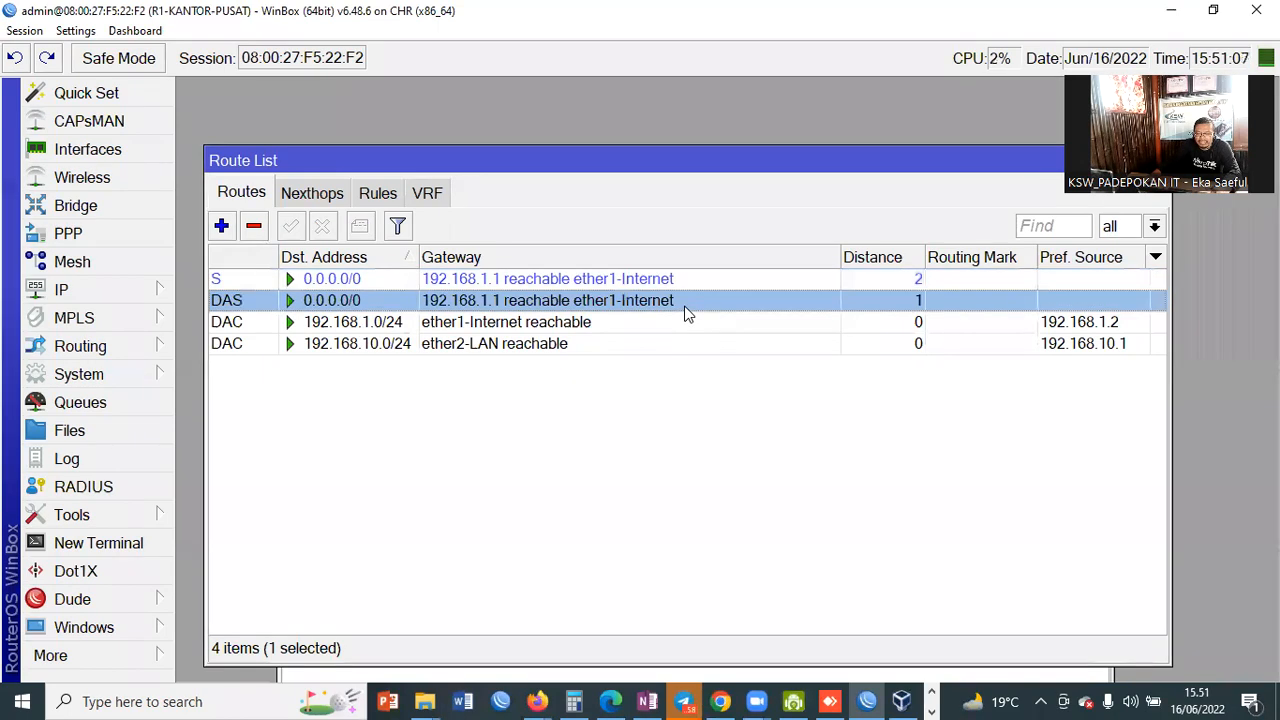
Step: Try distance 2 on the dynamic default route, then close its settings
{"action": "double_click", "coordinate": [924, 304]}
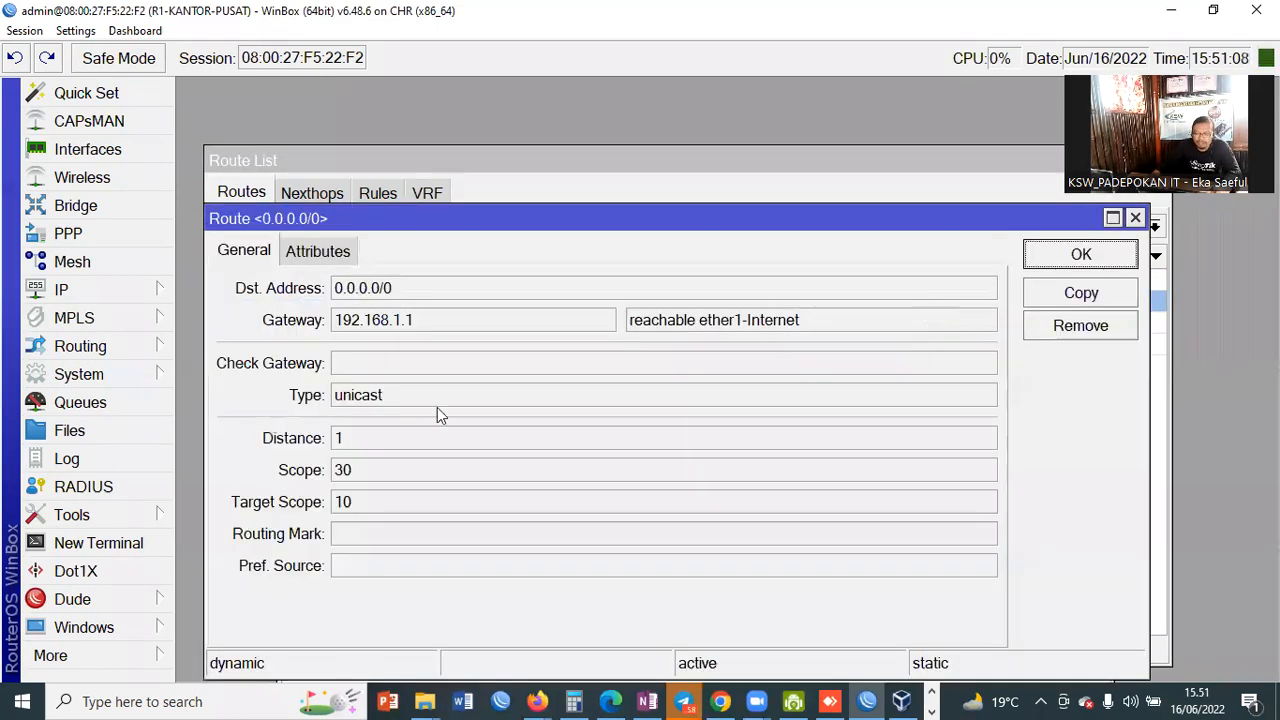
{"action": "left_click", "coordinate": [340, 439]}
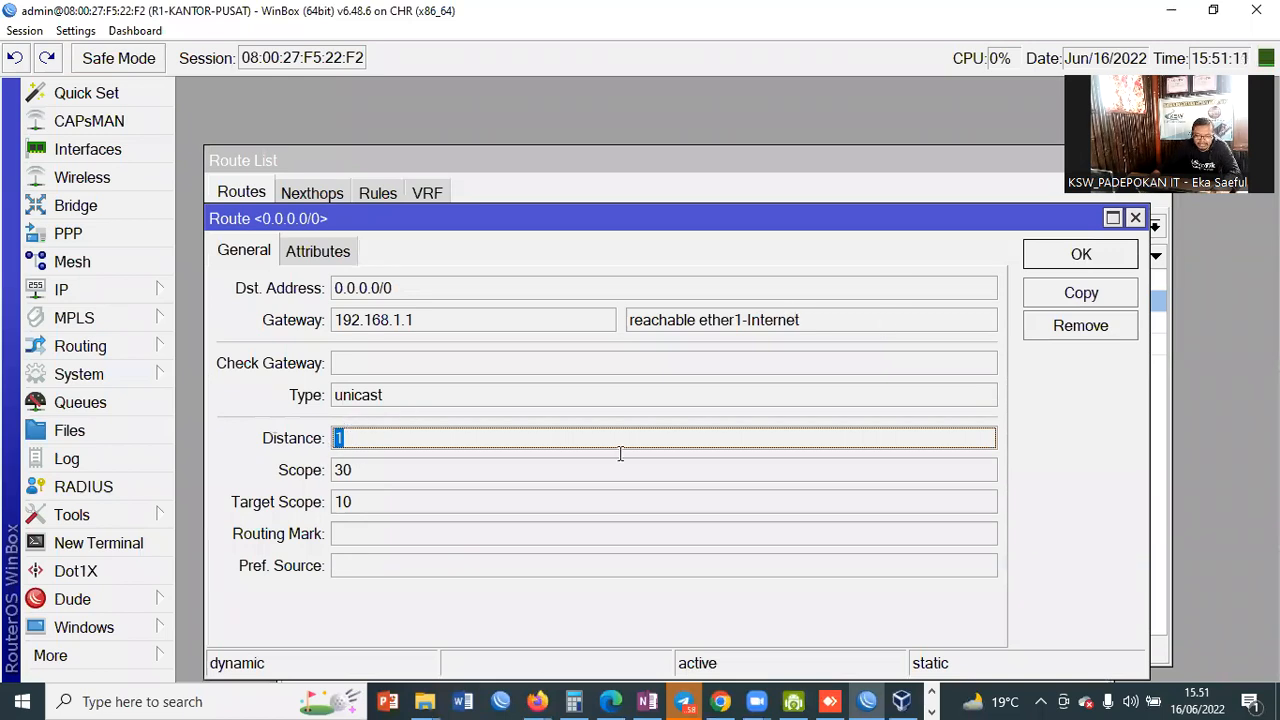
{"action": "type", "text": "2"}
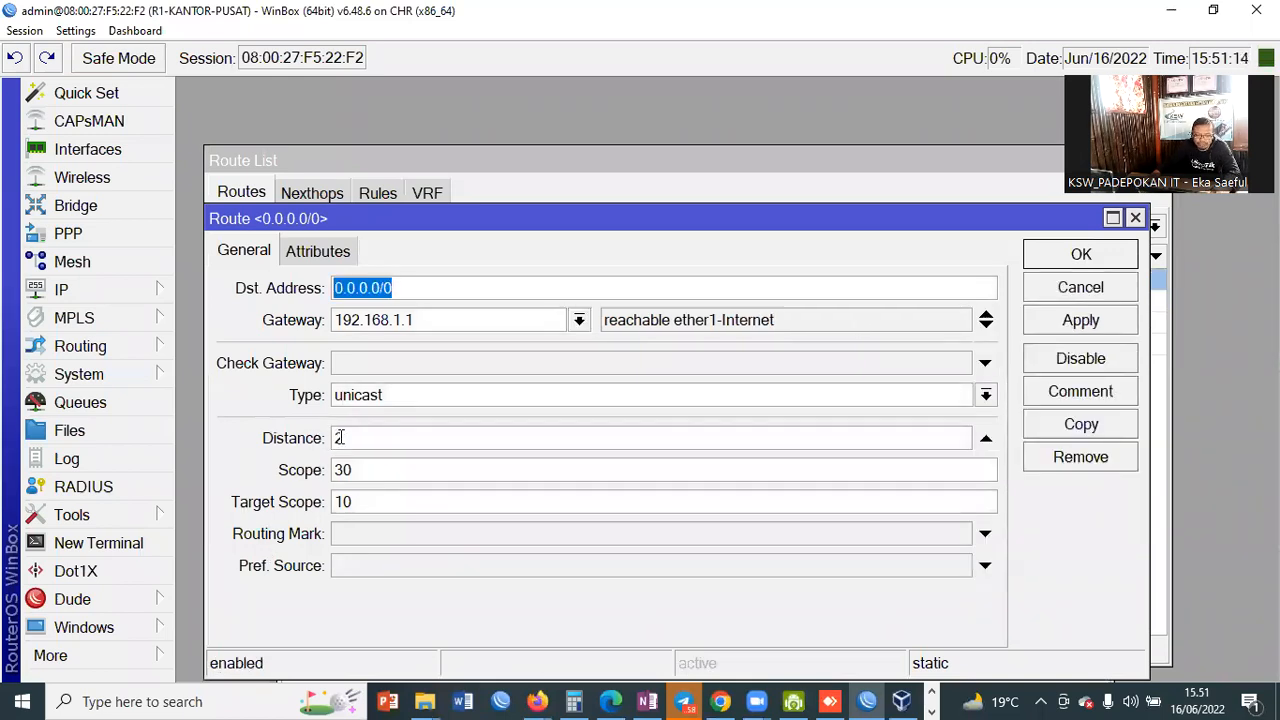
{"action": "left_click", "coordinate": [340, 437]}
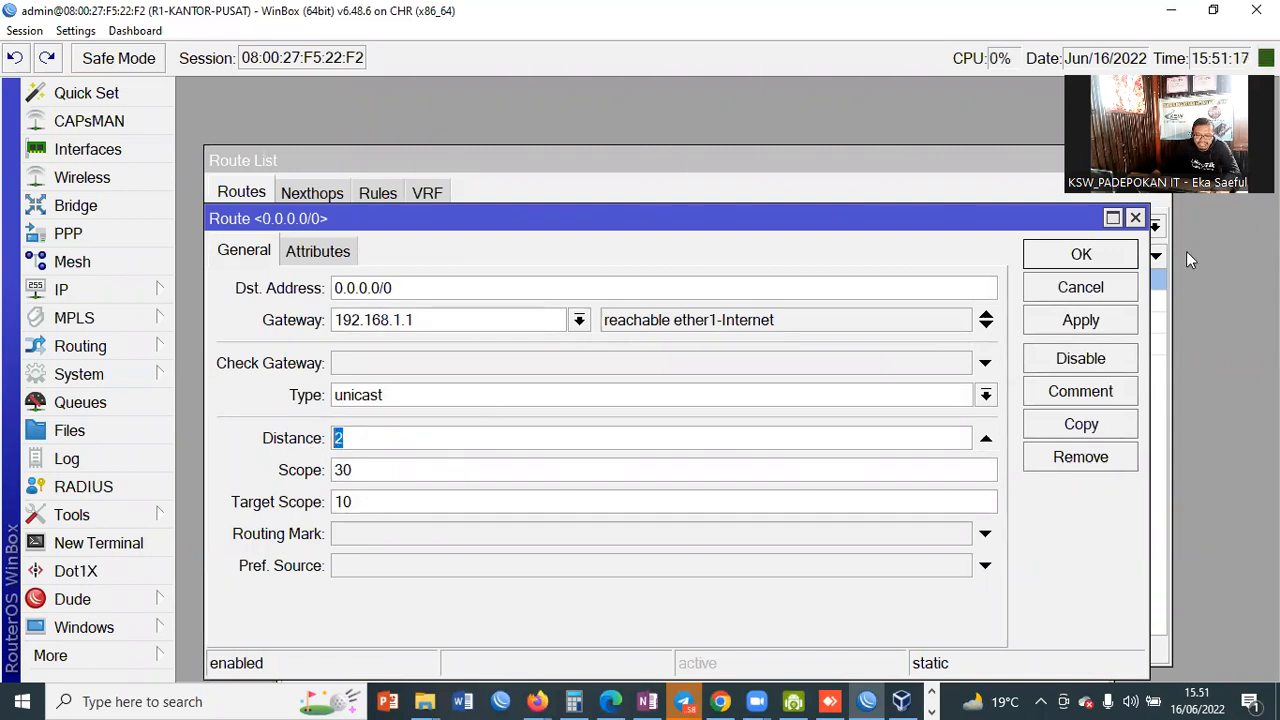
{"action": "left_click", "coordinate": [1082, 262]}
{"action": "double_click", "coordinate": [592, 302]}
{"action": "left_click", "coordinate": [345, 438]}
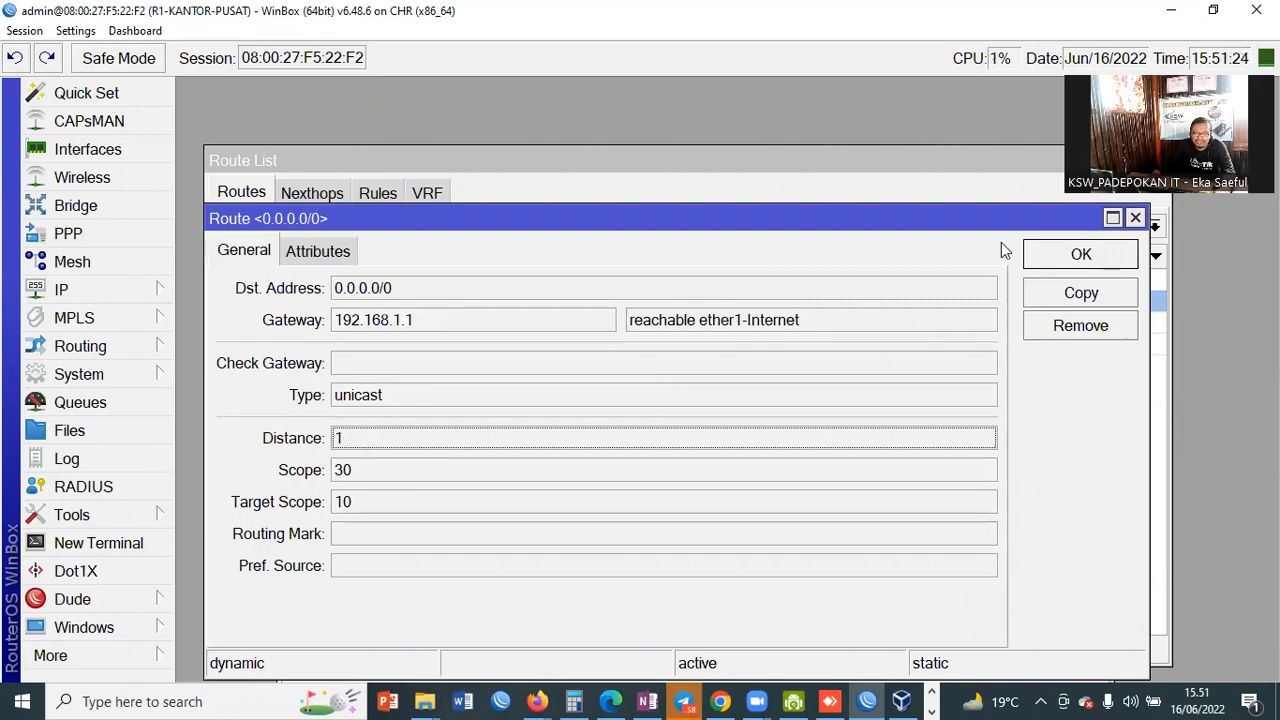
{"action": "left_click", "coordinate": [1081, 255]}
{"action": "left_click", "coordinate": [565, 280]}
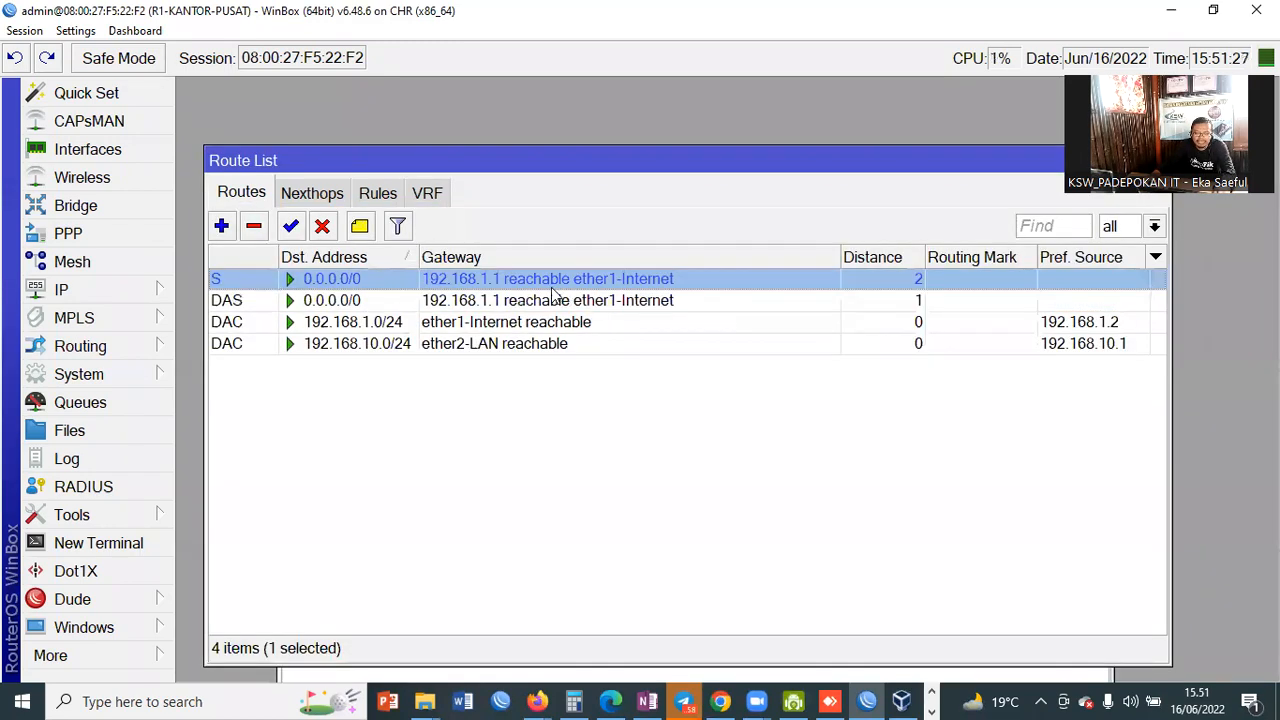
Step: Comment the static 0.0.0.0/0 route as 'Default Route' and open a New Terminal
{"action": "left_click", "coordinate": [362, 228]}
{"action": "type", "text": "Default Route"}
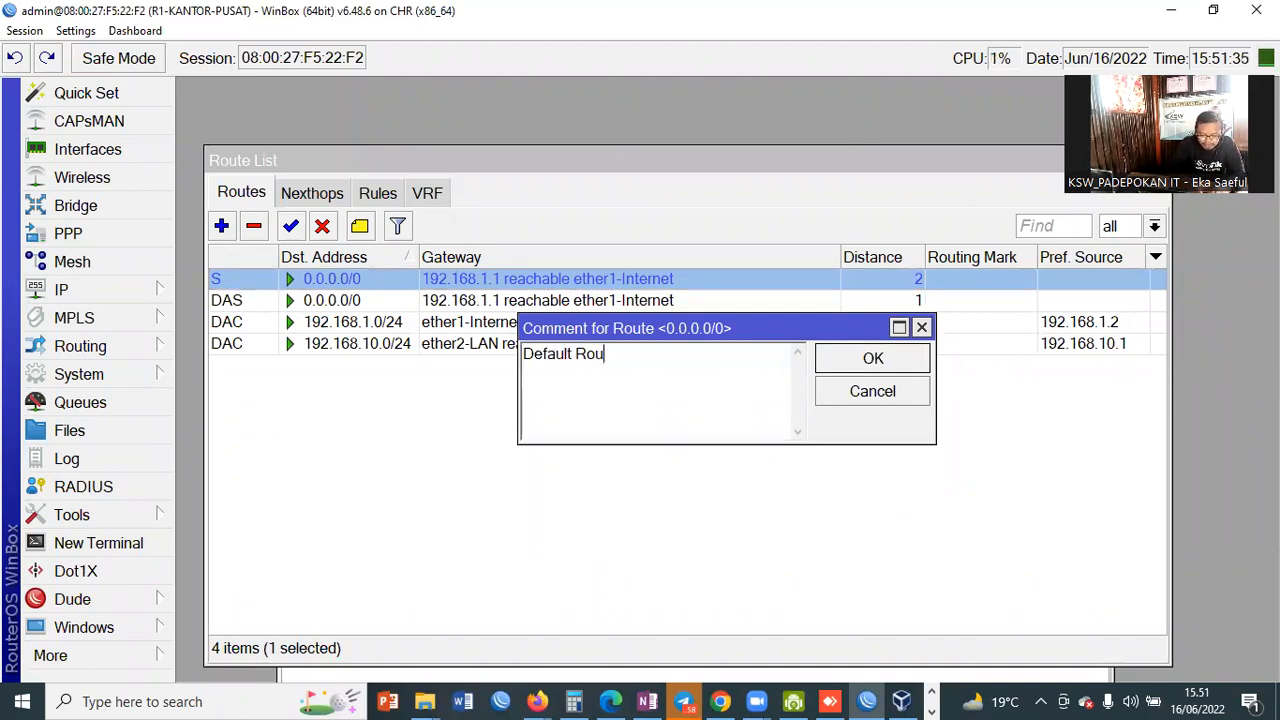
{"action": "left_click", "coordinate": [910, 362]}
{"action": "left_click", "coordinate": [524, 328]}
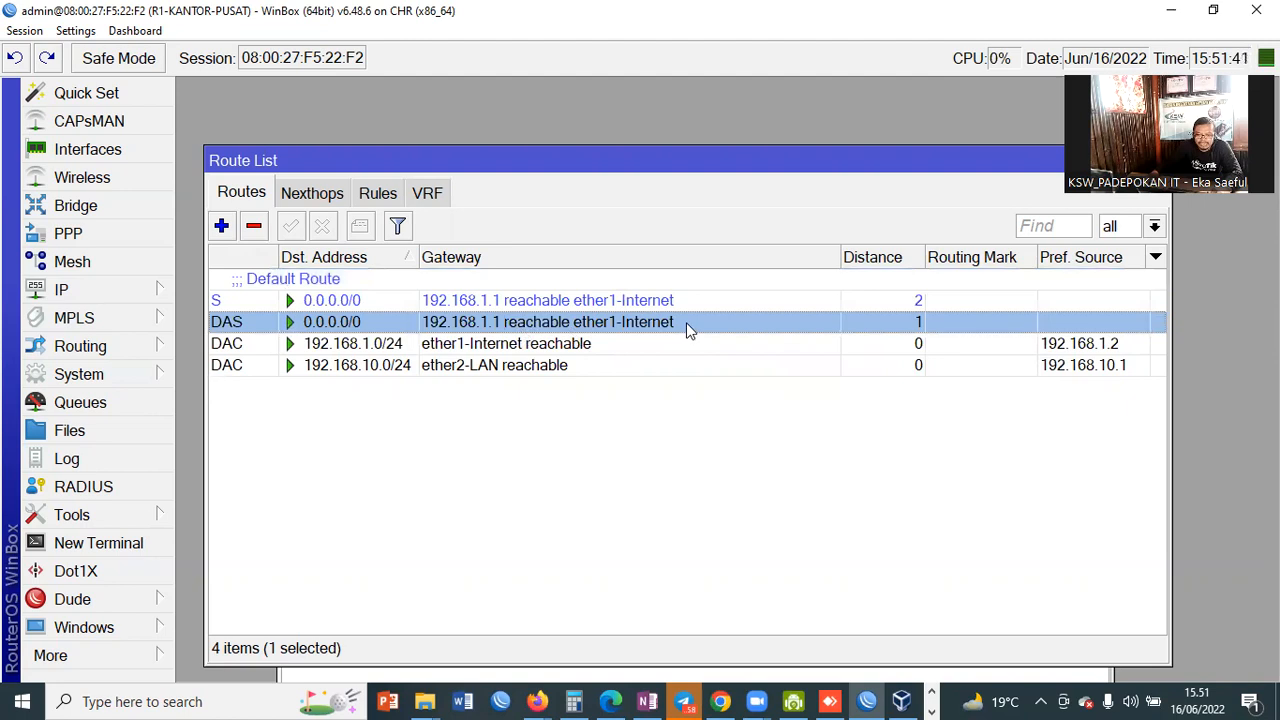
{"action": "left_click", "coordinate": [913, 302]}
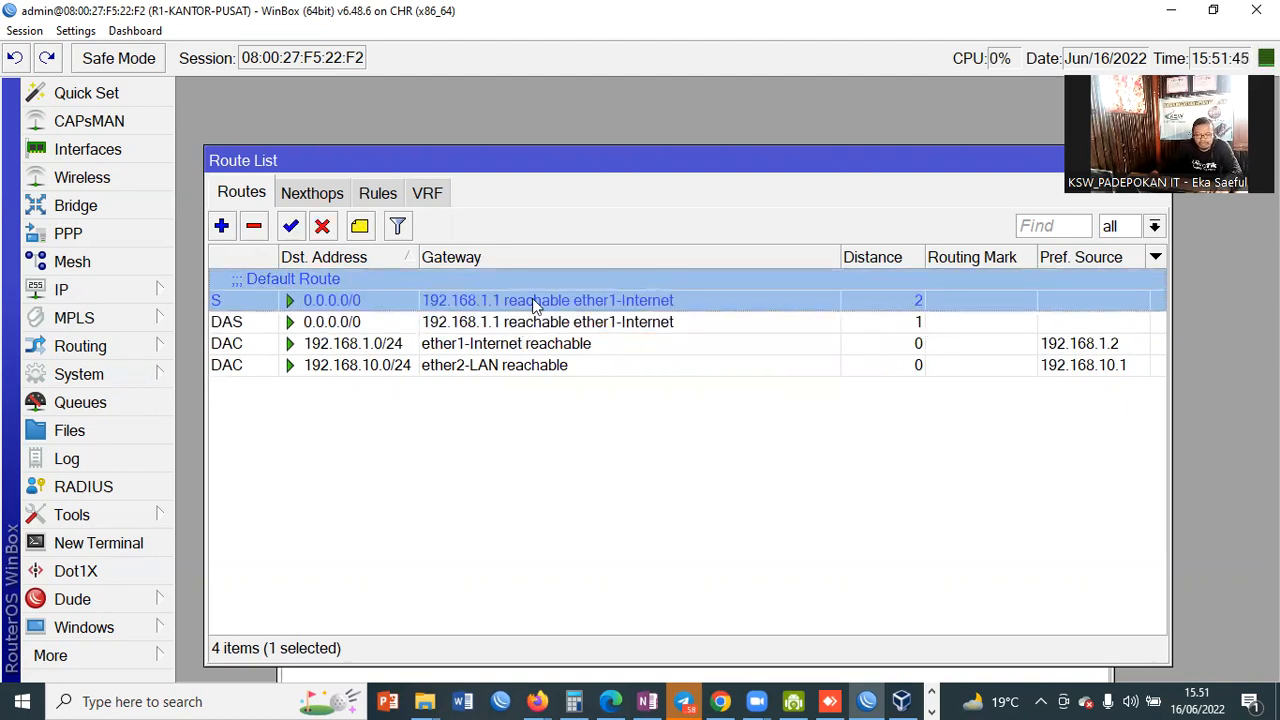
{"action": "left_click", "coordinate": [740, 455]}
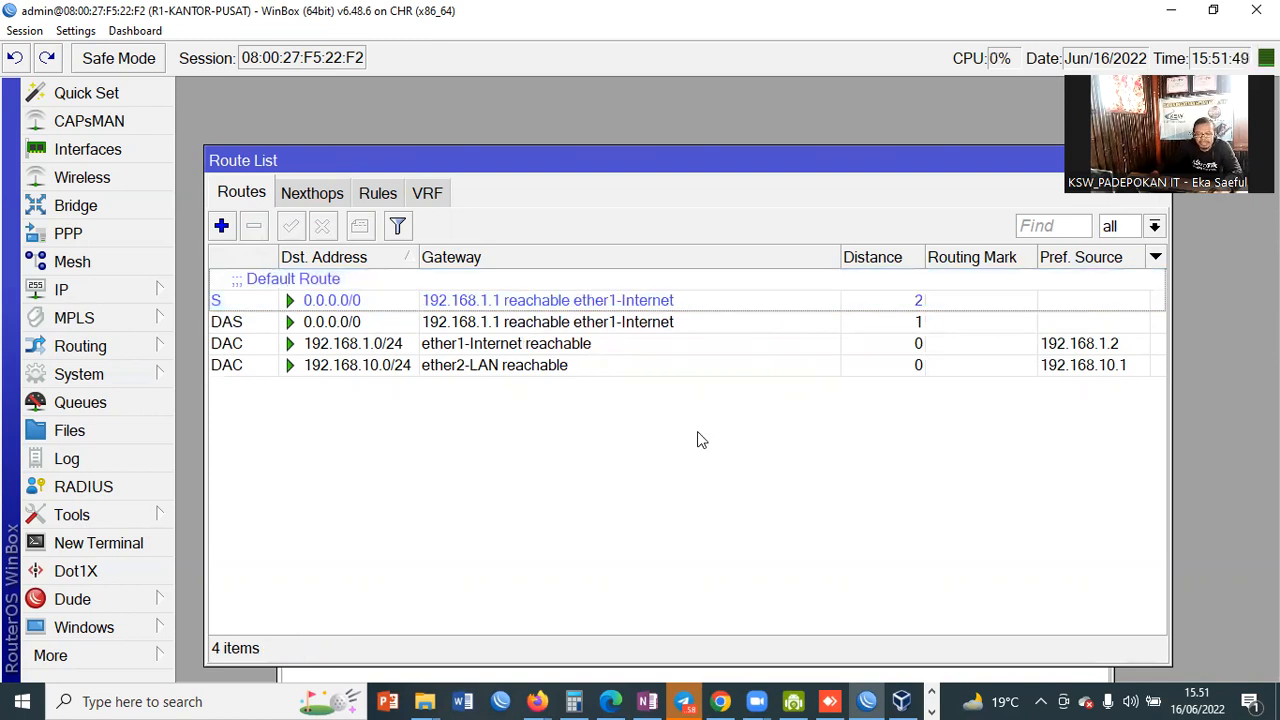
{"action": "left_click", "coordinate": [639, 326]}
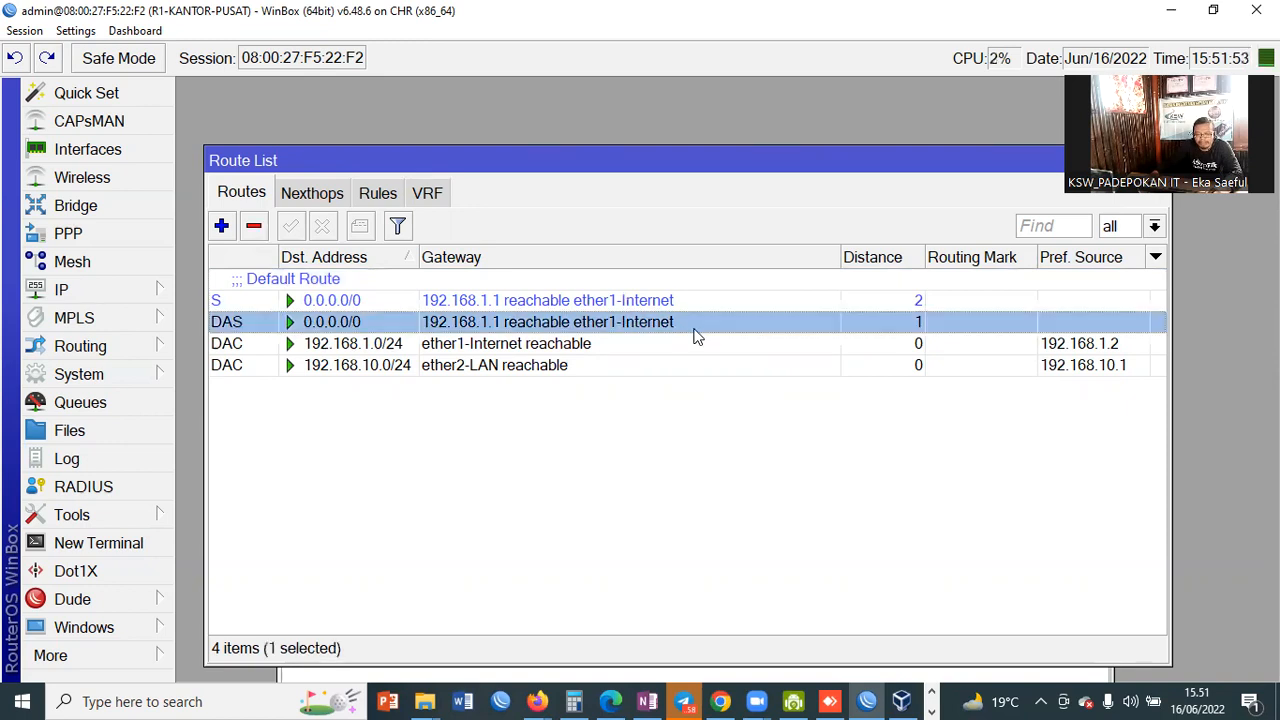
{"action": "left_click", "coordinate": [90, 543]}
Step: Ping google.com from the router terminal, getting replies from 172.217.194.100, then close the terminal
{"action": "type", "text": "ping goog"}
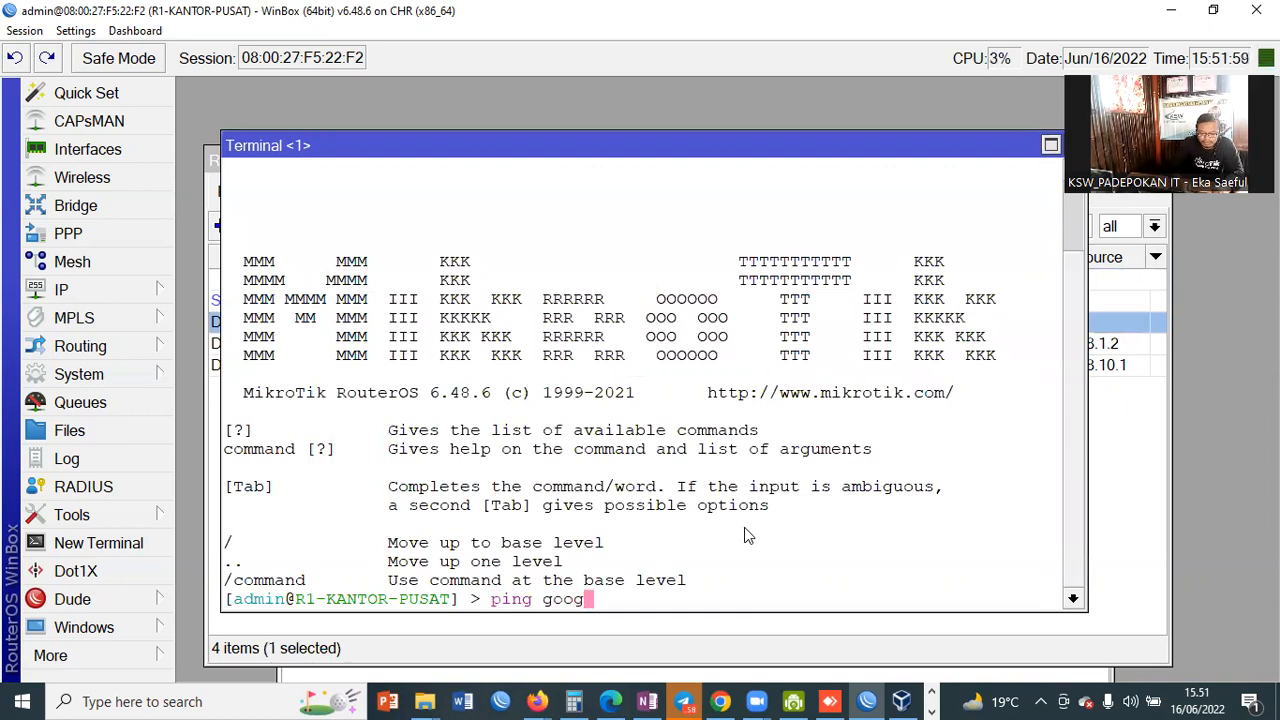
{"action": "type", "text": "le.com"}
{"action": "key", "text": "Return"}
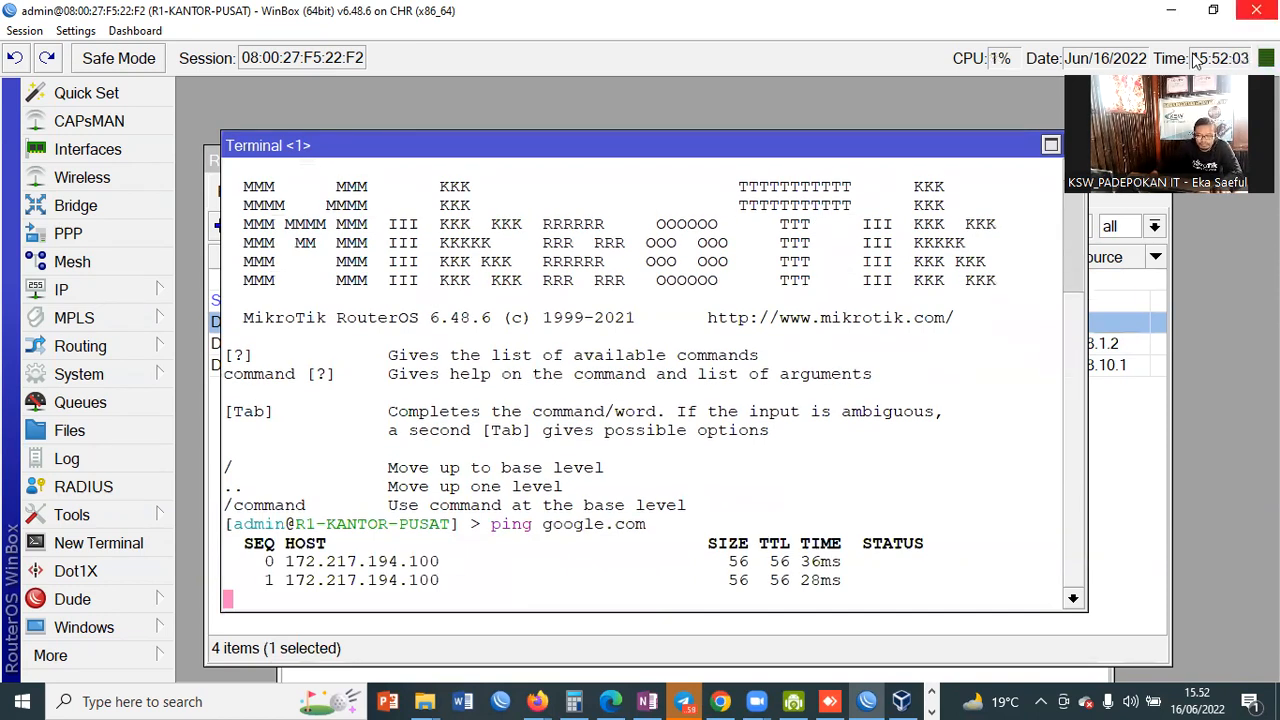
{"action": "left_click_drag", "start_coordinate": [966, 148], "coordinate": [892, 121]}
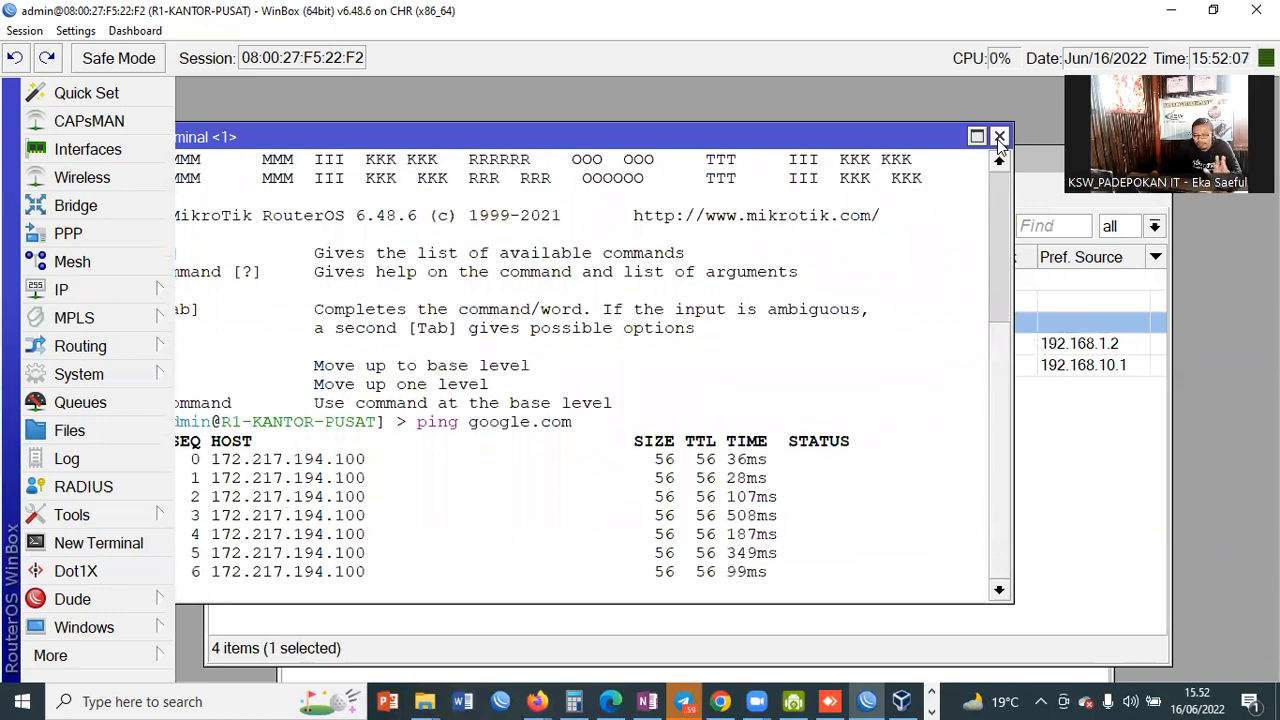
{"action": "left_click", "coordinate": [999, 137]}
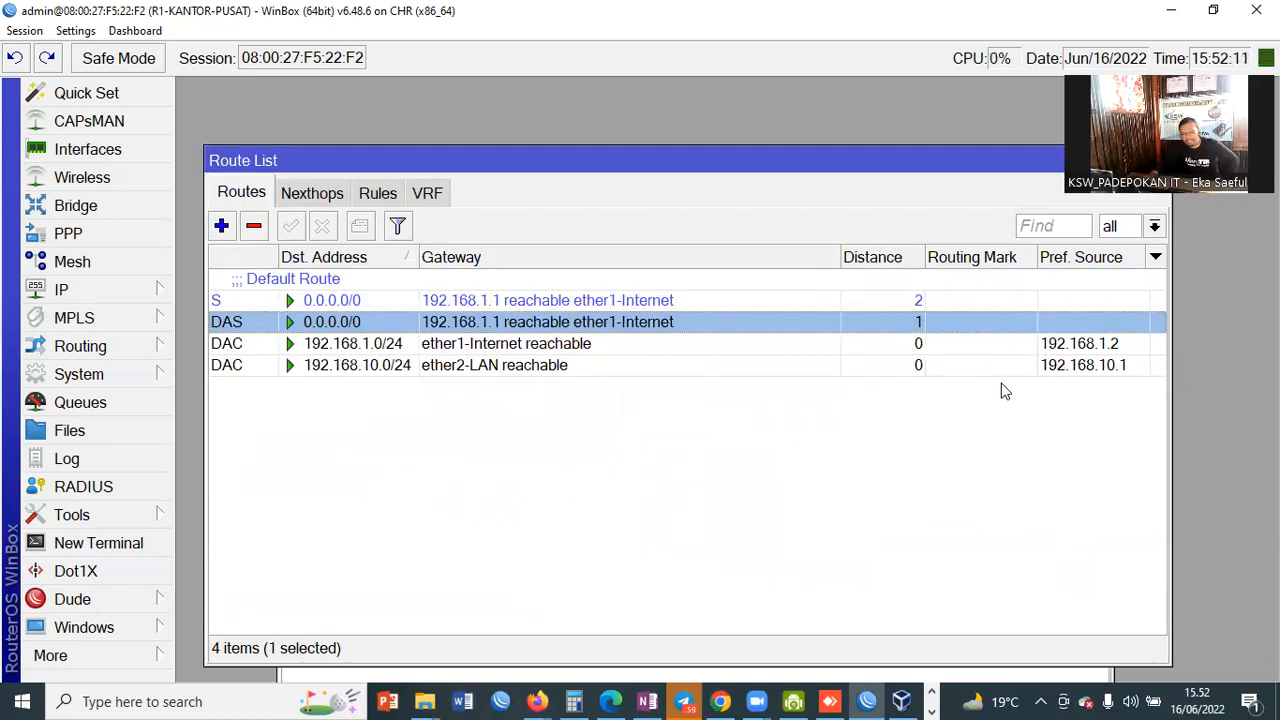
Step: Open the running Windows-8 VM's window from VirtualBox Manager
{"action": "left_click", "coordinate": [902, 701]}
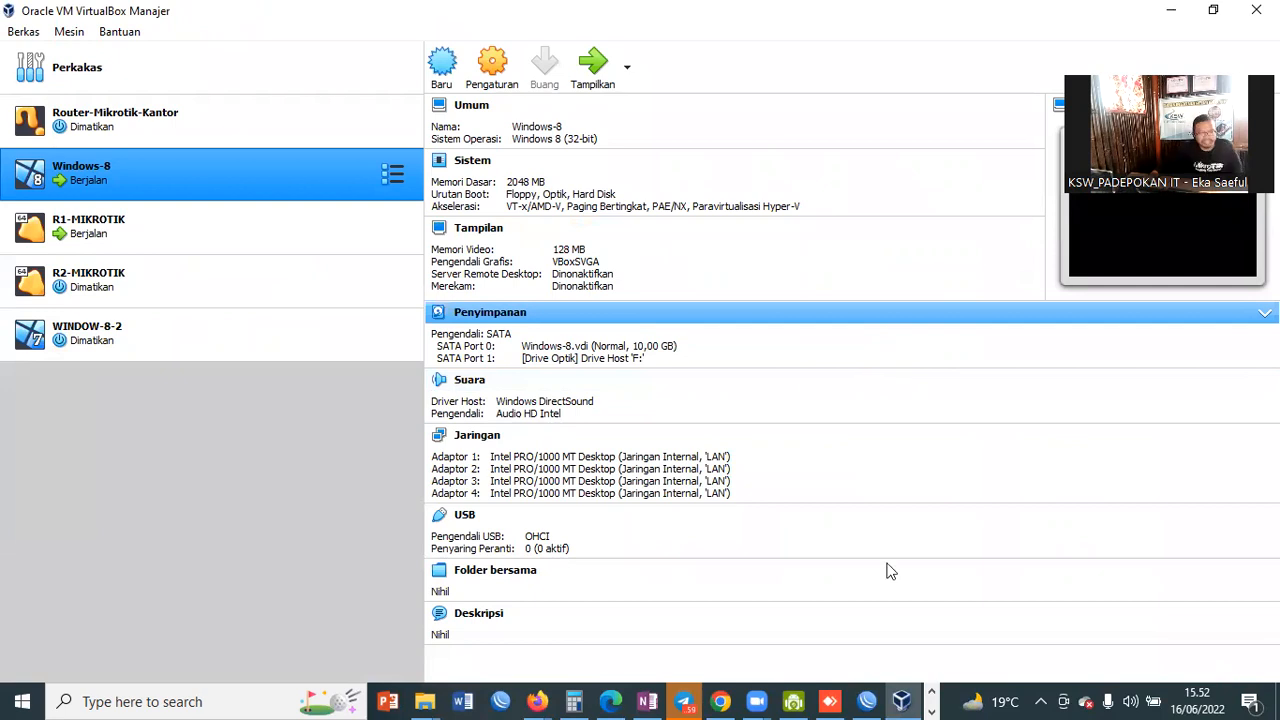
{"action": "double_click", "coordinate": [186, 190]}
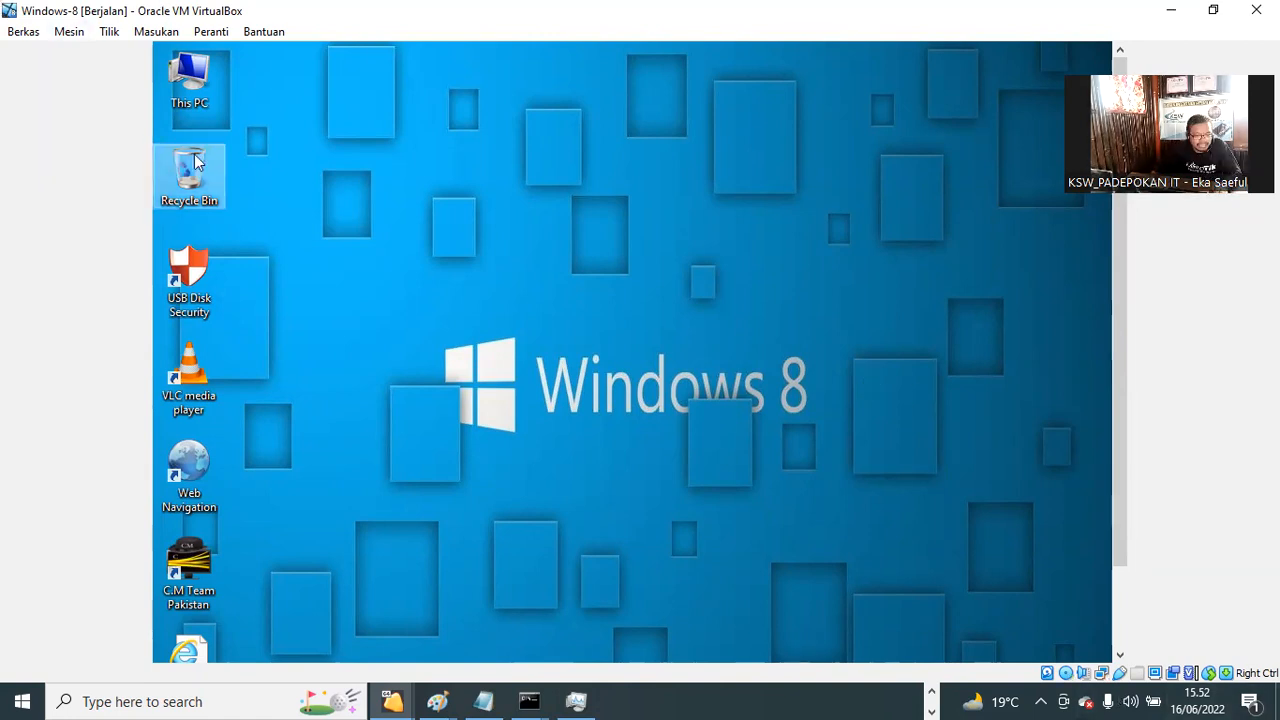
{"action": "left_click_drag", "start_coordinate": [1121, 391], "coordinate": [1107, 445]}
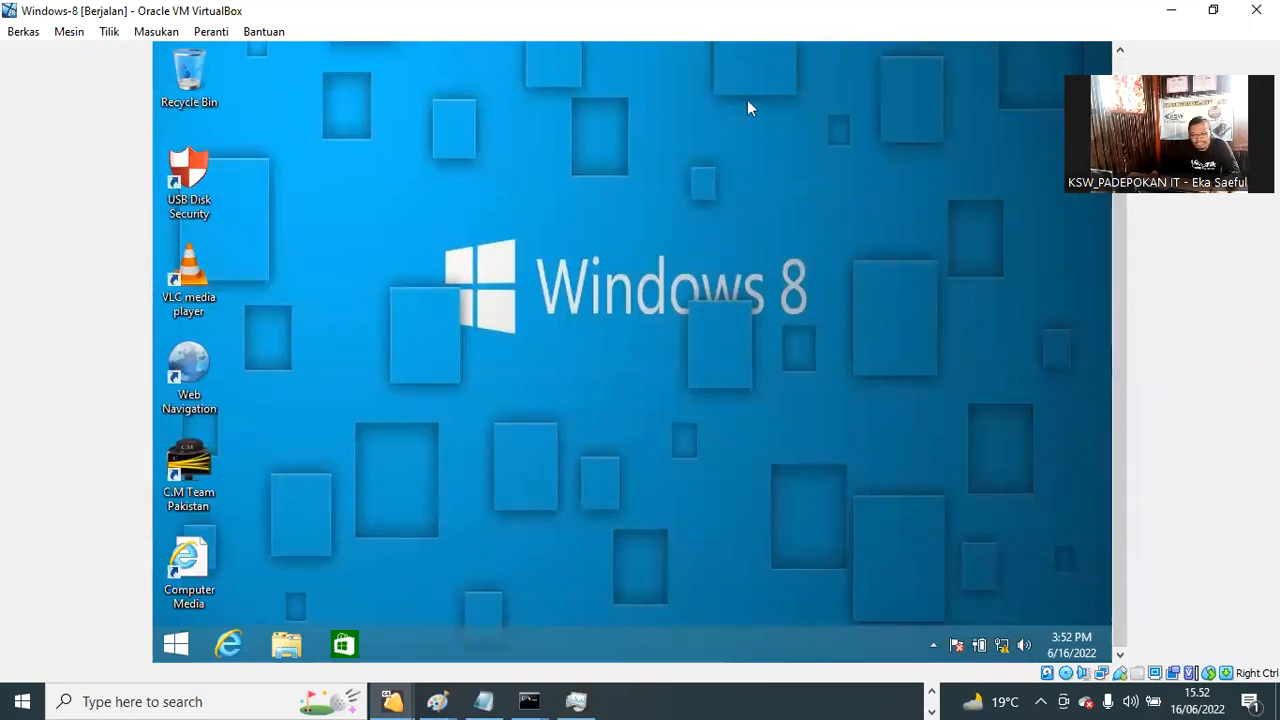
{"action": "left_click", "coordinate": [576, 701]}
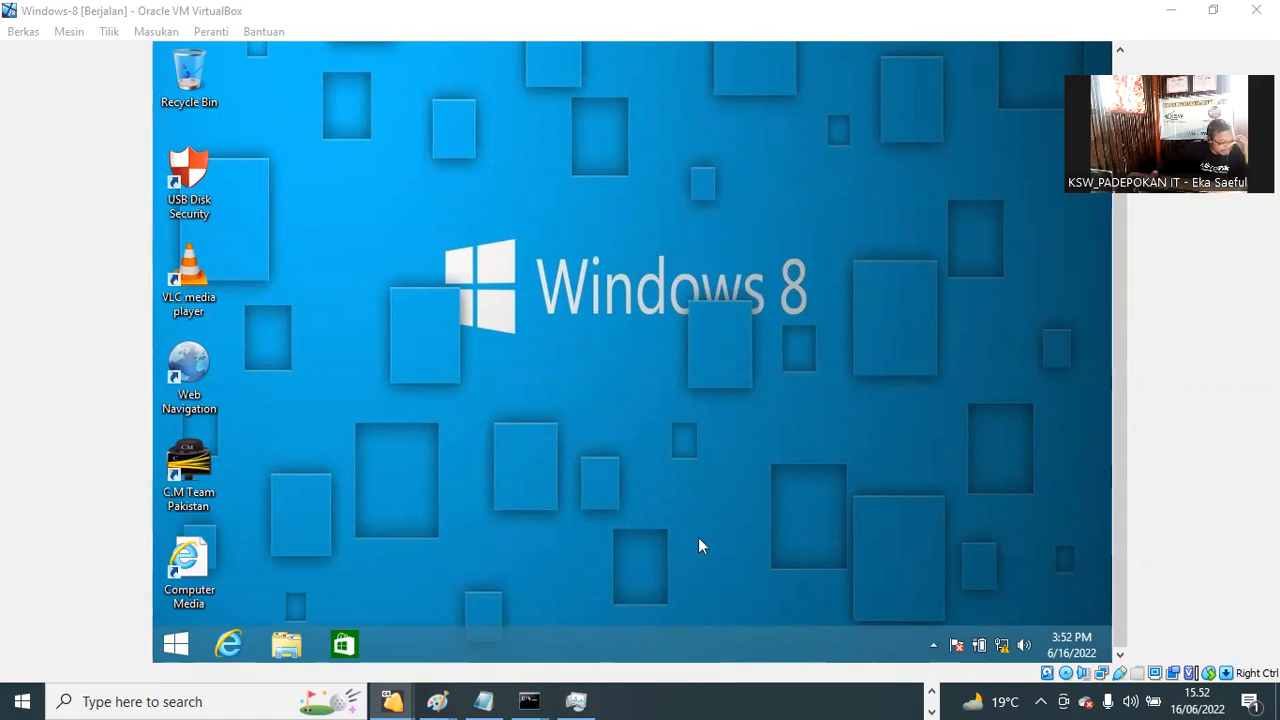
{"action": "left_click", "coordinate": [832, 310]}
{"action": "right_click", "coordinate": [833, 311]}
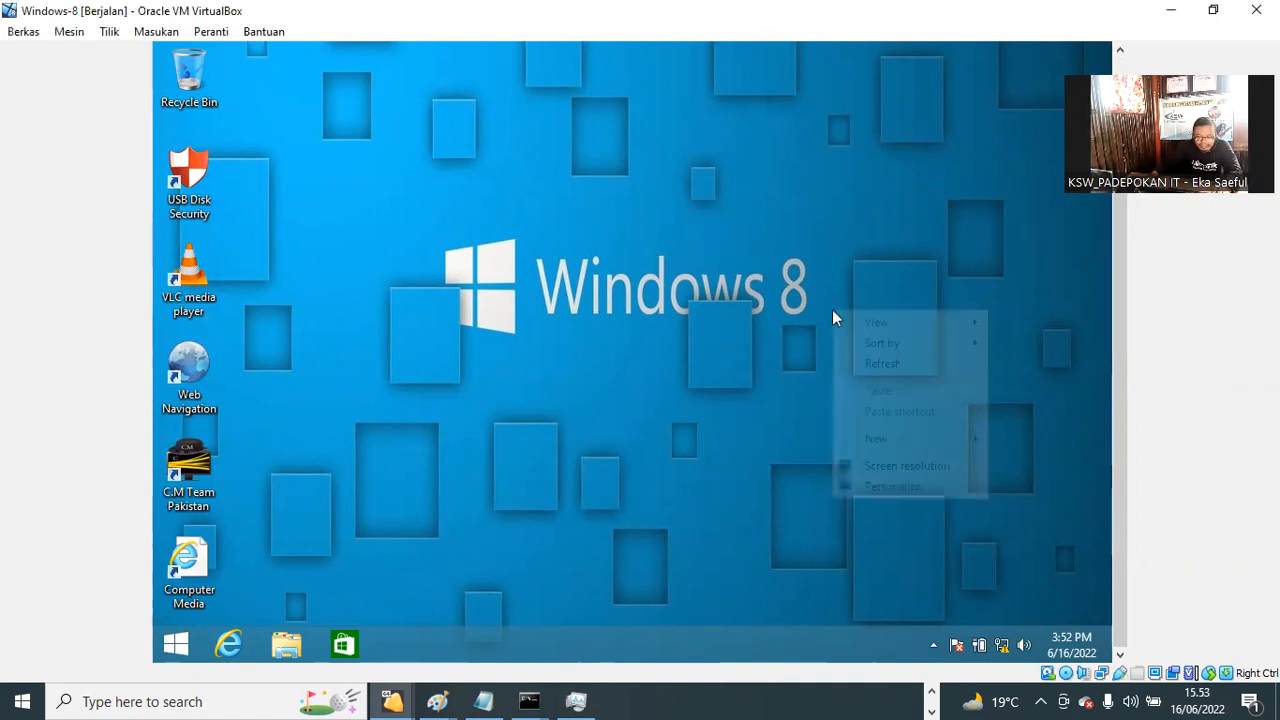
{"action": "left_click", "coordinate": [900, 363]}
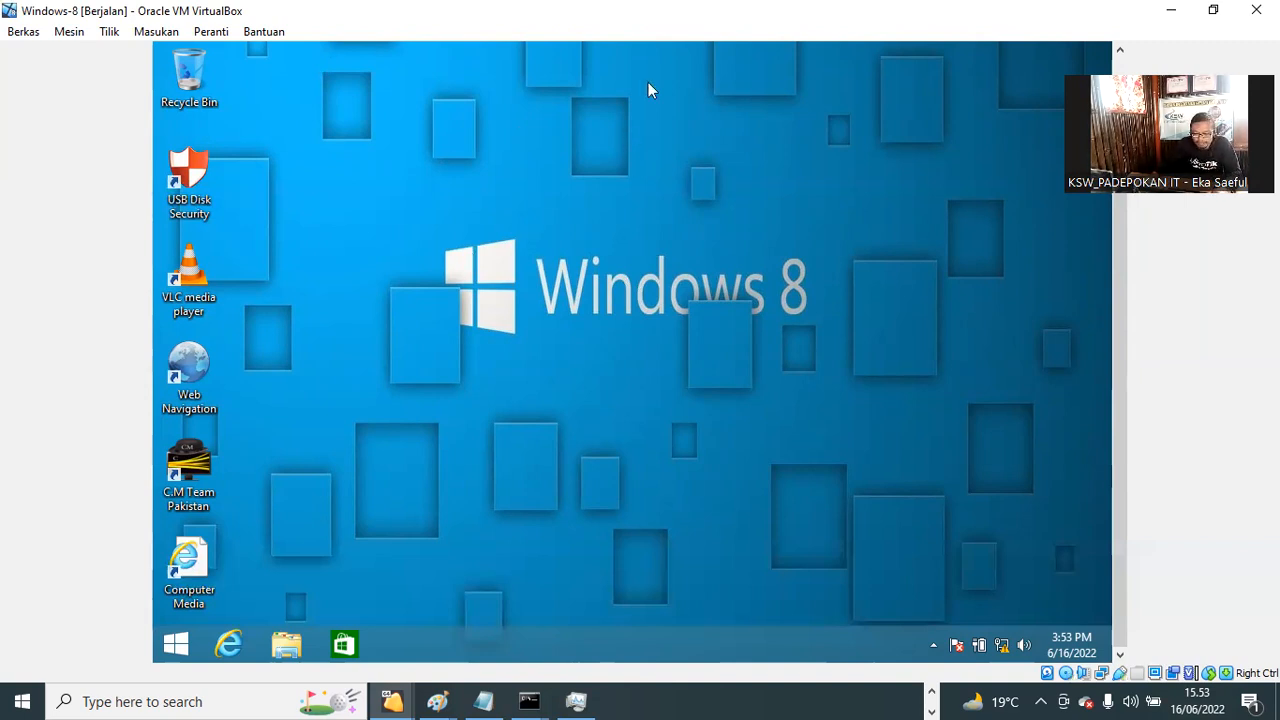
{"action": "left_click", "coordinate": [693, 77]}
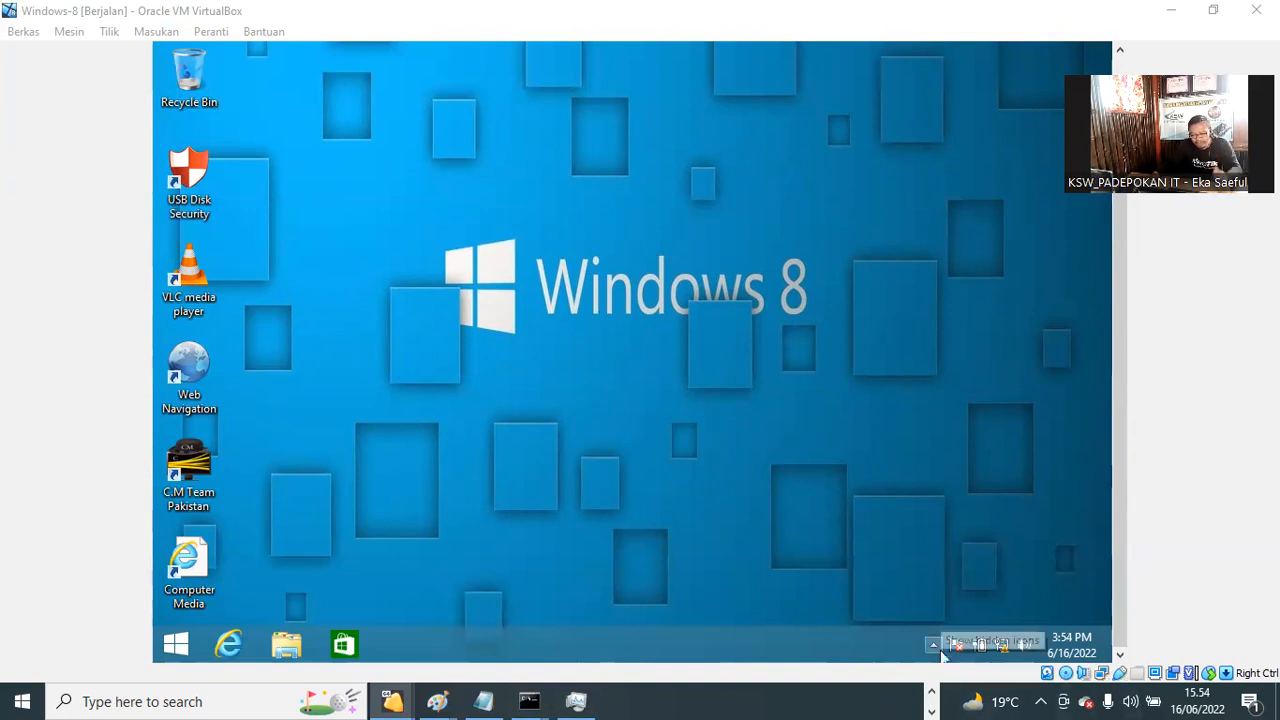
{"action": "mouse_move", "coordinate": [1002, 645]}
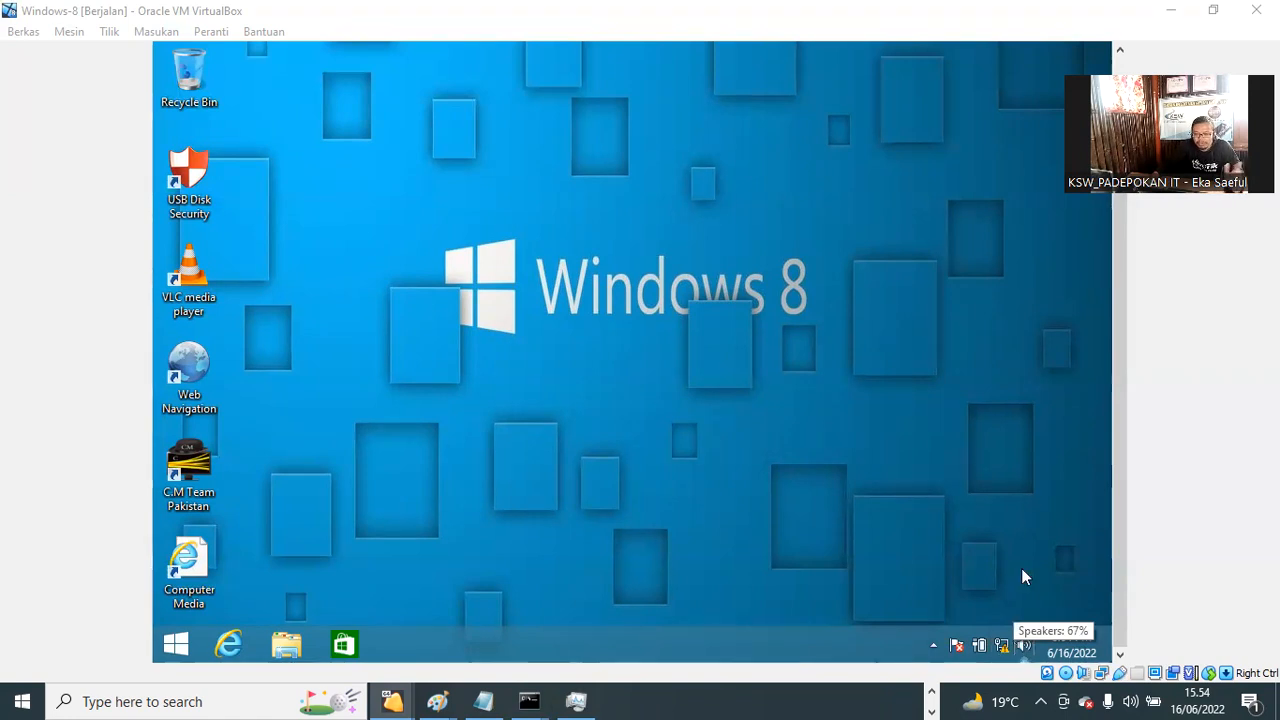
Step: From the Network and Sharing Center, disable Ethernet 2 and Ethernet 3, leaving only Ethernet enabled
{"action": "right_click", "coordinate": [1010, 646]}
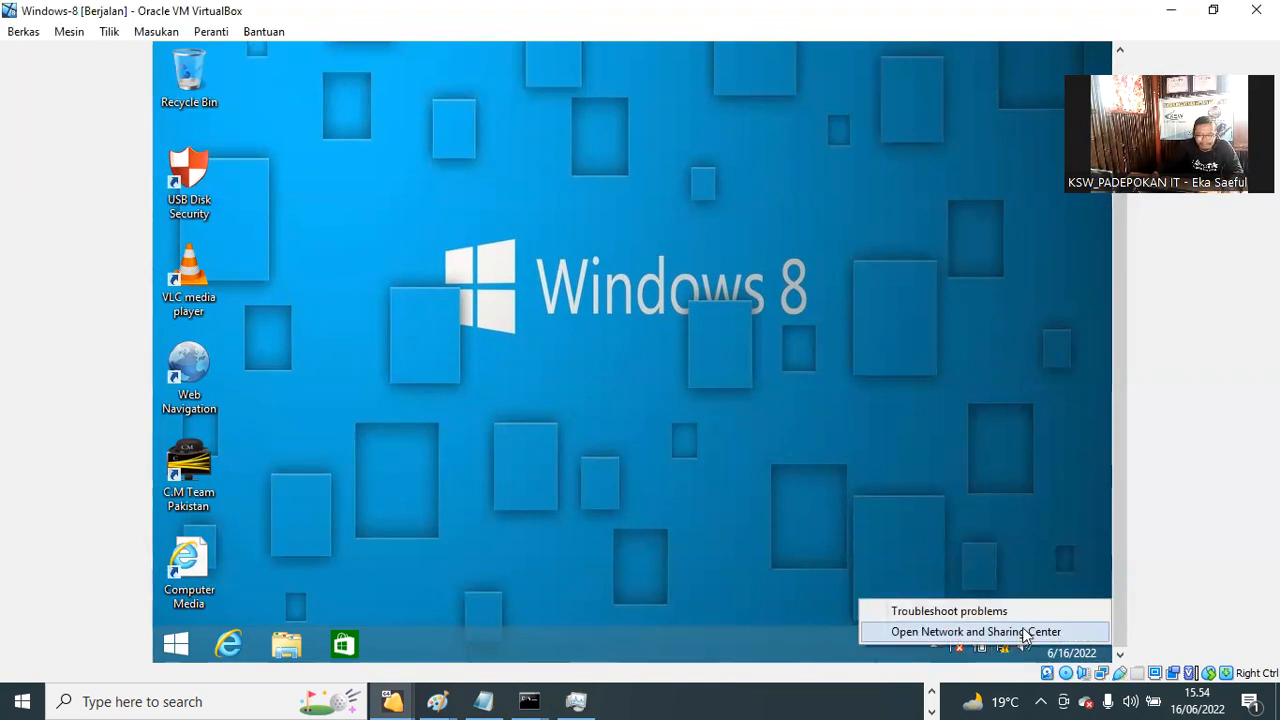
{"action": "left_click", "coordinate": [1025, 633]}
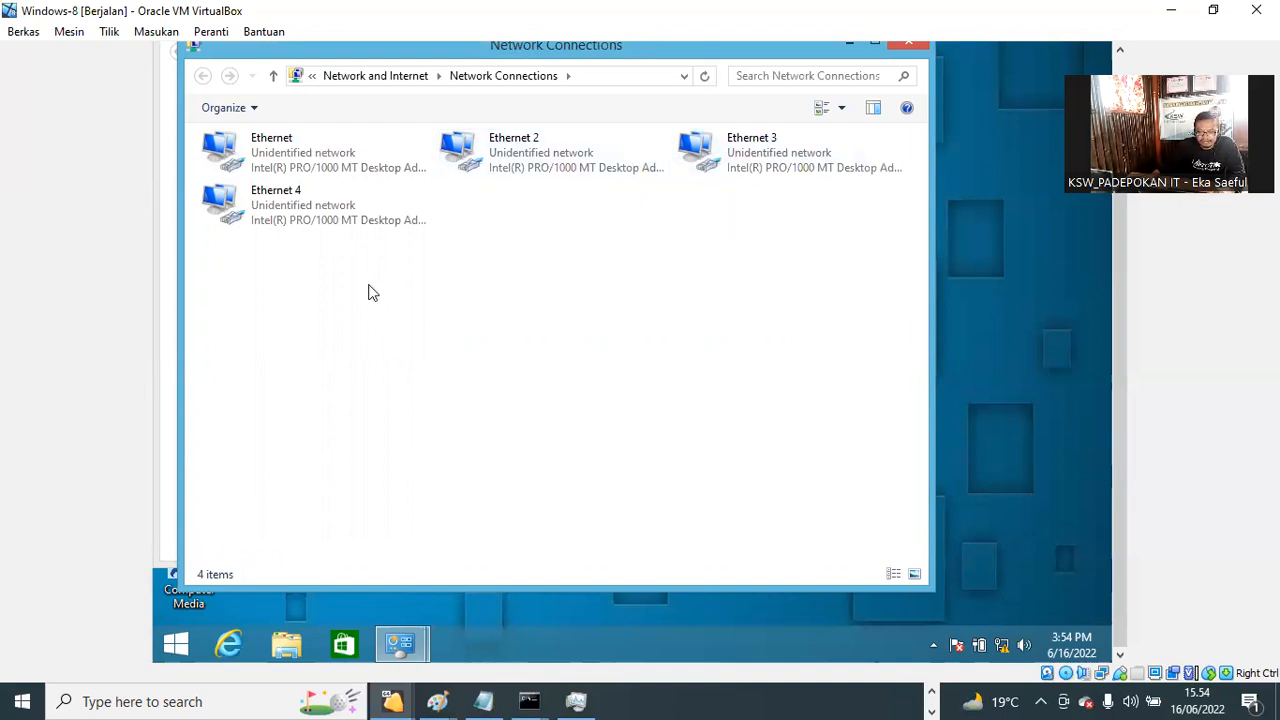
{"action": "left_click", "coordinate": [286, 212]}
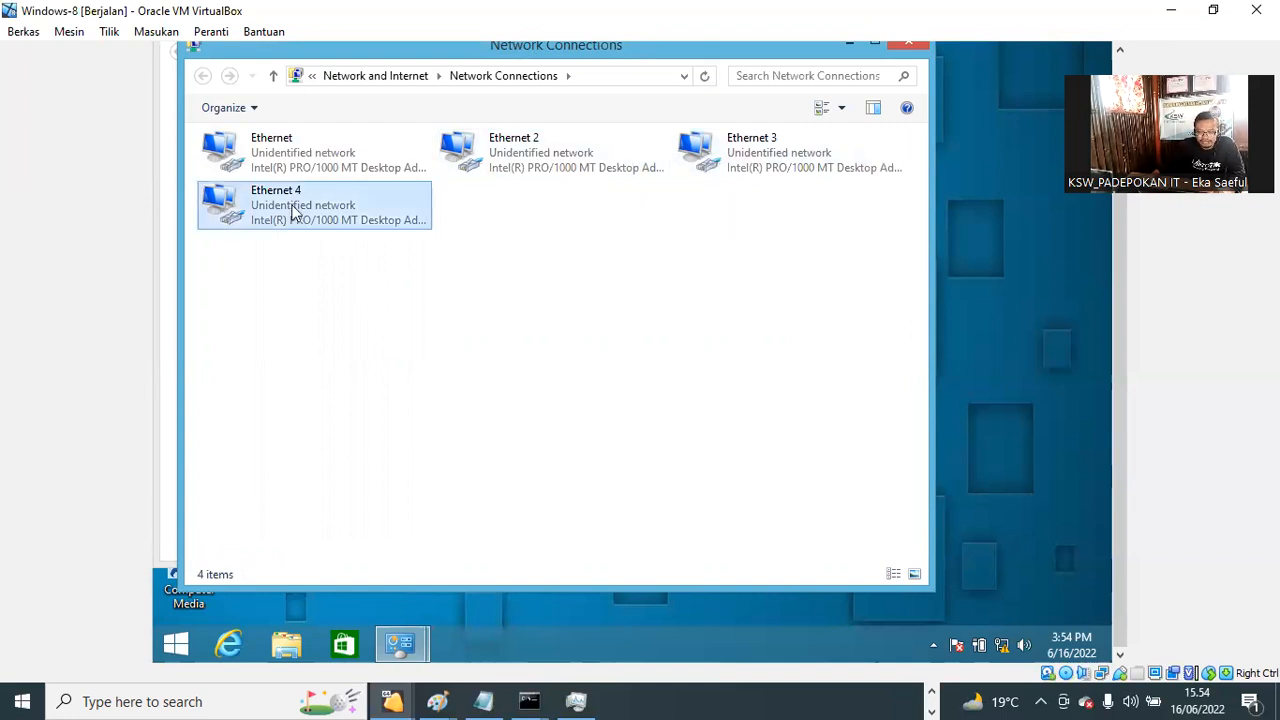
{"action": "right_click", "coordinate": [513, 168]}
{"action": "left_click", "coordinate": [766, 152]}
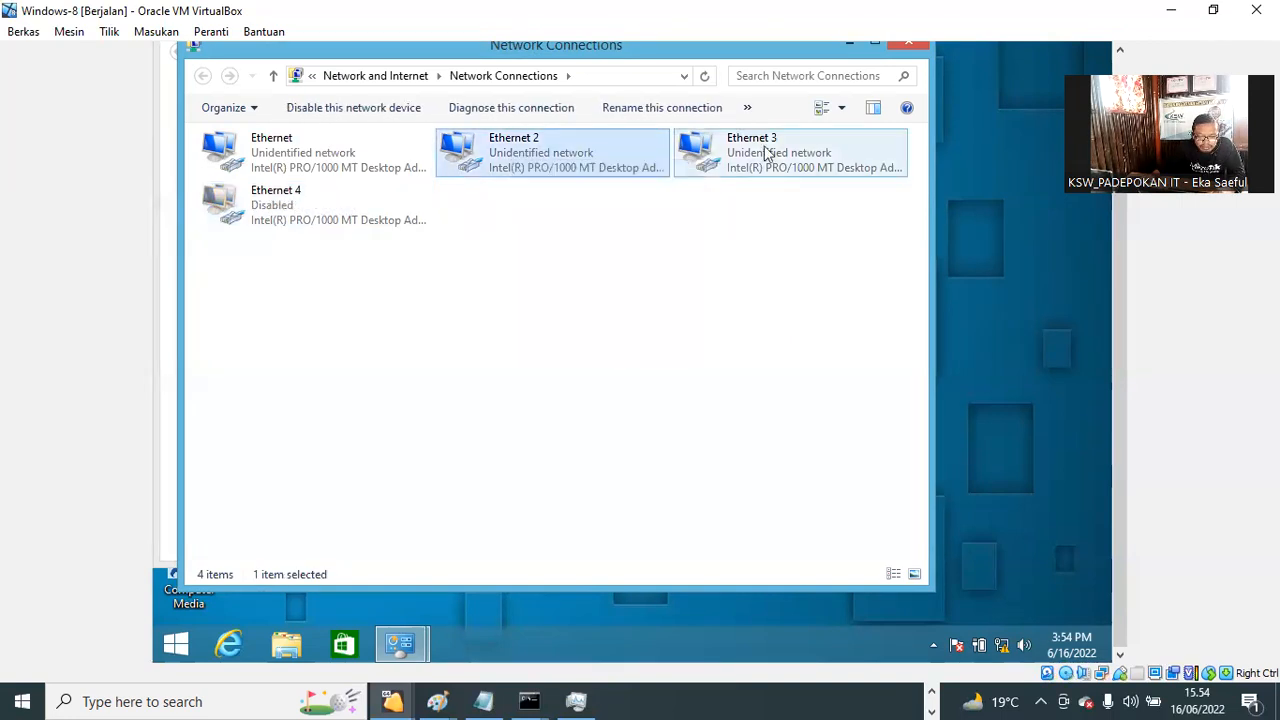
{"action": "left_click", "coordinate": [753, 162]}
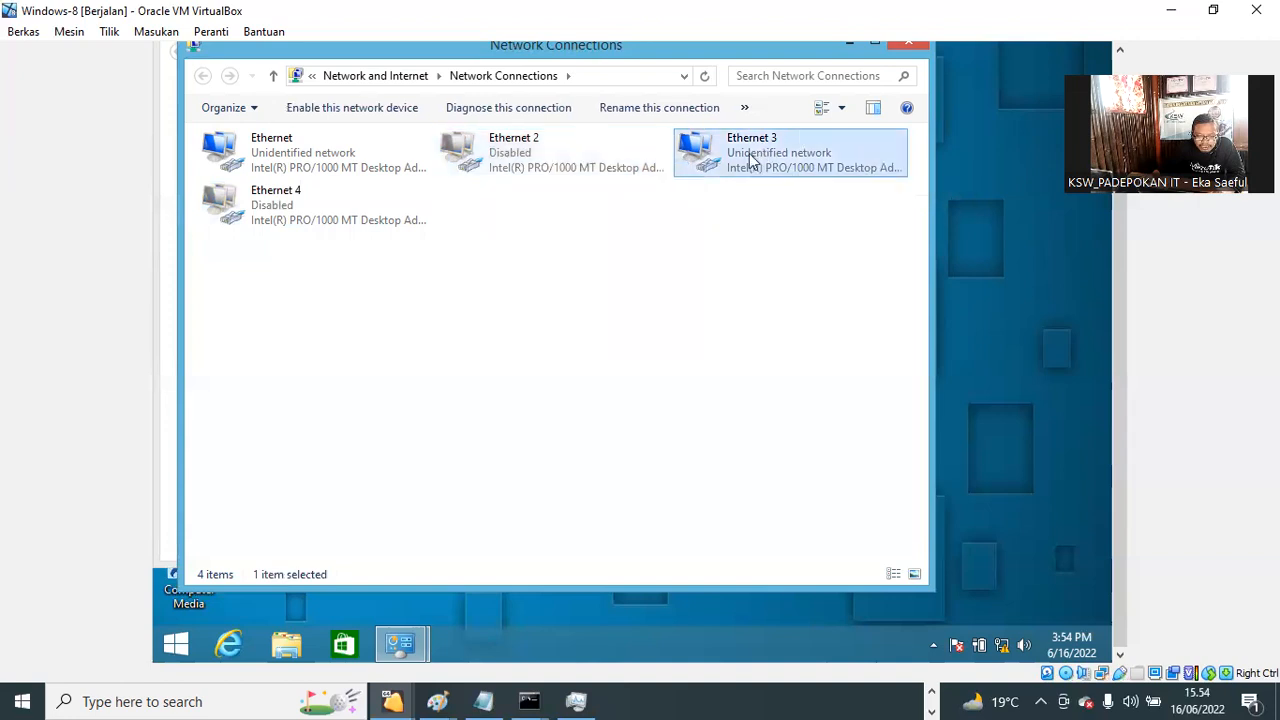
{"action": "right_click", "coordinate": [755, 164]}
{"action": "left_click", "coordinate": [777, 172]}
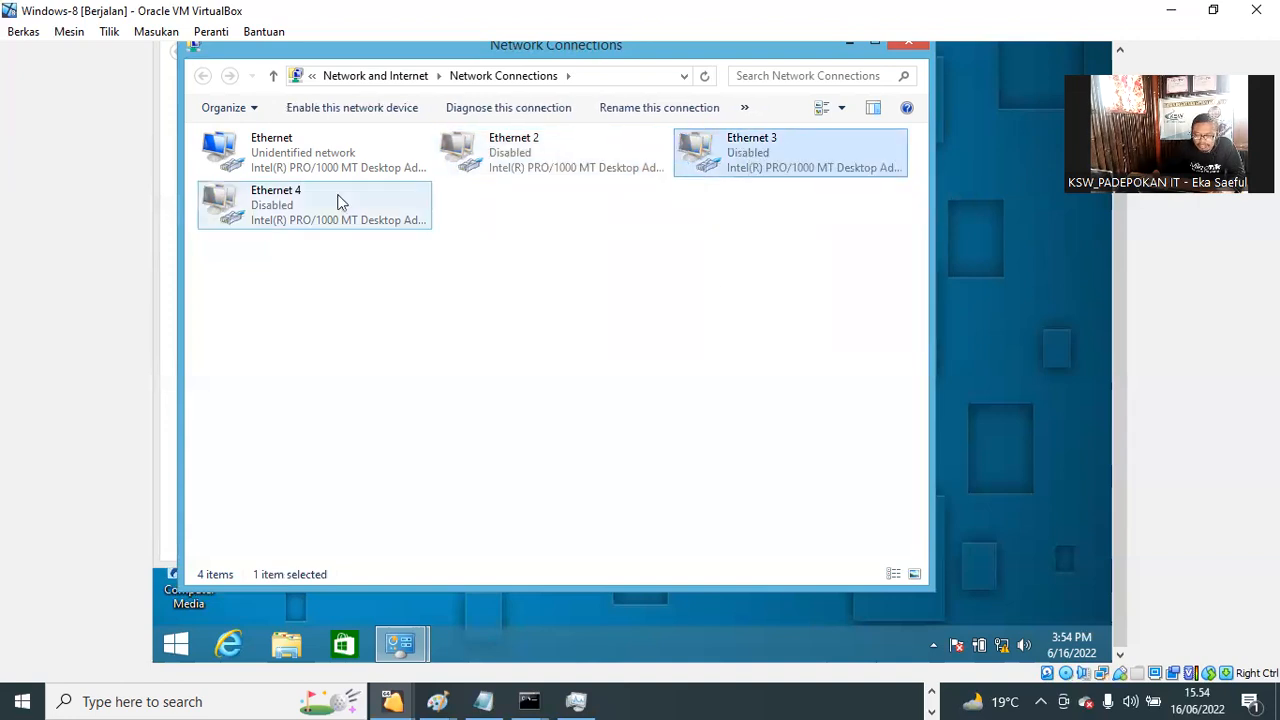
{"action": "left_click", "coordinate": [276, 157]}
Step: Open the Ethernet adapter's Internet Protocol Version 4 (TCP/IPv4) properties
{"action": "right_click", "coordinate": [276, 157]}
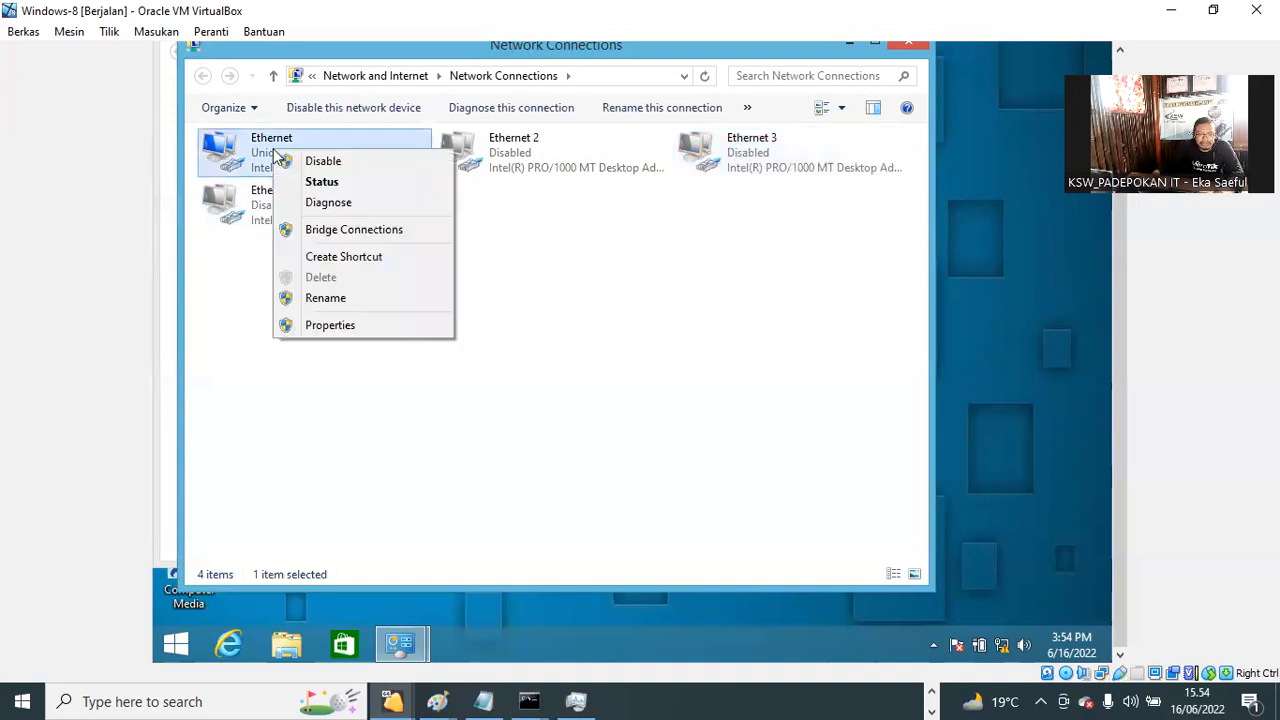
{"action": "left_click", "coordinate": [330, 325]}
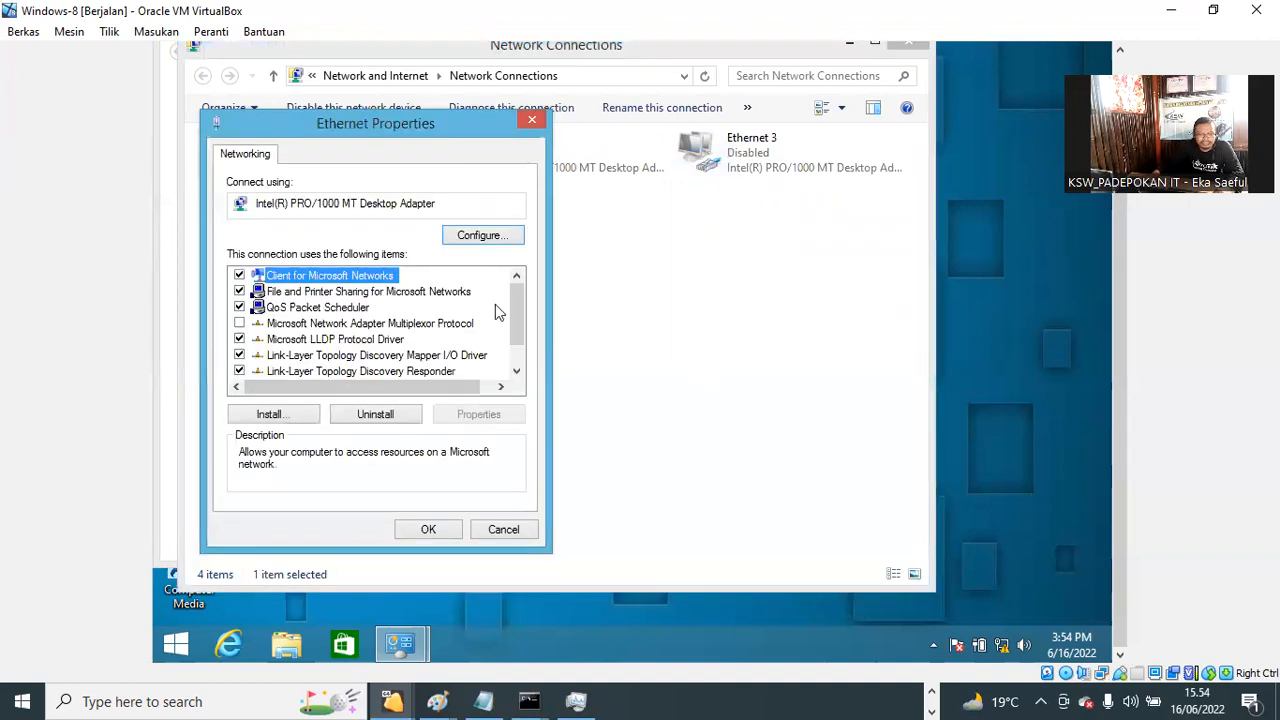
{"action": "scroll", "coordinate": [495, 304], "scroll_direction": "down", "scroll_amount": 1}
{"action": "left_click", "coordinate": [403, 371]}
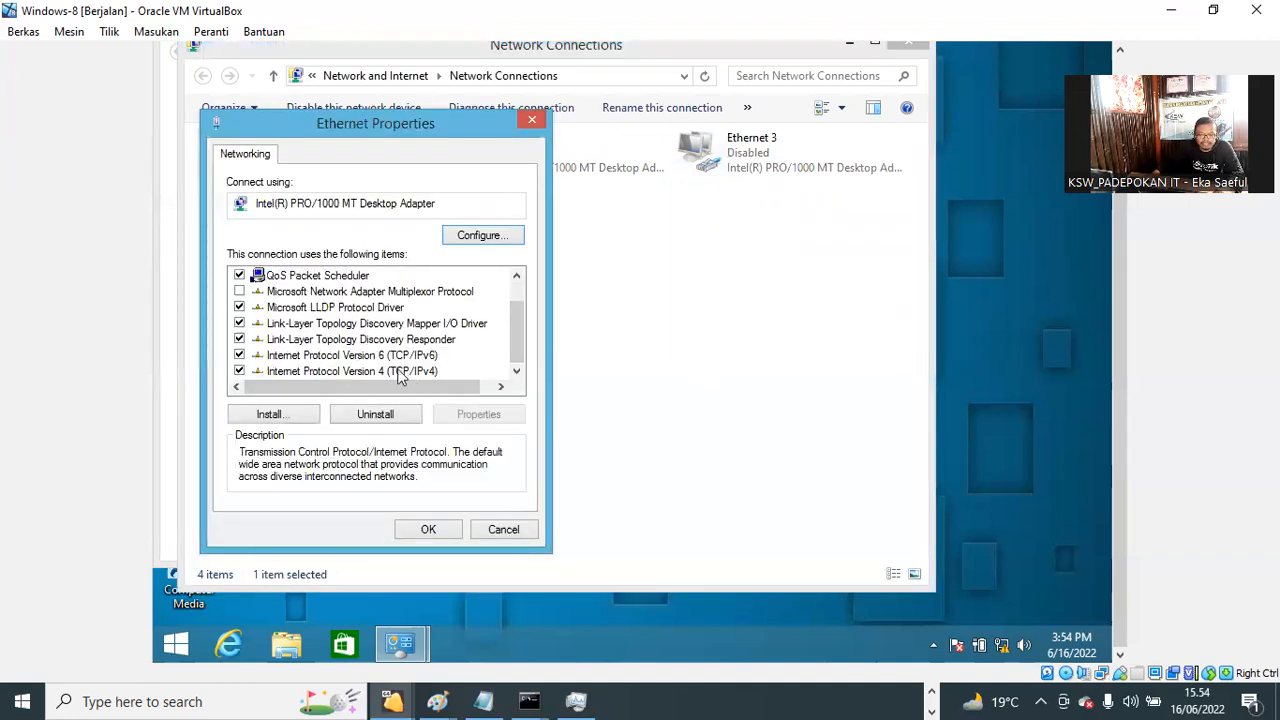
{"action": "left_click", "coordinate": [503, 416]}
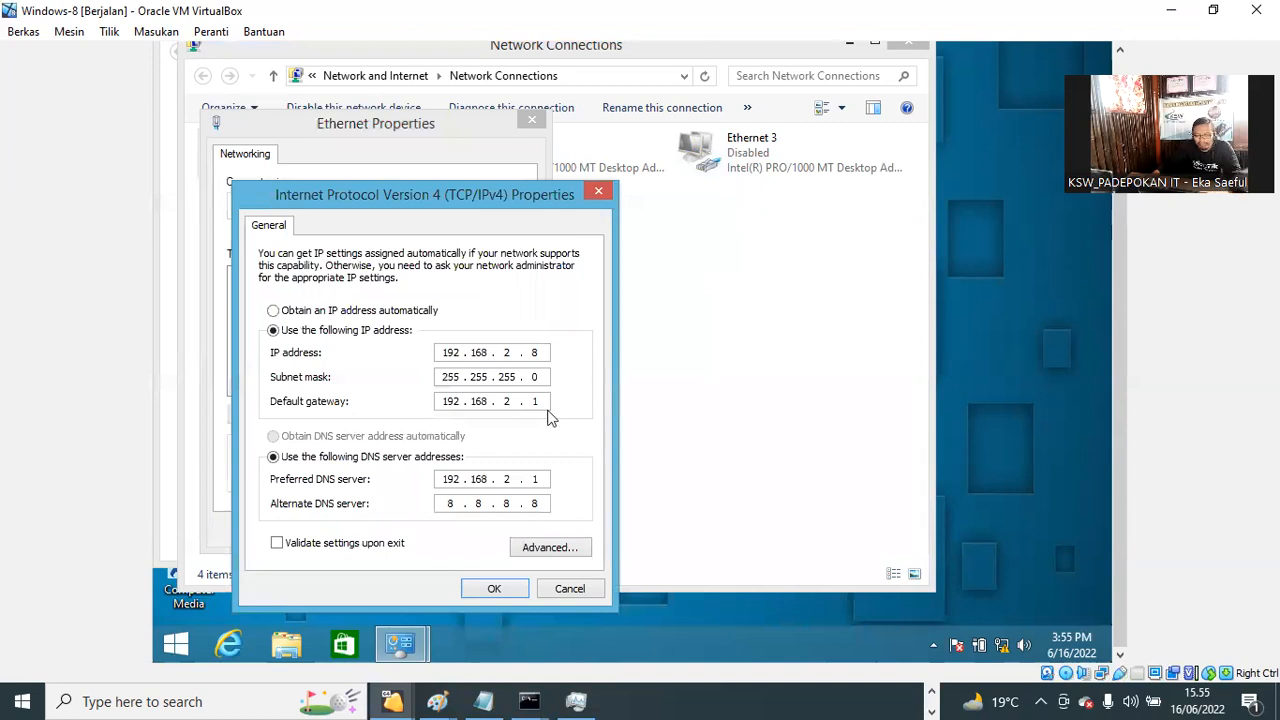
Step: Enter IP 192.168.10.8, mask 255.255.255.0, gateway 192.168.10.1, DNS 192.168.10.1 and 8.8.8.8, and save
{"action": "double_click", "coordinate": [508, 353]}
{"action": "type", "text": "10"}
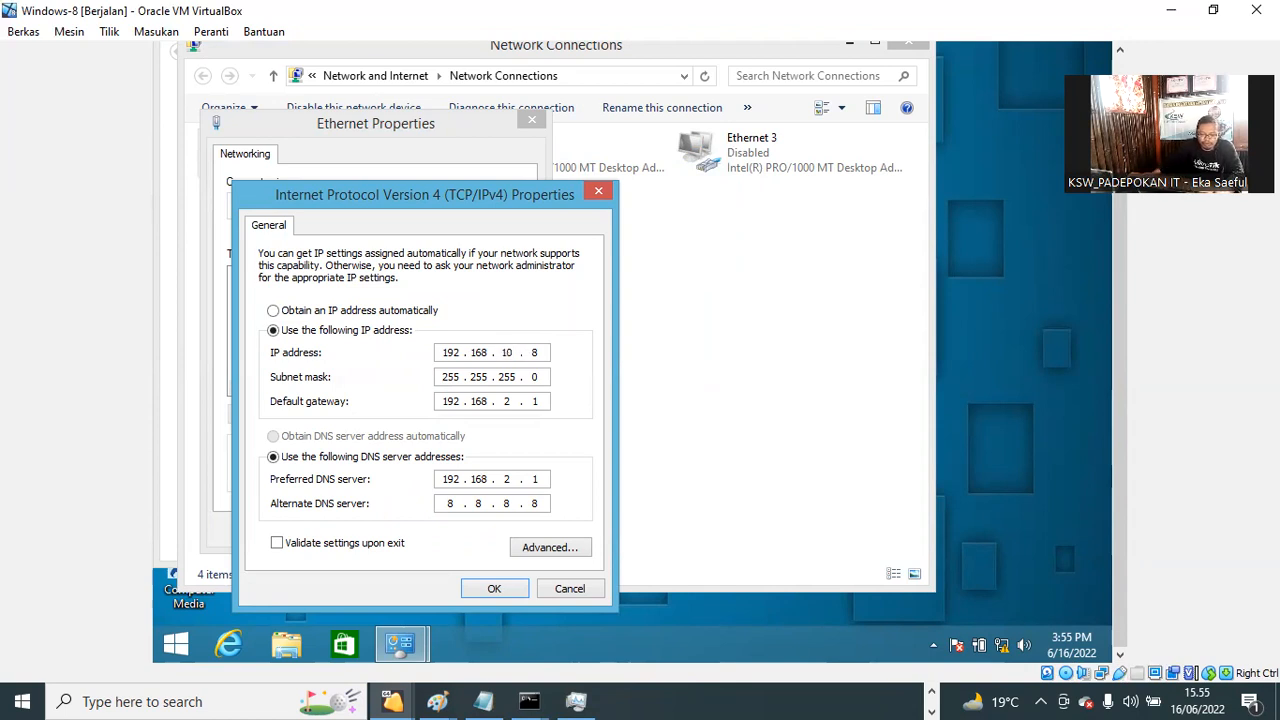
{"action": "left_click", "coordinate": [513, 400]}
{"action": "key", "text": "BackSpace"}
{"action": "type", "text": "10"}
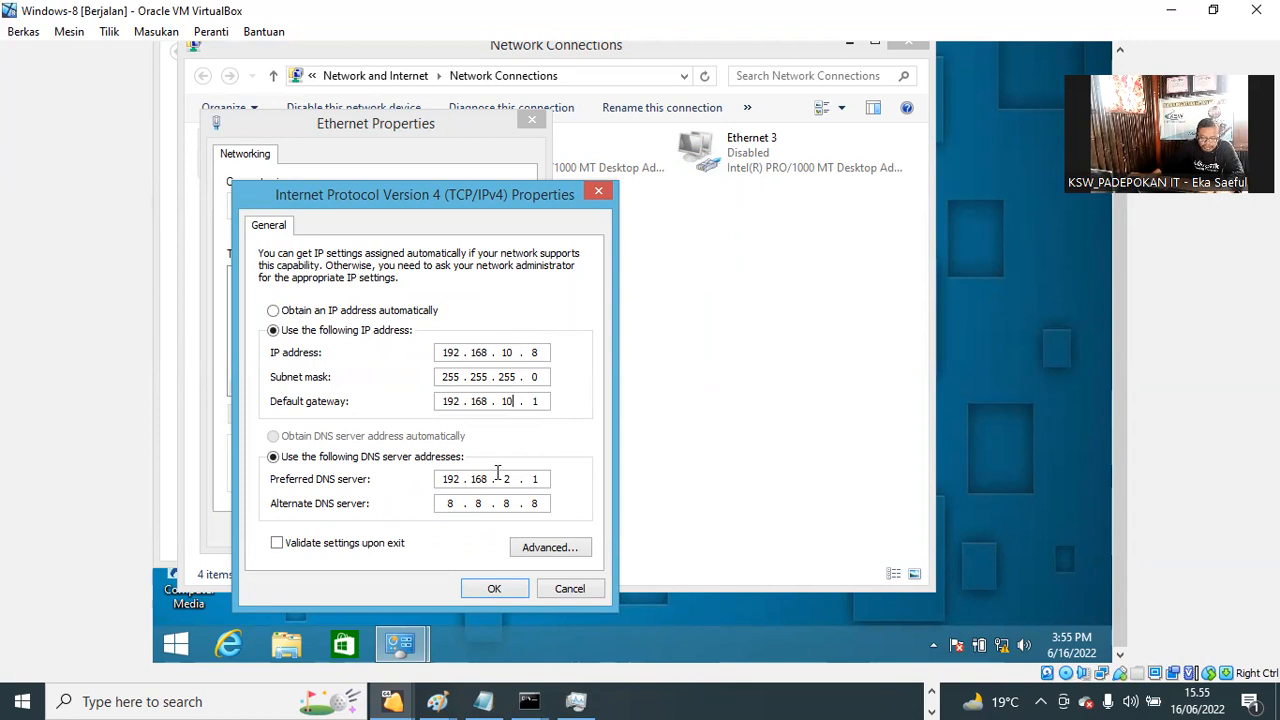
{"action": "key", "text": "BackSpace"}
{"action": "type", "text": "10"}
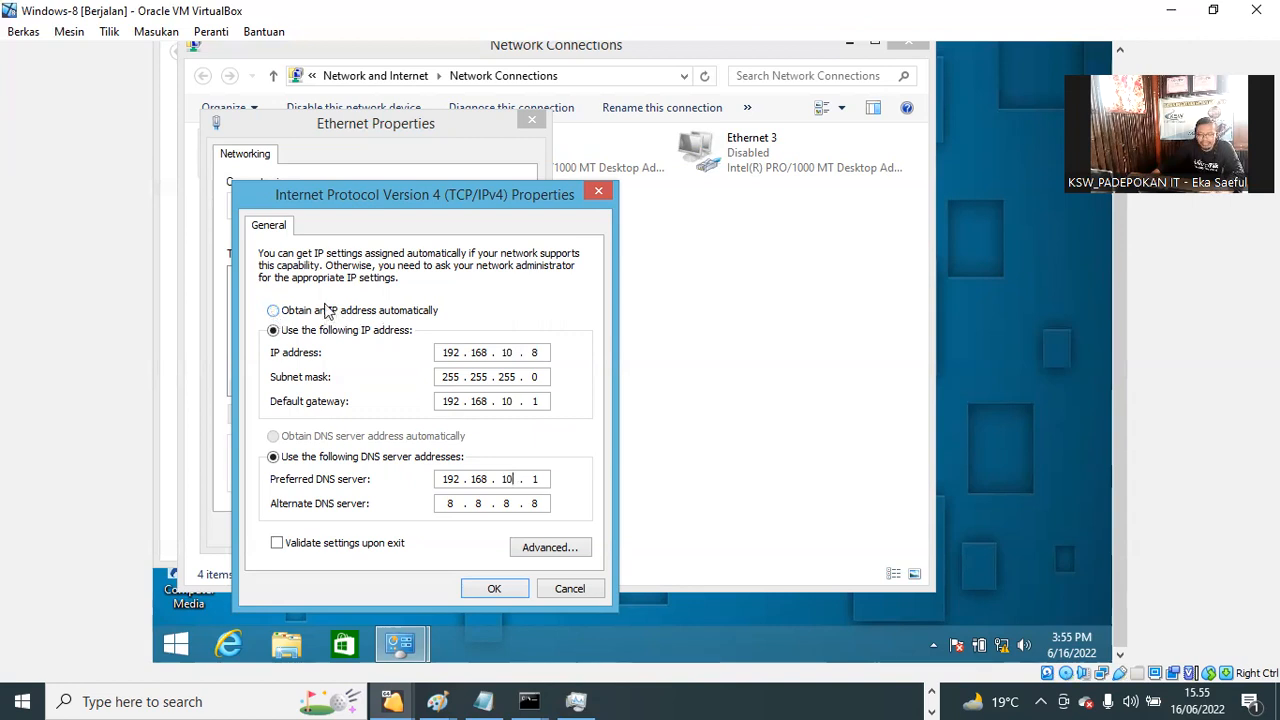
{"action": "left_click", "coordinate": [494, 589]}
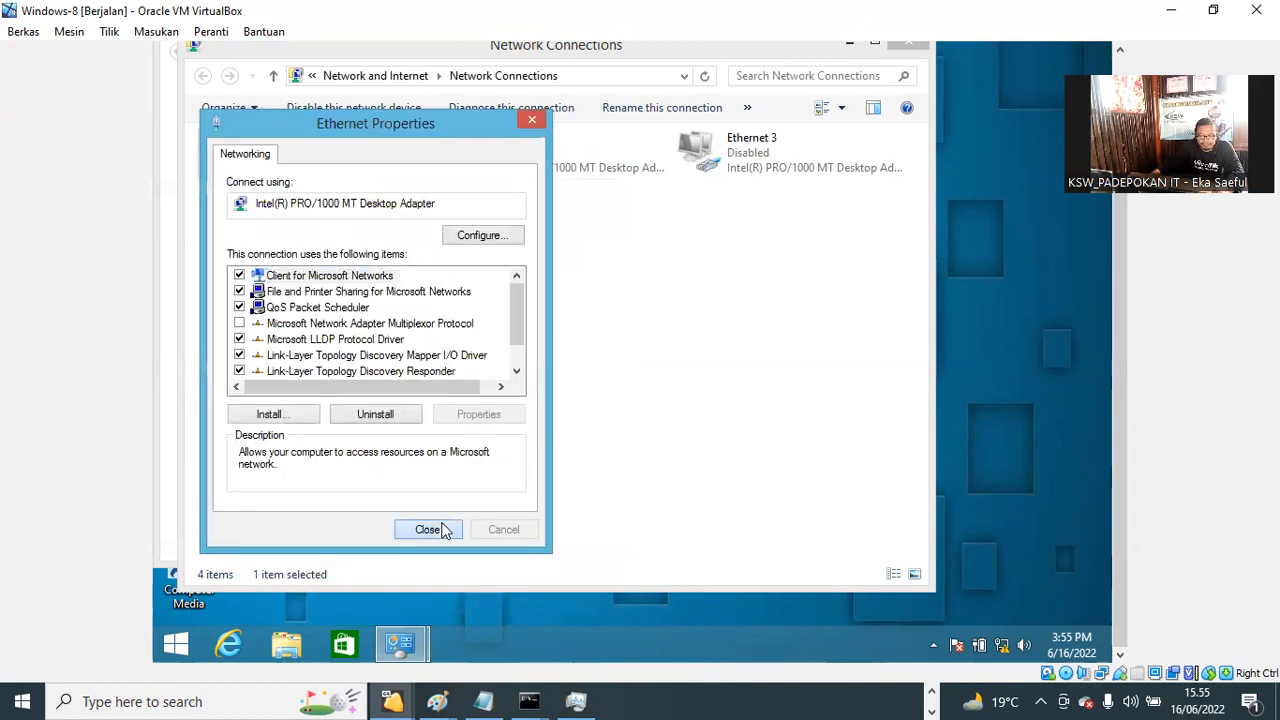
Step: Close the adapter dialog and verify 192.168.10.1/24 on ether2-LAN in WinBox's IP Addresses list
{"action": "left_click", "coordinate": [427, 529]}
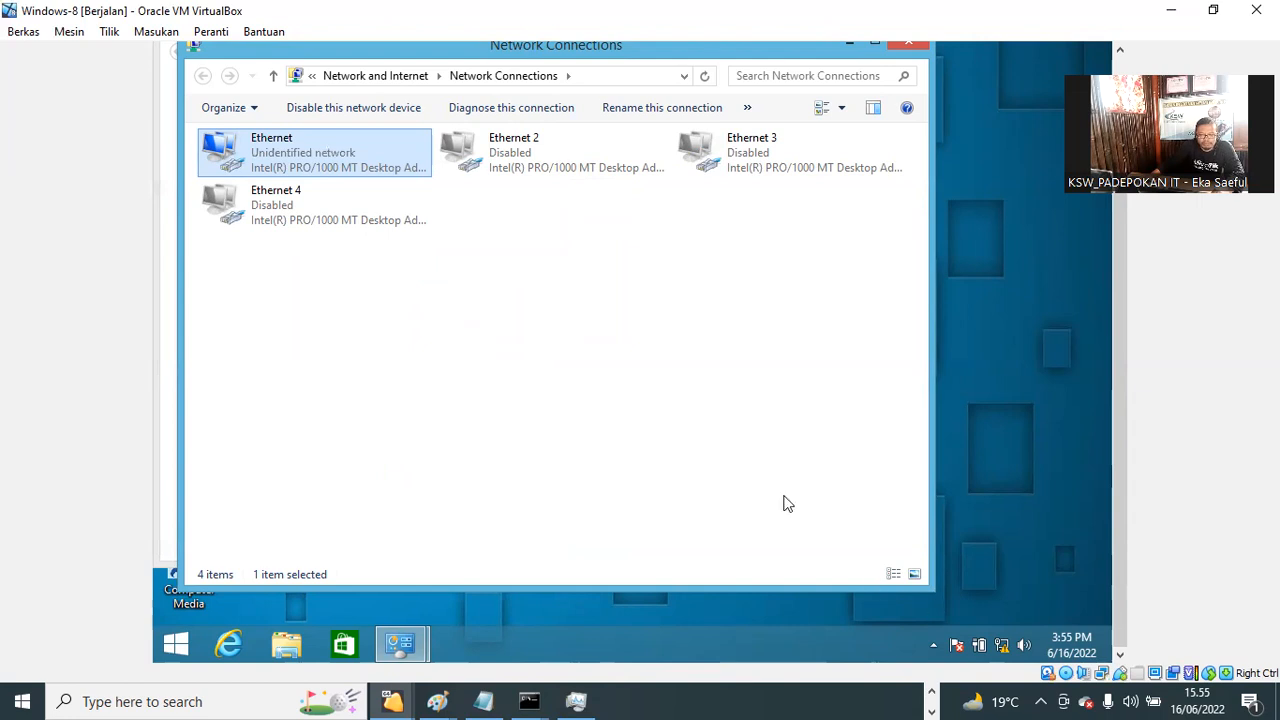
{"action": "left_click", "coordinate": [931, 692]}
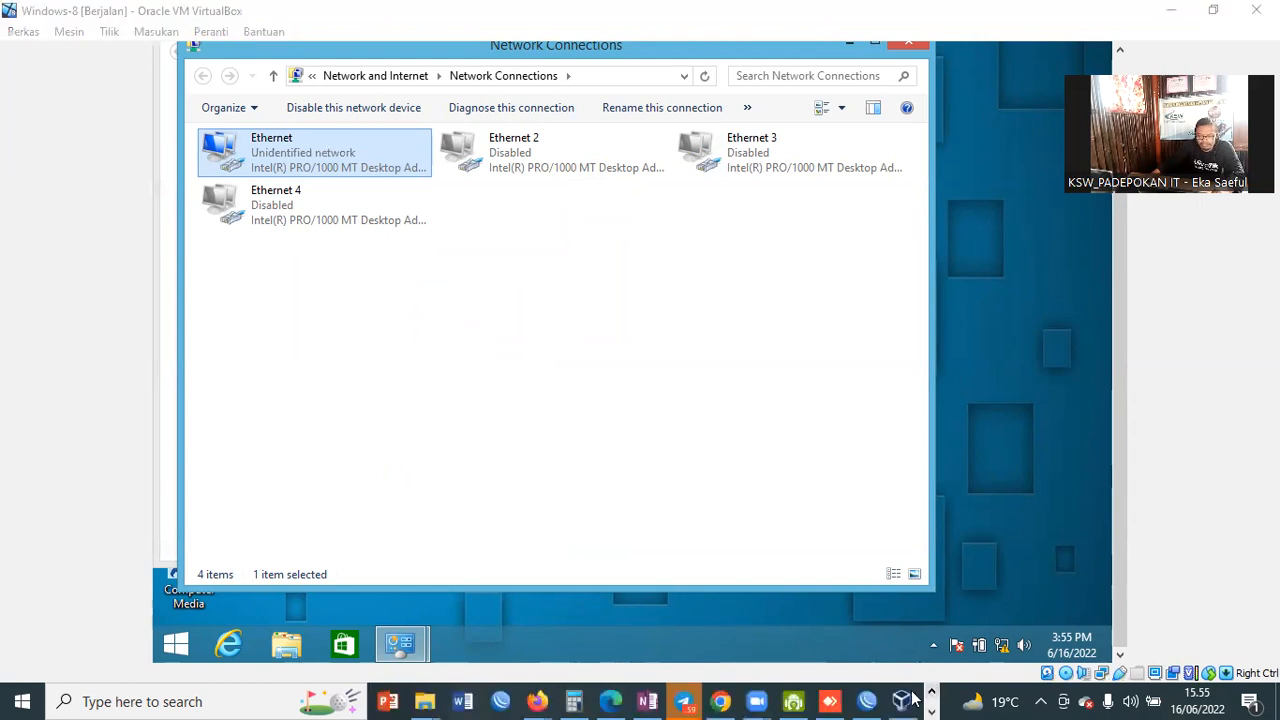
{"action": "left_click", "coordinate": [867, 640]}
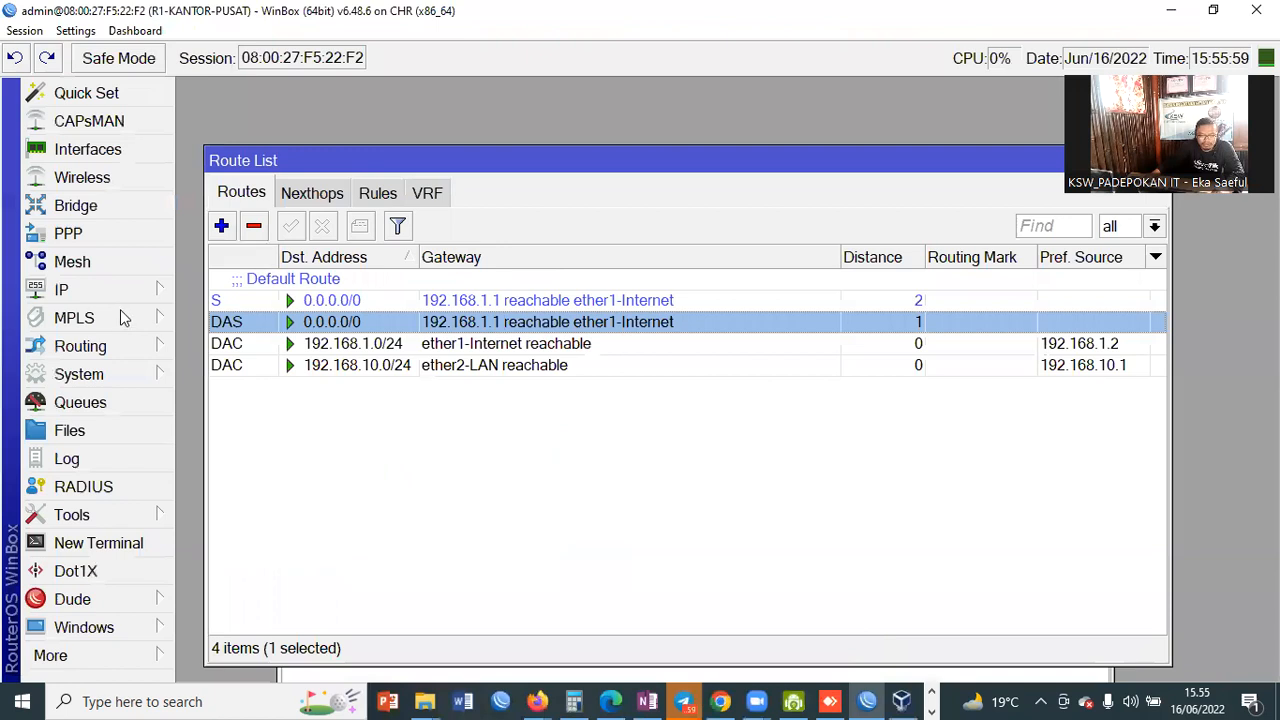
{"action": "left_click", "coordinate": [68, 298]}
{"action": "left_click", "coordinate": [236, 82]}
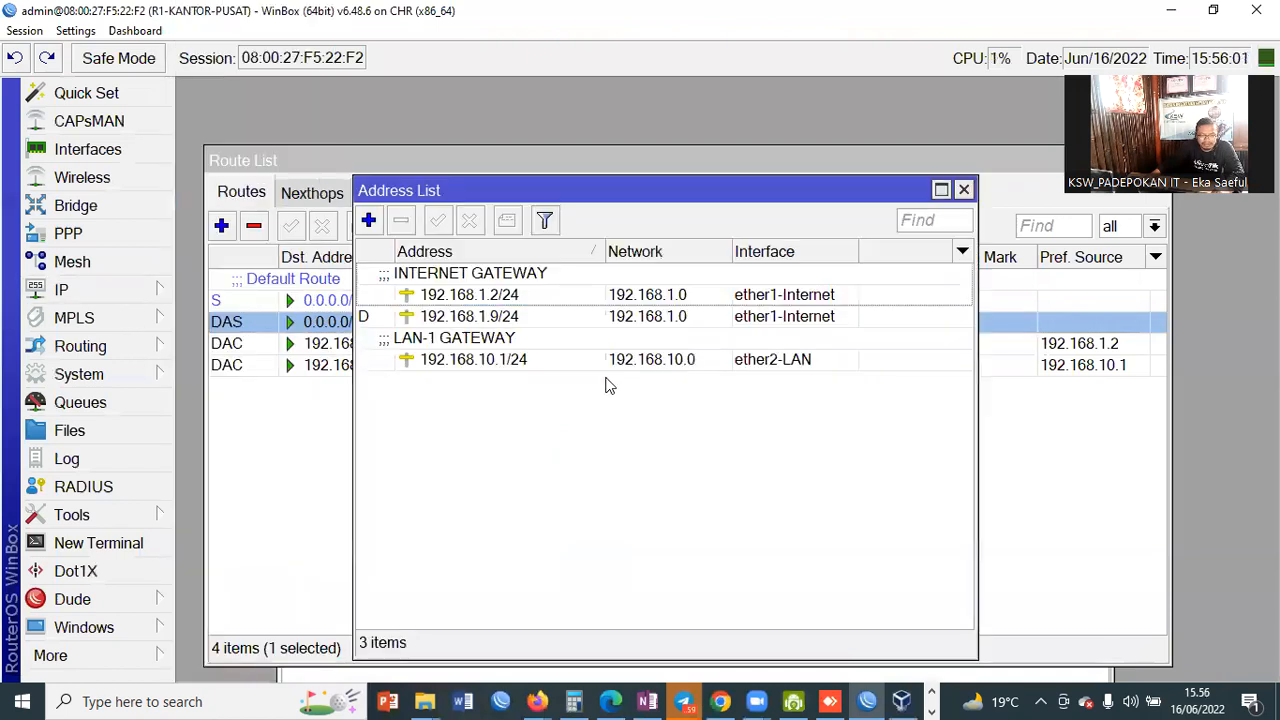
{"action": "left_click", "coordinate": [515, 364]}
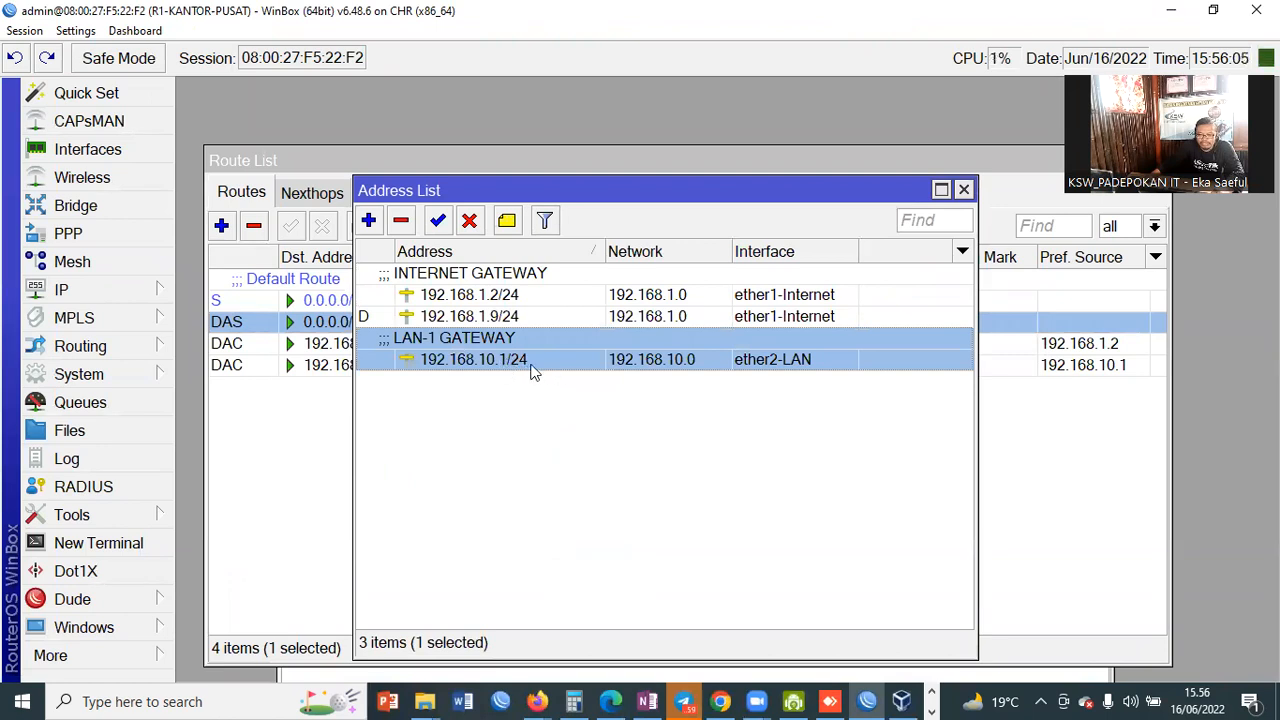
{"action": "left_click", "coordinate": [963, 190]}
{"action": "left_click", "coordinate": [901, 700]}
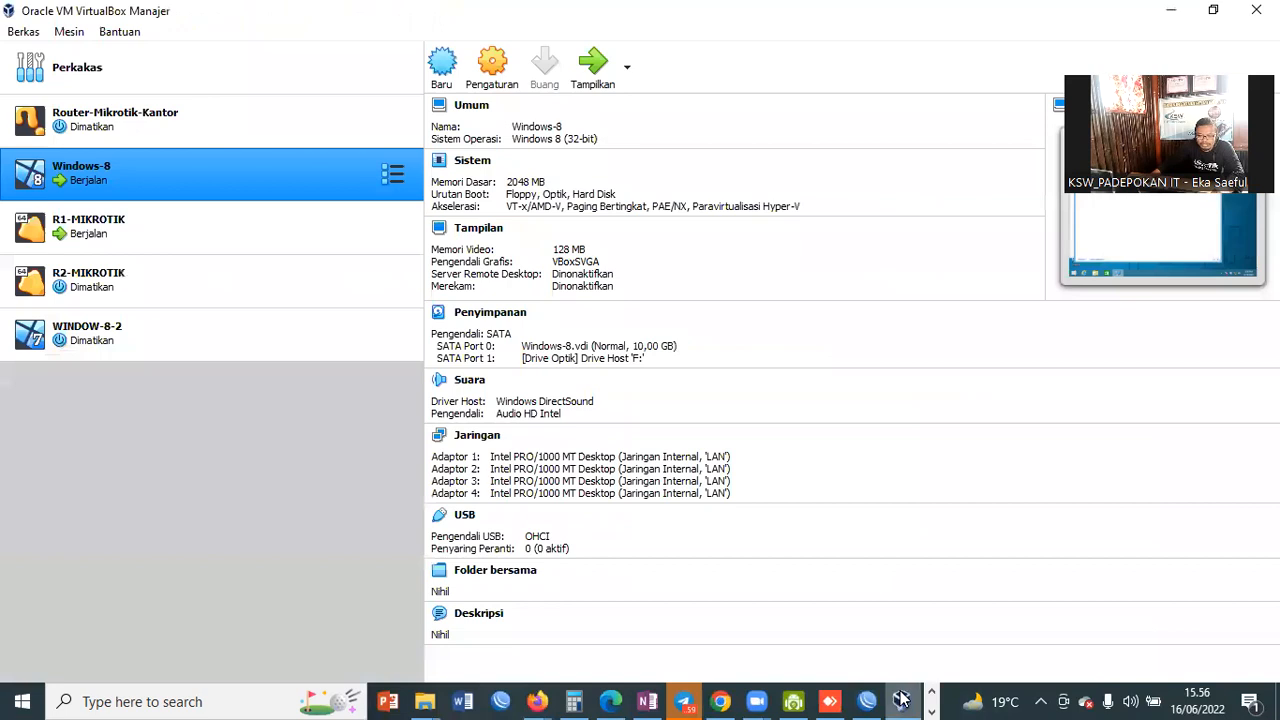
Step: Disable and re-enable the Windows-8 VM's Ethernet adapter, then launch cmd from the Run dialog
{"action": "double_click", "coordinate": [141, 190]}
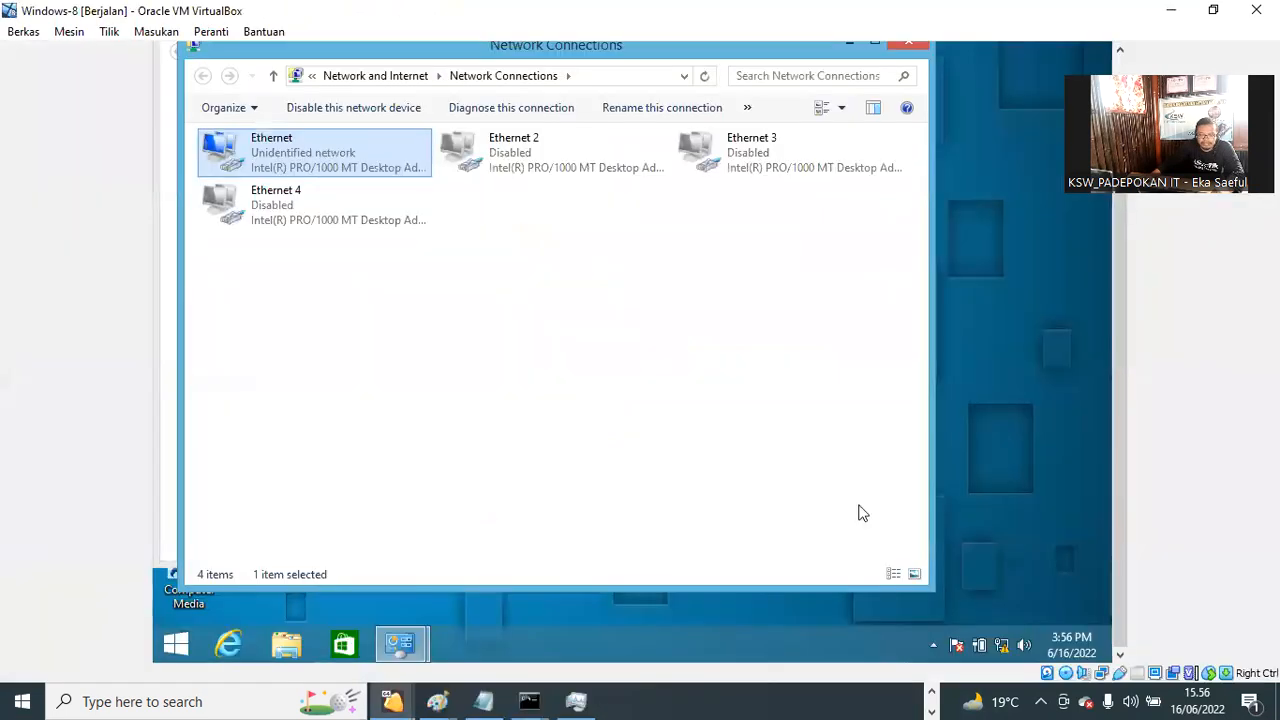
{"action": "right_click", "coordinate": [270, 161]}
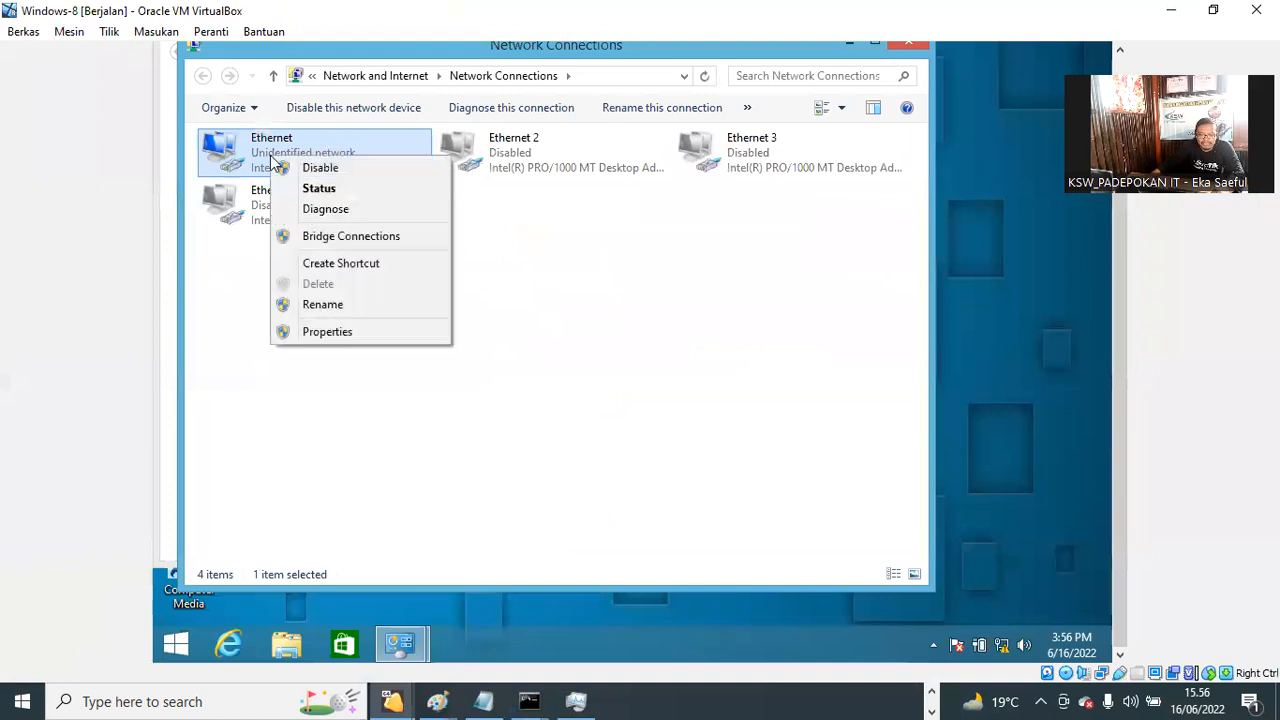
{"action": "left_click", "coordinate": [336, 170]}
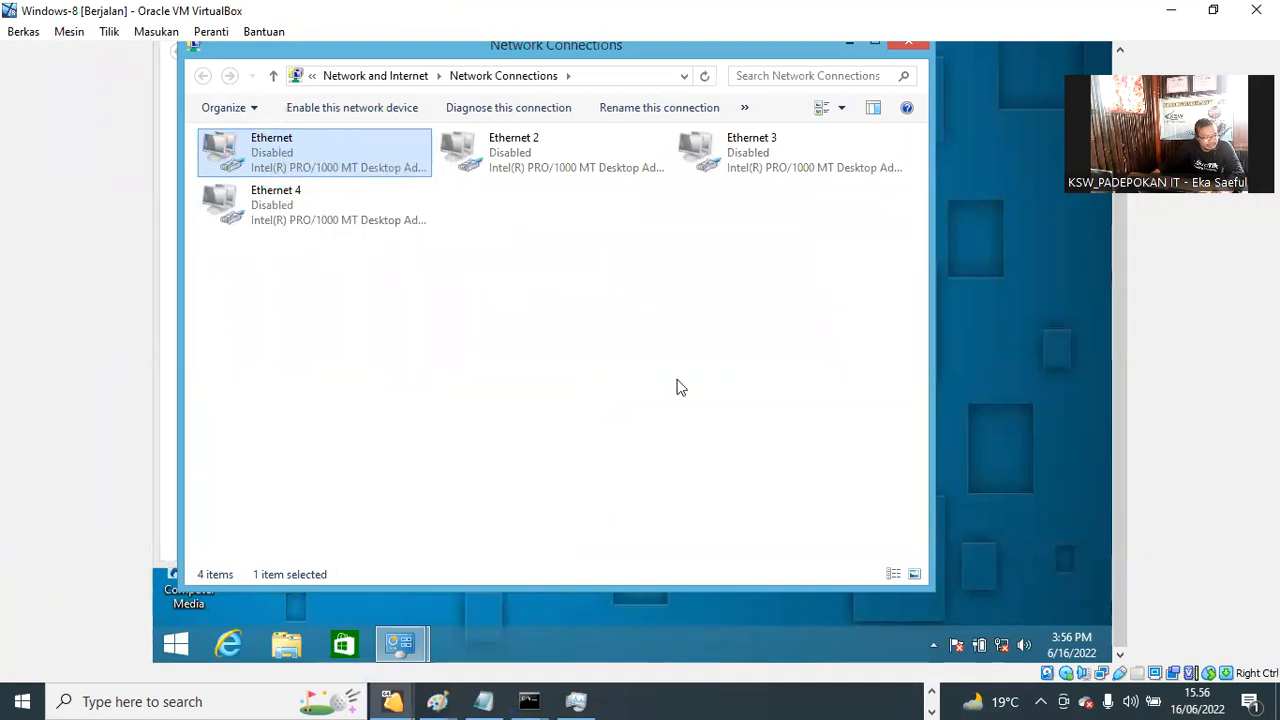
{"action": "right_click", "coordinate": [252, 163]}
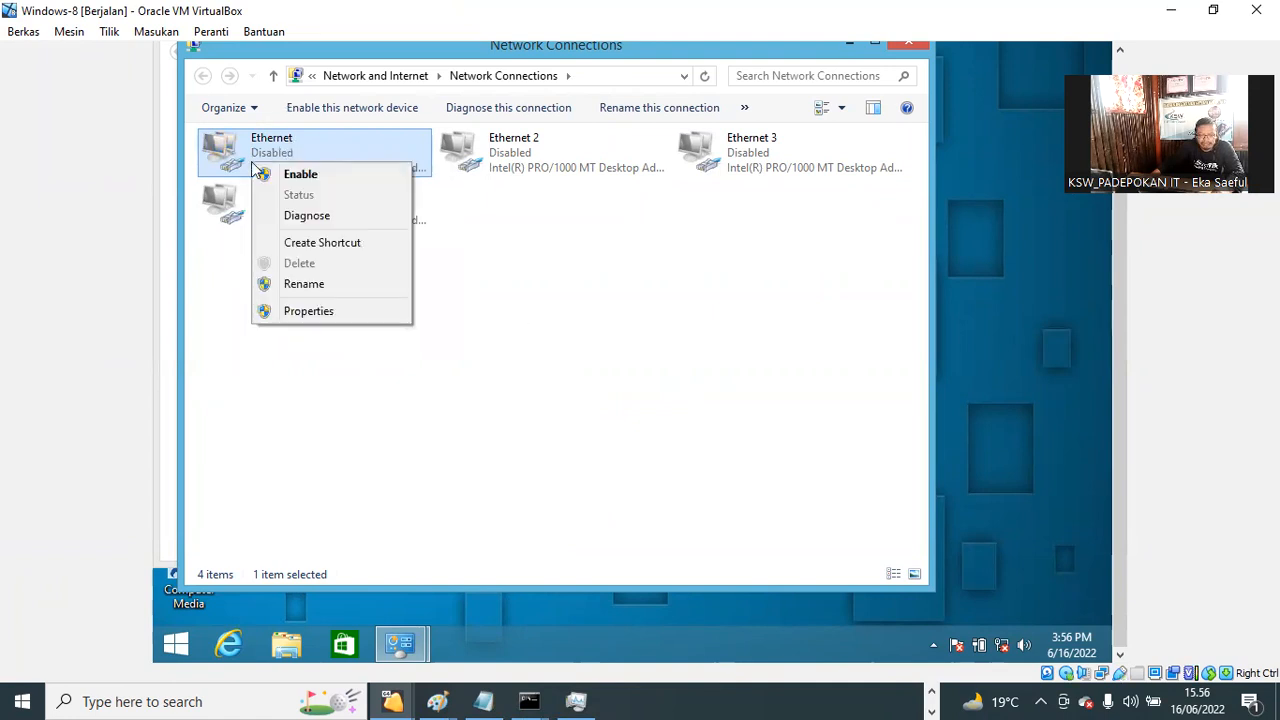
{"action": "left_click", "coordinate": [292, 174]}
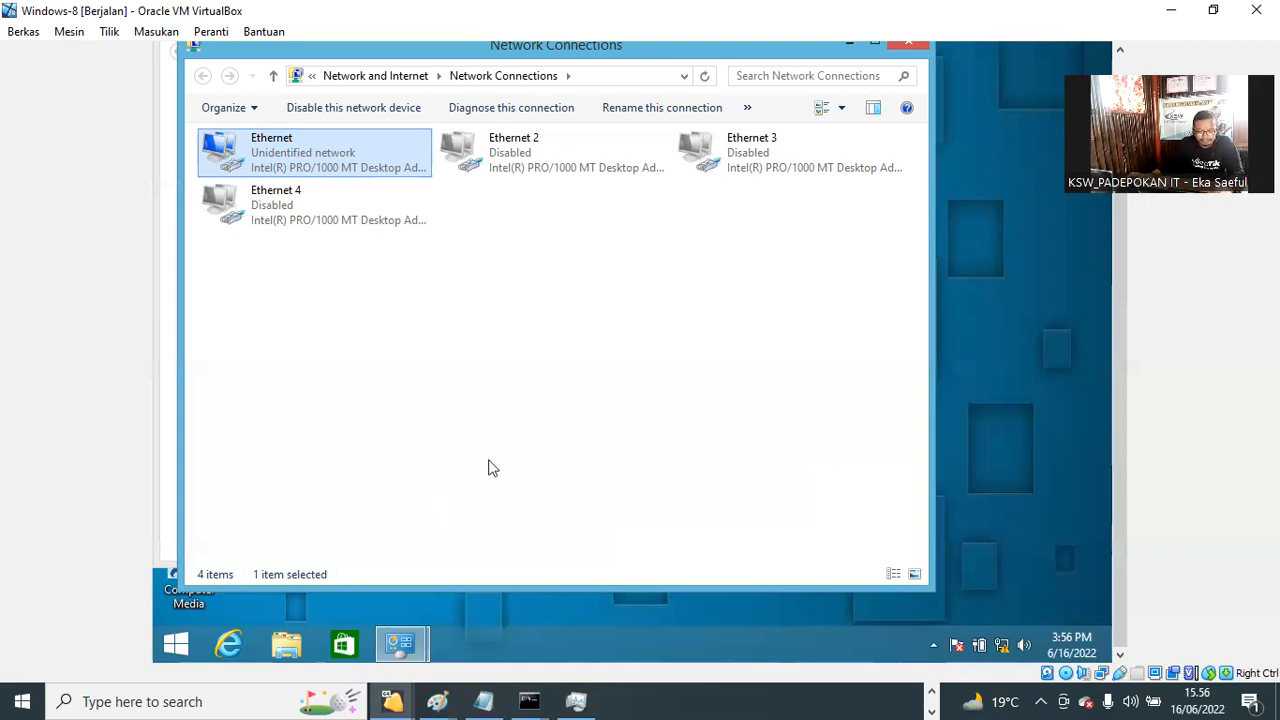
{"action": "key", "text": "super+r"}
{"action": "key", "text": "Return"}
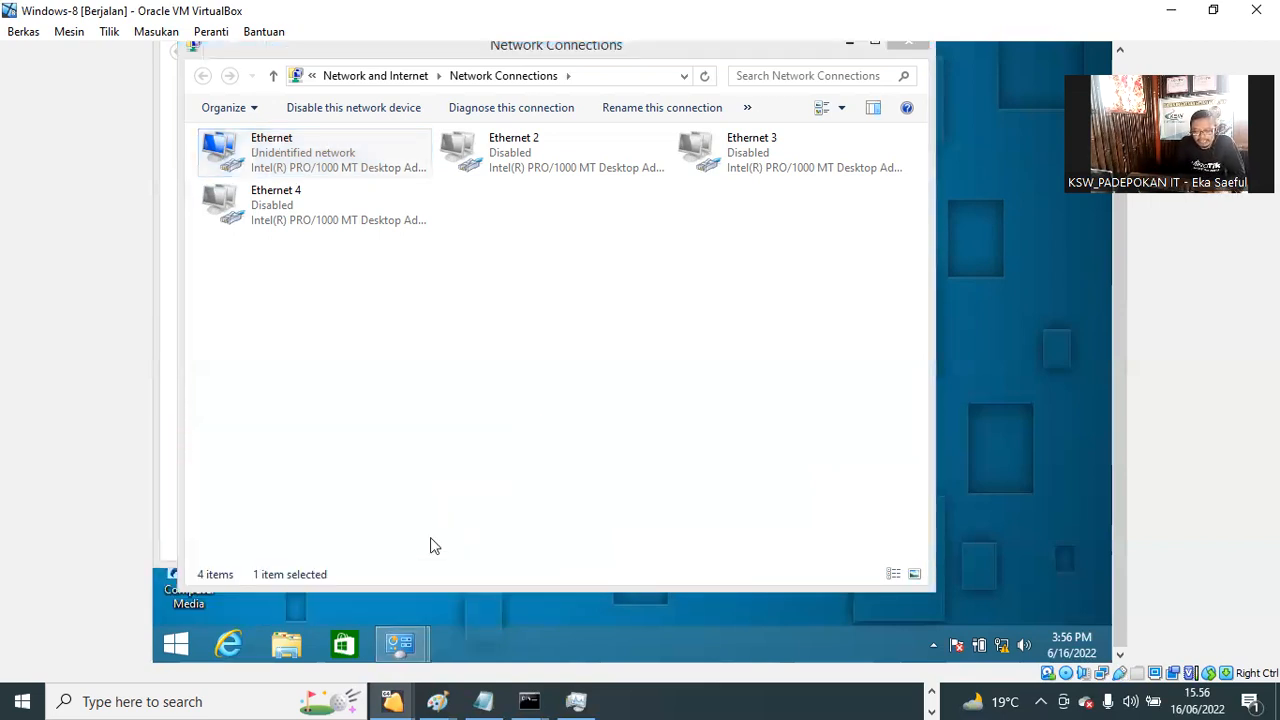
Step: Run ipconfig showing 192.168.10.8, then ping 192.168.10.1, which returns destination host unreachable
{"action": "type", "text": "ipconfig"}
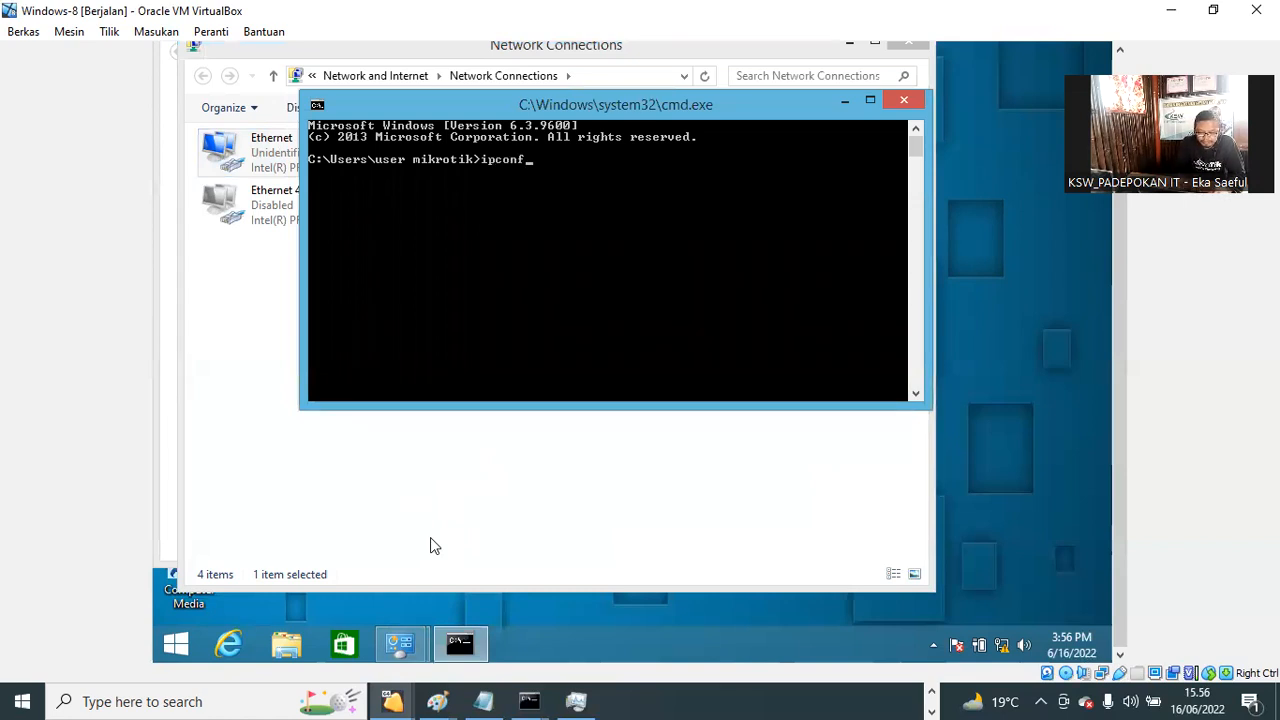
{"action": "key", "text": "Return"}
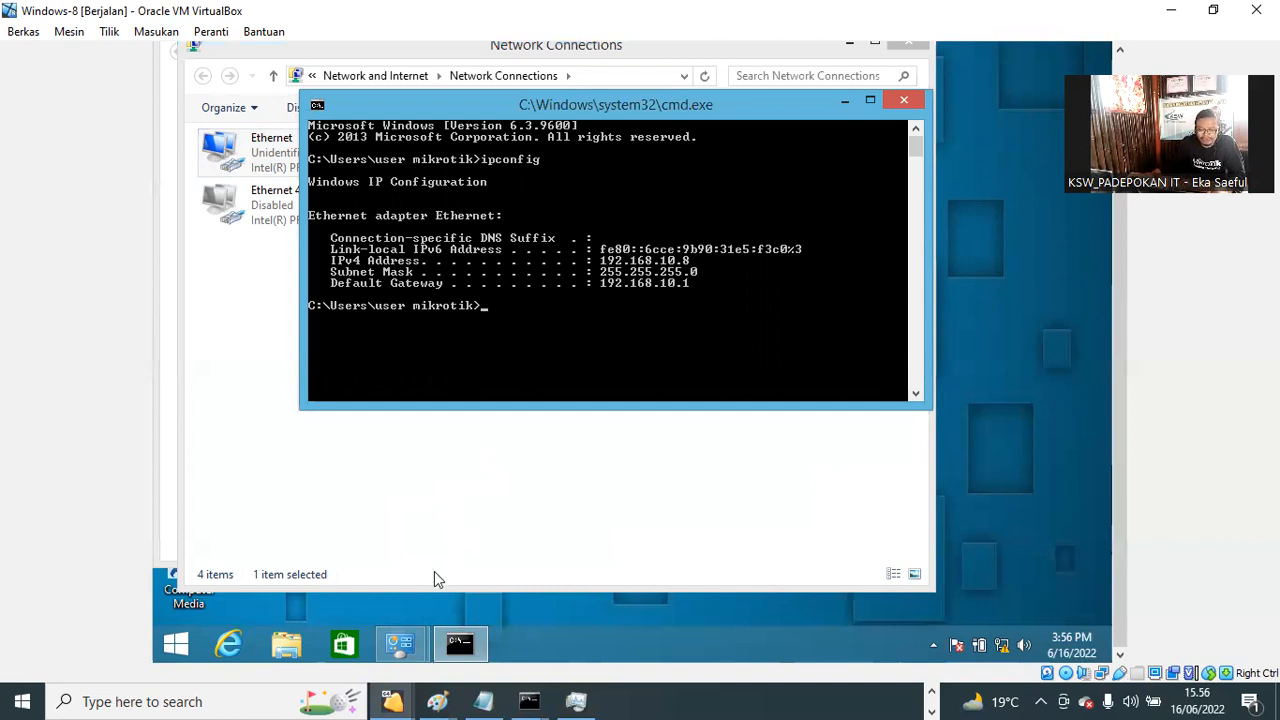
{"action": "type", "text": "ping 192.168.10.1"}
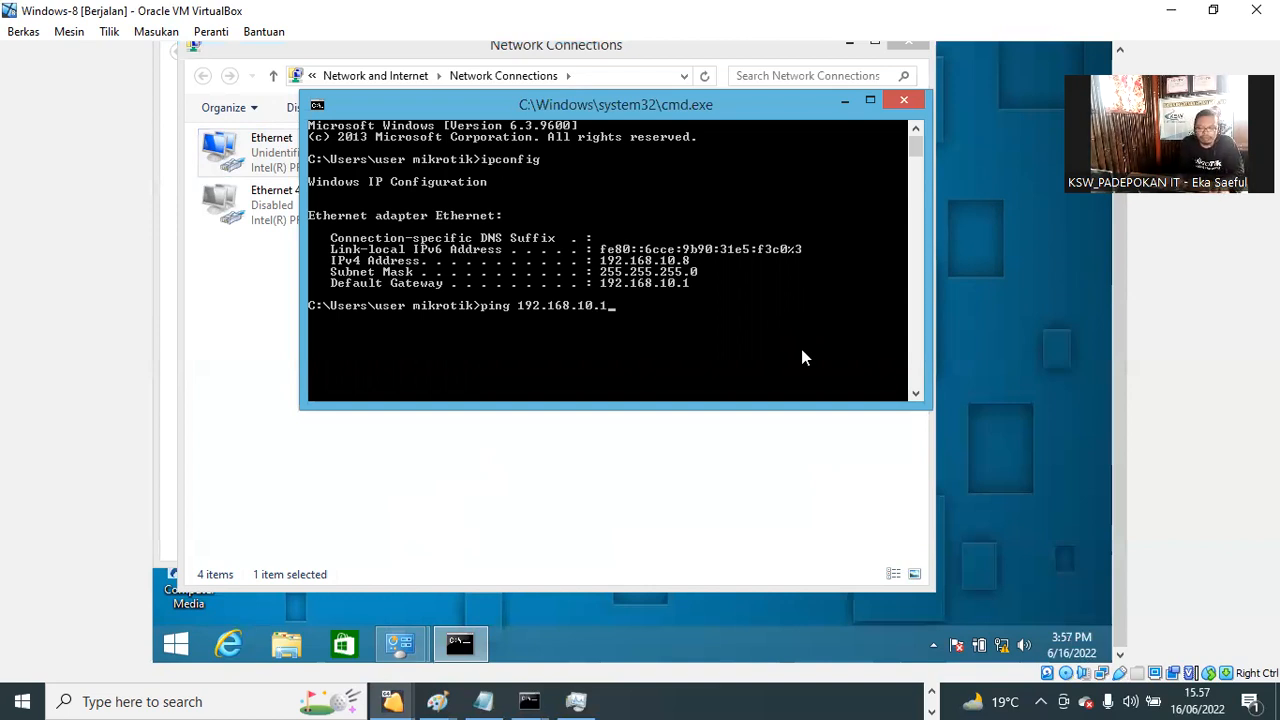
{"action": "key", "text": "Return"}
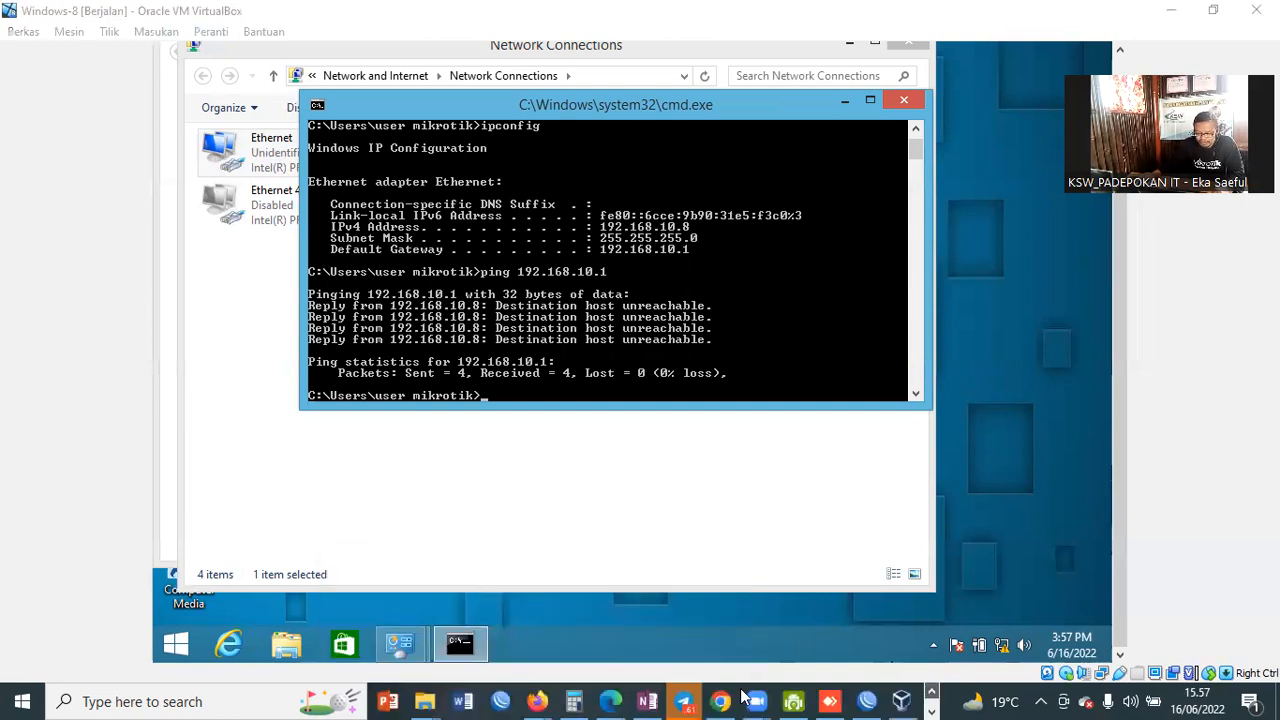
{"action": "left_click", "coordinate": [901, 701]}
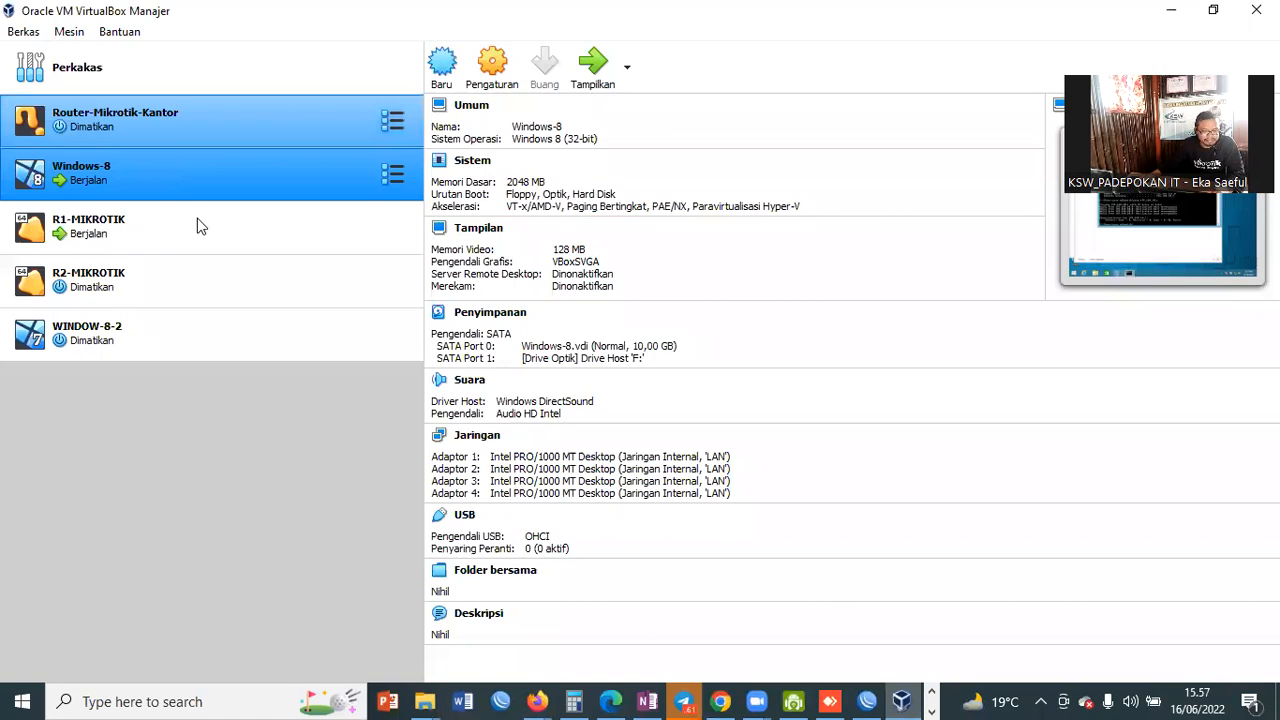
Step: Run ping google.com on the R1-MIKROTIK console, getting 10 replies with 0% loss
{"action": "double_click", "coordinate": [113, 231]}
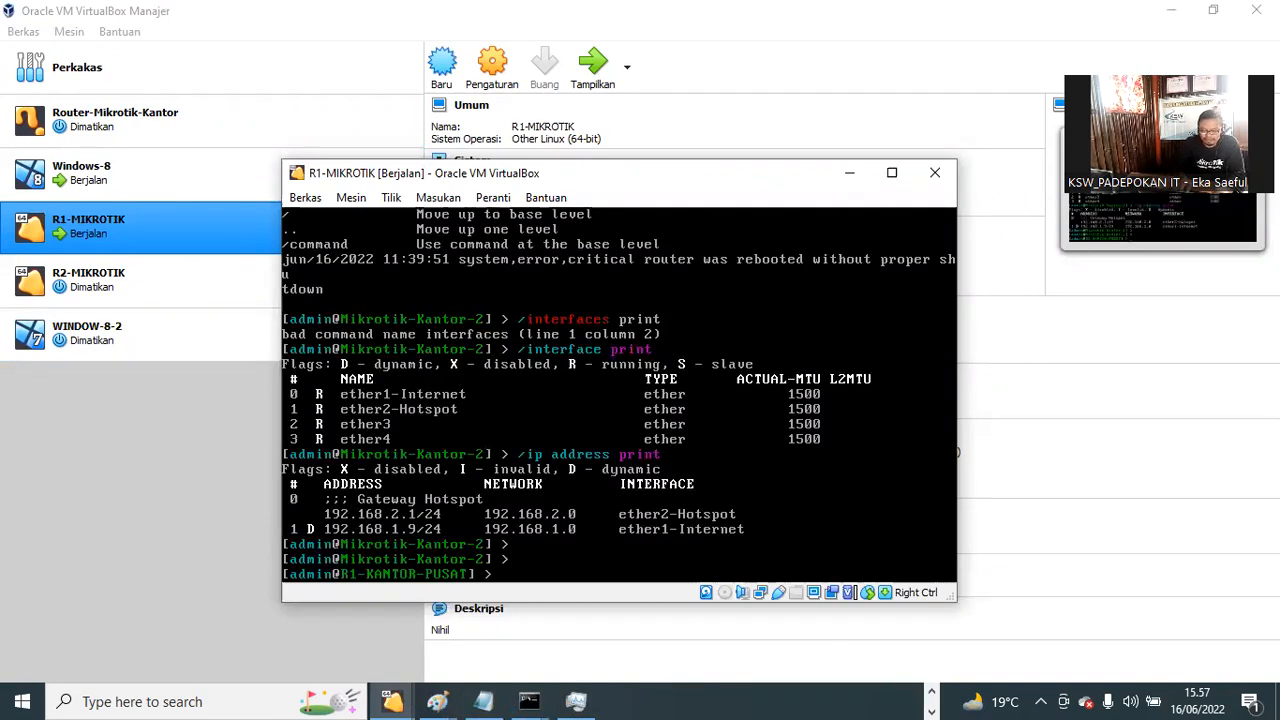
{"action": "type", "text": "ping "}
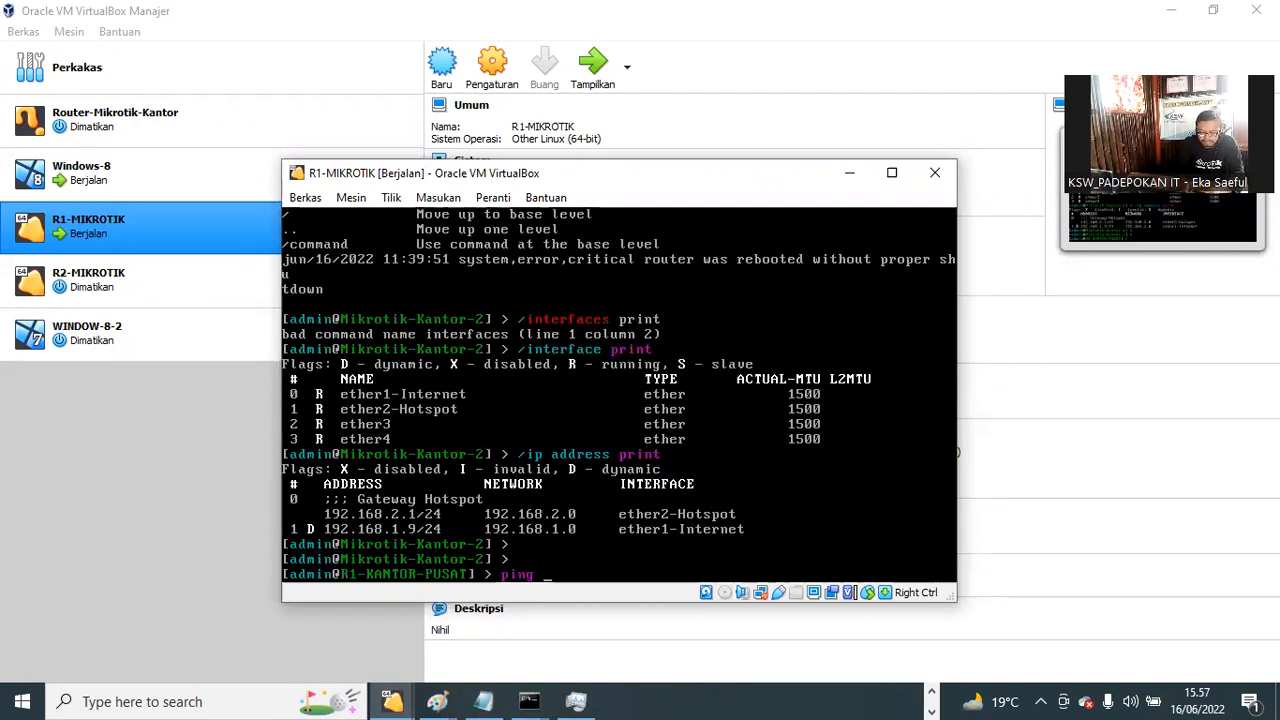
{"action": "type", "text": "google.com"}
{"action": "key", "text": "Return"}
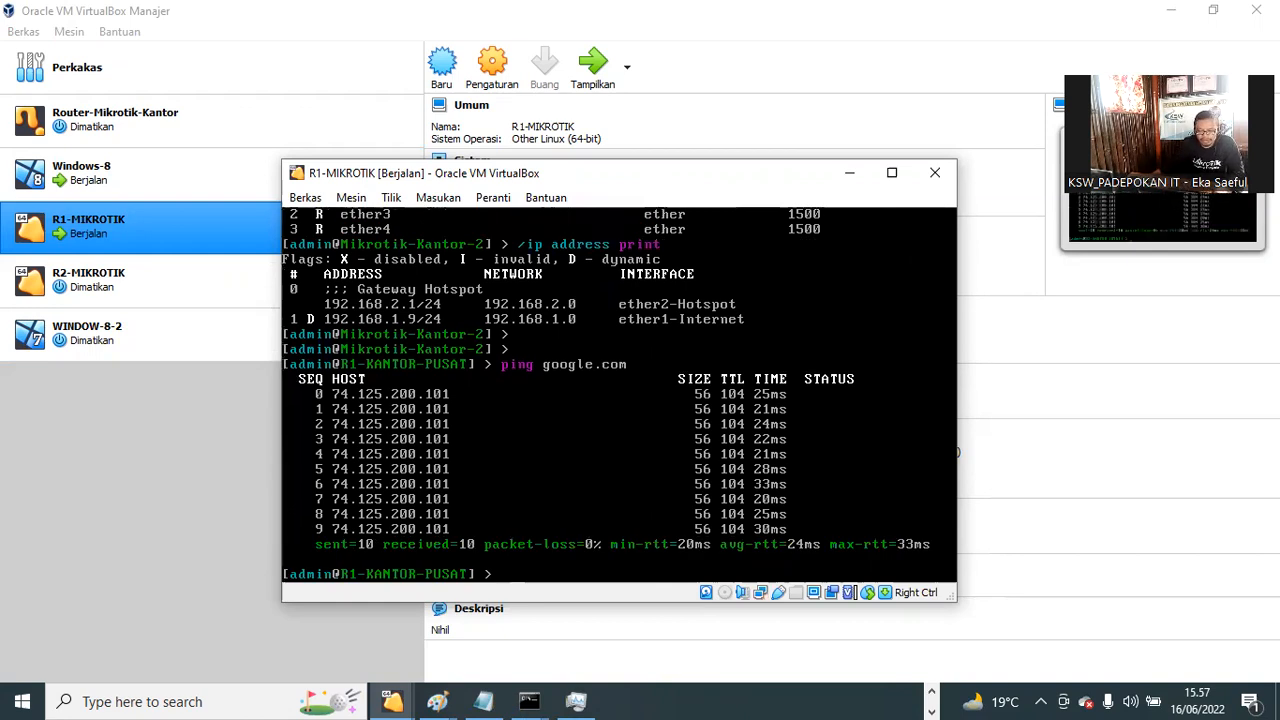
{"action": "left_click", "coordinate": [137, 450]}
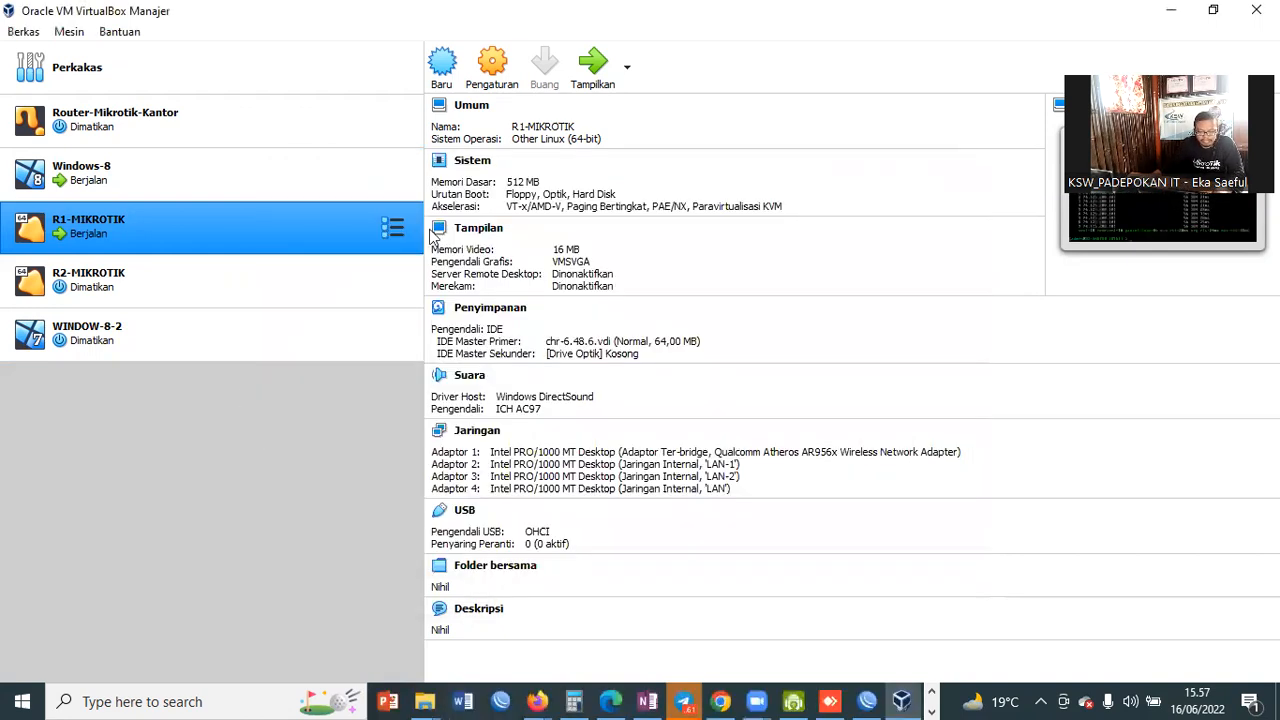
{"action": "left_click", "coordinate": [903, 700]}
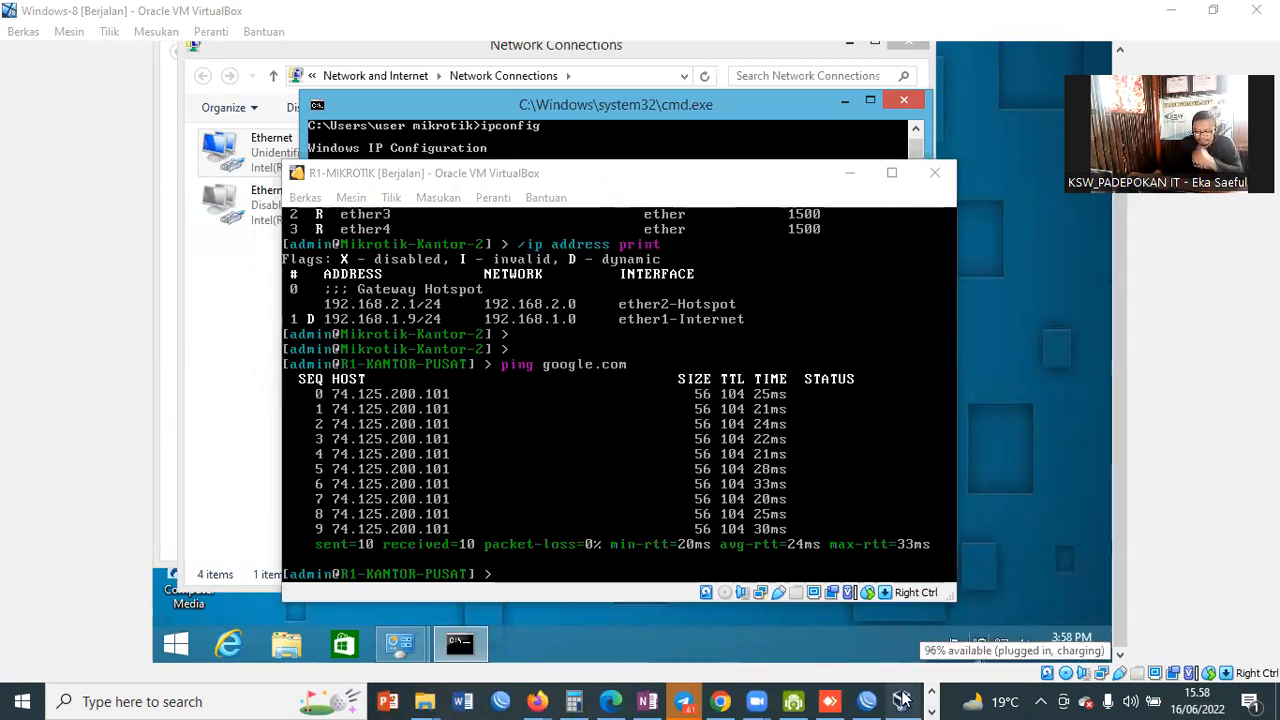
Step: Rerun ping 192.168.10.1 in the Windows 8 command prompt, still unreachable, then close the prompt
{"action": "mouse_move", "coordinate": [900, 698]}
{"action": "left_click", "coordinate": [886, 627]}
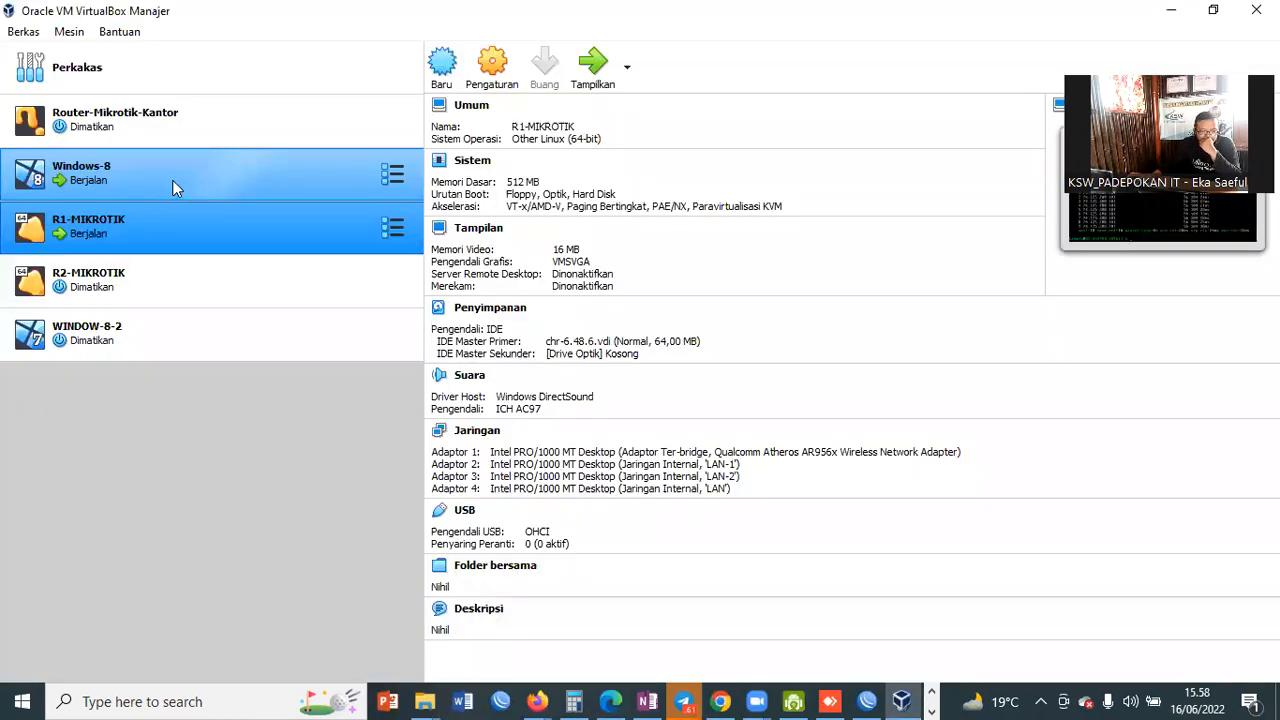
{"action": "double_click", "coordinate": [191, 178]}
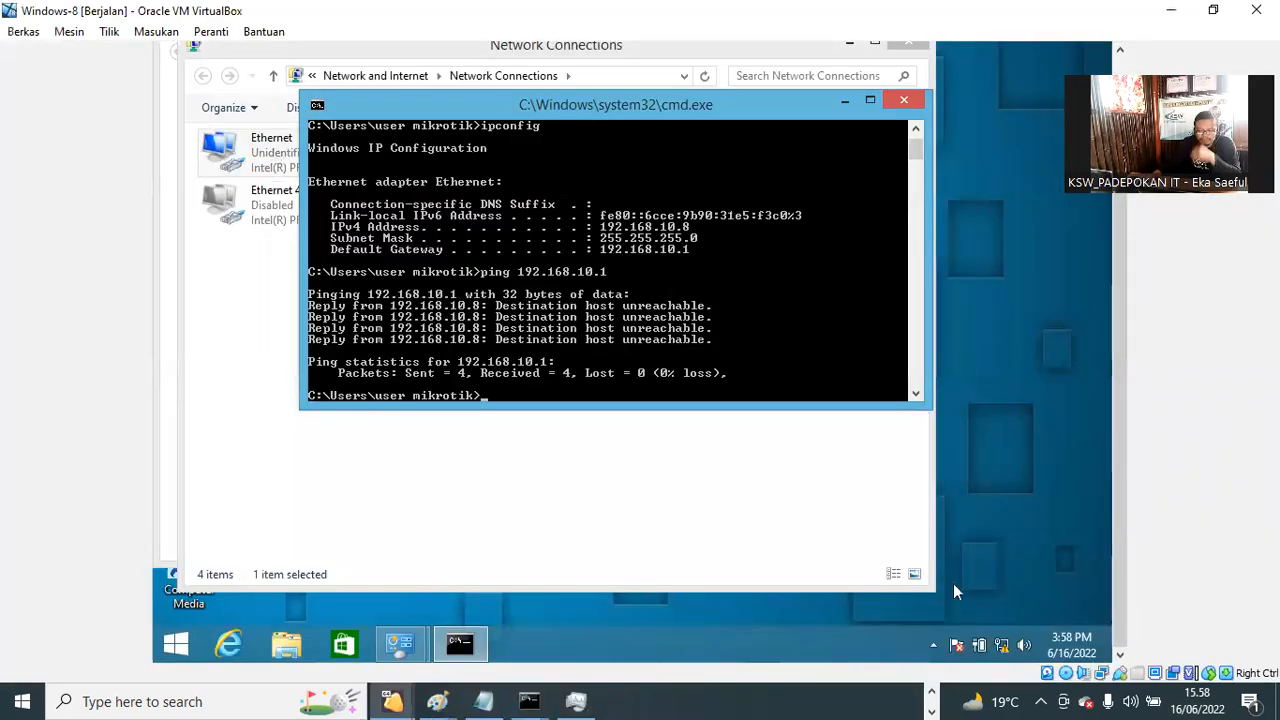
{"action": "key", "text": "Up"}
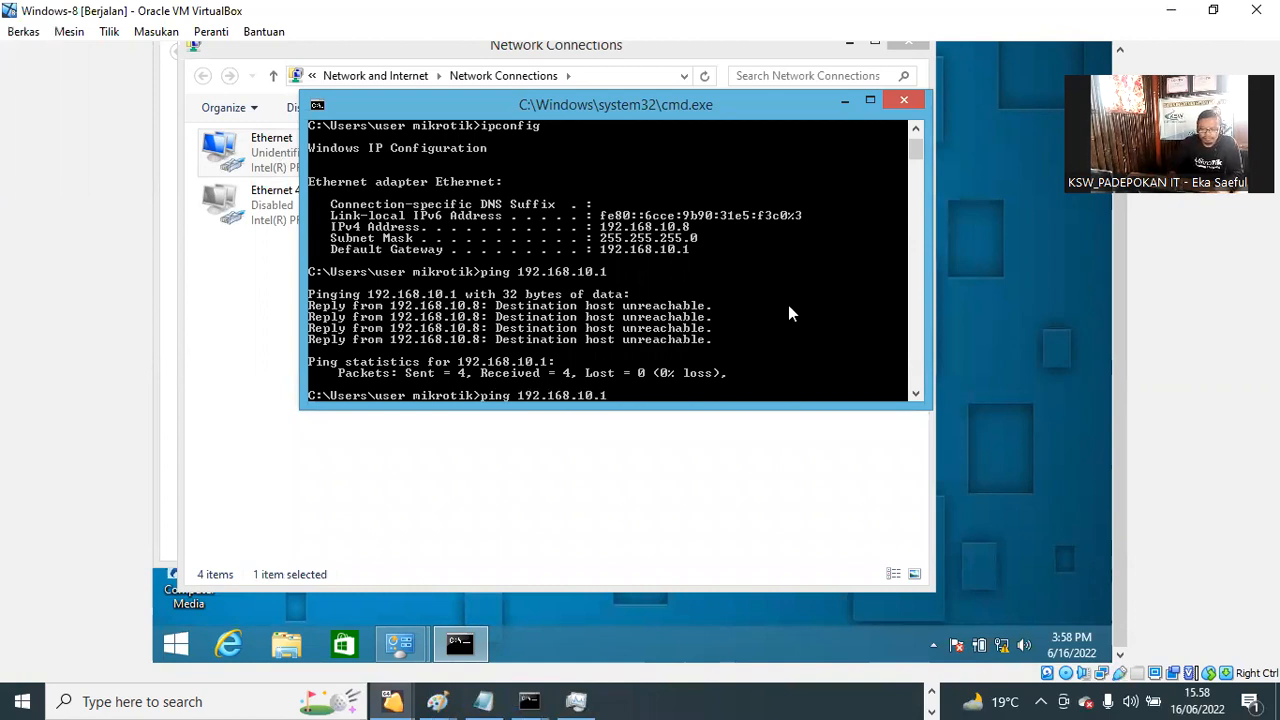
{"action": "key", "text": "Return"}
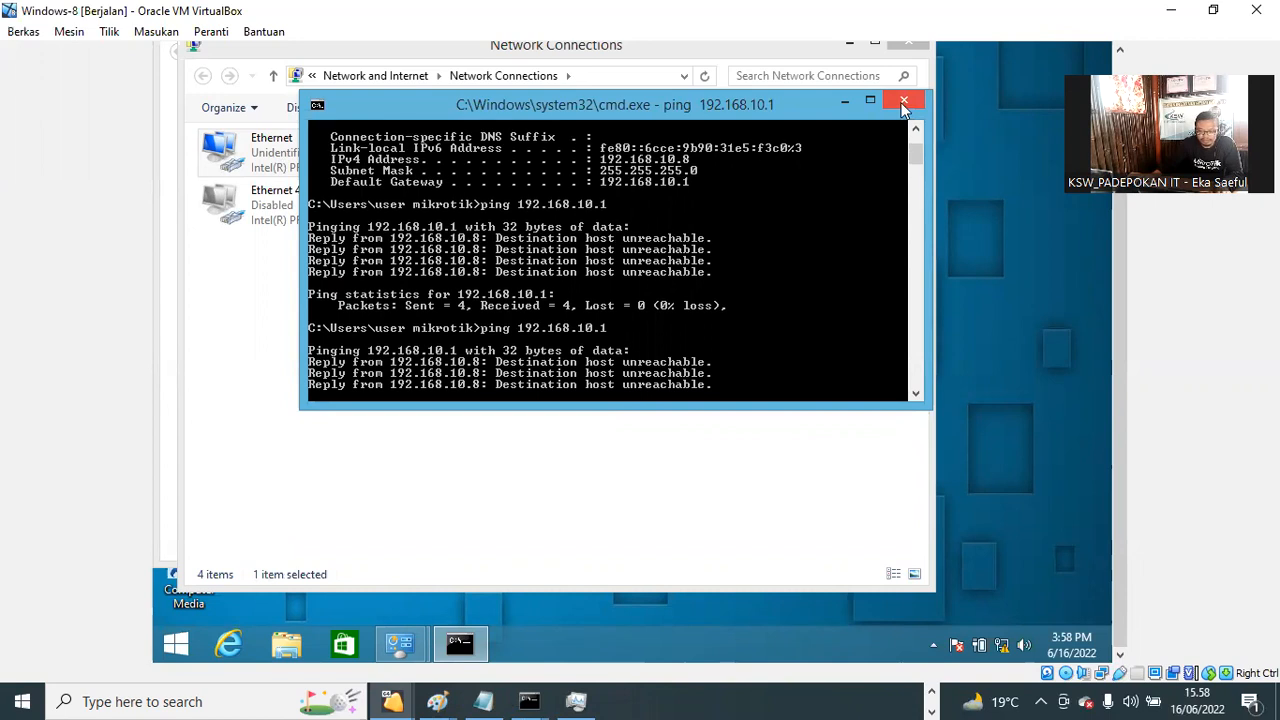
{"action": "left_click", "coordinate": [904, 104]}
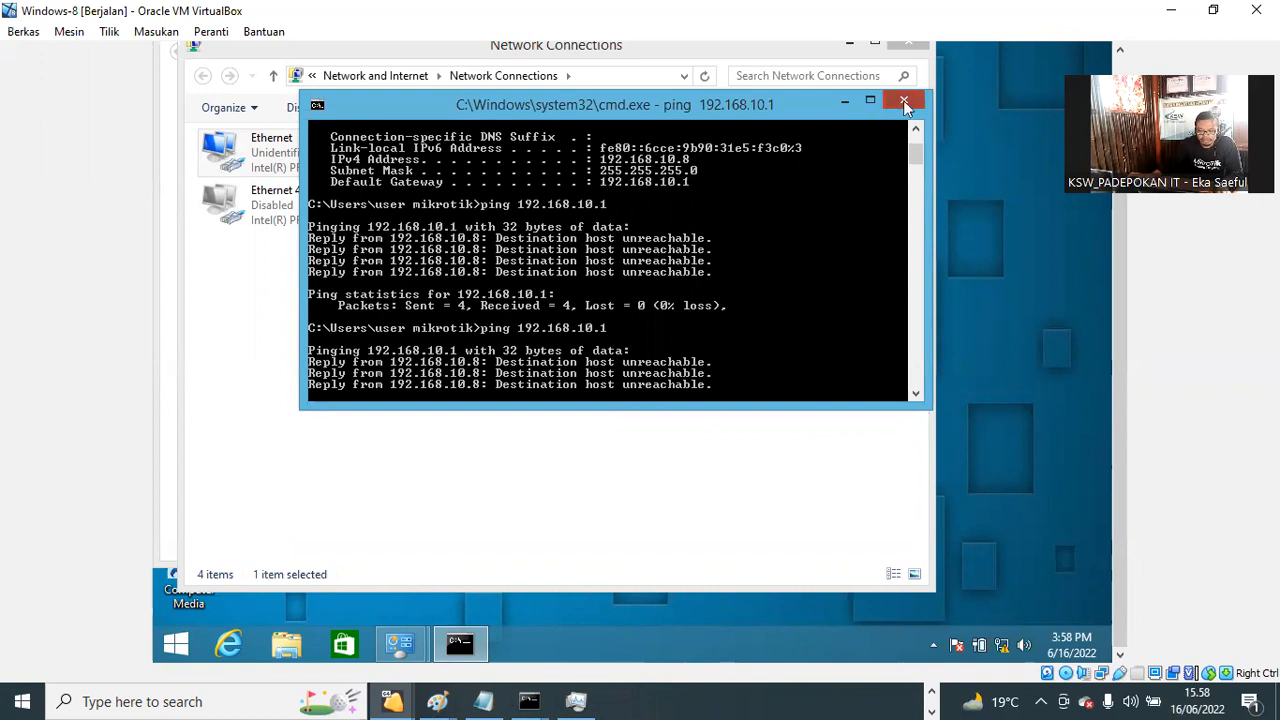
{"action": "left_click", "coordinate": [904, 104]}
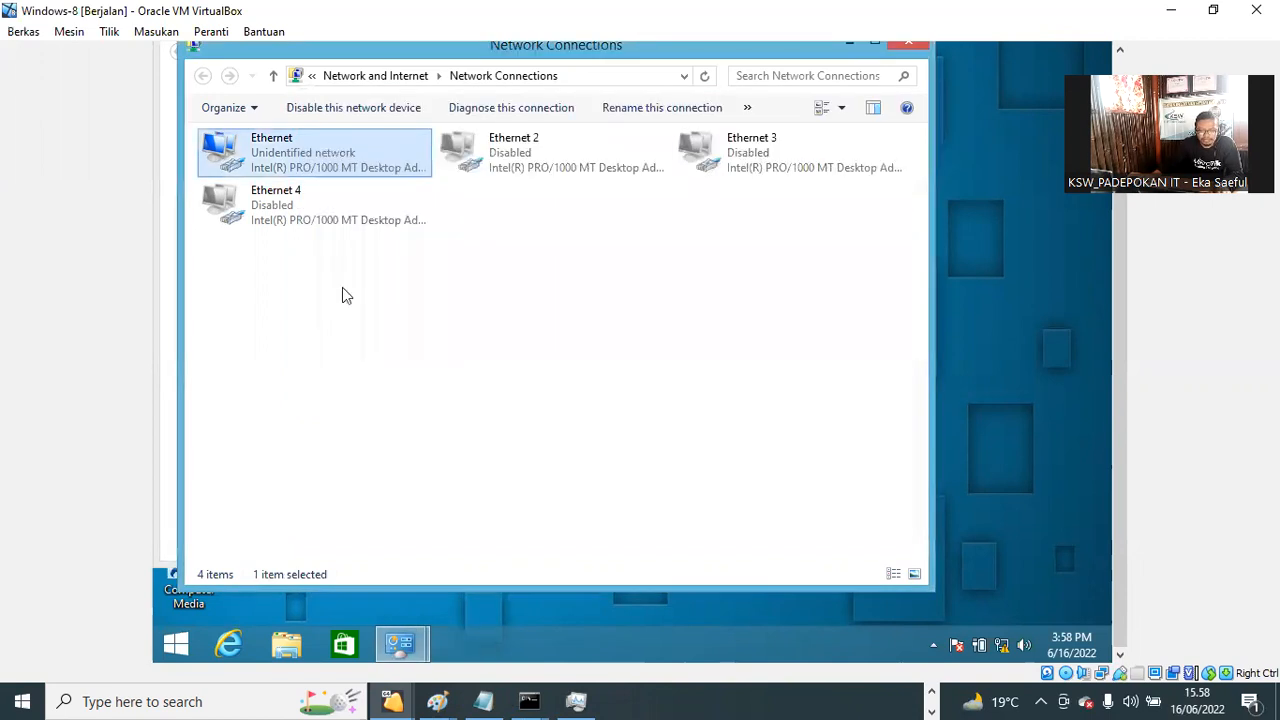
Step: Set the Ethernet adapter's IPv4 to obtain the IP address and DNS server automatically
{"action": "right_click", "coordinate": [277, 158]}
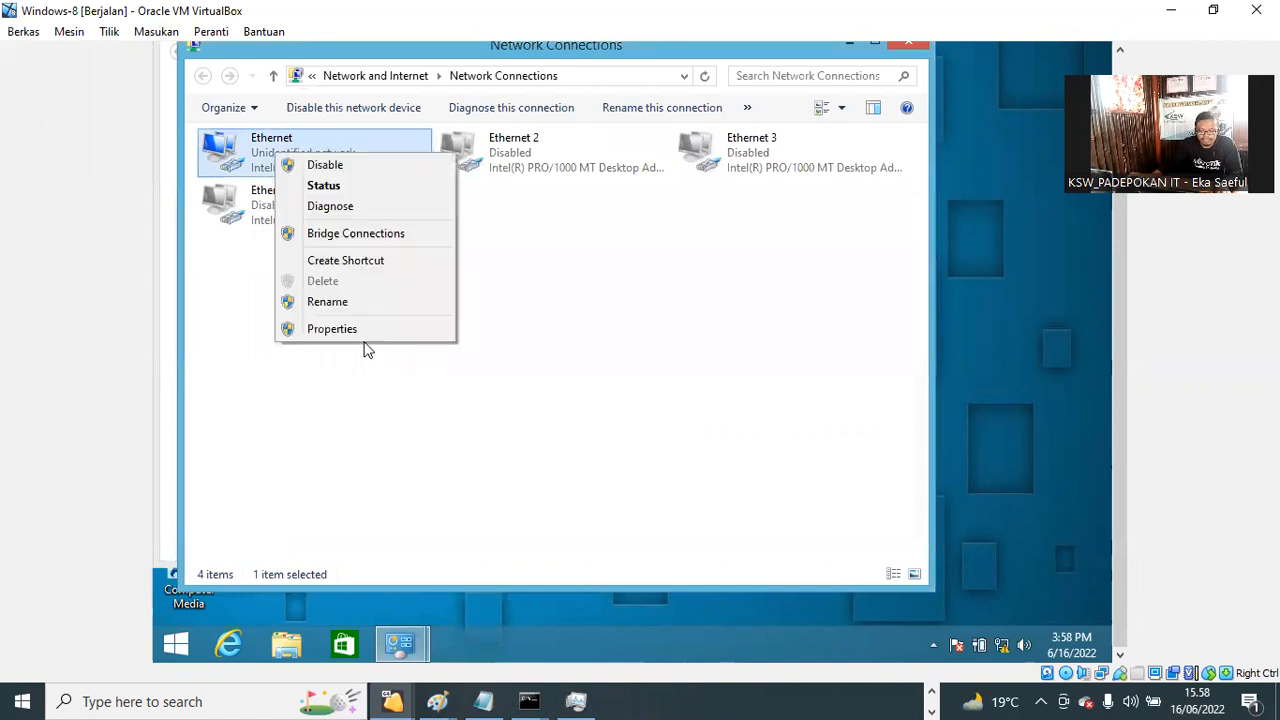
{"action": "left_click", "coordinate": [818, 408]}
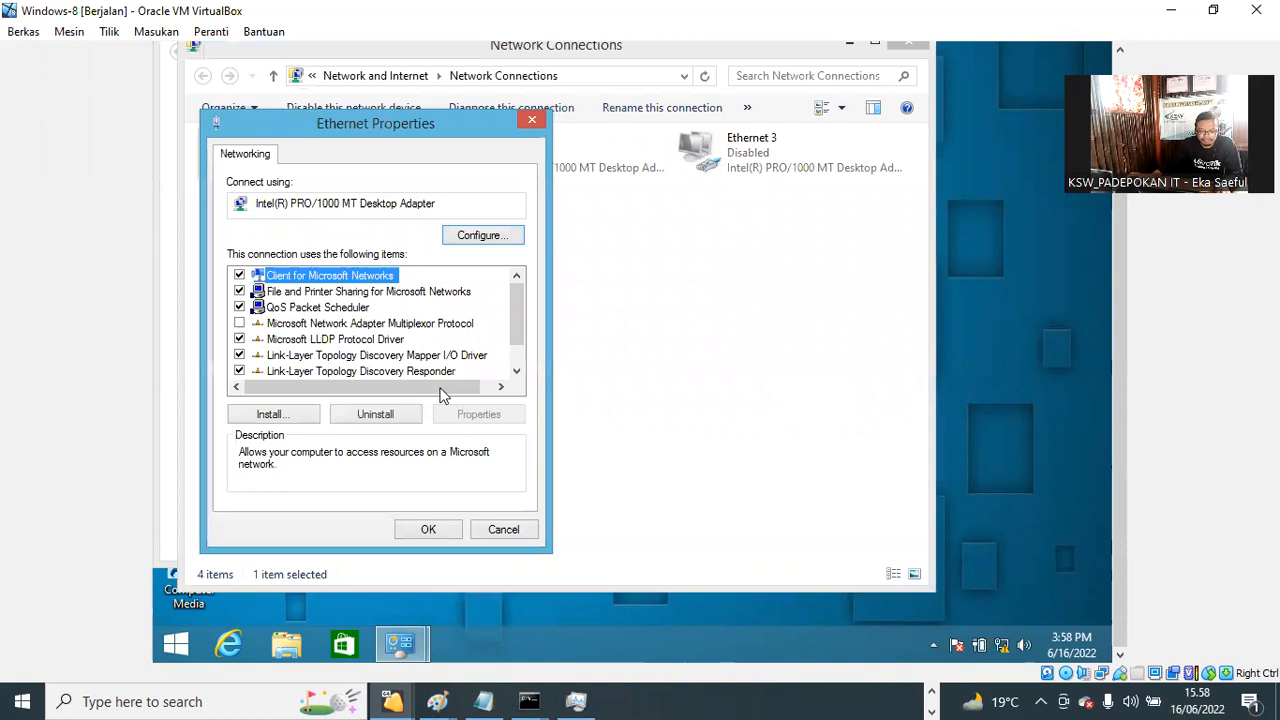
{"action": "left_click_drag", "start_coordinate": [516, 316], "coordinate": [518, 352]}
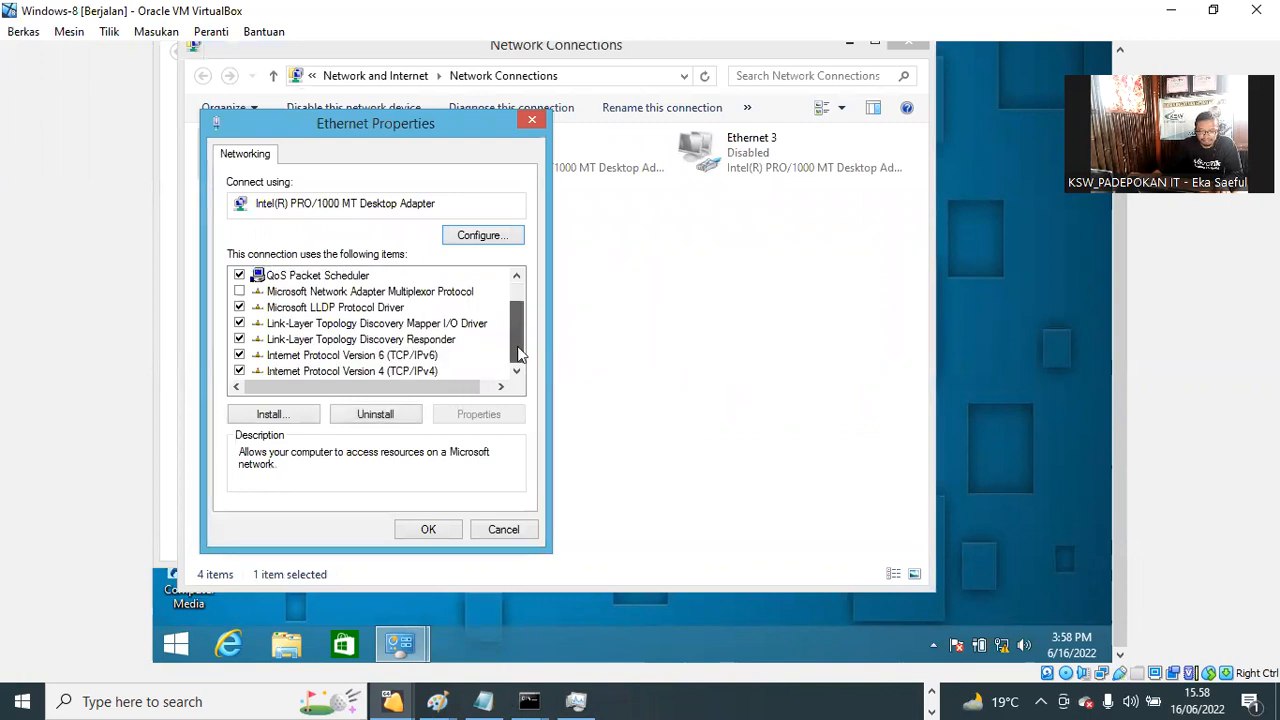
{"action": "left_click", "coordinate": [407, 372]}
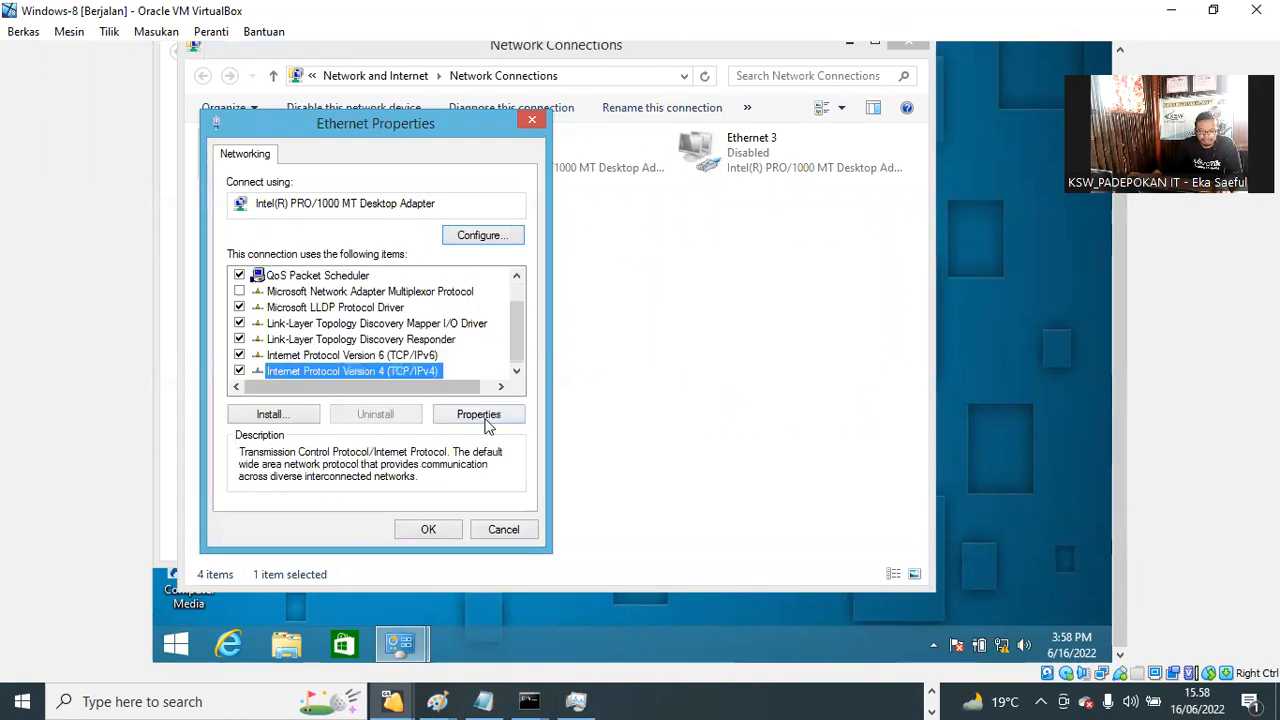
{"action": "left_click", "coordinate": [478, 414]}
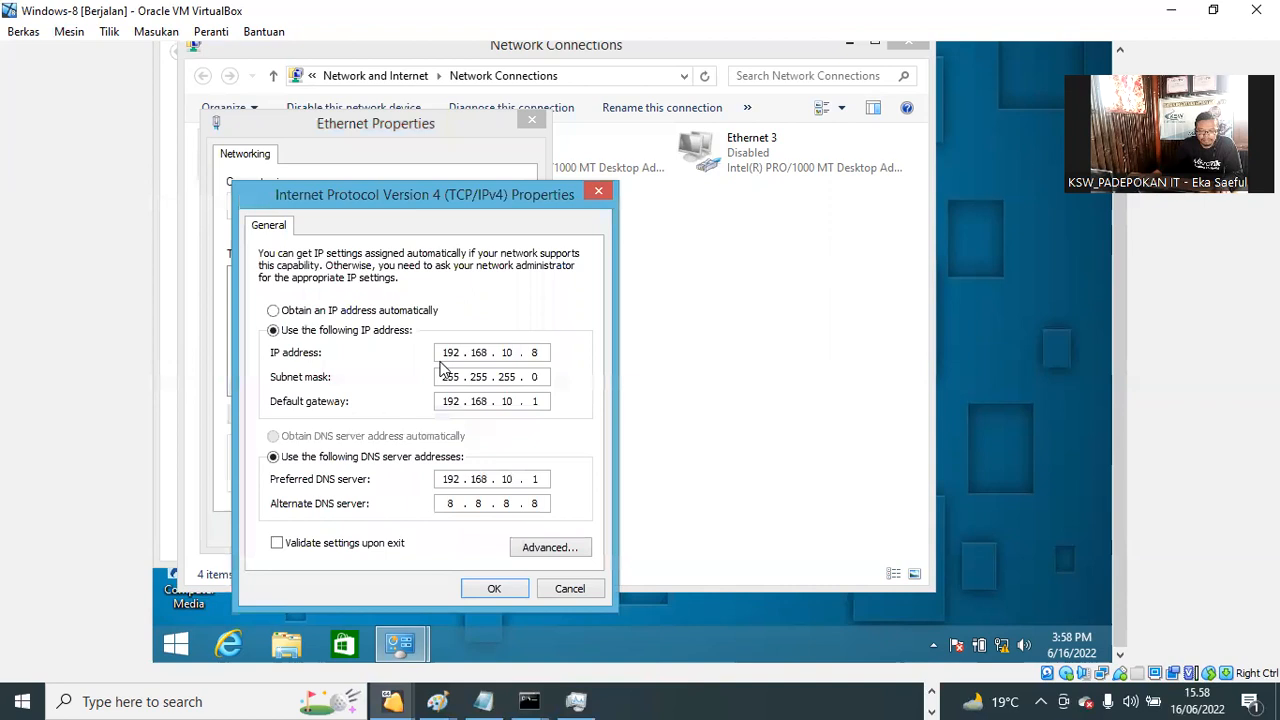
{"action": "left_click", "coordinate": [413, 313]}
{"action": "left_click", "coordinate": [423, 441]}
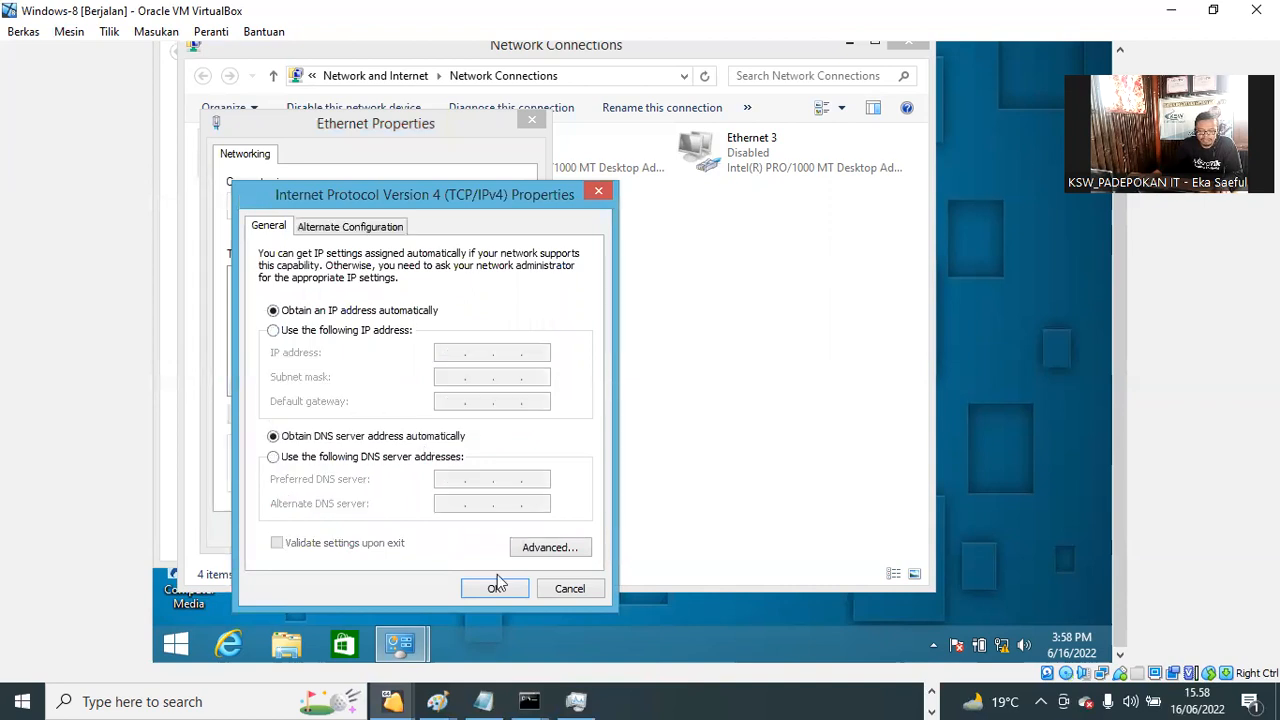
{"action": "left_click", "coordinate": [496, 588]}
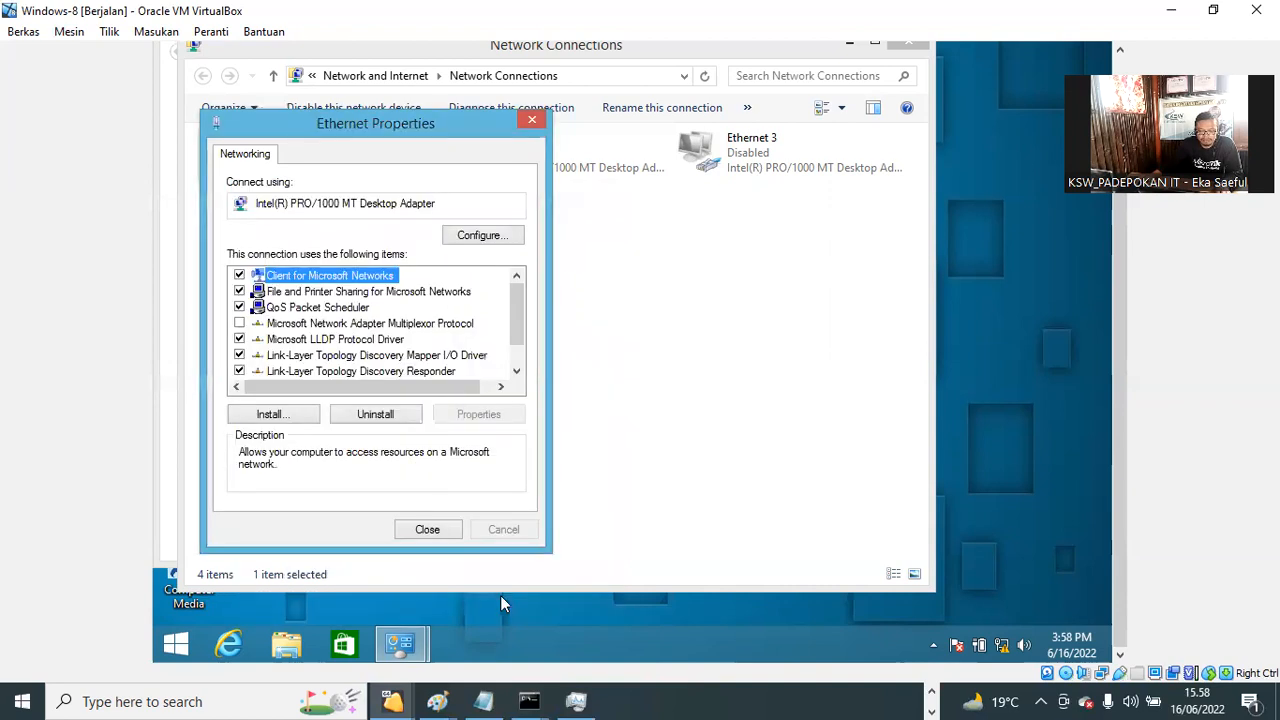
{"action": "left_click", "coordinate": [445, 533]}
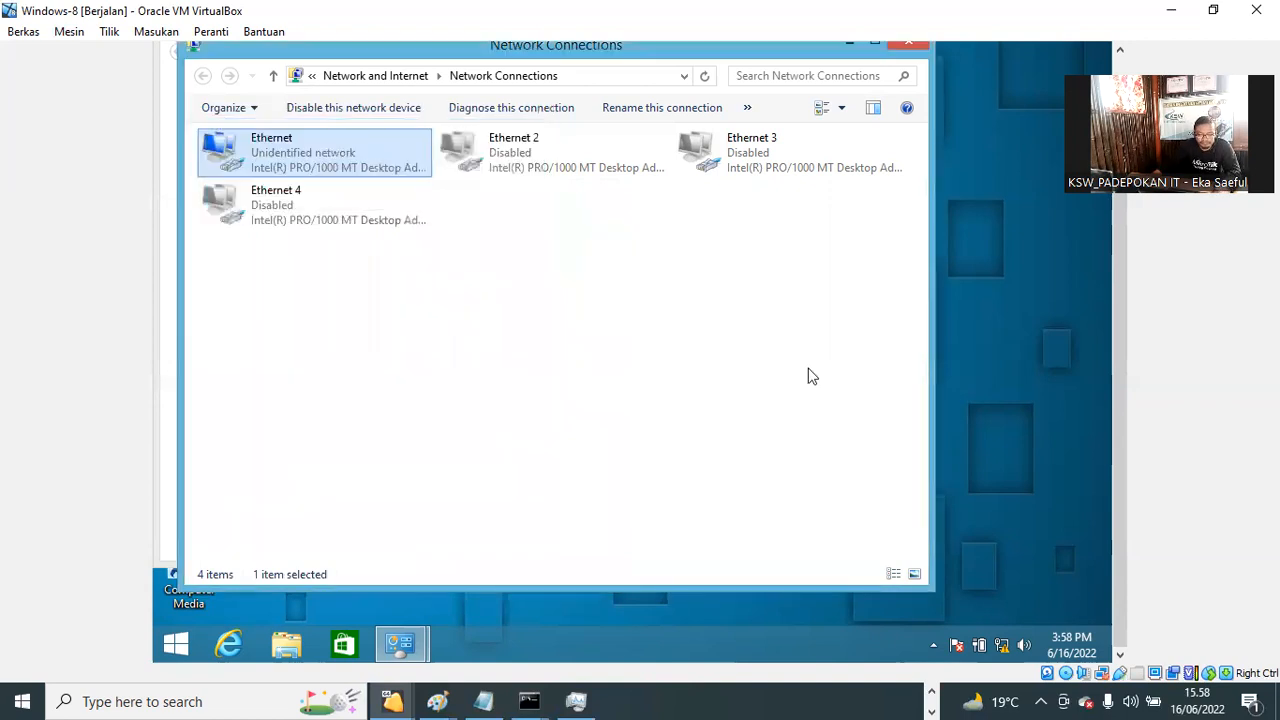
Step: Refresh Network Connections, then return to the host's WinBox session and expand the IP menu
{"action": "right_click", "coordinate": [757, 397]}
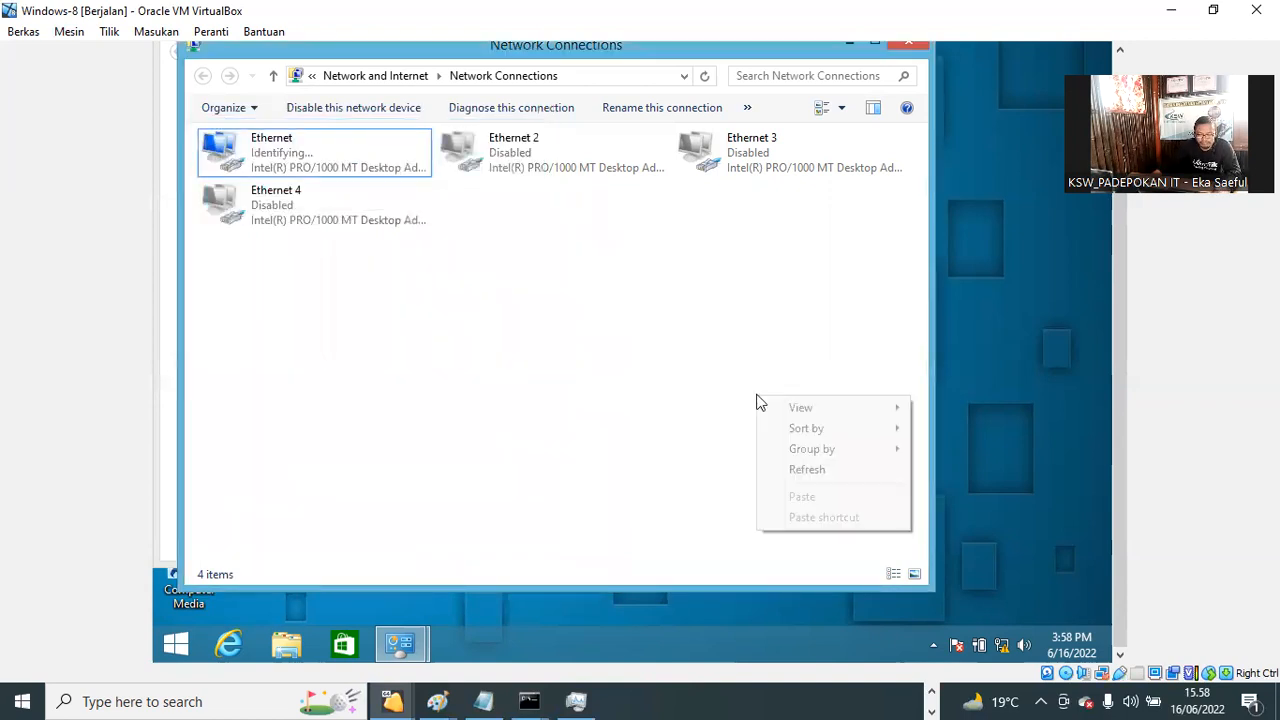
{"action": "left_click", "coordinate": [827, 474]}
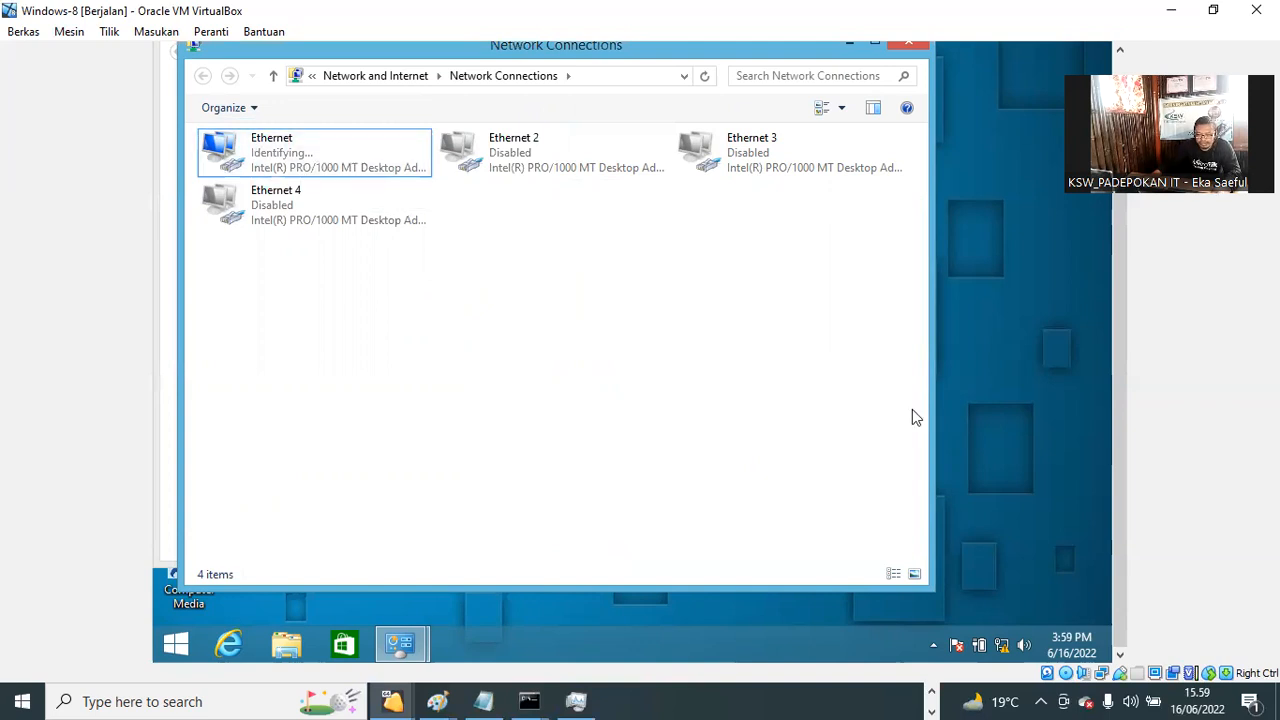
{"action": "left_click", "coordinate": [933, 647]}
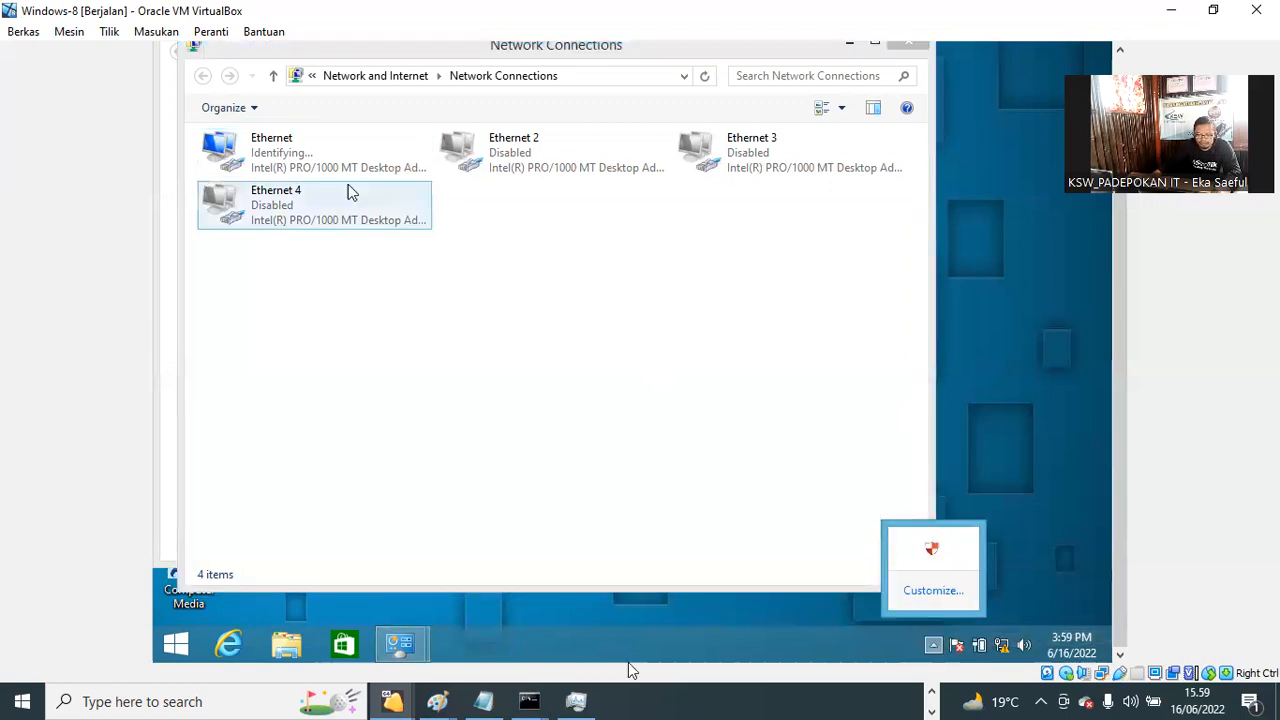
{"action": "left_click", "coordinate": [972, 700]}
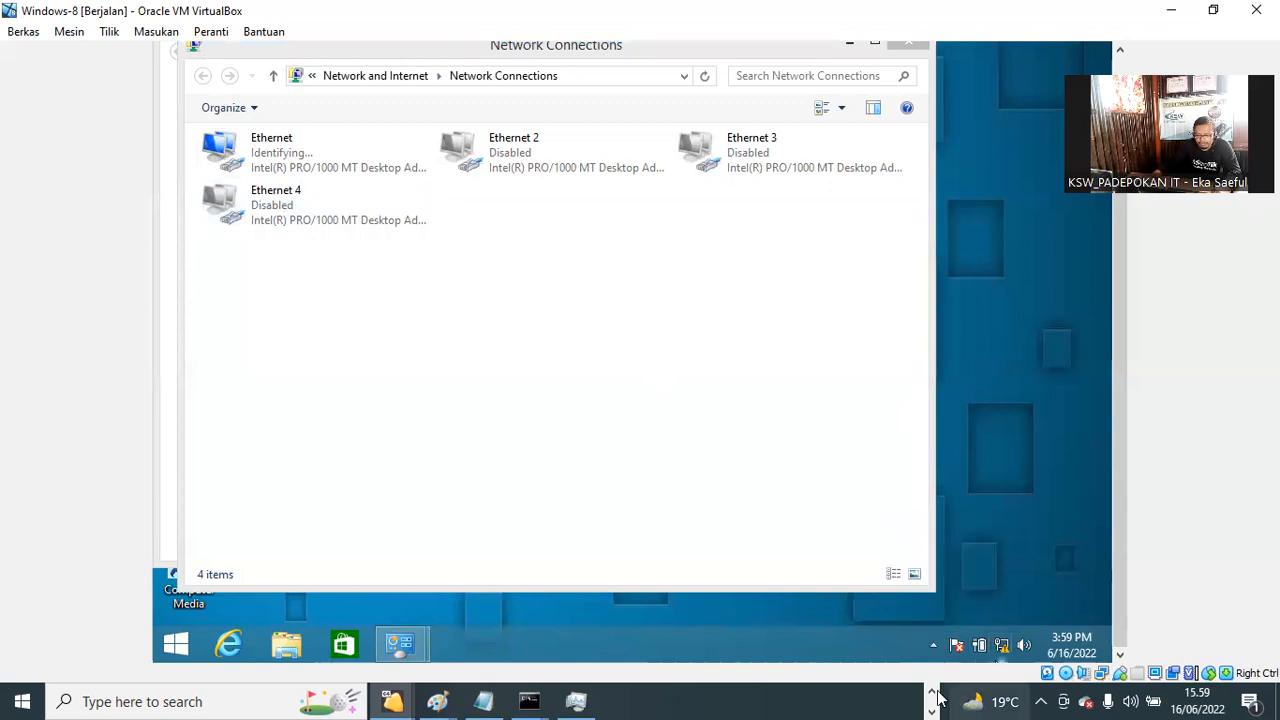
{"action": "left_click", "coordinate": [868, 701]}
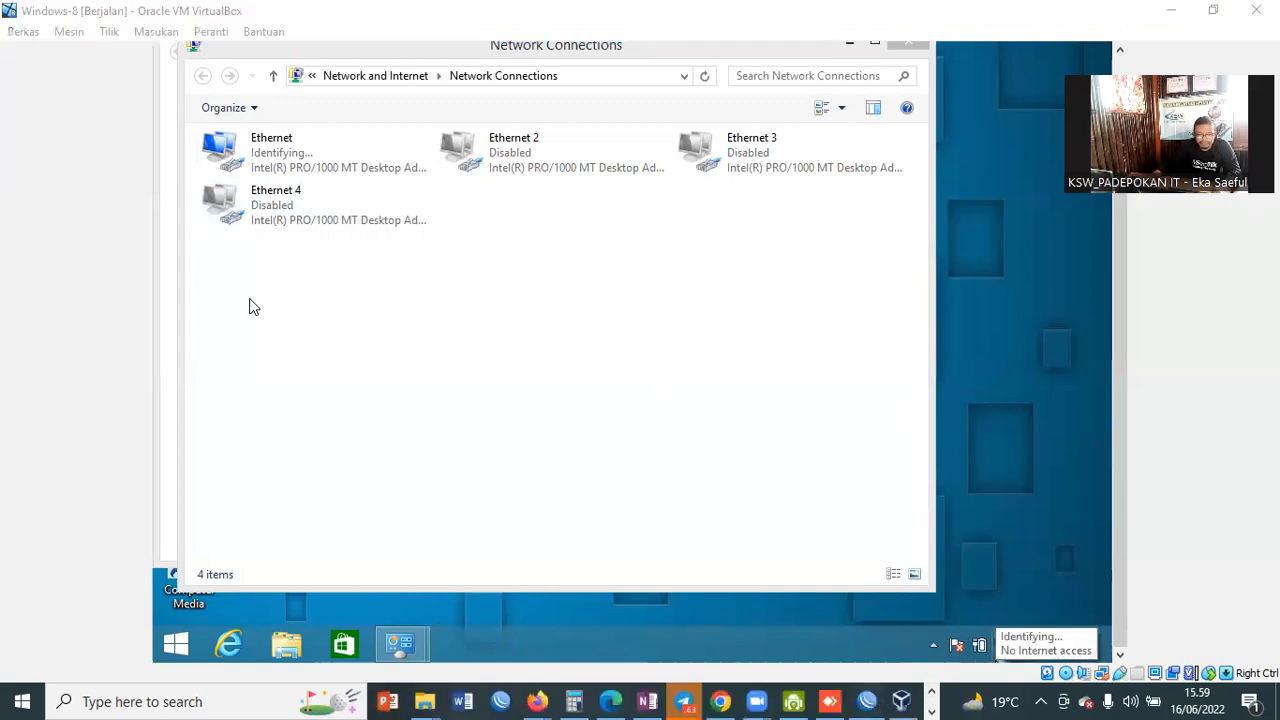
{"action": "left_click", "coordinate": [57, 293]}
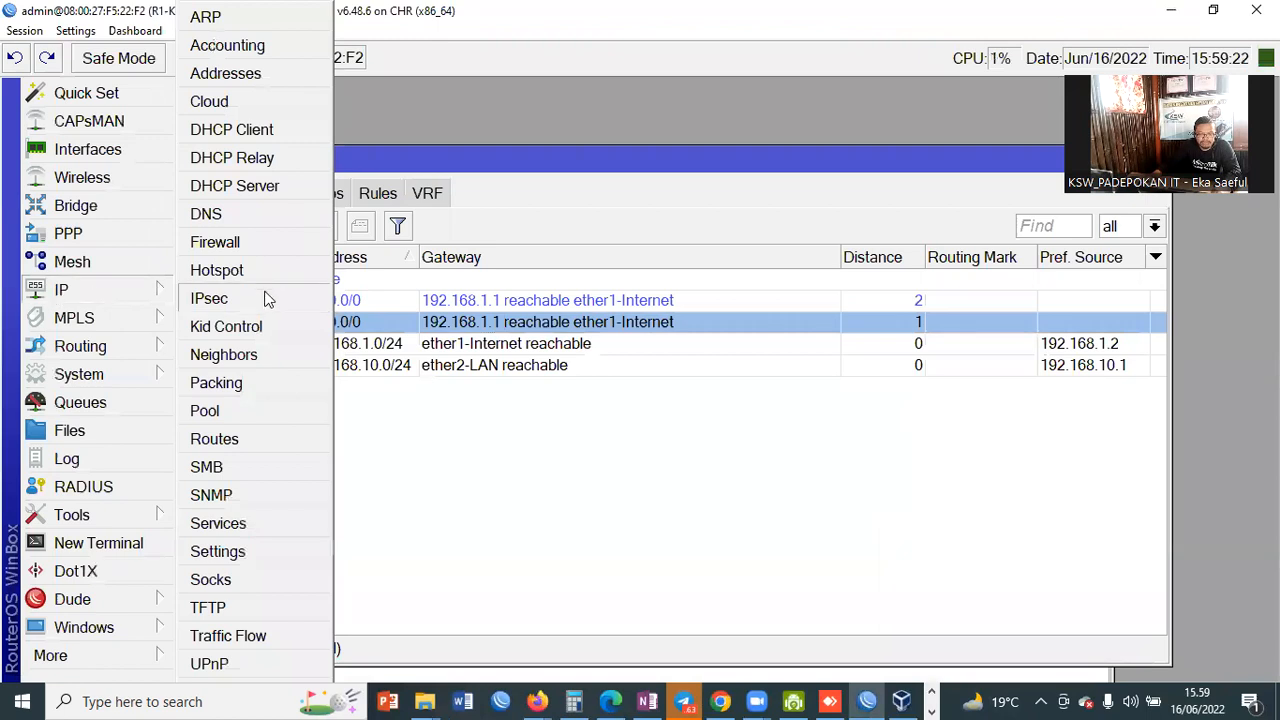
Step: Inspect the srcnat masquerade rule on ether1-Internet in Firewall NAT, checking its General and Action tabs
{"action": "left_click", "coordinate": [215, 242]}
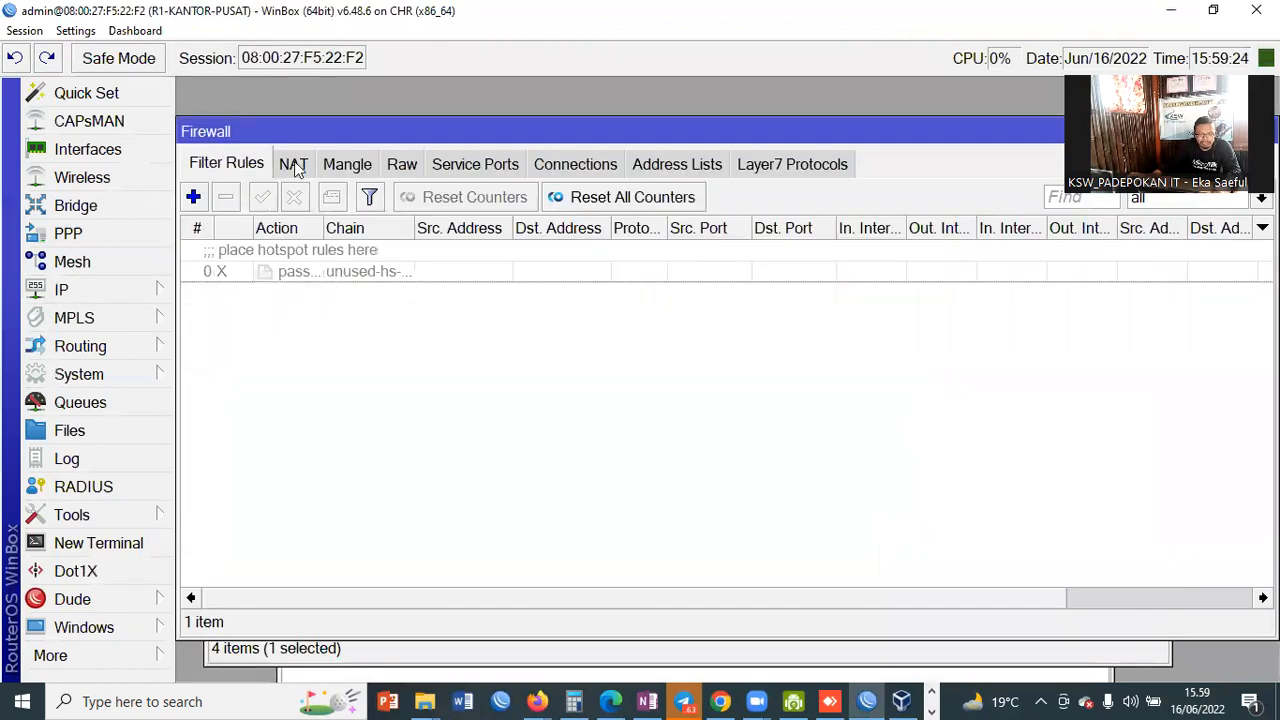
{"action": "left_click", "coordinate": [293, 164]}
{"action": "double_click", "coordinate": [384, 250]}
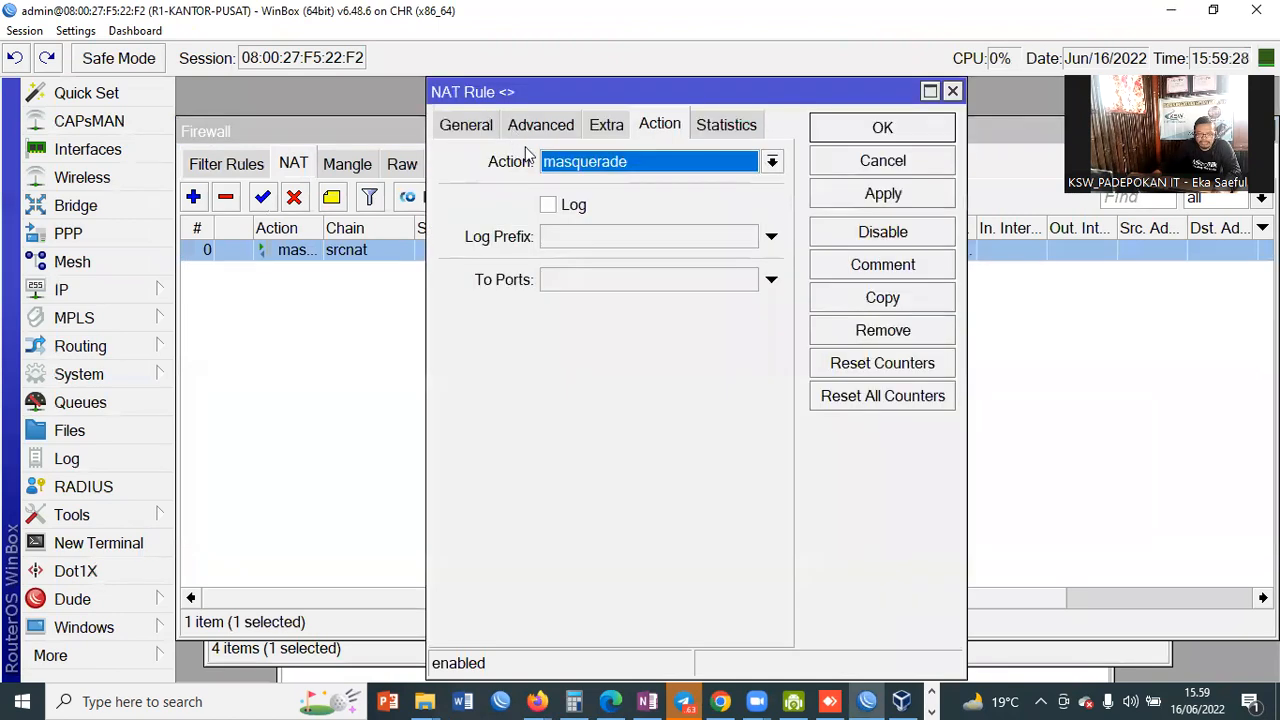
{"action": "left_click", "coordinate": [466, 125]}
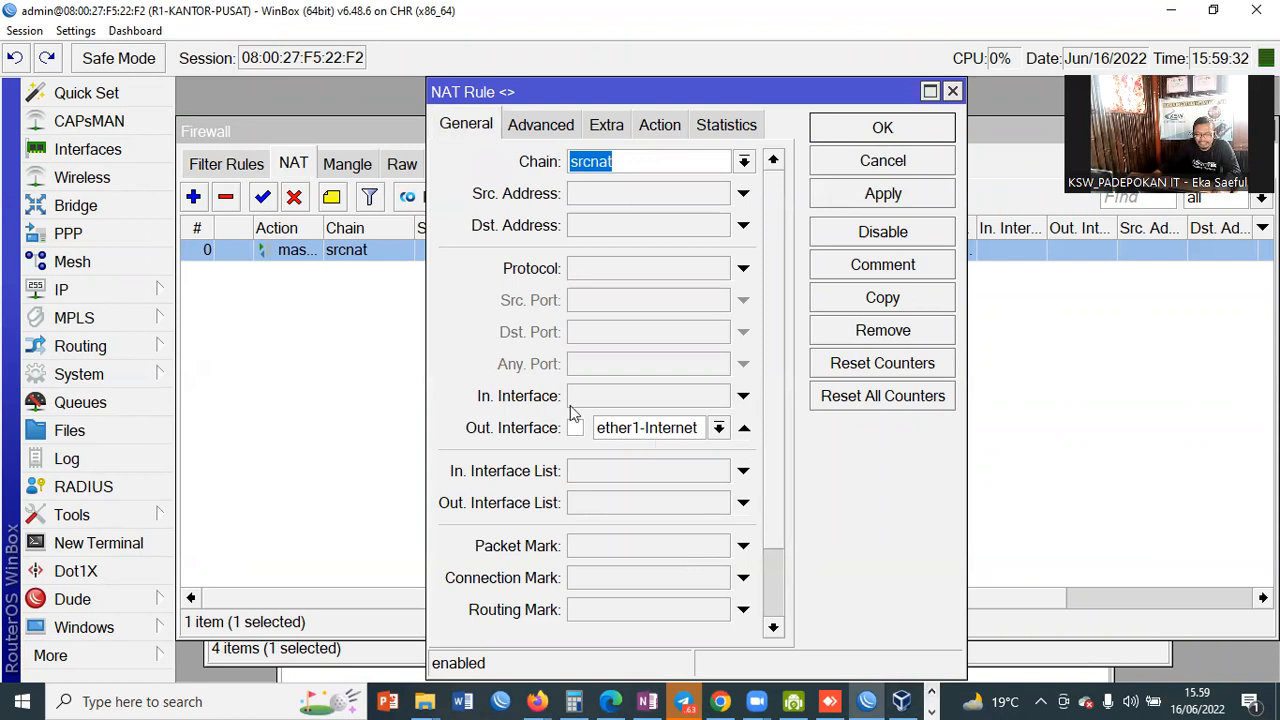
{"action": "left_click", "coordinate": [660, 125]}
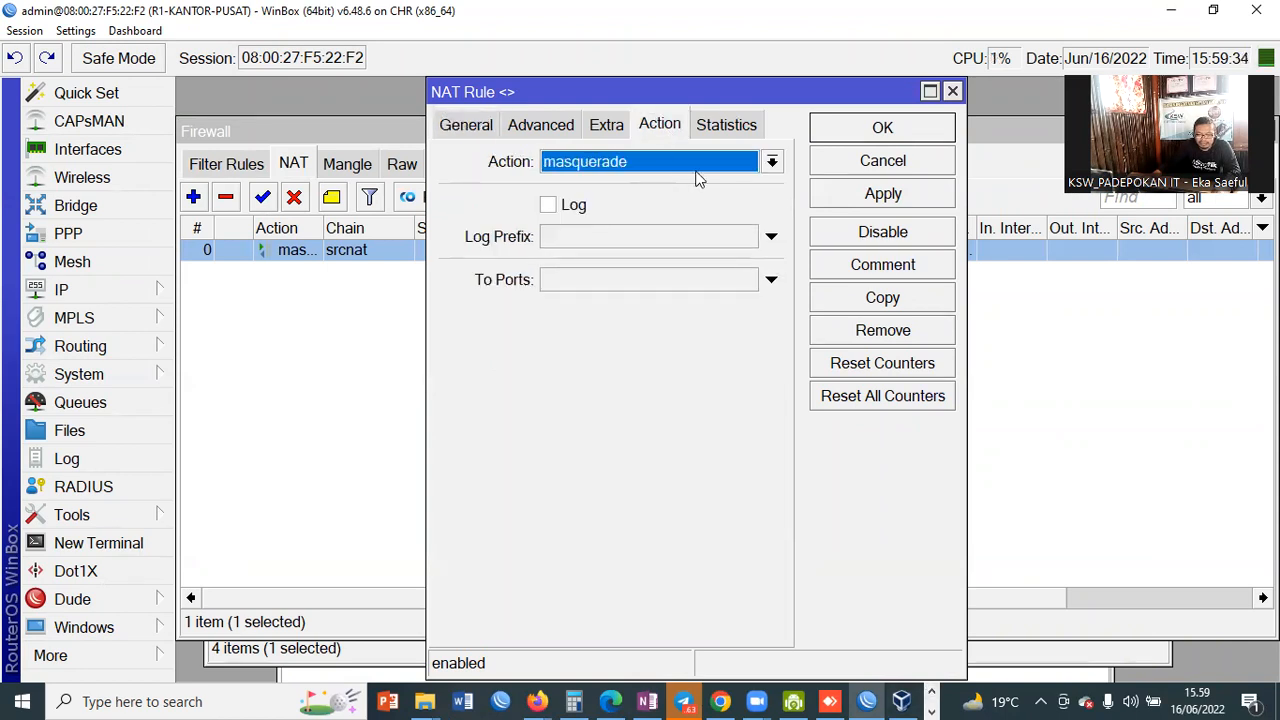
{"action": "left_click", "coordinate": [895, 133]}
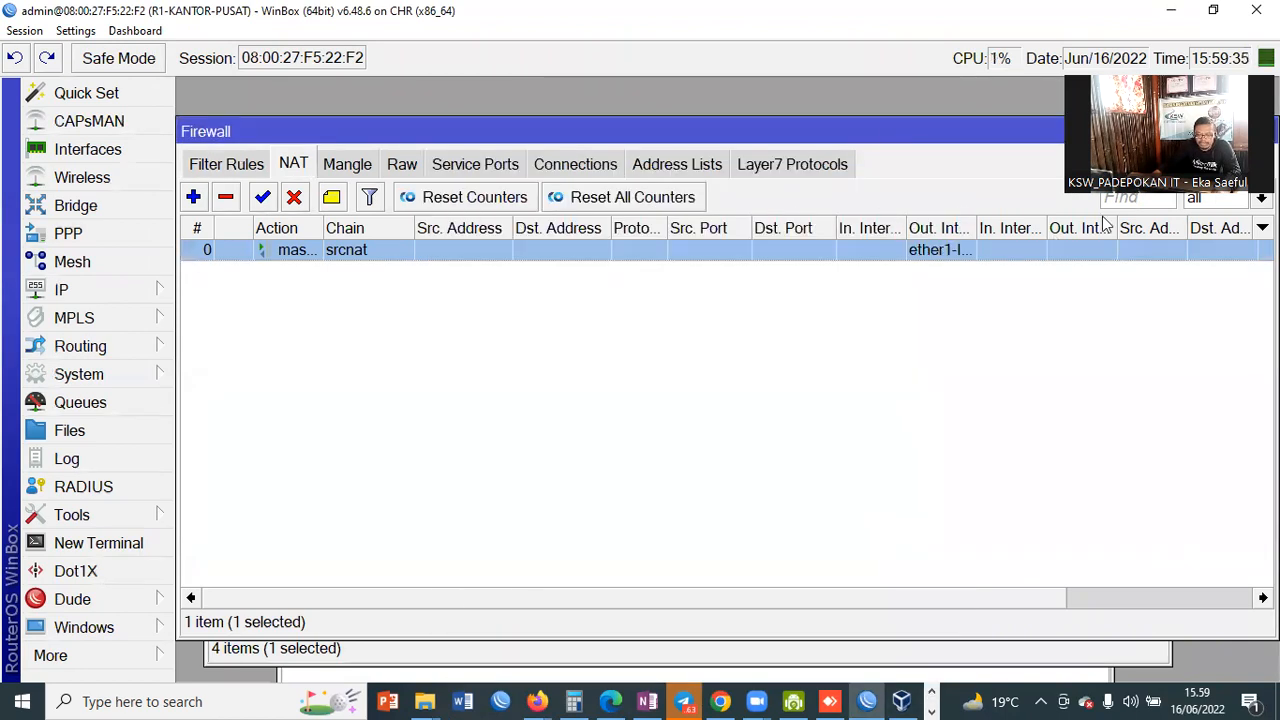
{"action": "left_click", "coordinate": [903, 700]}
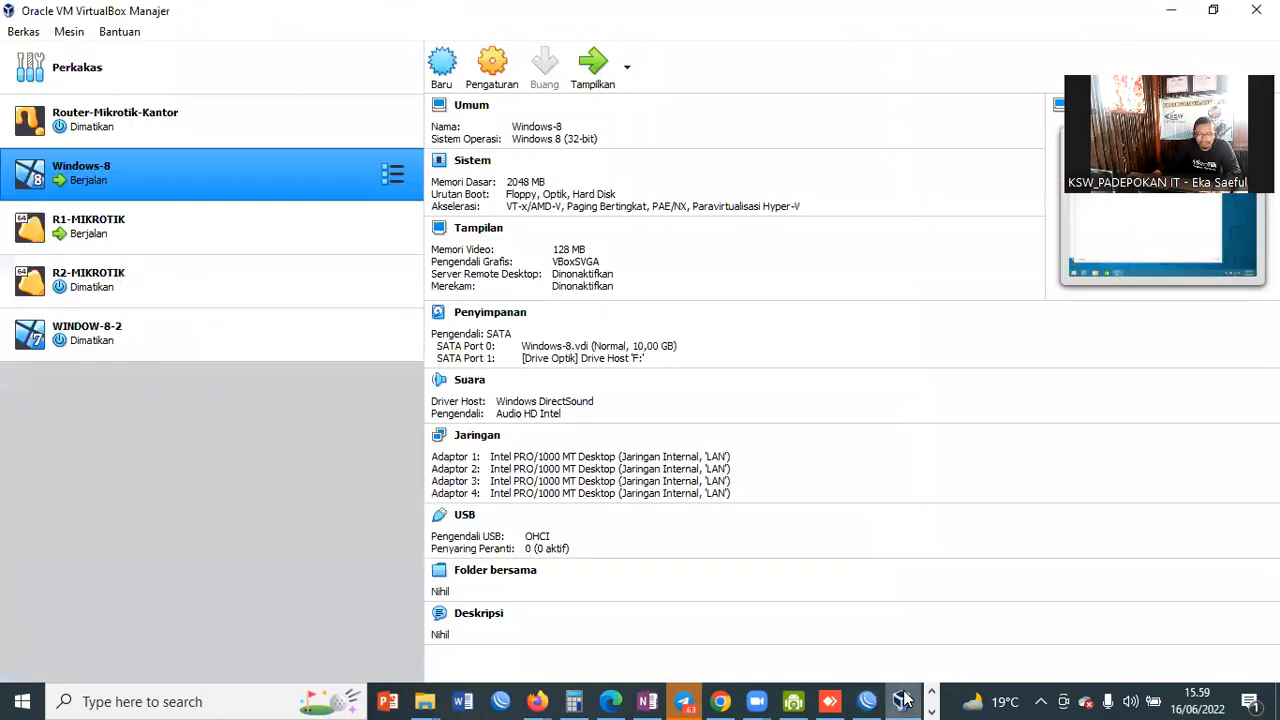
Step: Select Router-Mikrotik-Kantor in VirtualBox Manager and start it with Mulai
{"action": "left_click", "coordinate": [122, 126]}
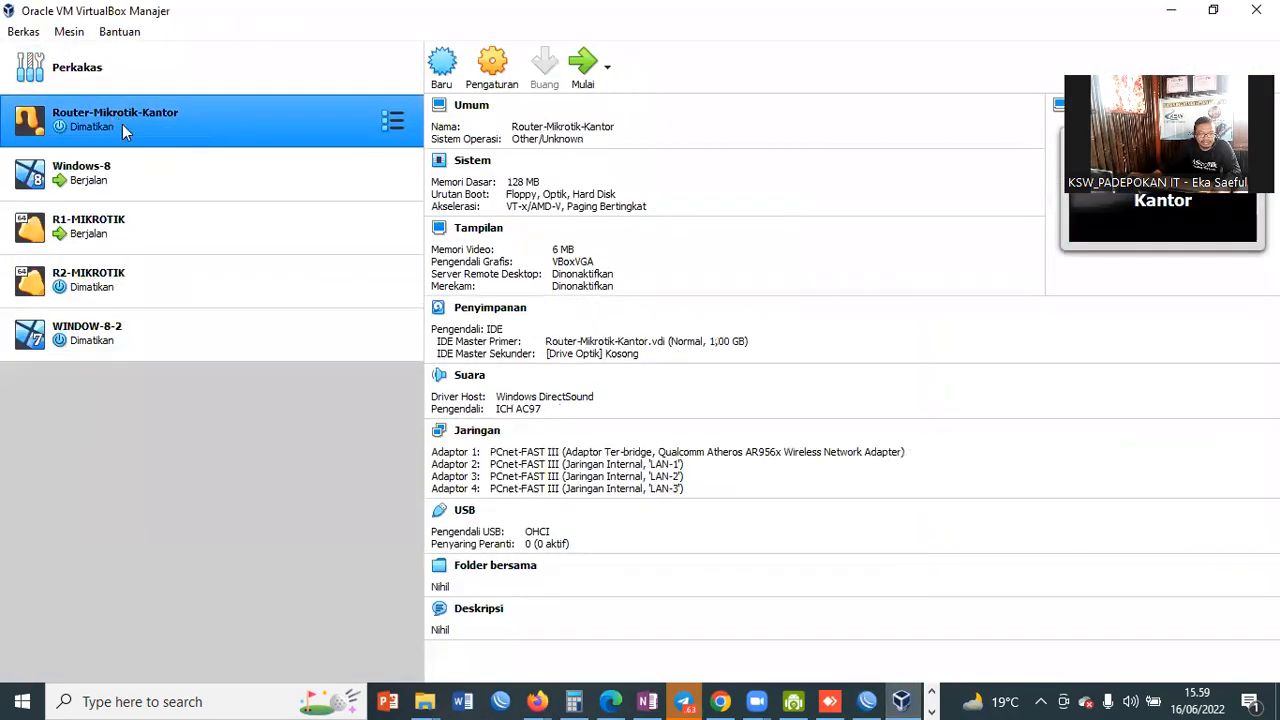
{"action": "left_click", "coordinate": [583, 78]}
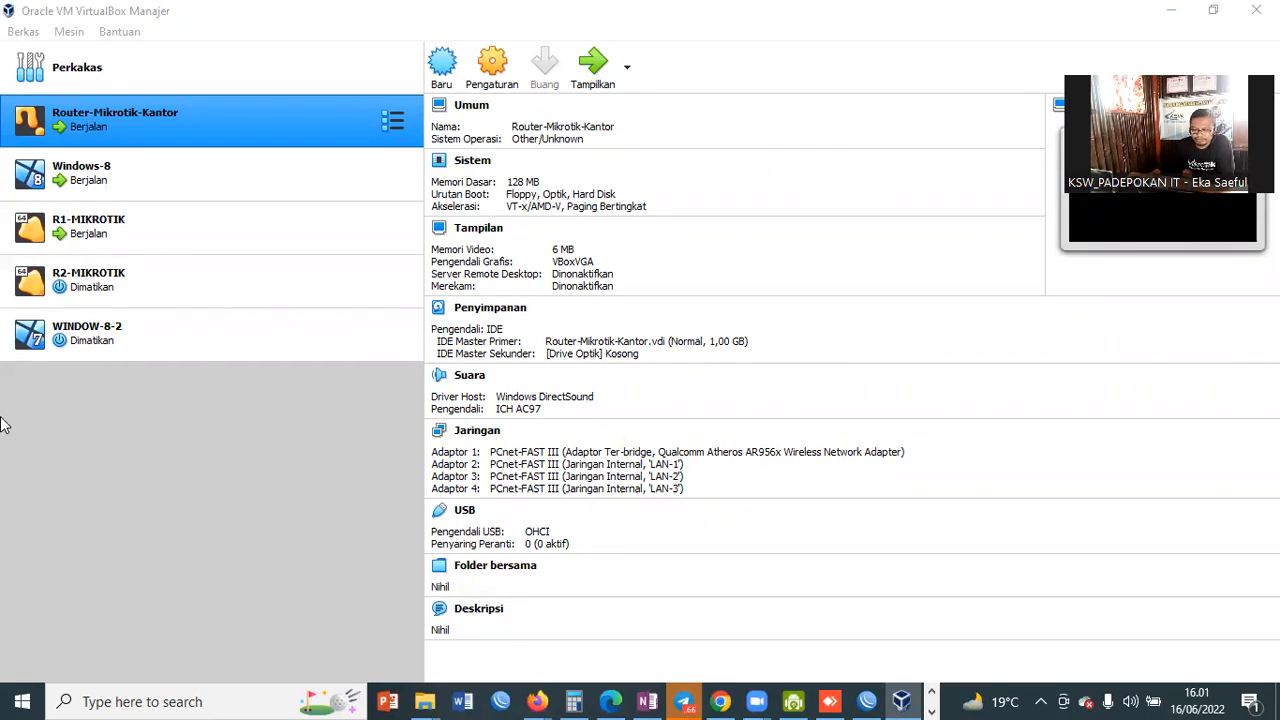
Step: Open the Router-Mikrotik-Kantor console and log in as admin with an empty password
{"action": "double_click", "coordinate": [219, 127]}
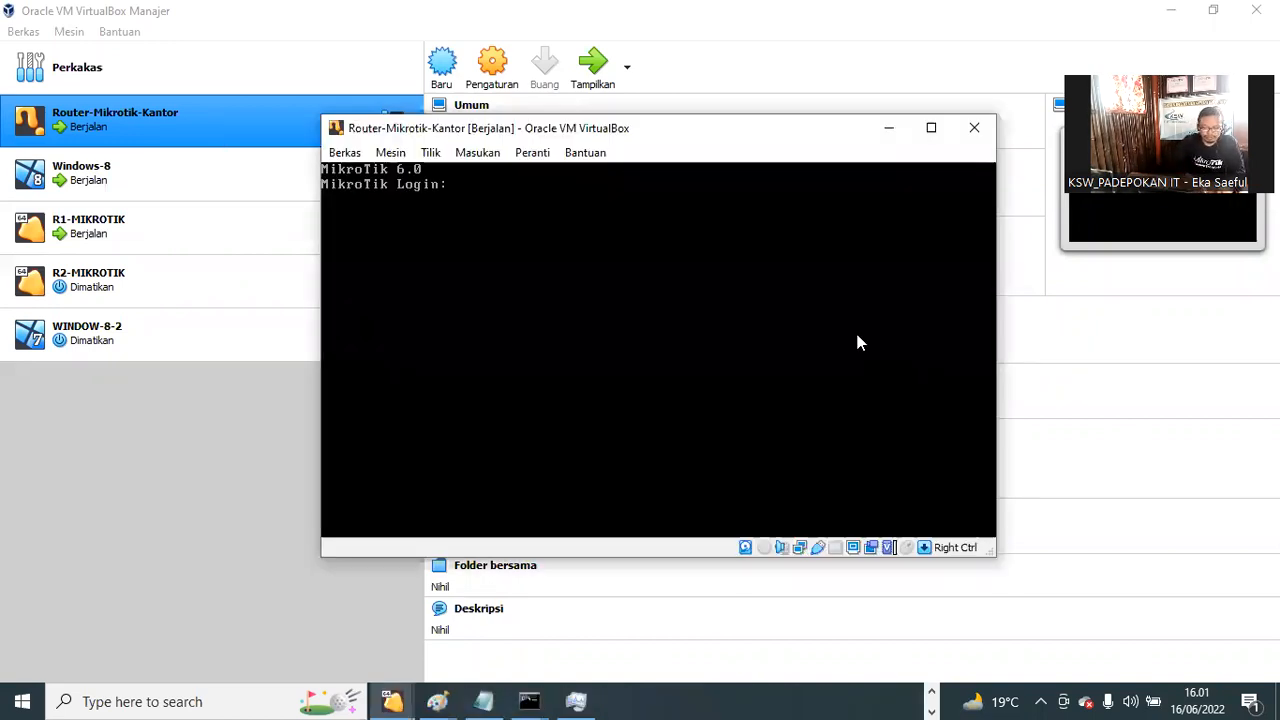
{"action": "type", "text": "admin"}
{"action": "key", "text": "Return"}
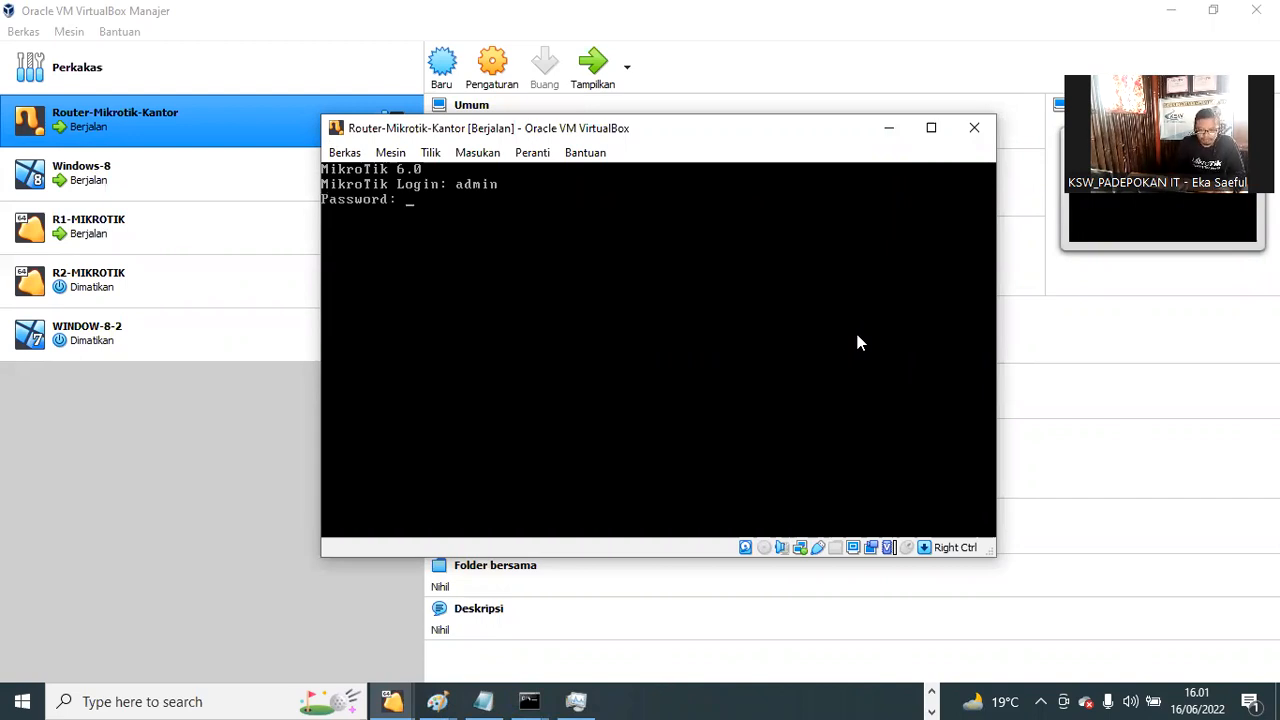
{"action": "key", "text": "Return"}
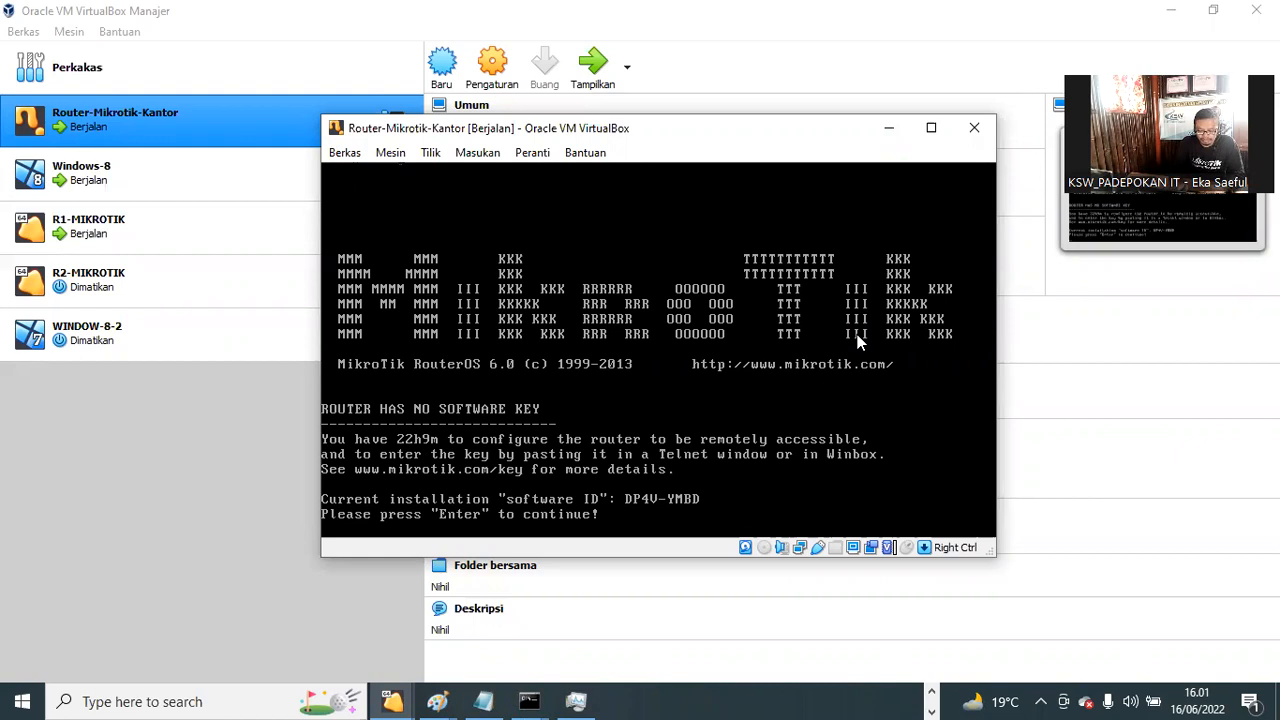
{"action": "key", "text": "Return"}
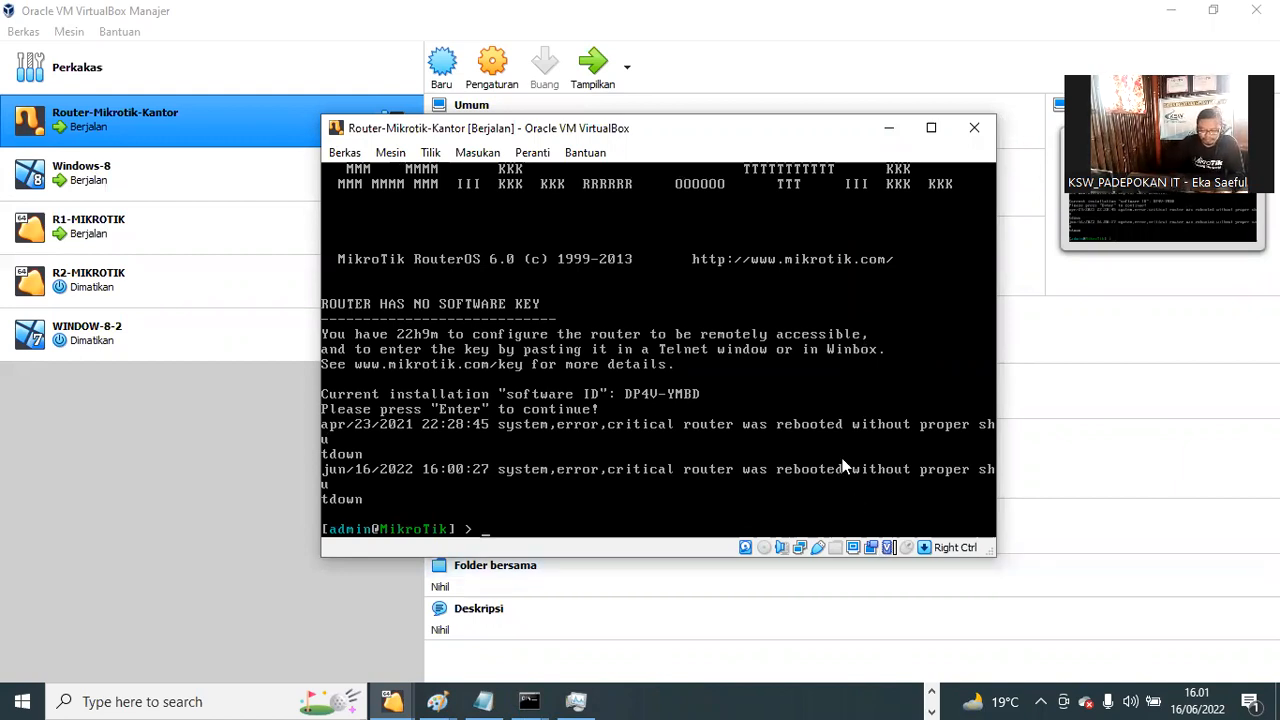
Step: Run ip address print, showing 192.168.200.2/24 on ether1-Internet and 192.168.30.1/24 on ether2-LAN
{"action": "type", "text": "ip a"}
{"action": "key", "text": "Tab"}
{"action": "type", "text": "pr"}
{"action": "type", "text": "in"}
{"action": "type", "text": "t"}
{"action": "key", "text": "Return"}
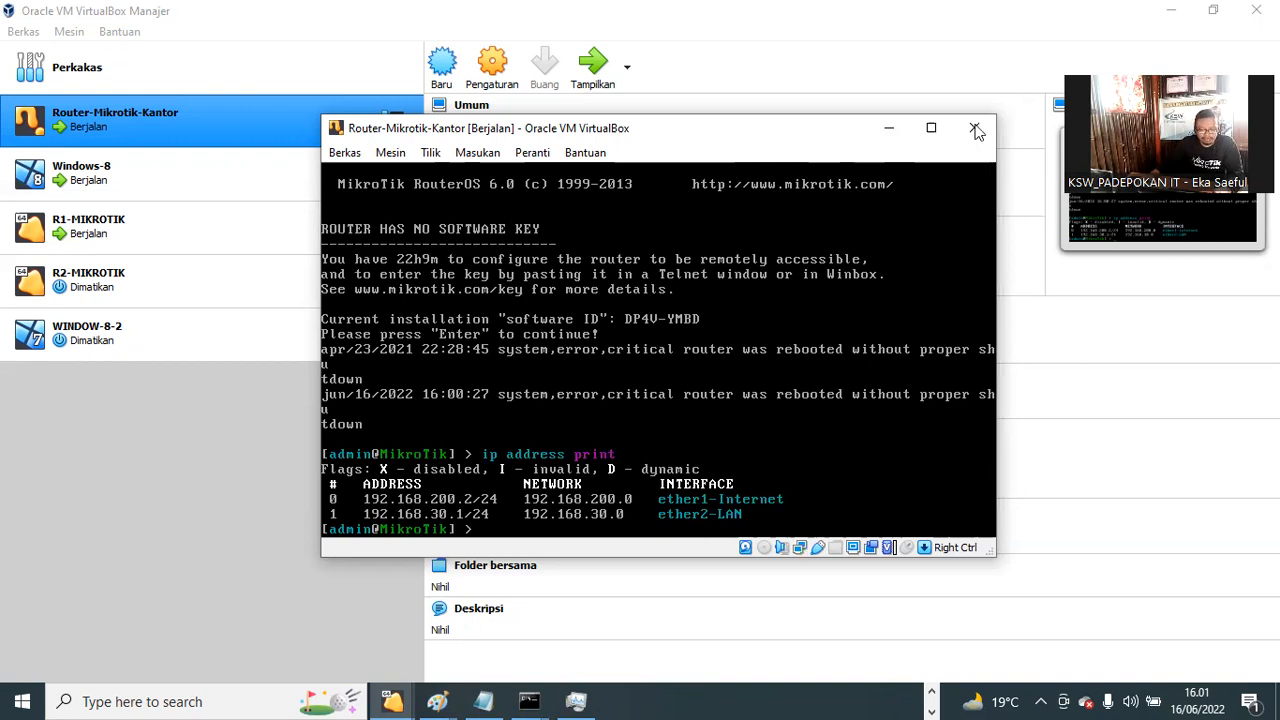
{"action": "left_click", "coordinate": [933, 692]}
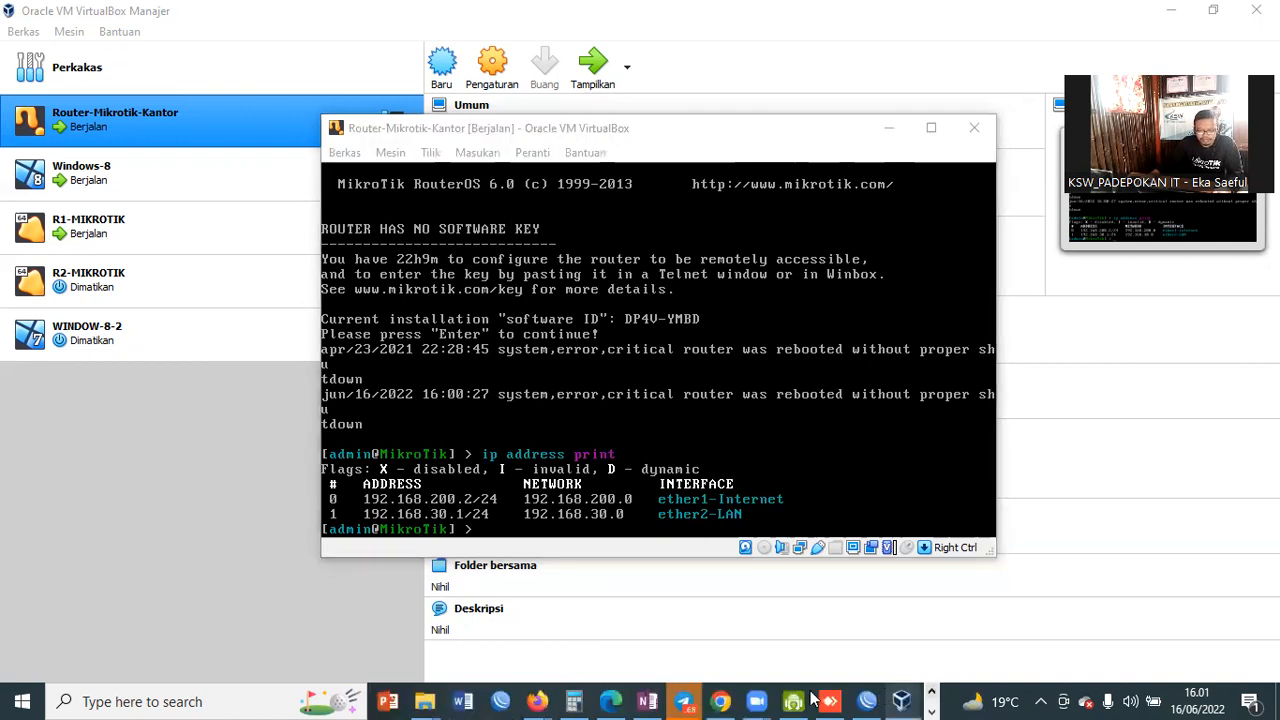
{"action": "left_click", "coordinate": [866, 701]}
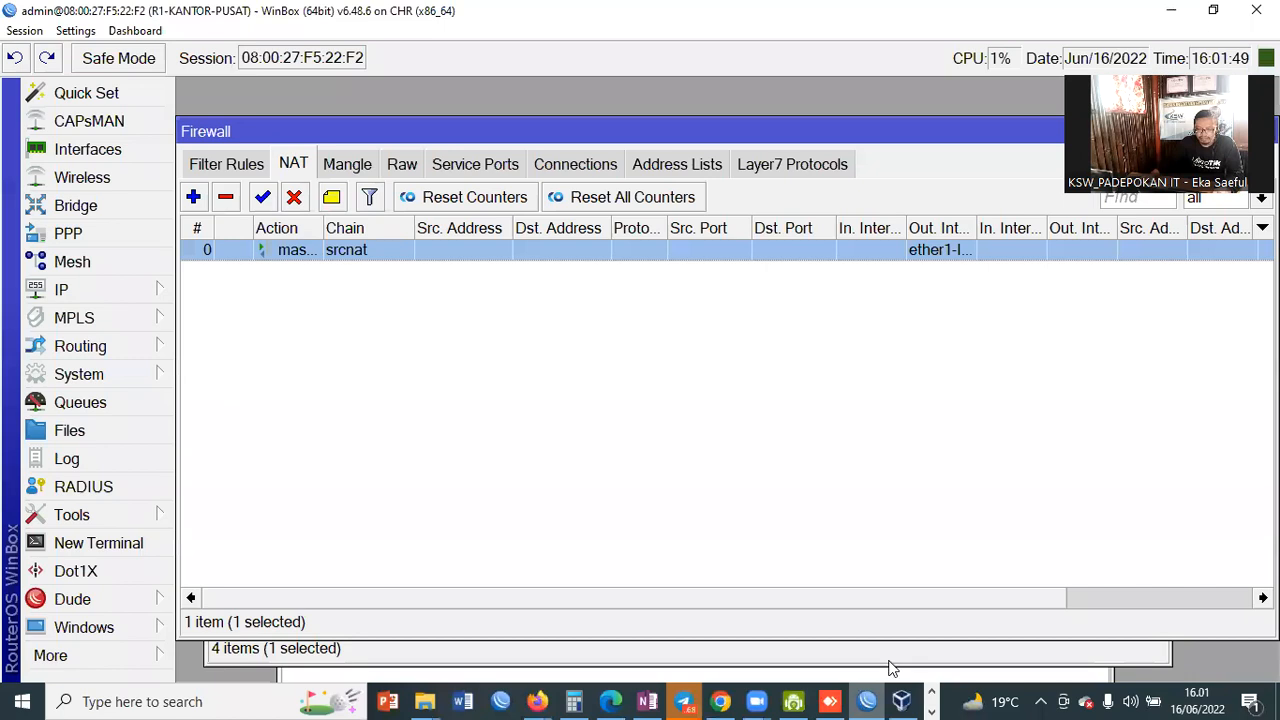
Step: Try connecting to the MikroTik router at 192.168.200.2 by MAC and by IP, cancelling both stalled attempts
{"action": "key", "text": "alt+Tab"}
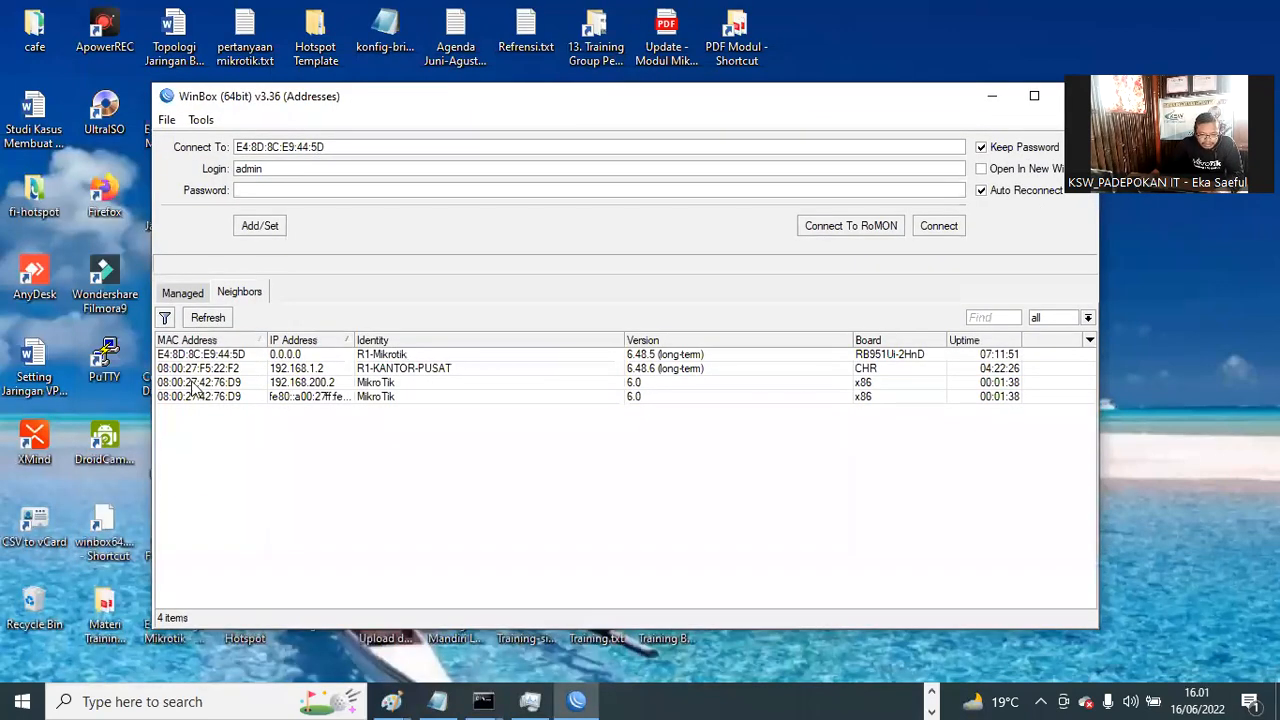
{"action": "left_click", "coordinate": [196, 383]}
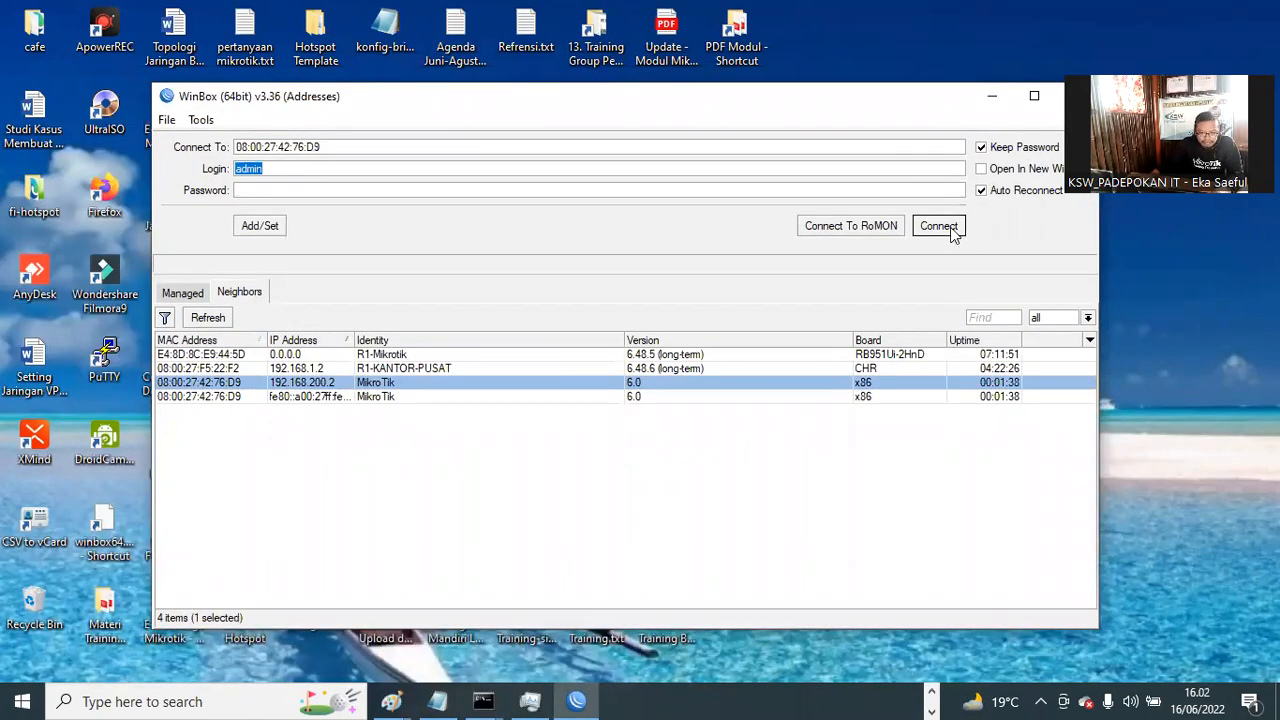
{"action": "left_click", "coordinate": [939, 226]}
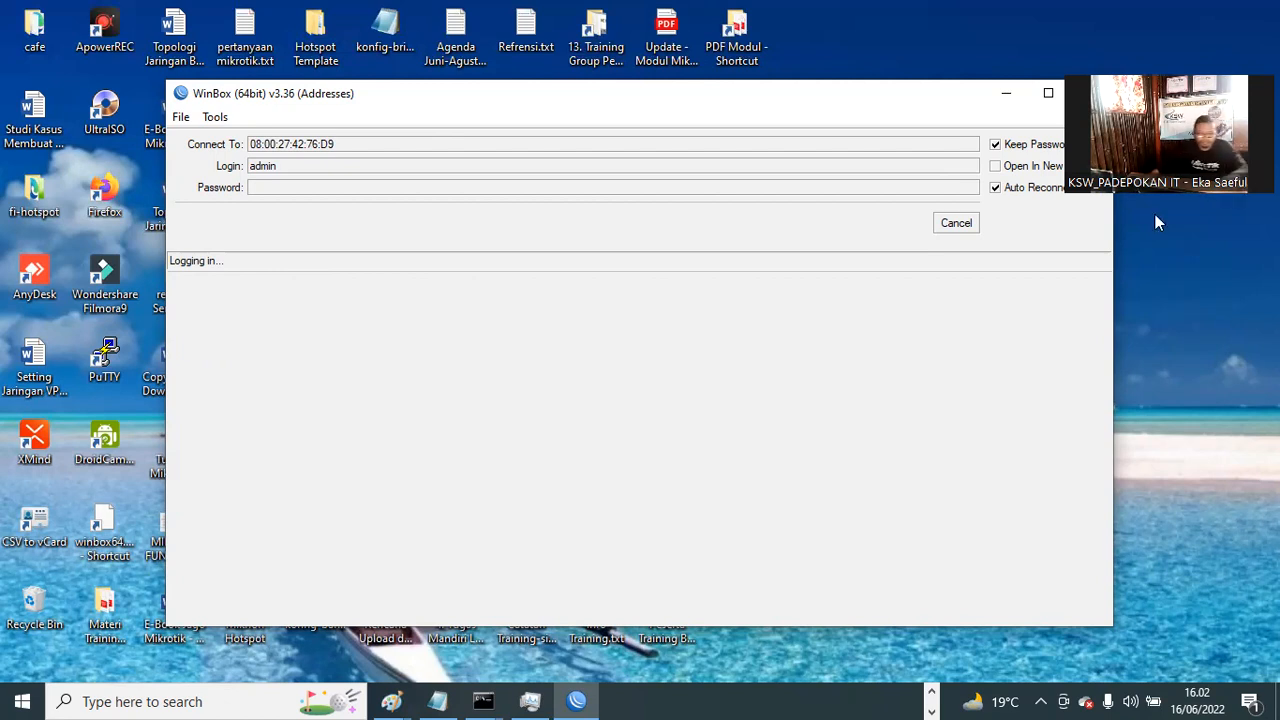
{"action": "left_click", "coordinate": [963, 226]}
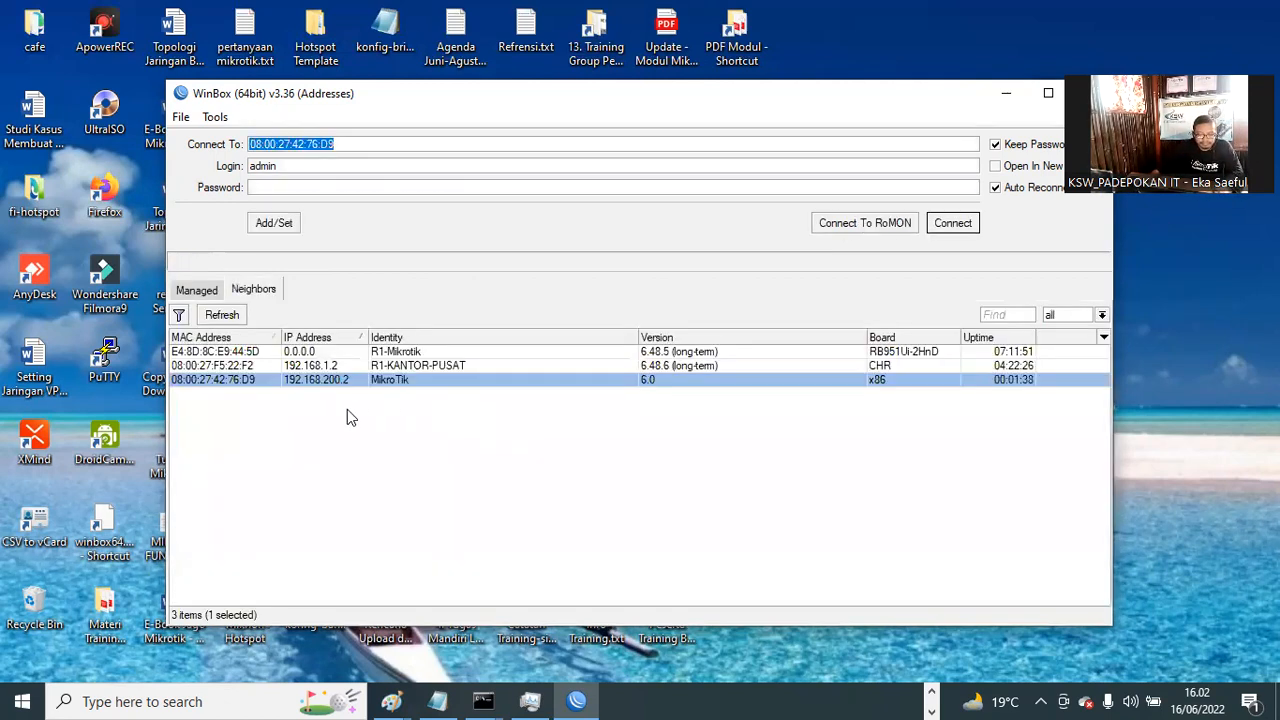
{"action": "left_click", "coordinate": [335, 381]}
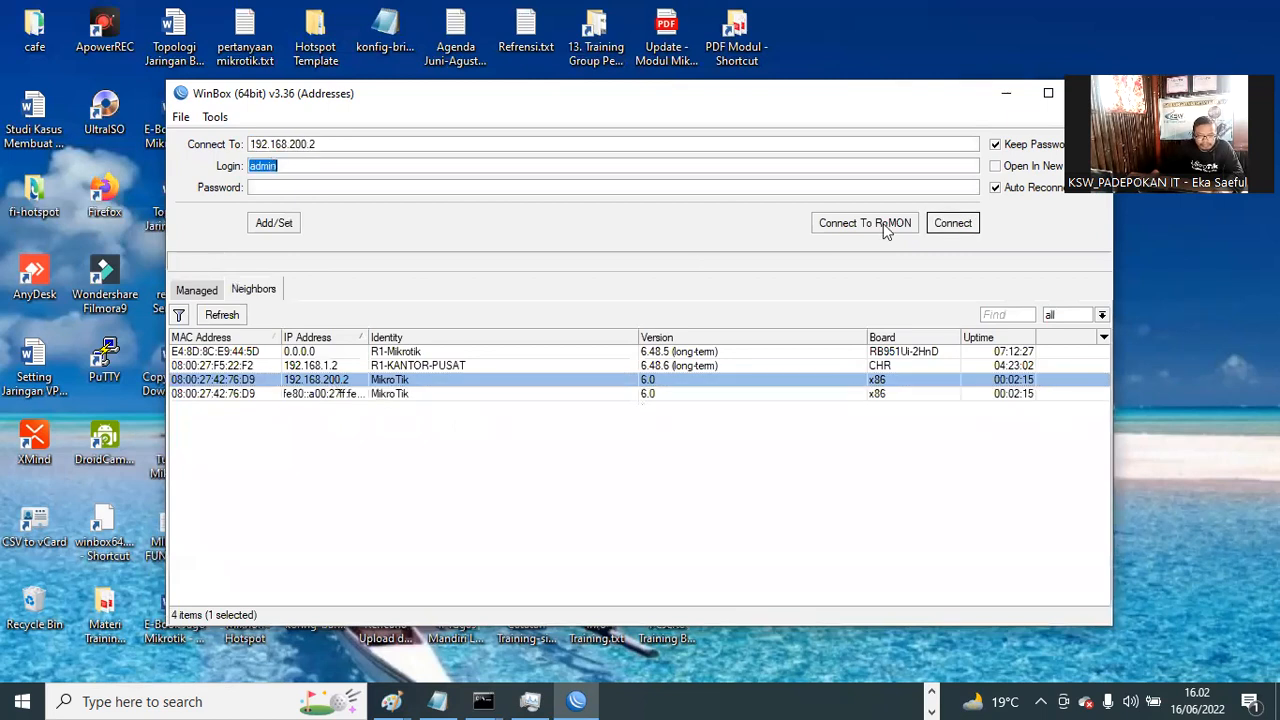
{"action": "left_click", "coordinate": [948, 222]}
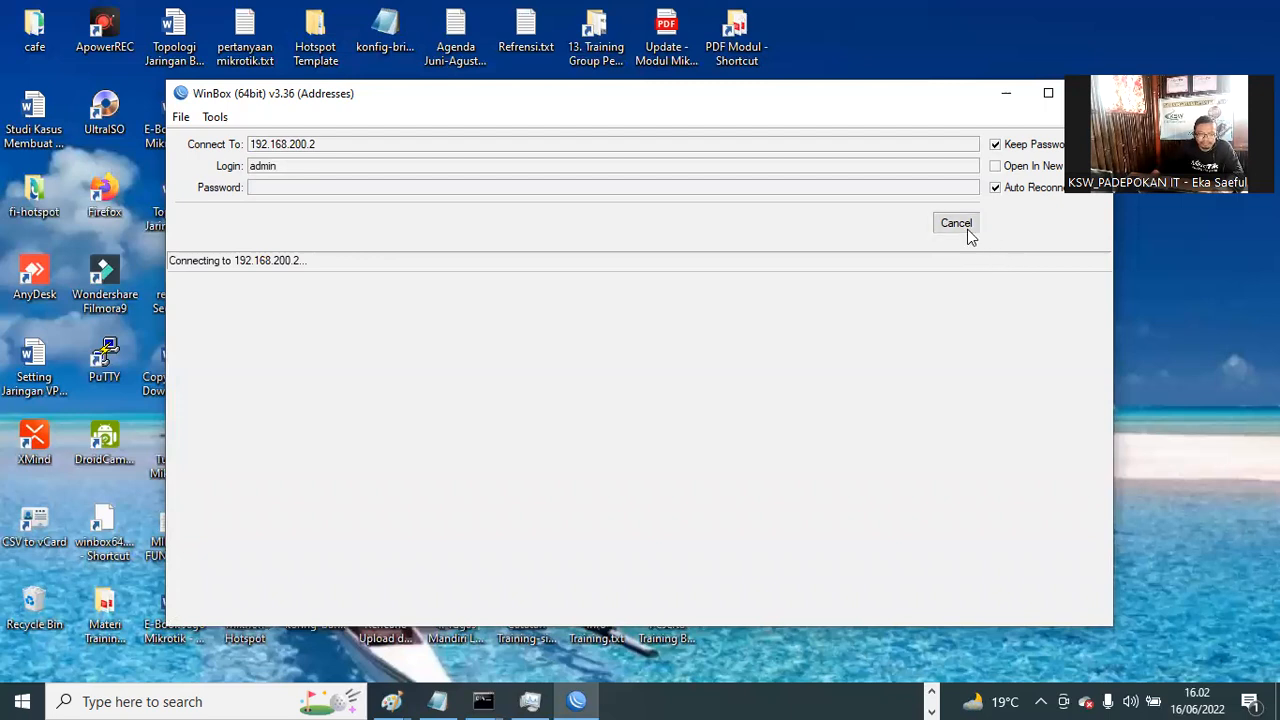
{"action": "left_click", "coordinate": [967, 229]}
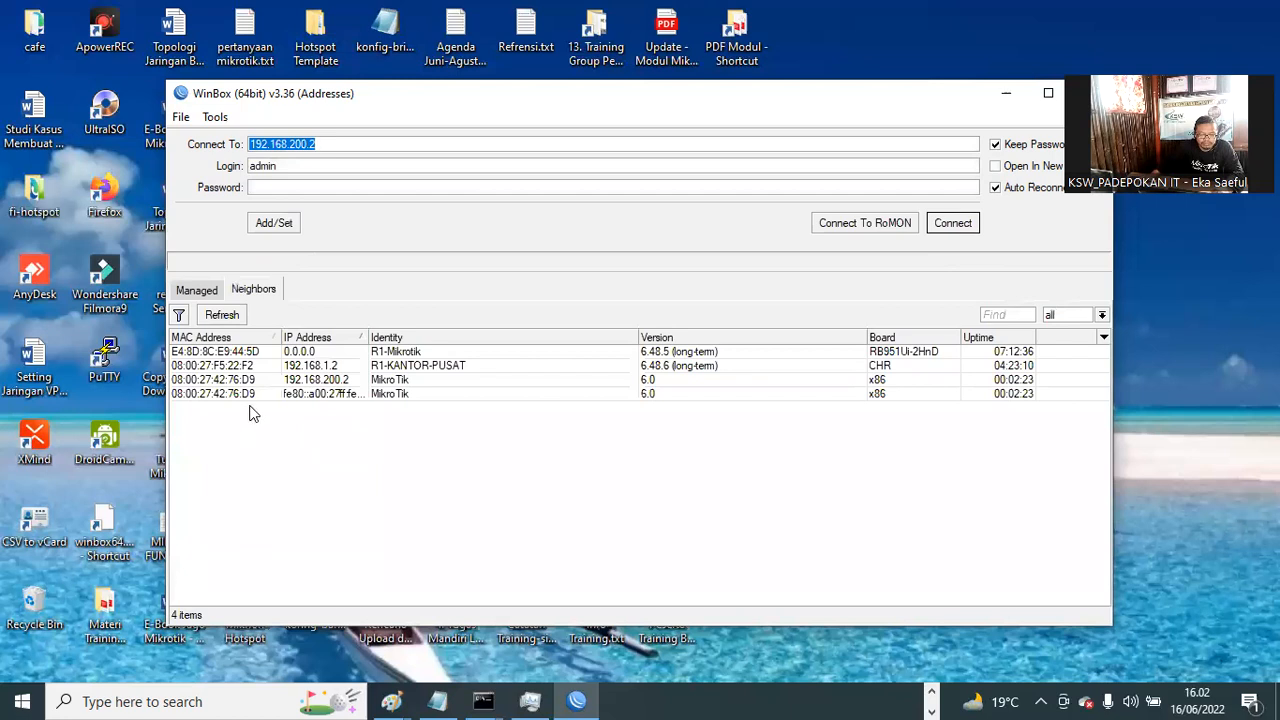
Step: Connect to R1-KANTOR-PUSAT by its MAC address from the Neighbors list
{"action": "left_click", "coordinate": [883, 368]}
{"action": "left_click", "coordinate": [883, 370]}
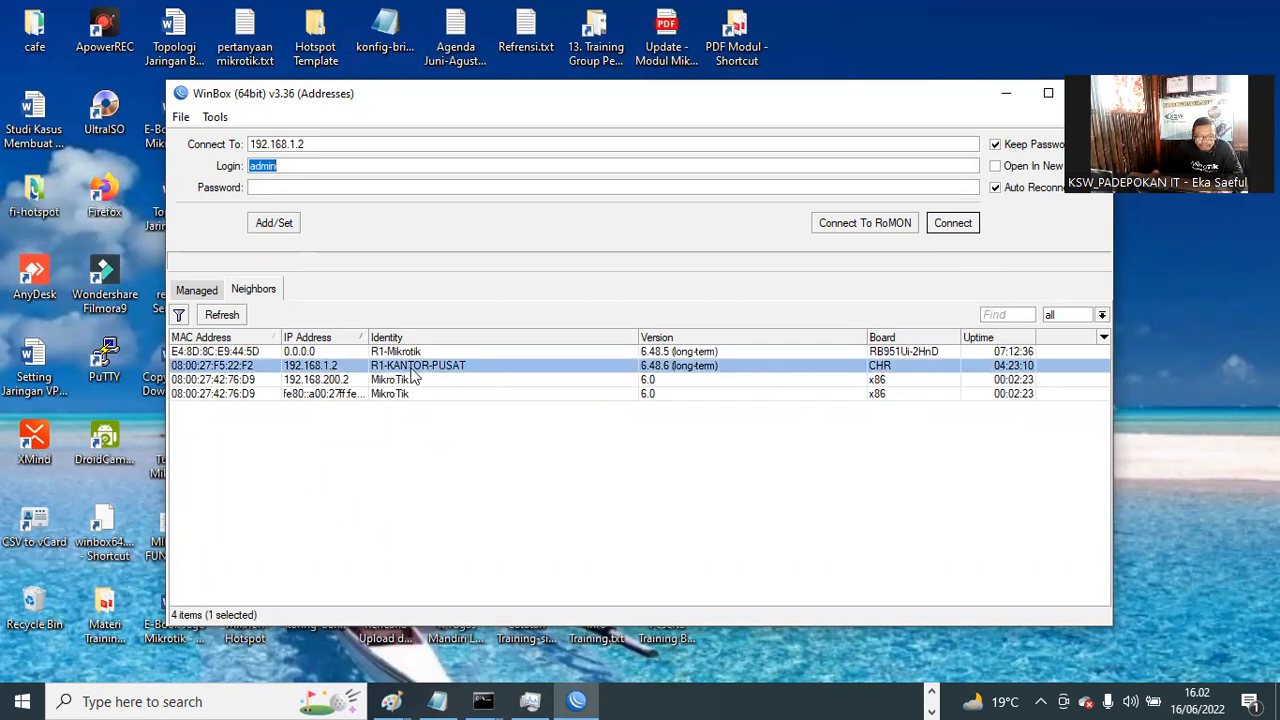
{"action": "left_click", "coordinate": [215, 368]}
{"action": "left_click", "coordinate": [215, 368]}
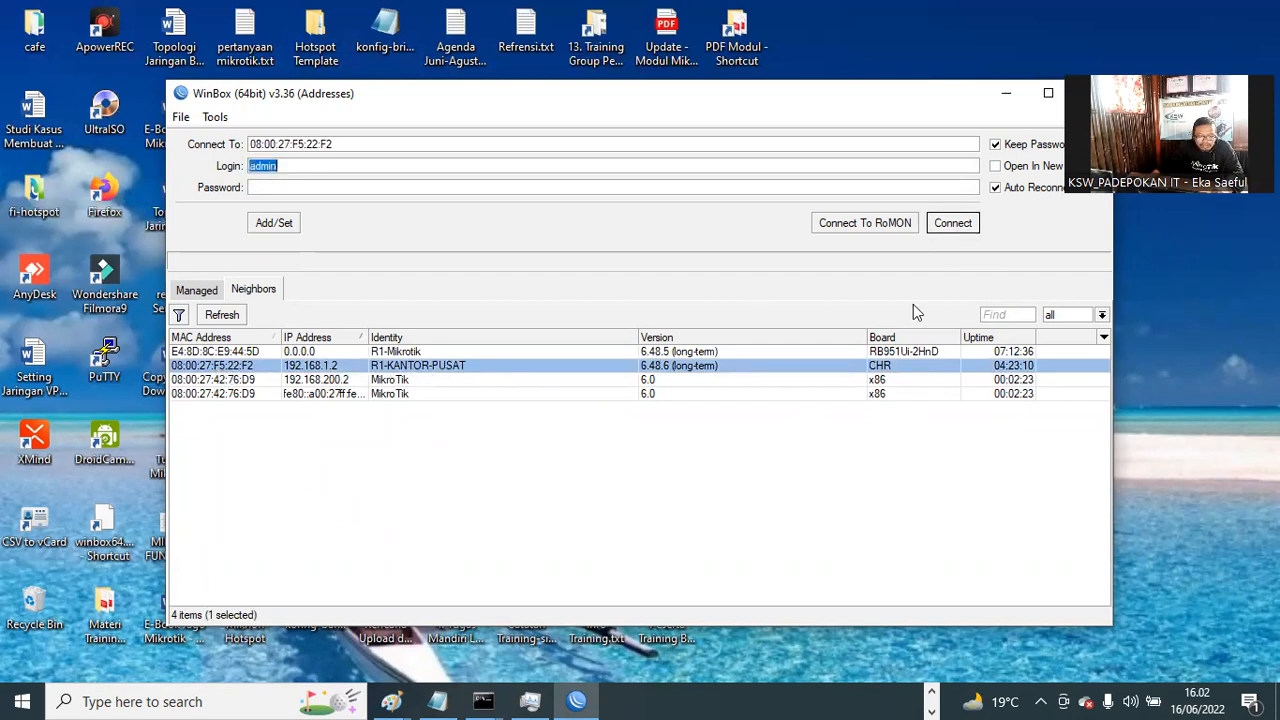
{"action": "left_click", "coordinate": [952, 223]}
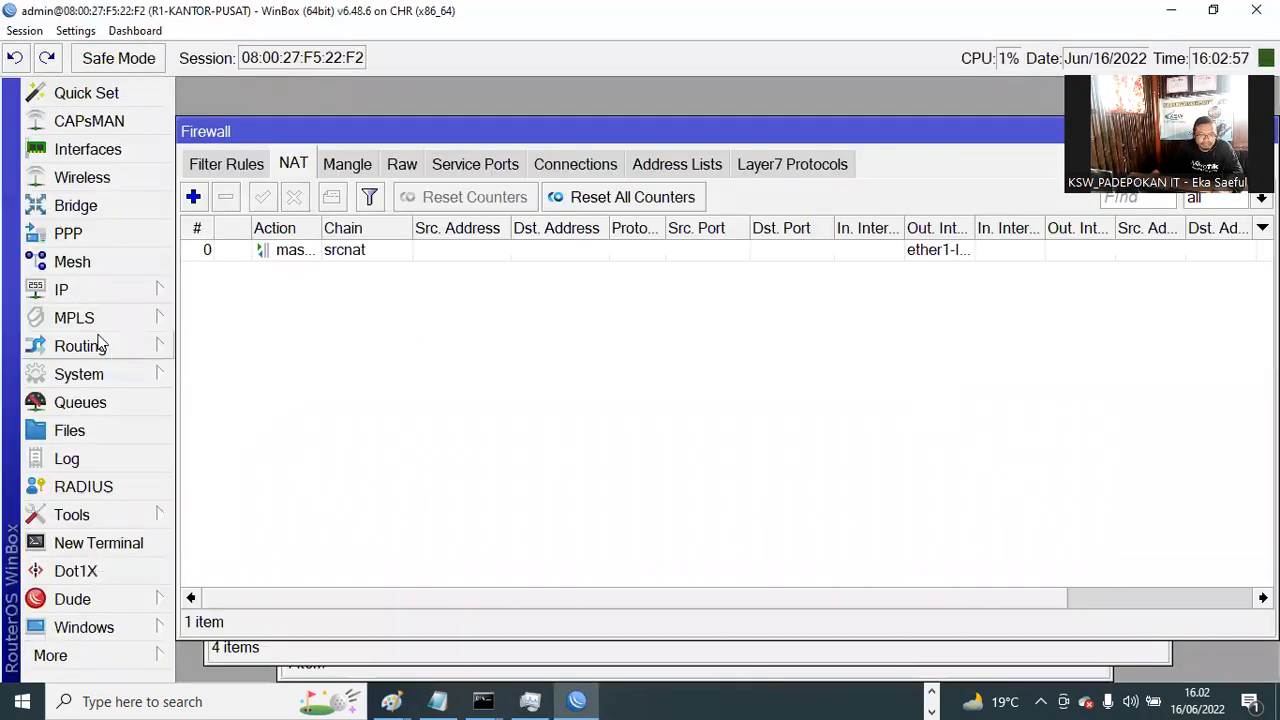
Step: Check the 192.168.10.1/24 address on ether2-LAN in IP Addresses, then switch to VirtualBox Manager
{"action": "left_click", "coordinate": [90, 292]}
{"action": "left_click", "coordinate": [230, 71]}
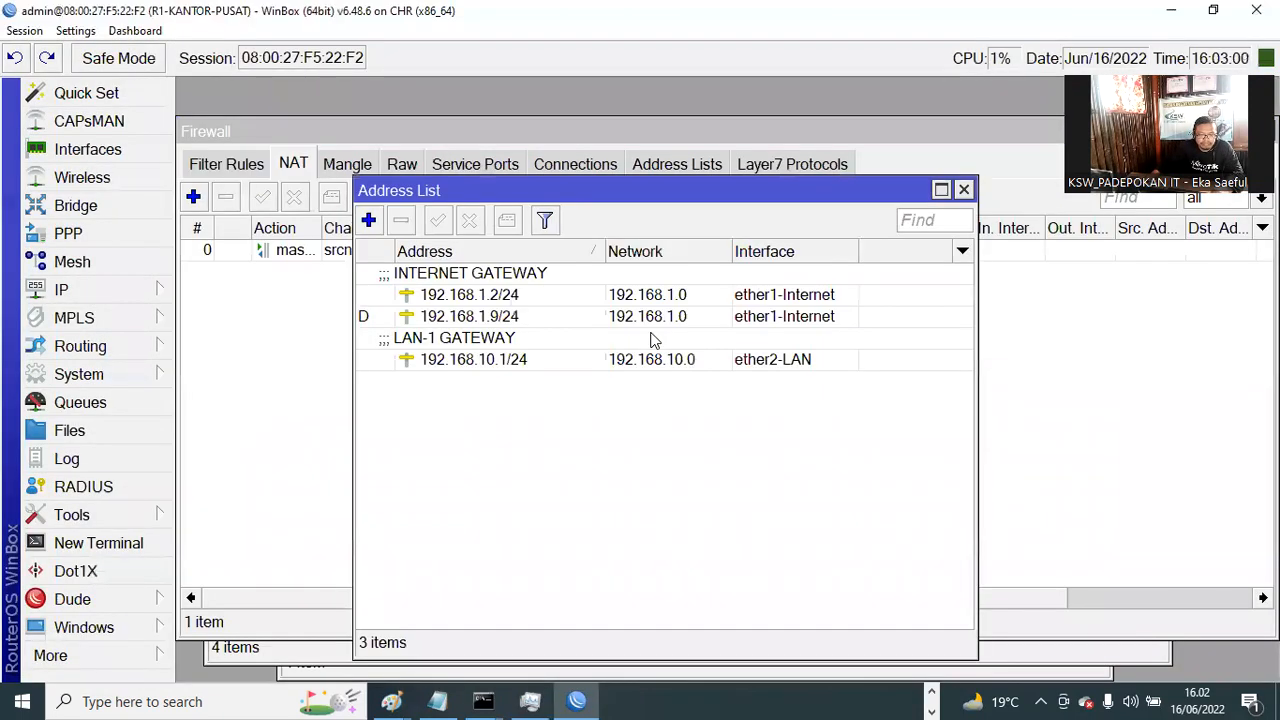
{"action": "left_click", "coordinate": [512, 362]}
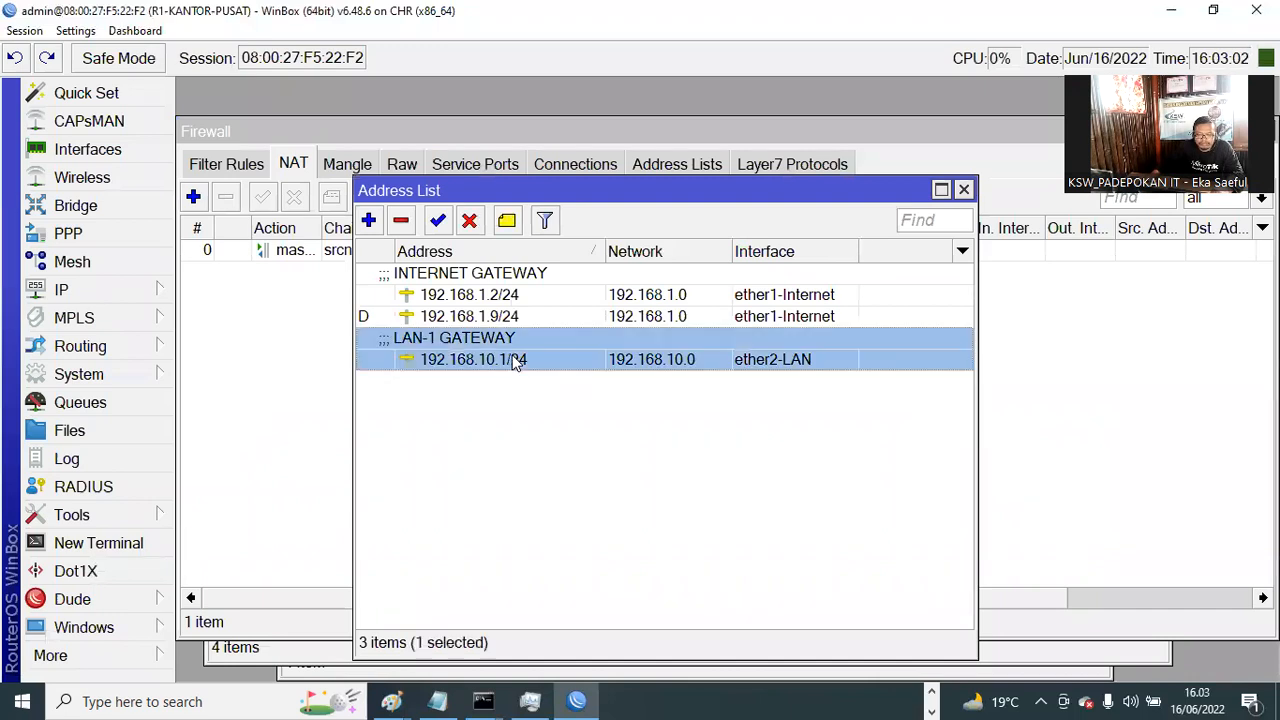
{"action": "left_click", "coordinate": [964, 191]}
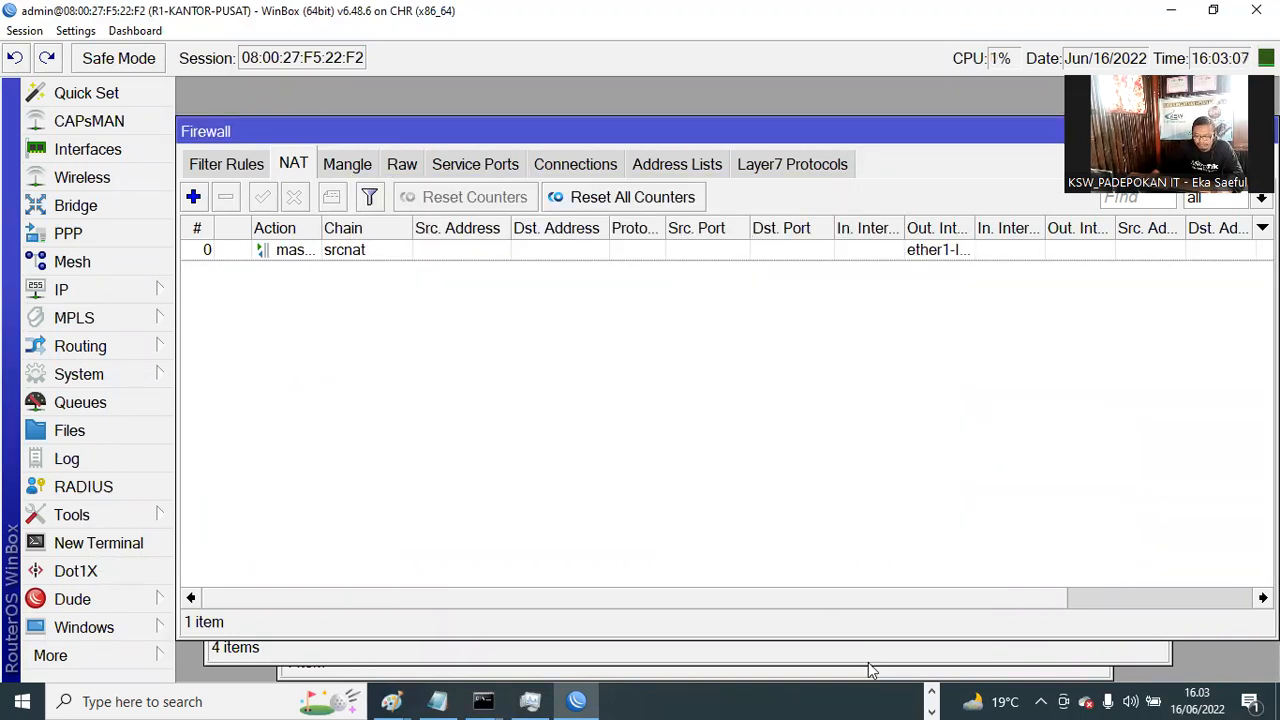
{"action": "left_click", "coordinate": [865, 701]}
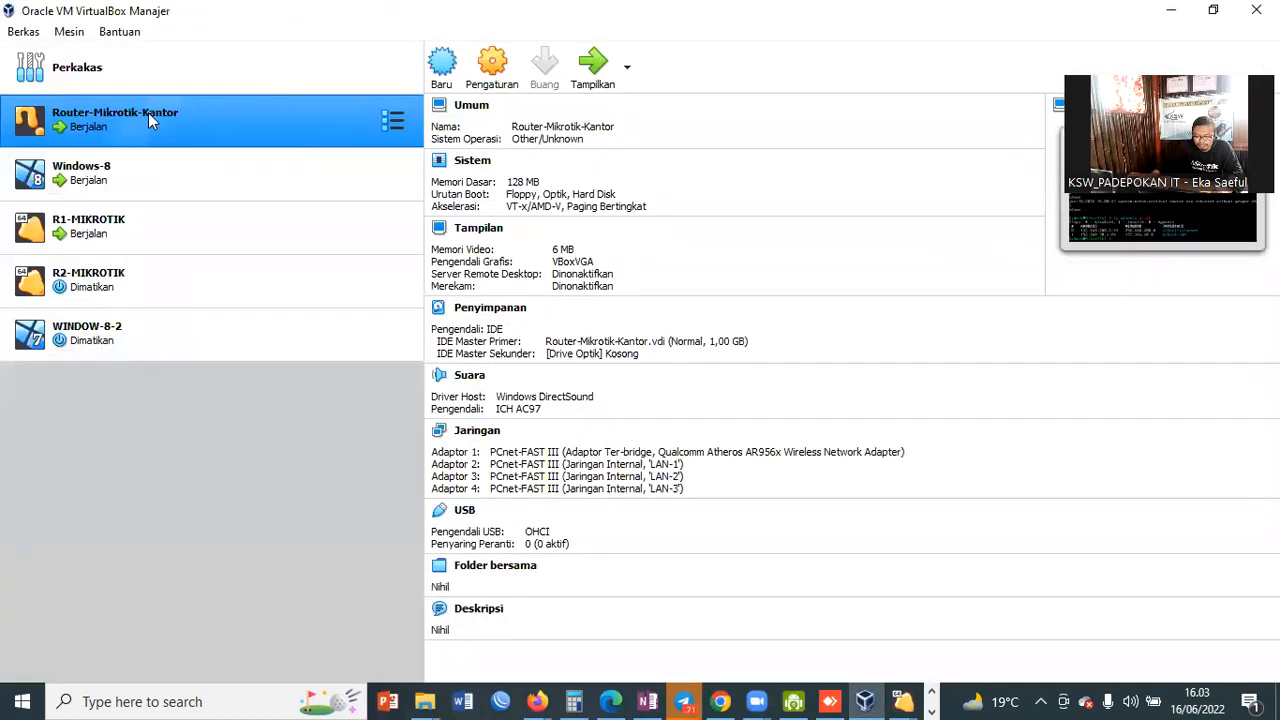
Step: Verify the Windows 8 Ethernet adapter's IPv4 is set to obtain its address automatically
{"action": "double_click", "coordinate": [150, 174]}
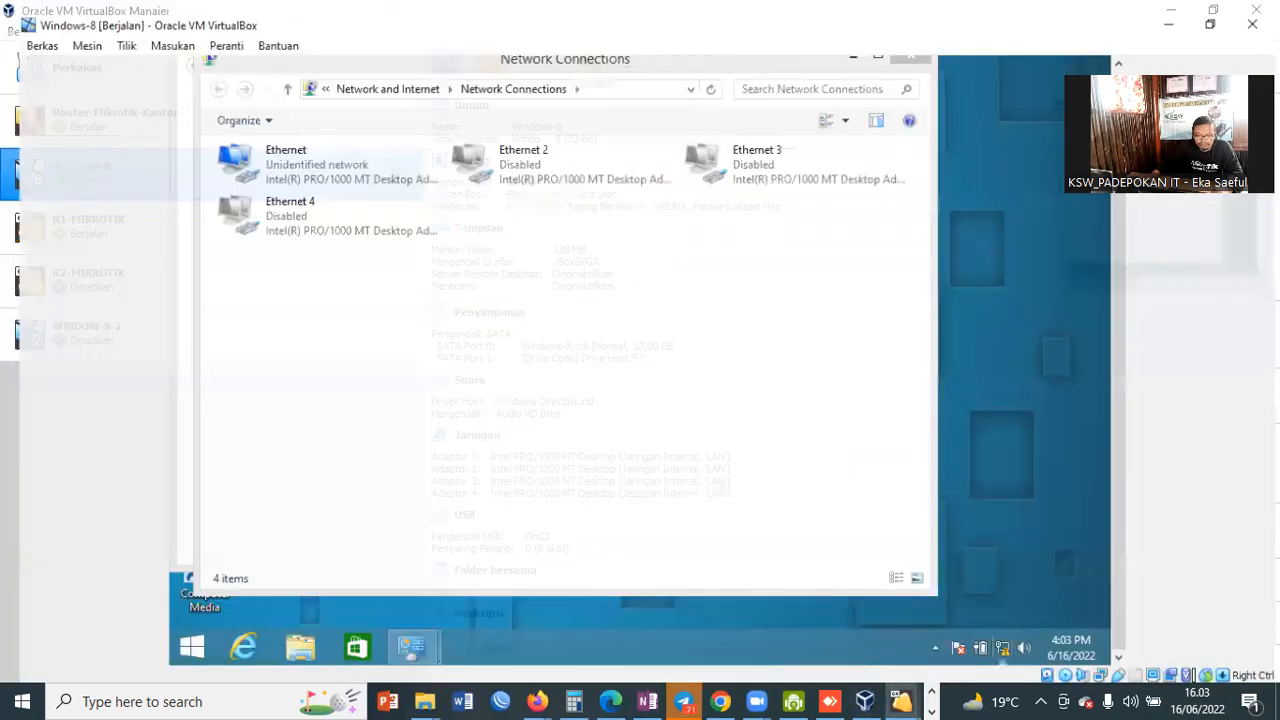
{"action": "left_click", "coordinate": [263, 160]}
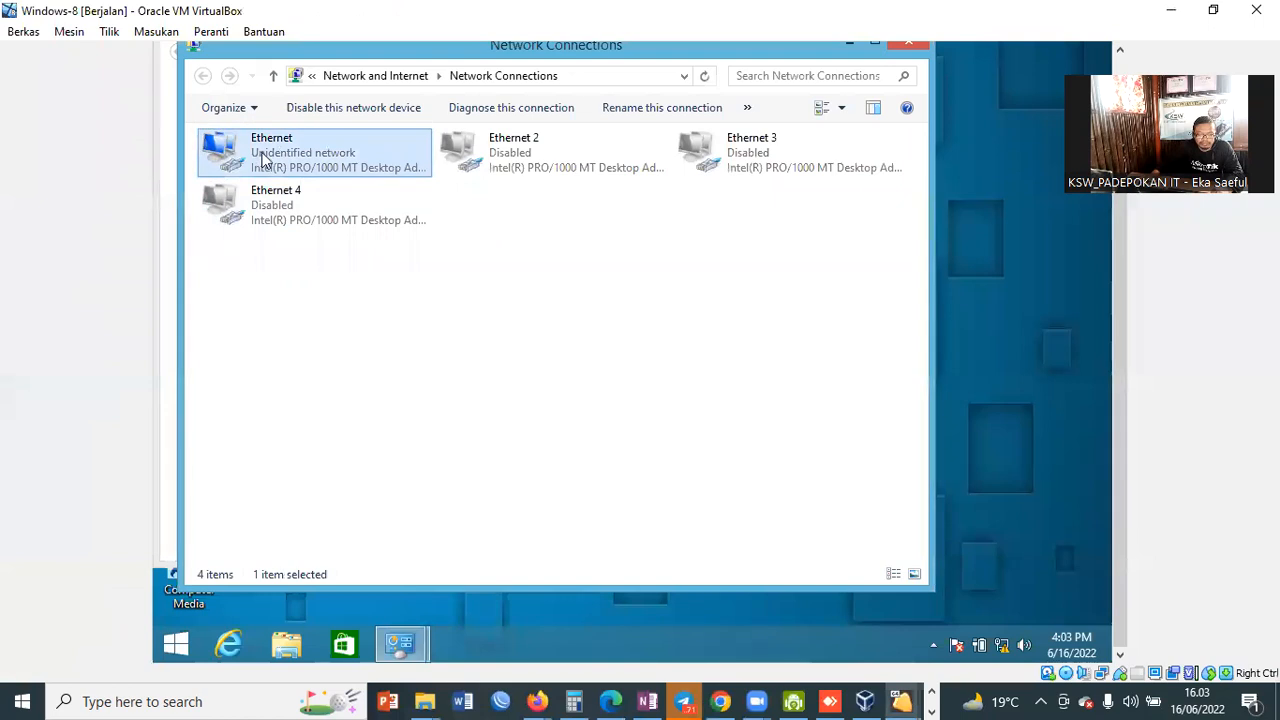
{"action": "right_click", "coordinate": [263, 160]}
{"action": "left_click", "coordinate": [390, 330]}
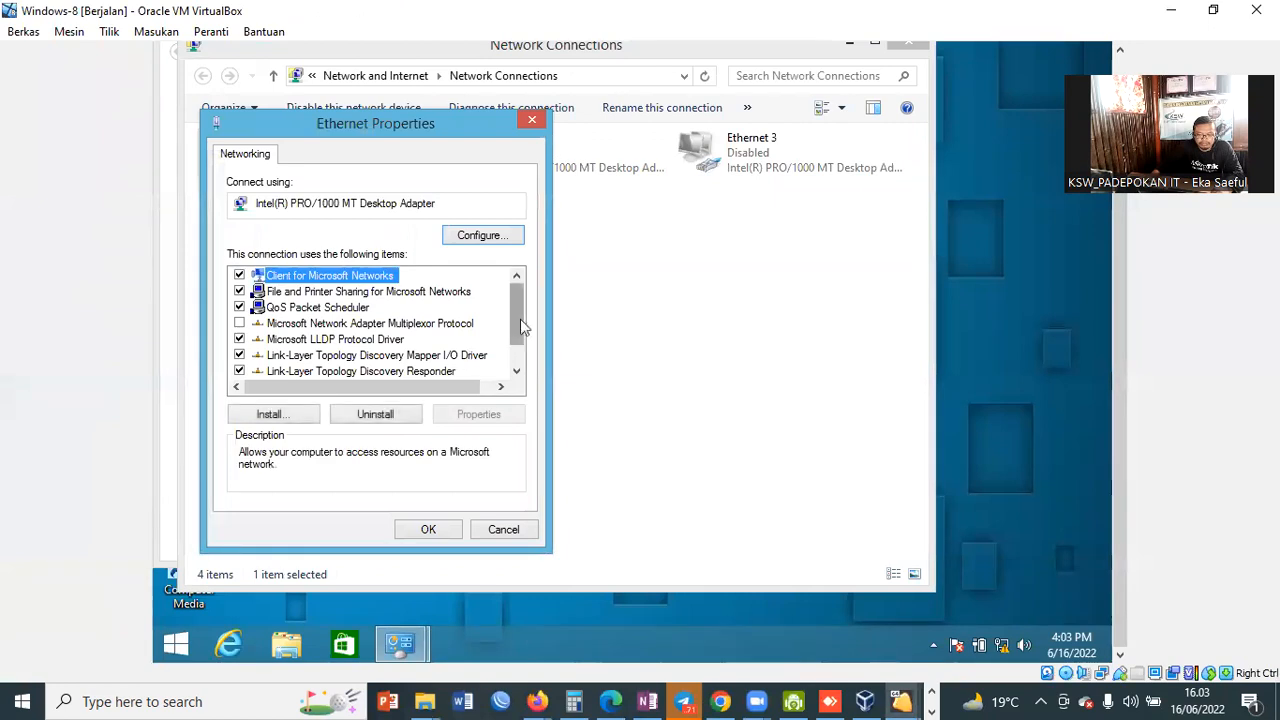
{"action": "left_click_drag", "start_coordinate": [521, 326], "coordinate": [517, 360]}
{"action": "left_click", "coordinate": [415, 372]}
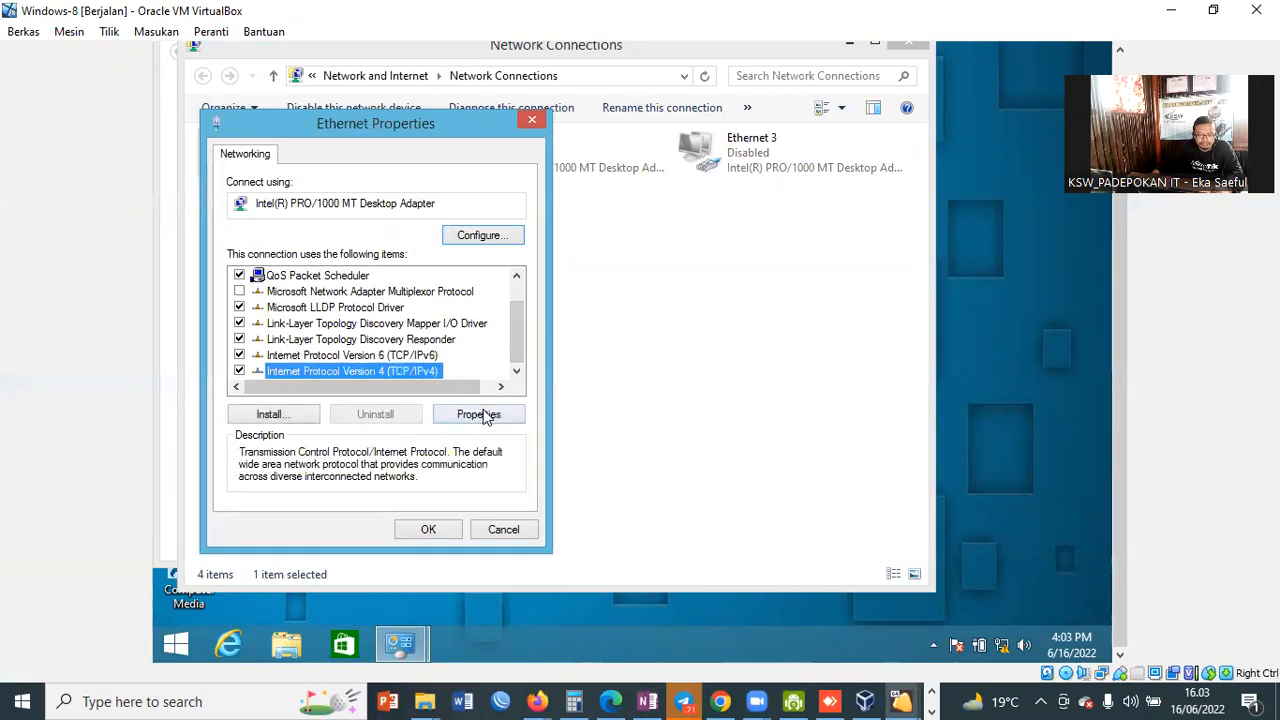
{"action": "left_click", "coordinate": [478, 414]}
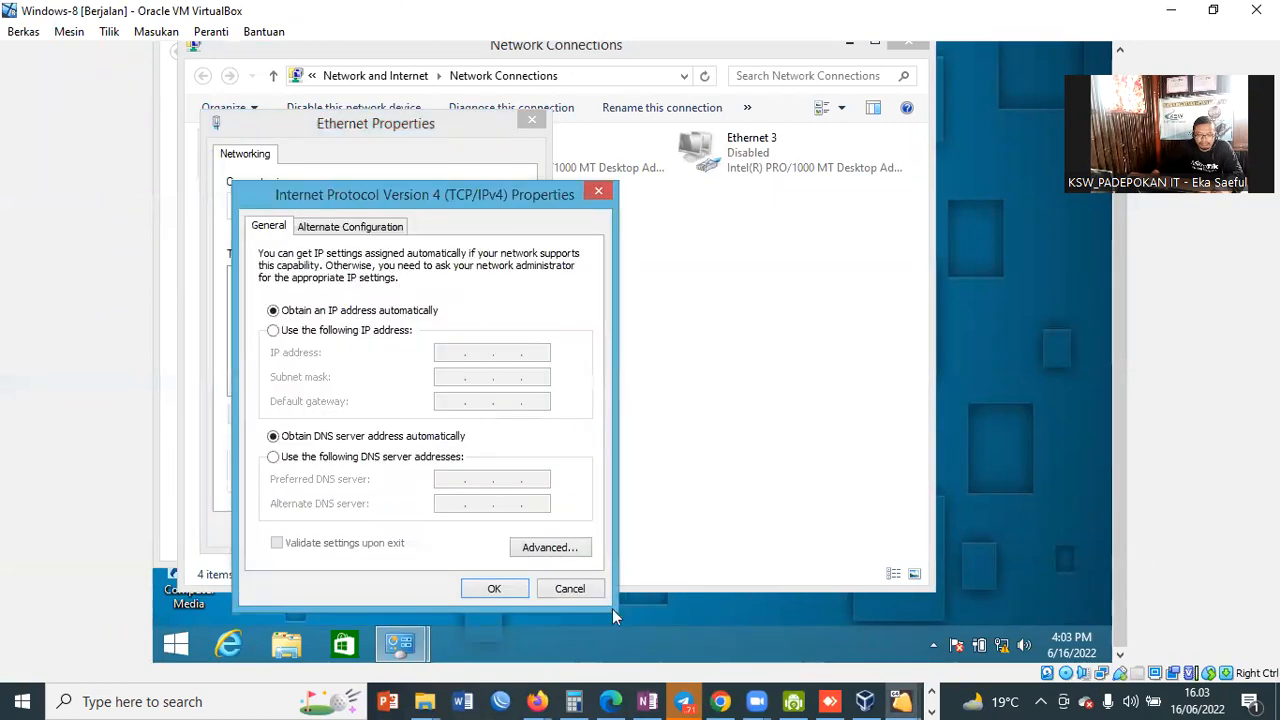
{"action": "left_click", "coordinate": [494, 588]}
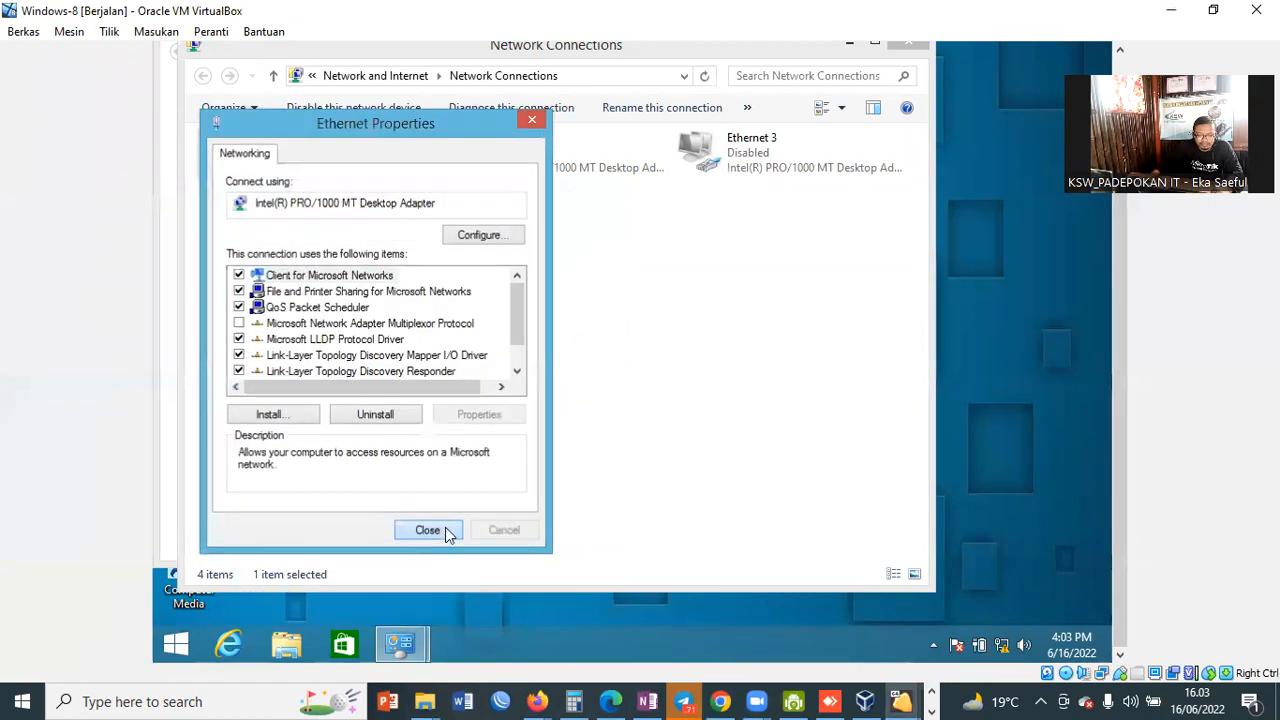
{"action": "left_click", "coordinate": [428, 530]}
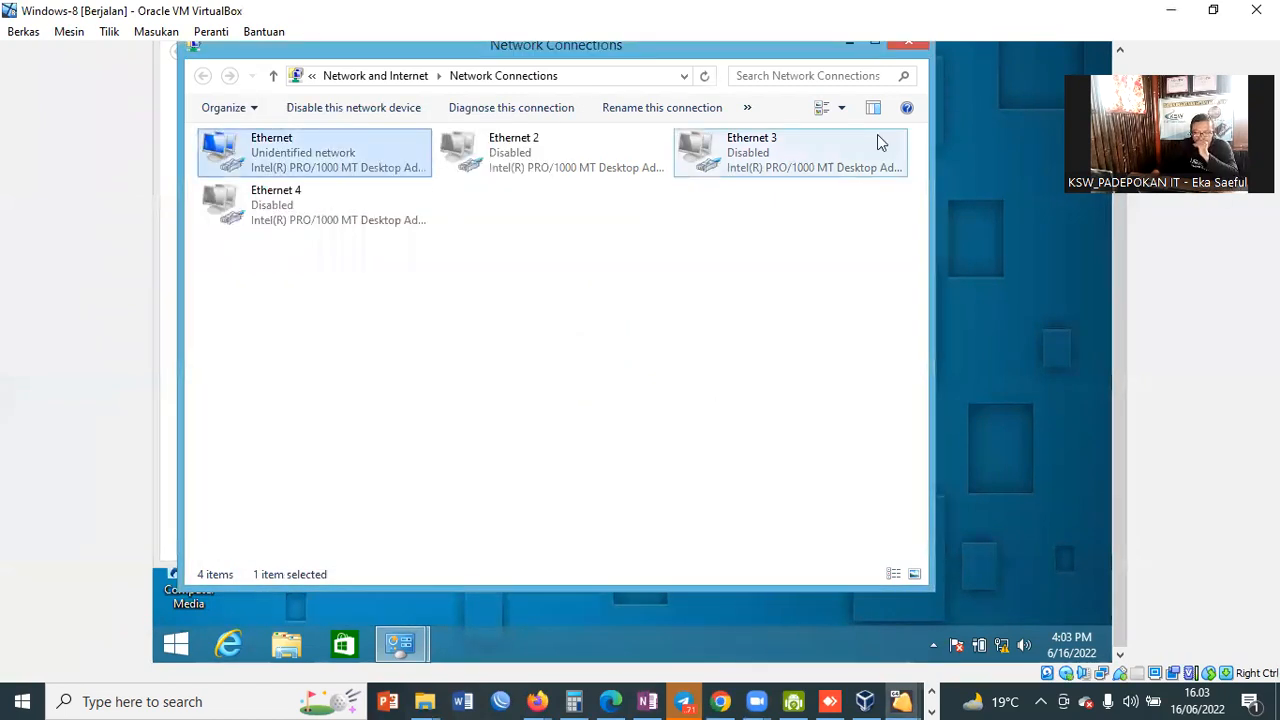
Step: Close Network Connections and switch back to the VirtualBox Manager
{"action": "left_click", "coordinate": [913, 48]}
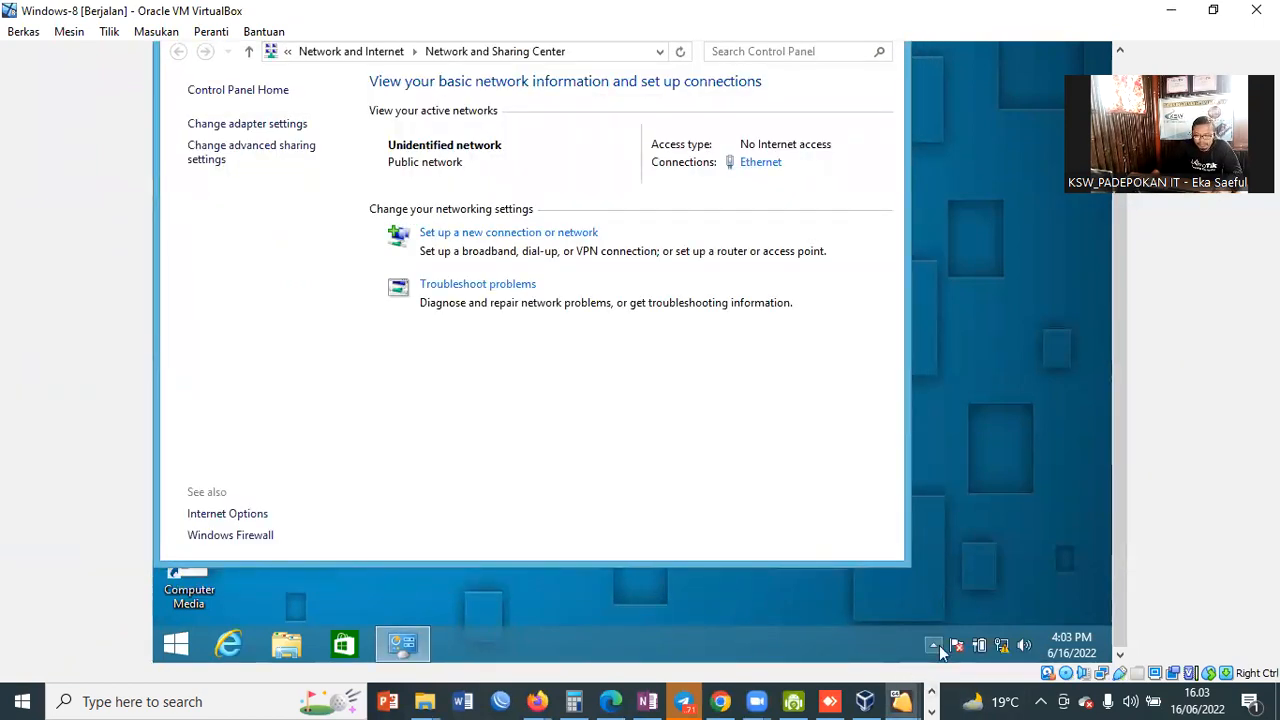
{"action": "left_click", "coordinate": [932, 645]}
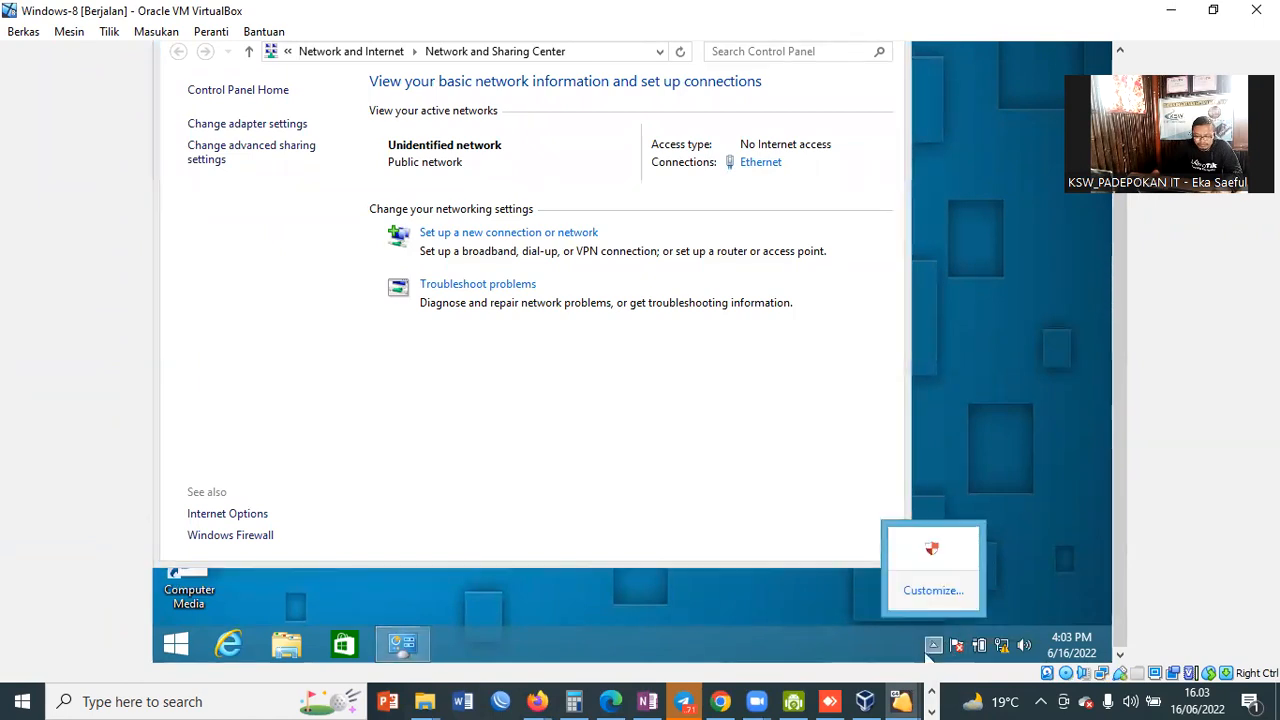
{"action": "left_click", "coordinate": [876, 698]}
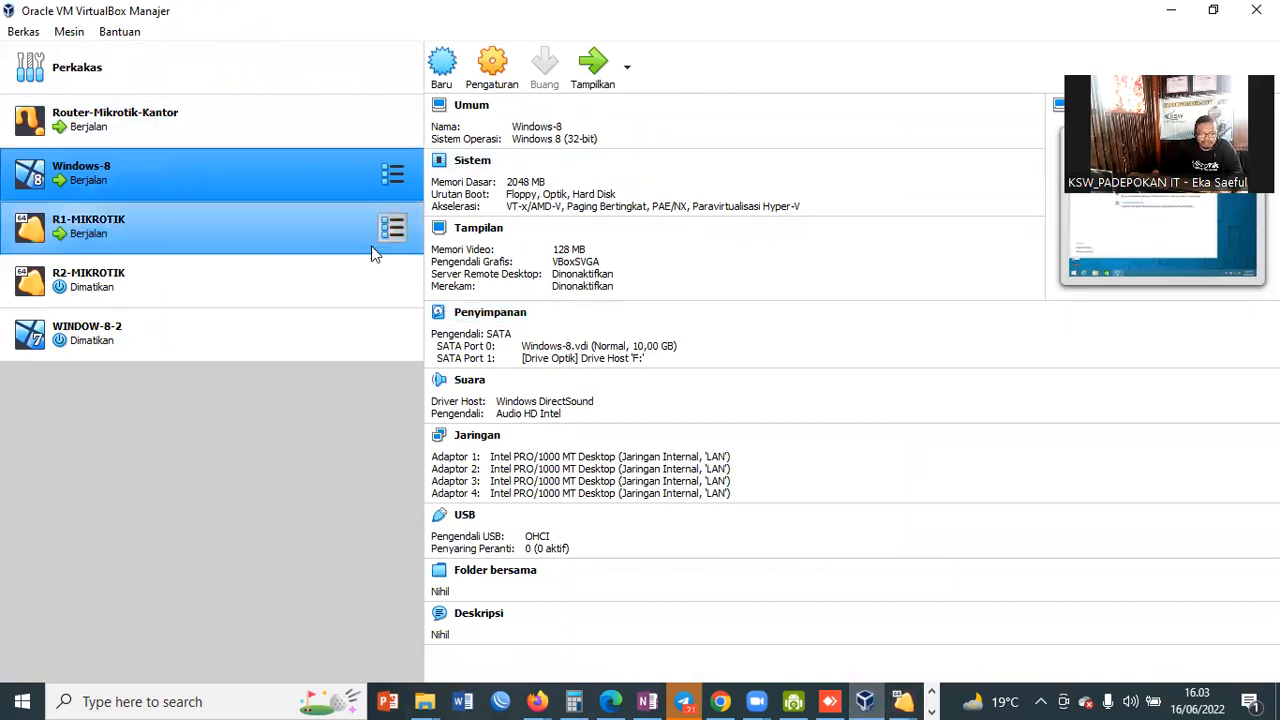
Step: Show R1-MIKROTIK's console with the successful google.com ping, then power it off via Matikan mesin
{"action": "left_click", "coordinate": [129, 232]}
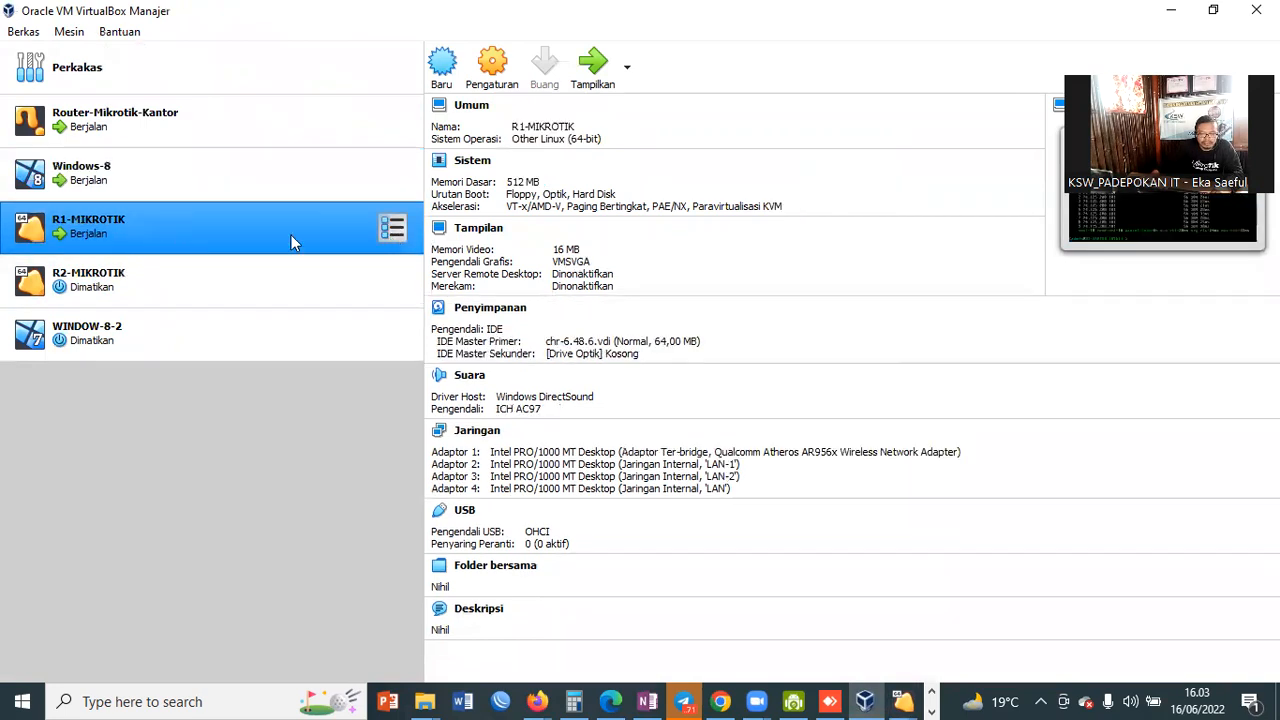
{"action": "right_click", "coordinate": [262, 231]}
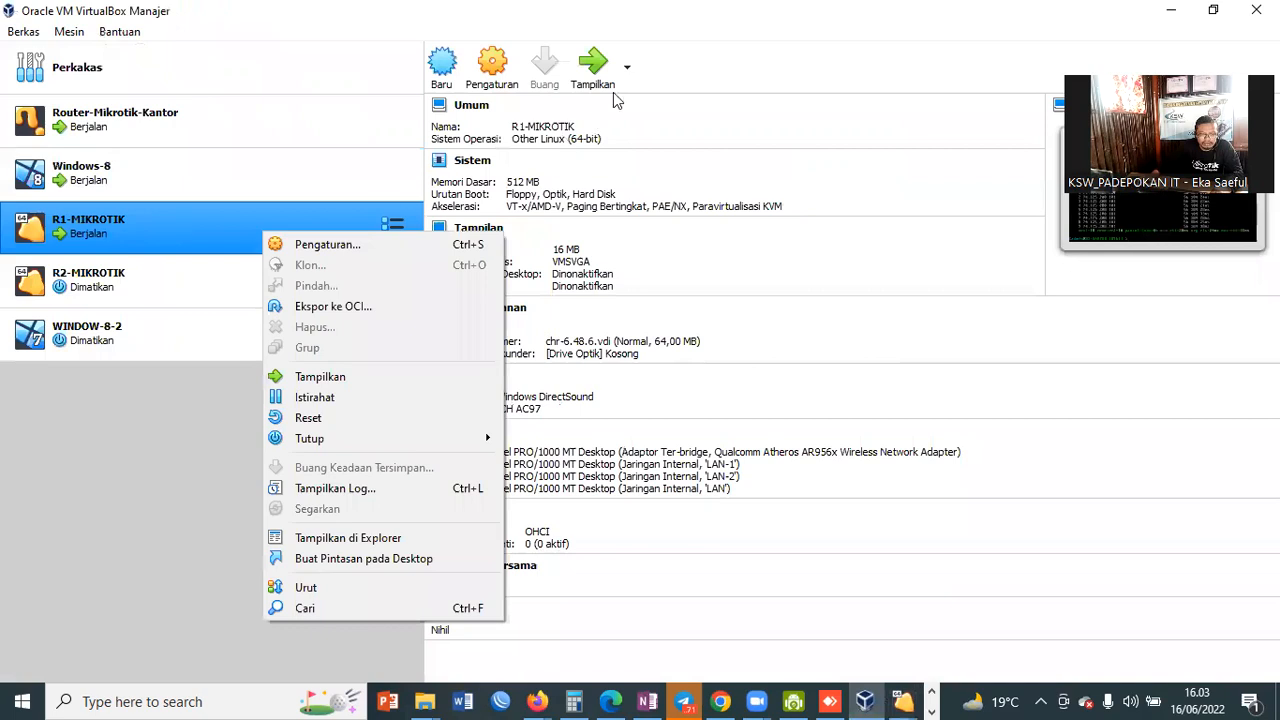
{"action": "left_click", "coordinate": [729, 76]}
{"action": "left_click", "coordinate": [608, 76]}
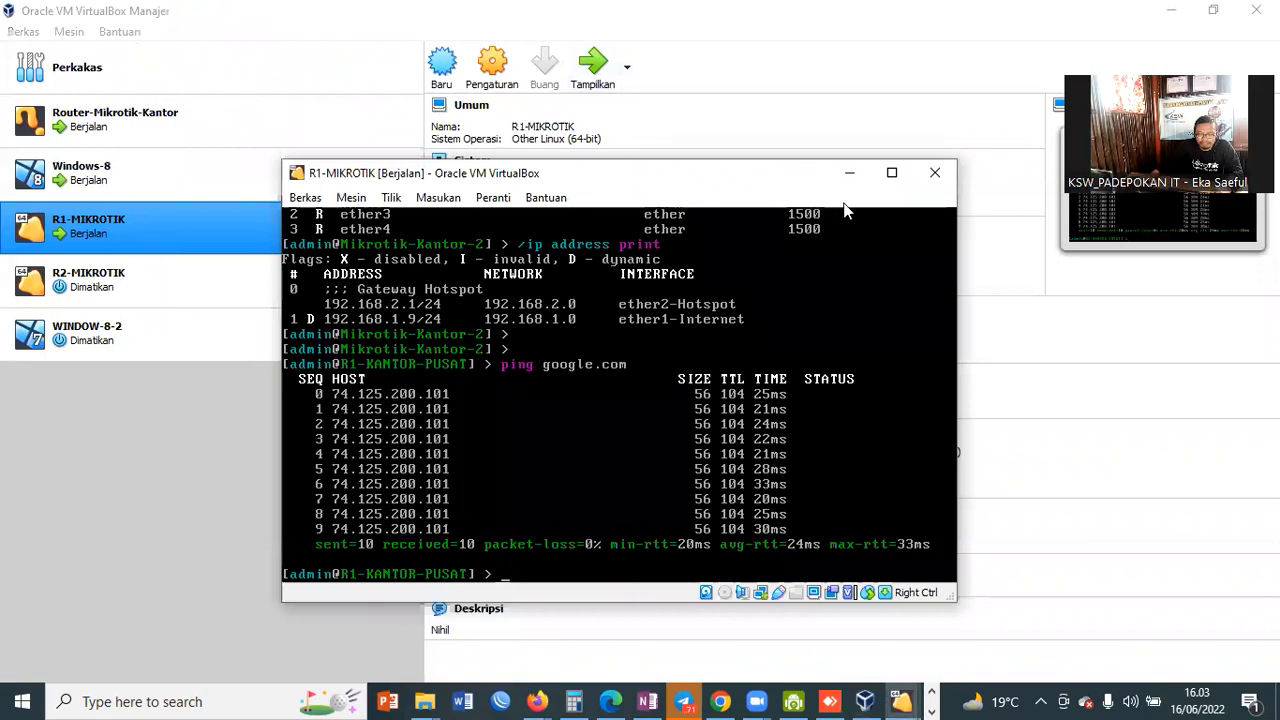
{"action": "left_click", "coordinate": [934, 173]}
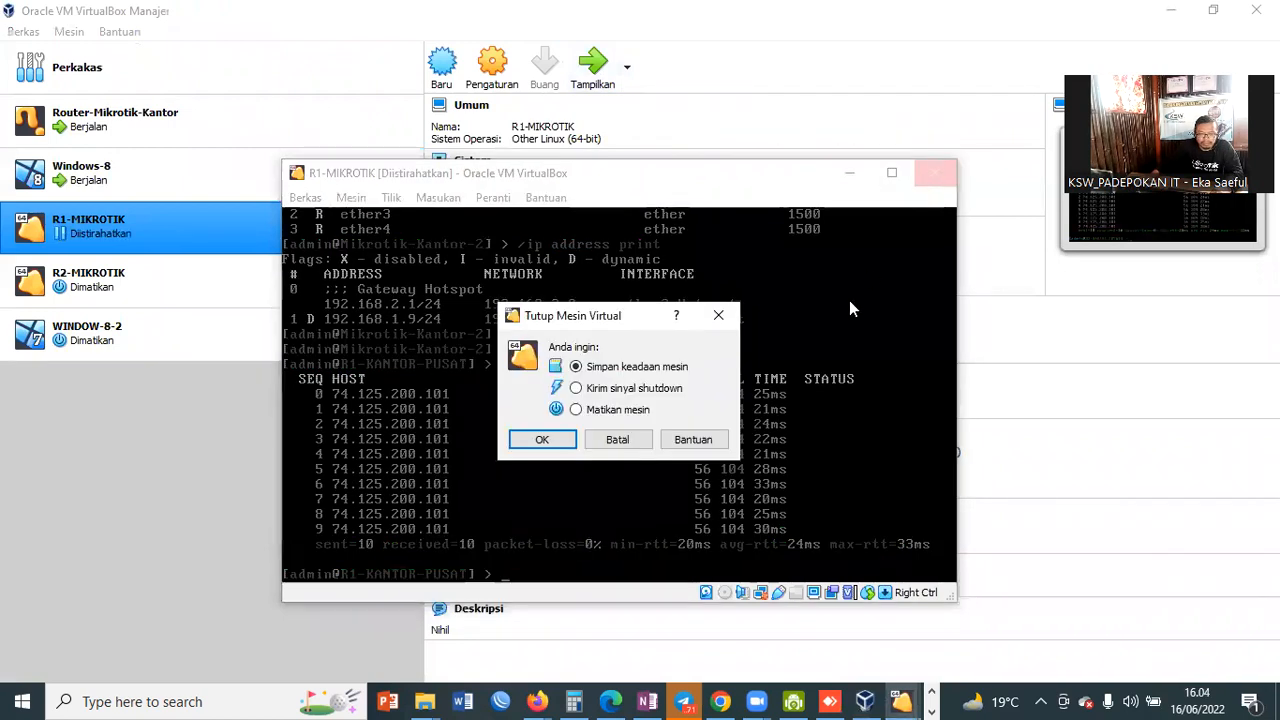
{"action": "left_click", "coordinate": [636, 411]}
{"action": "left_click", "coordinate": [545, 449]}
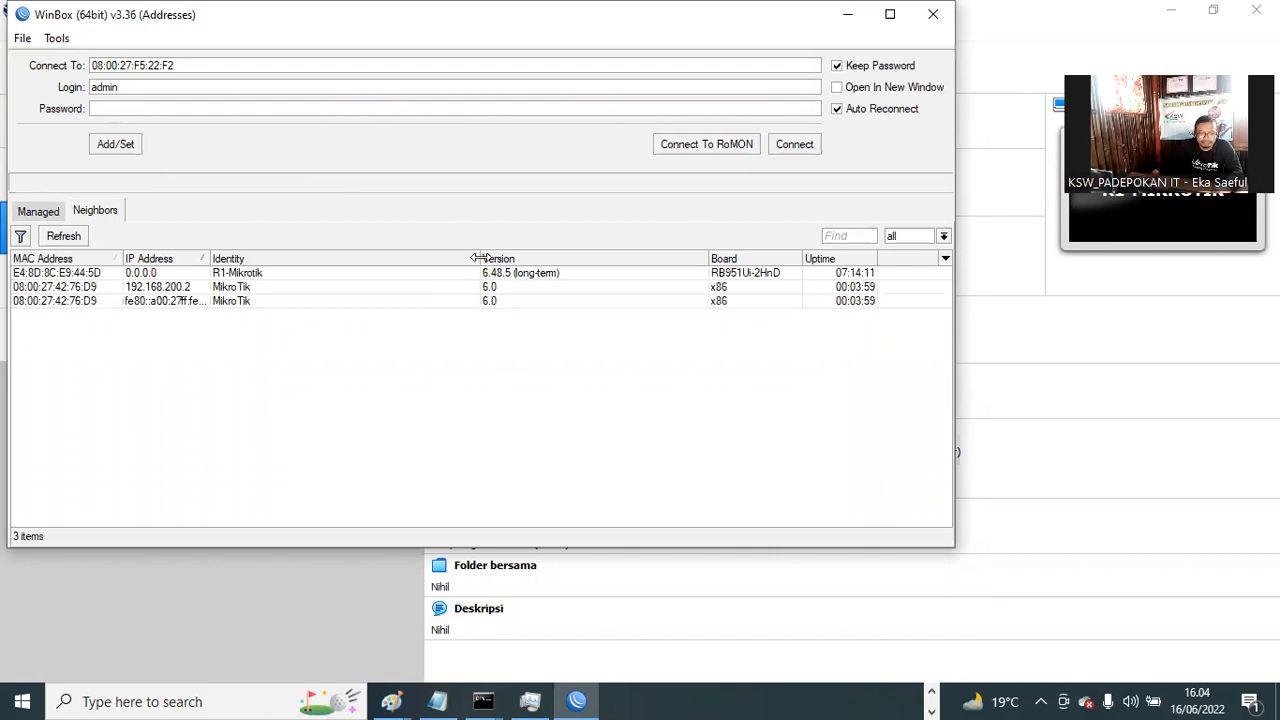
Step: Target the router at MAC 08:00:27:42:76:D9, abort the login, and close the local WinBox window
{"action": "left_click", "coordinate": [44, 289]}
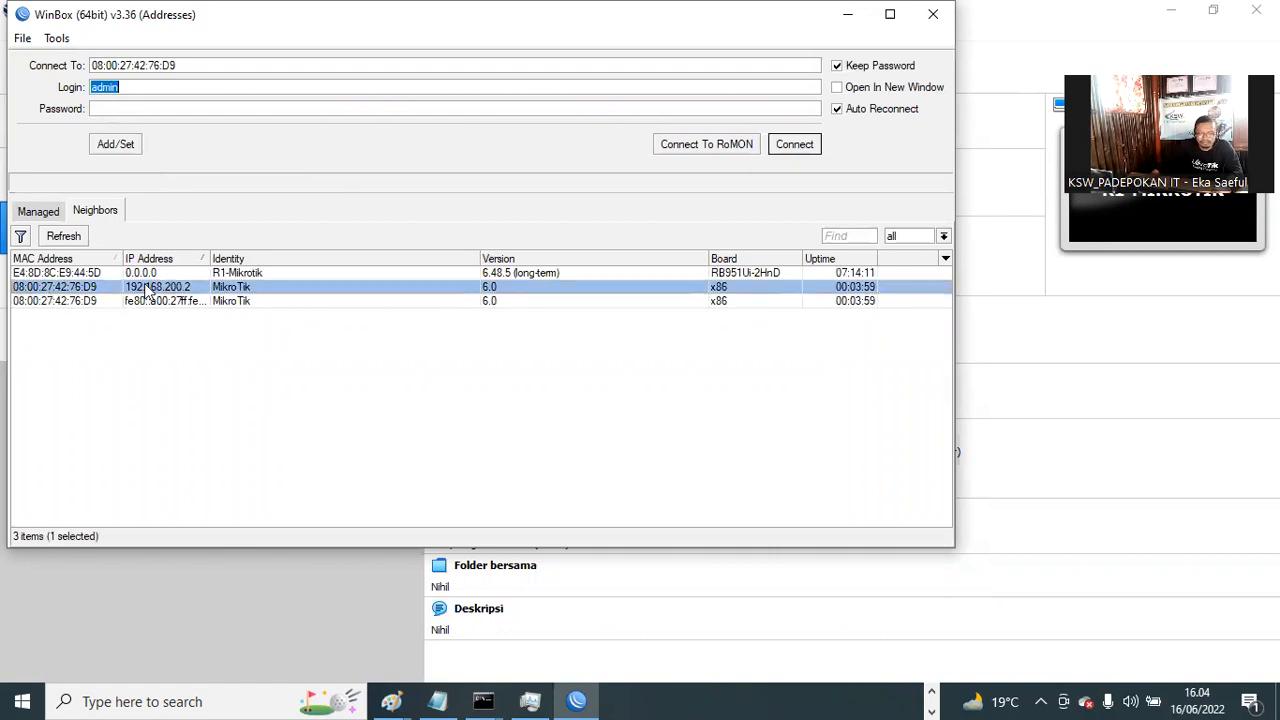
{"action": "left_click", "coordinate": [795, 145]}
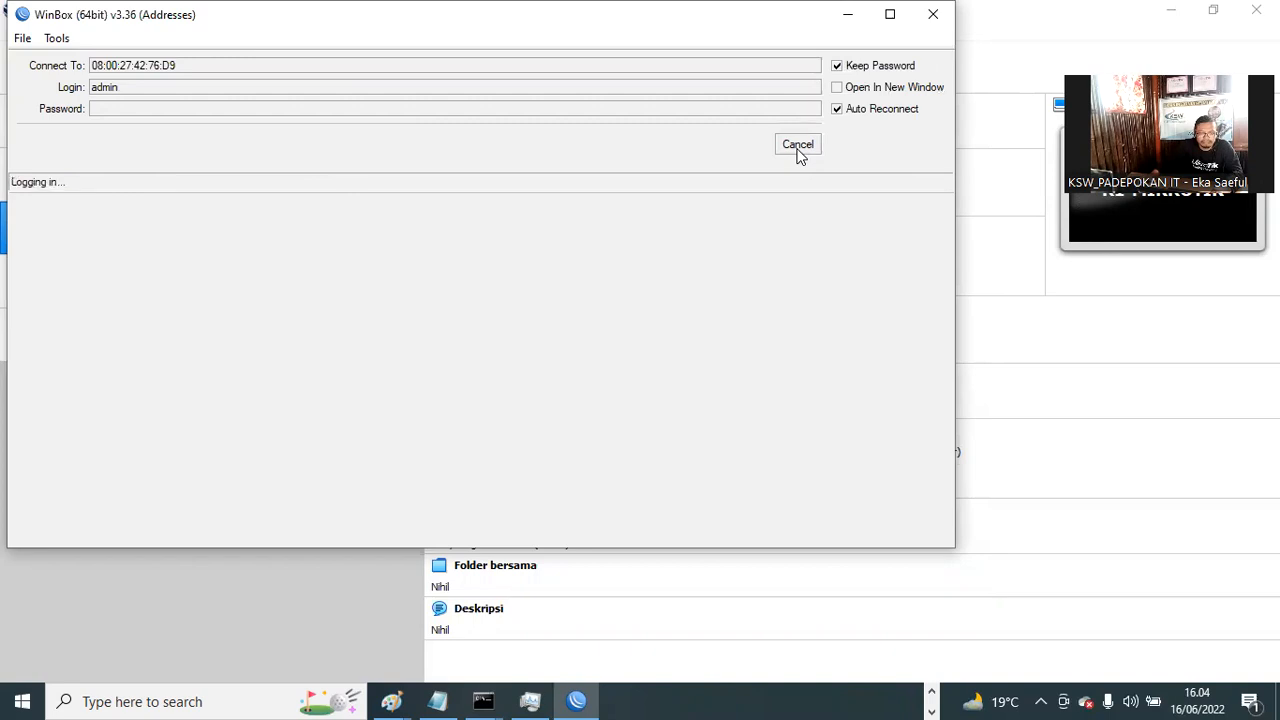
{"action": "left_click", "coordinate": [797, 145]}
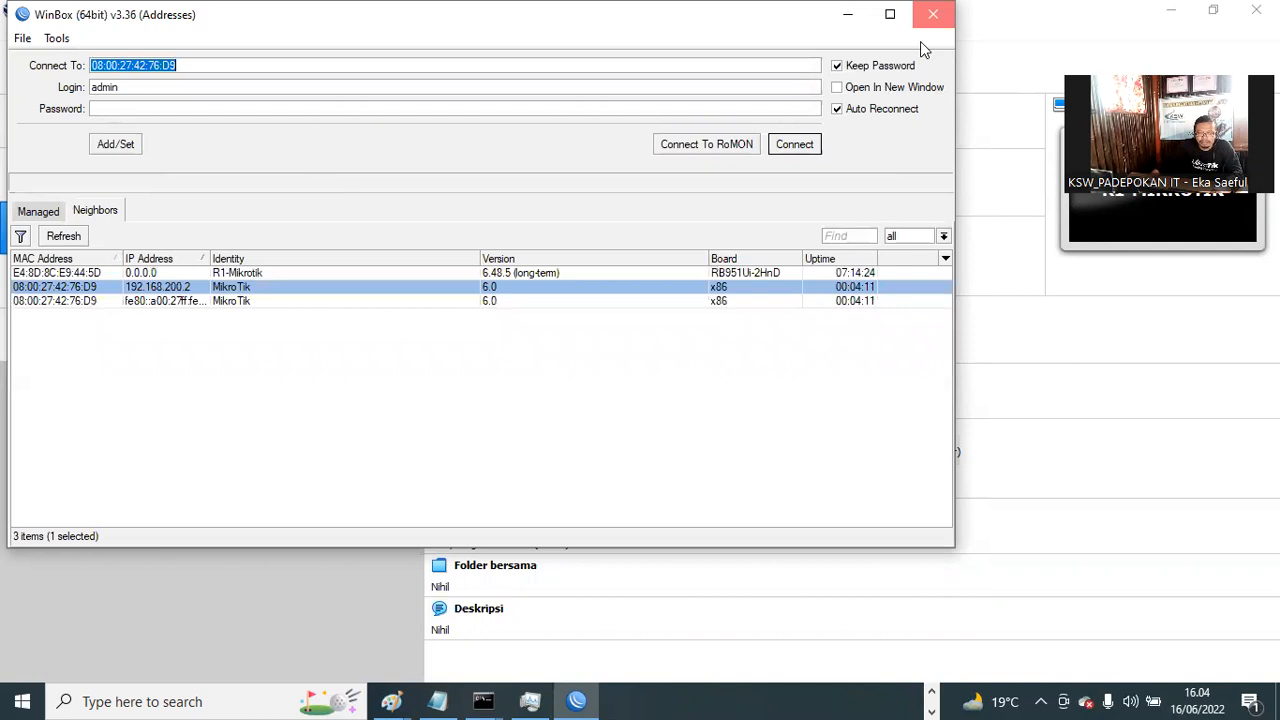
{"action": "left_click", "coordinate": [932, 14]}
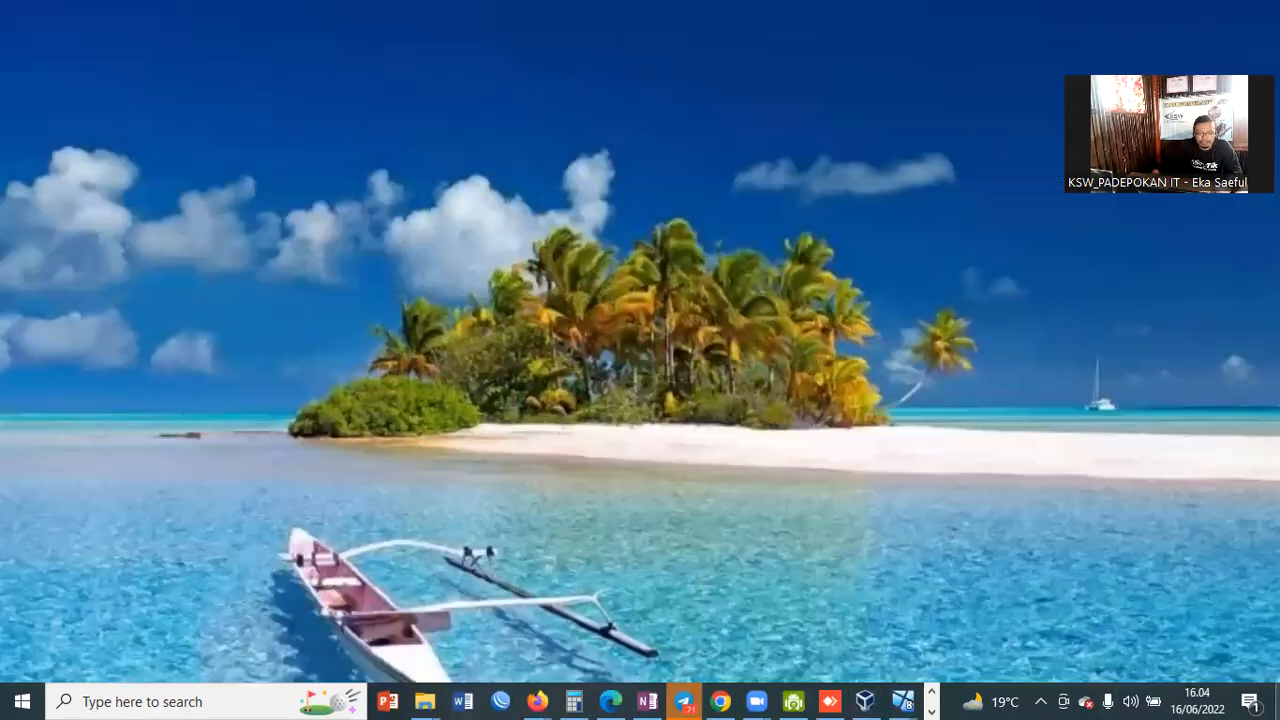
Step: Over AnyDesk, launch WinBox on the remote PC and connect to R1-Mikrotik at 192.168.10.1
{"action": "left_click", "coordinate": [829, 701]}
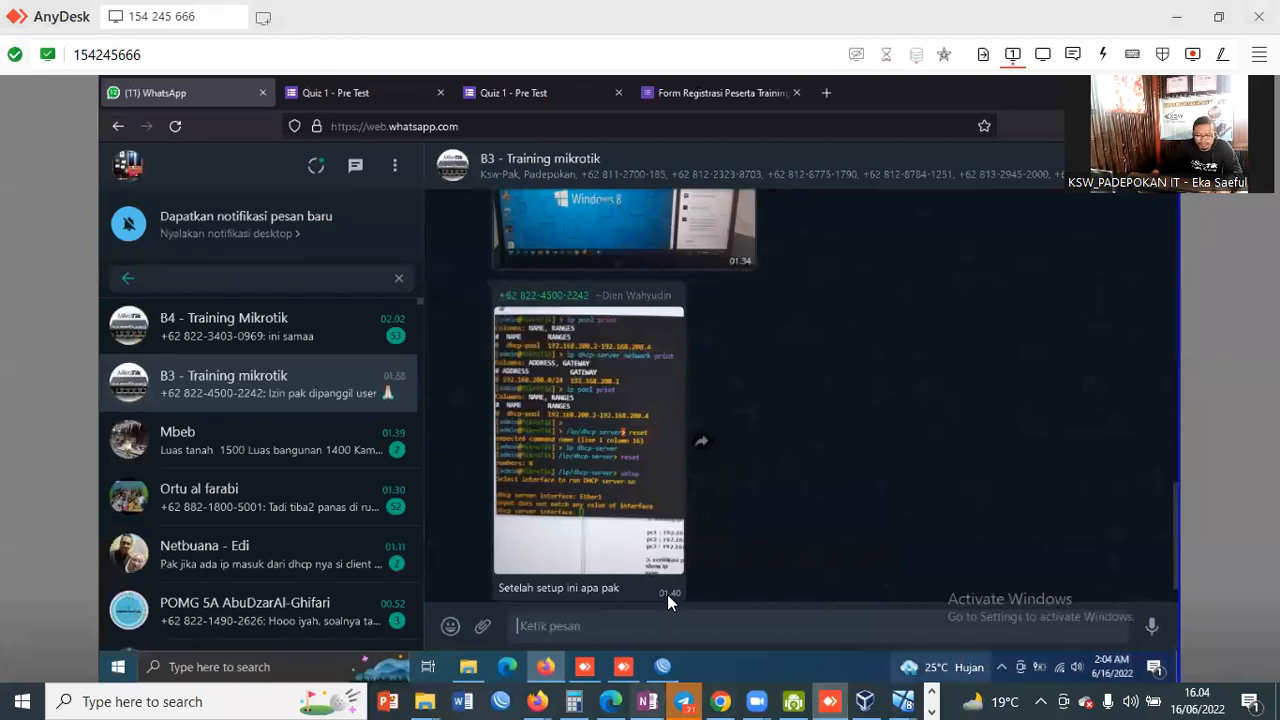
{"action": "left_click", "coordinate": [662, 666]}
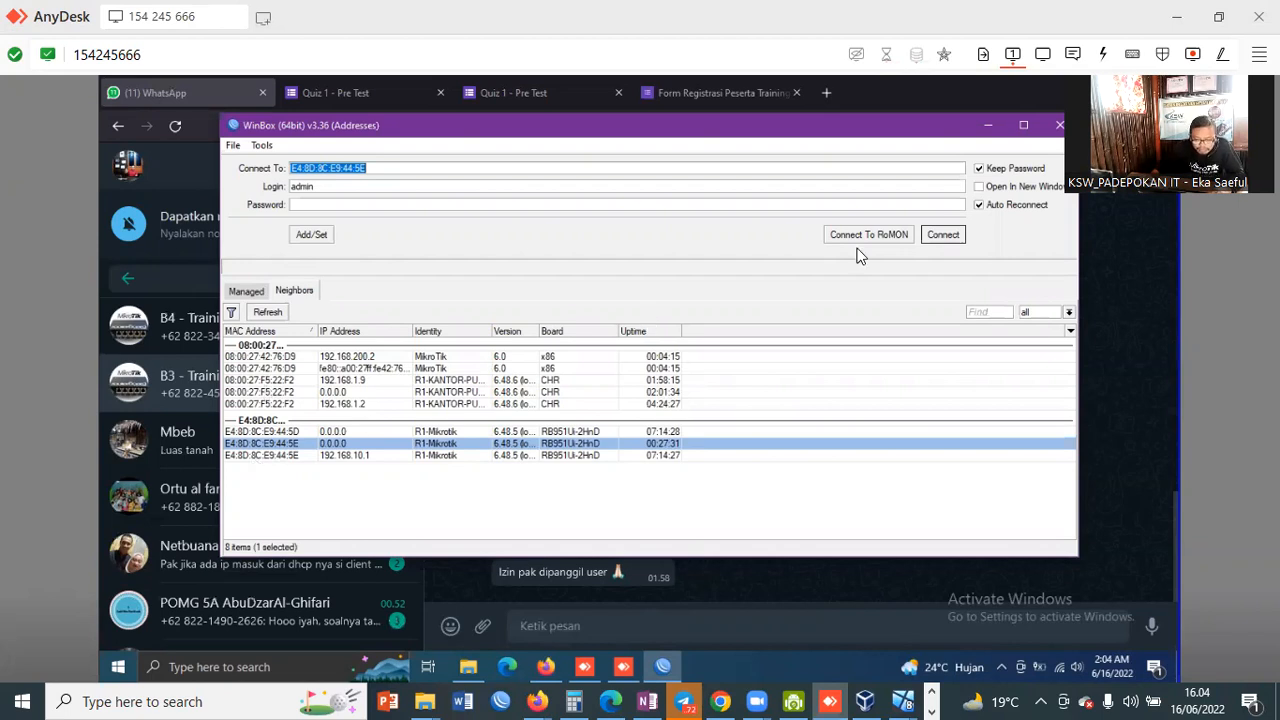
{"action": "key", "text": "Down"}
{"action": "key", "text": "Tab"}
{"action": "left_click", "coordinate": [946, 235]}
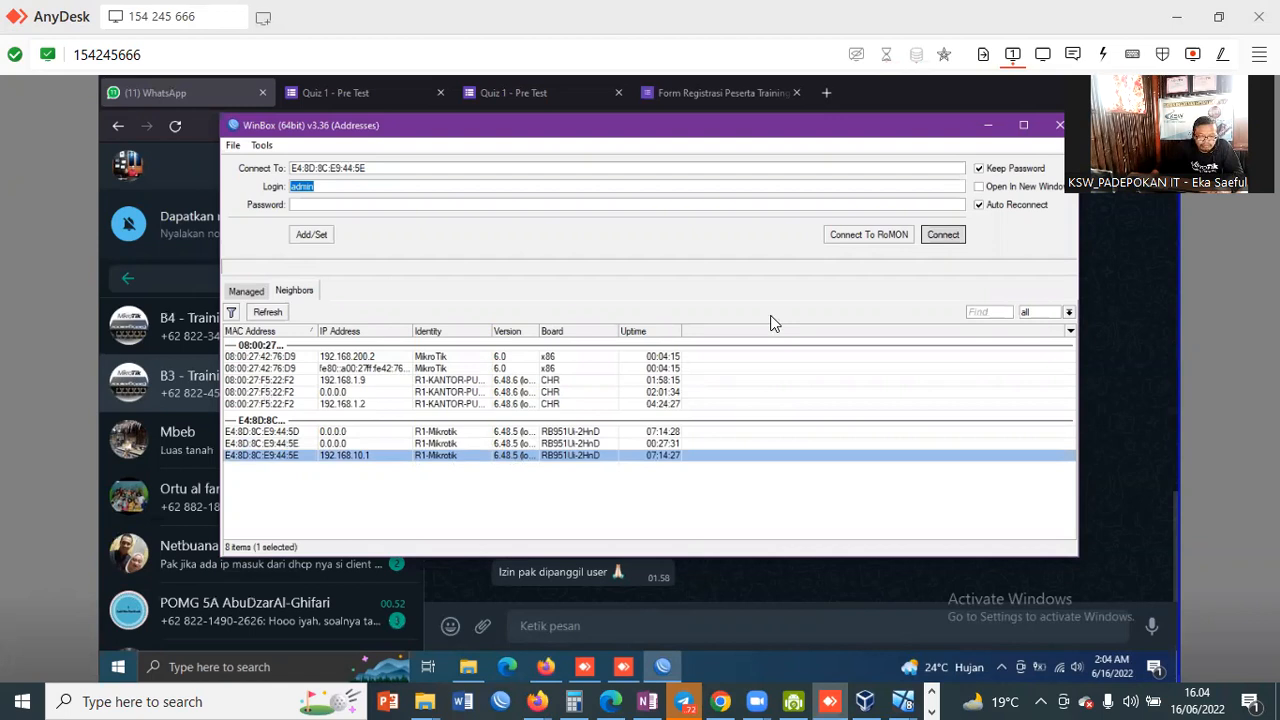
{"action": "key", "text": "Return"}
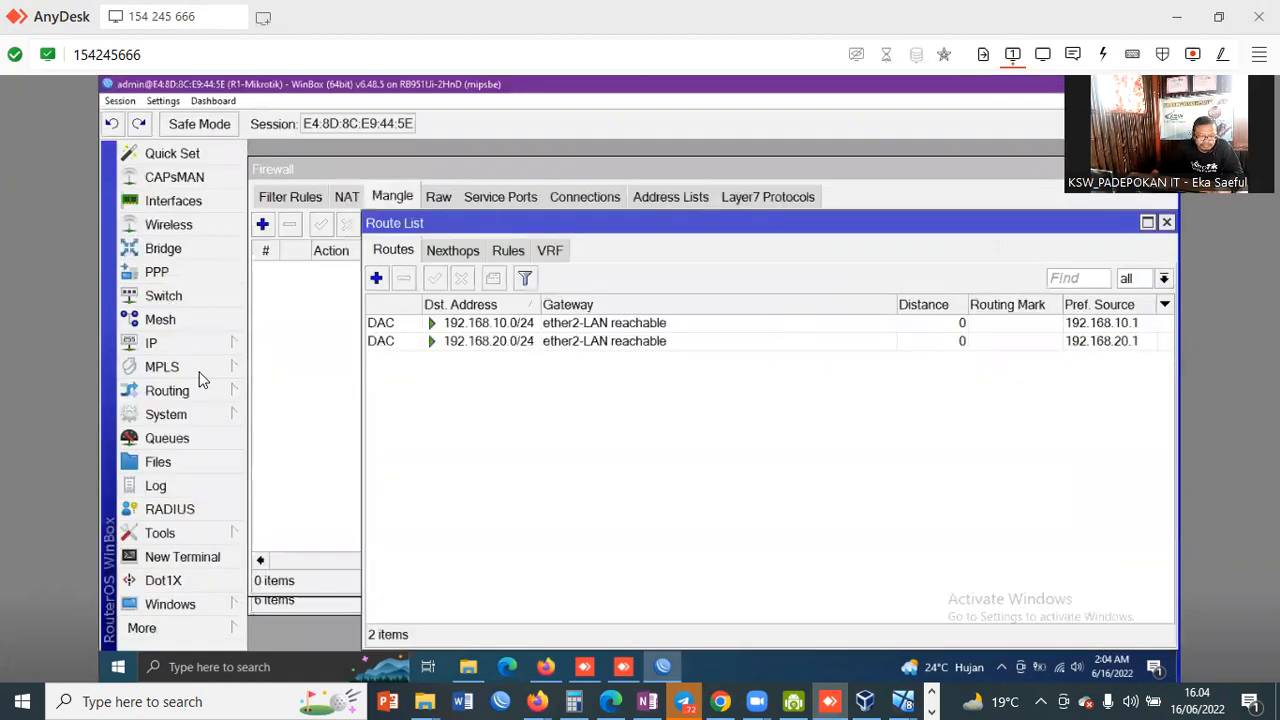
Step: Check the IP menu and reposition the Route List window out of the way
{"action": "left_click", "coordinate": [182, 343]}
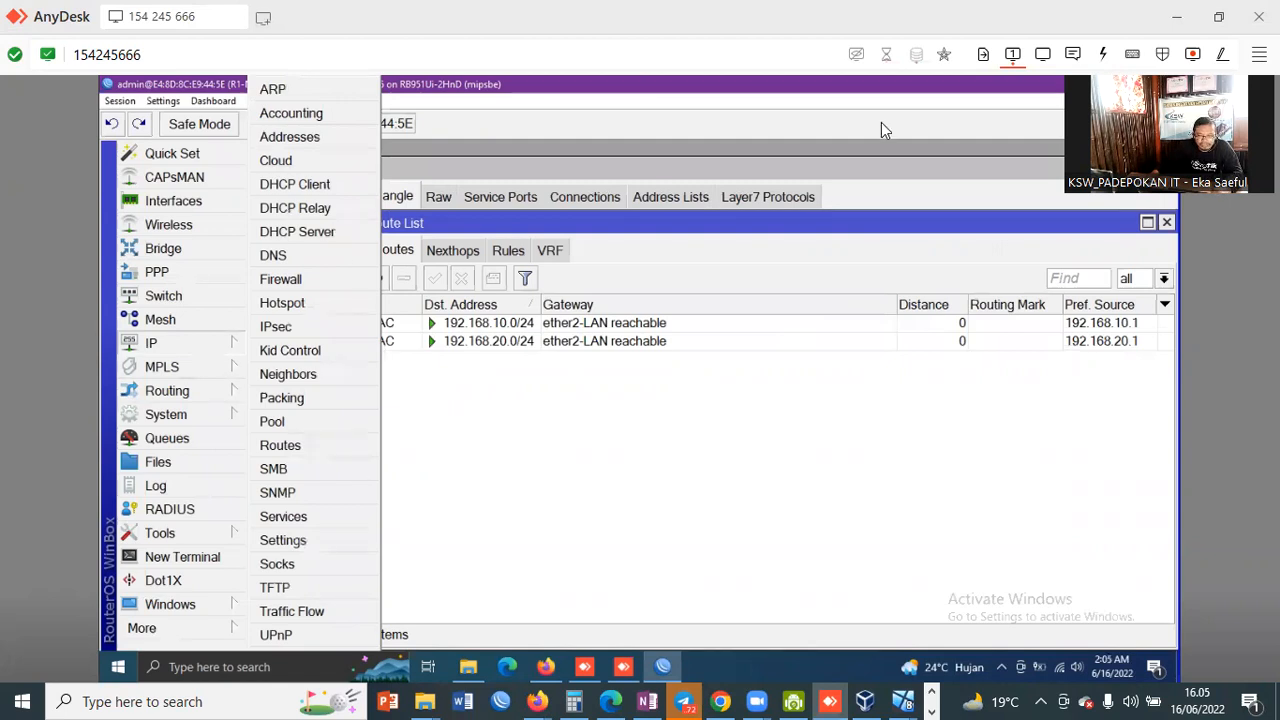
{"action": "left_click", "coordinate": [736, 292]}
{"action": "mouse_move", "coordinate": [790, 222]}
{"action": "left_mouse_down"}
{"action": "mouse_move", "coordinate": [821, 220]}
{"action": "mouse_move", "coordinate": [826, 235]}
{"action": "mouse_move", "coordinate": [800, 226]}
{"action": "left_mouse_up"}
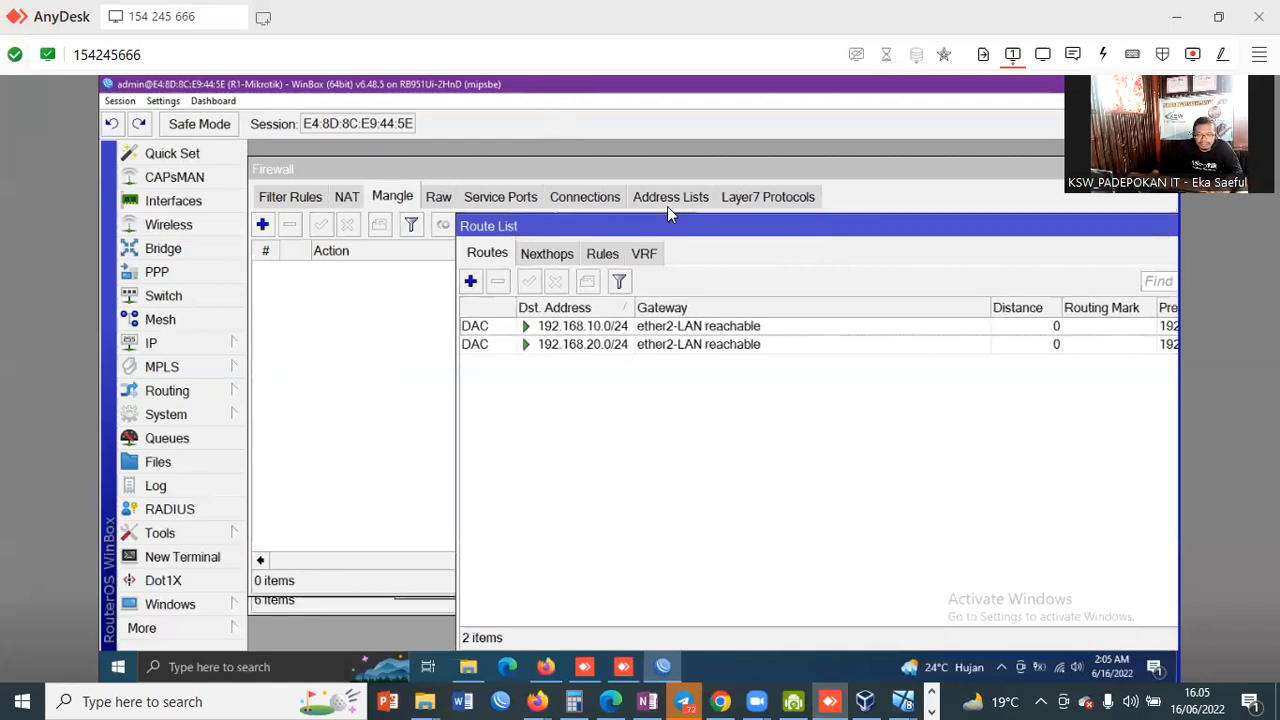
{"action": "left_click_drag", "start_coordinate": [718, 225], "coordinate": [698, 197]}
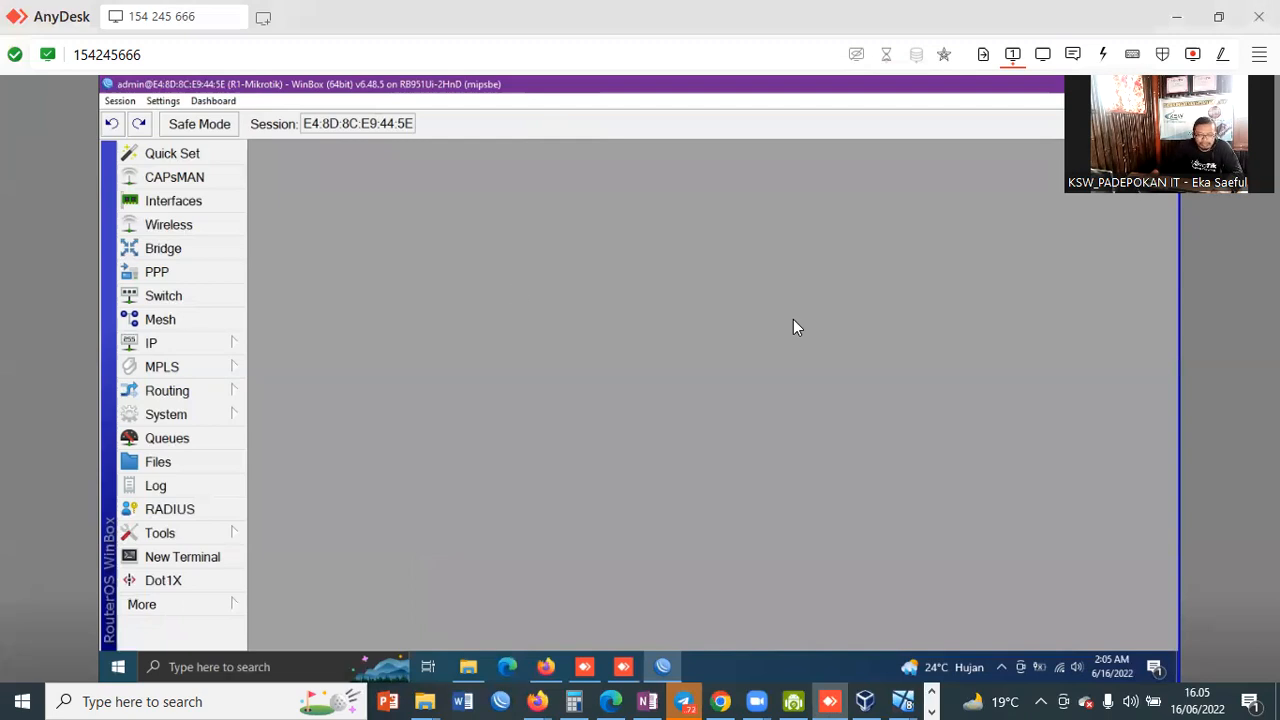
{"action": "left_click", "coordinate": [163, 343]}
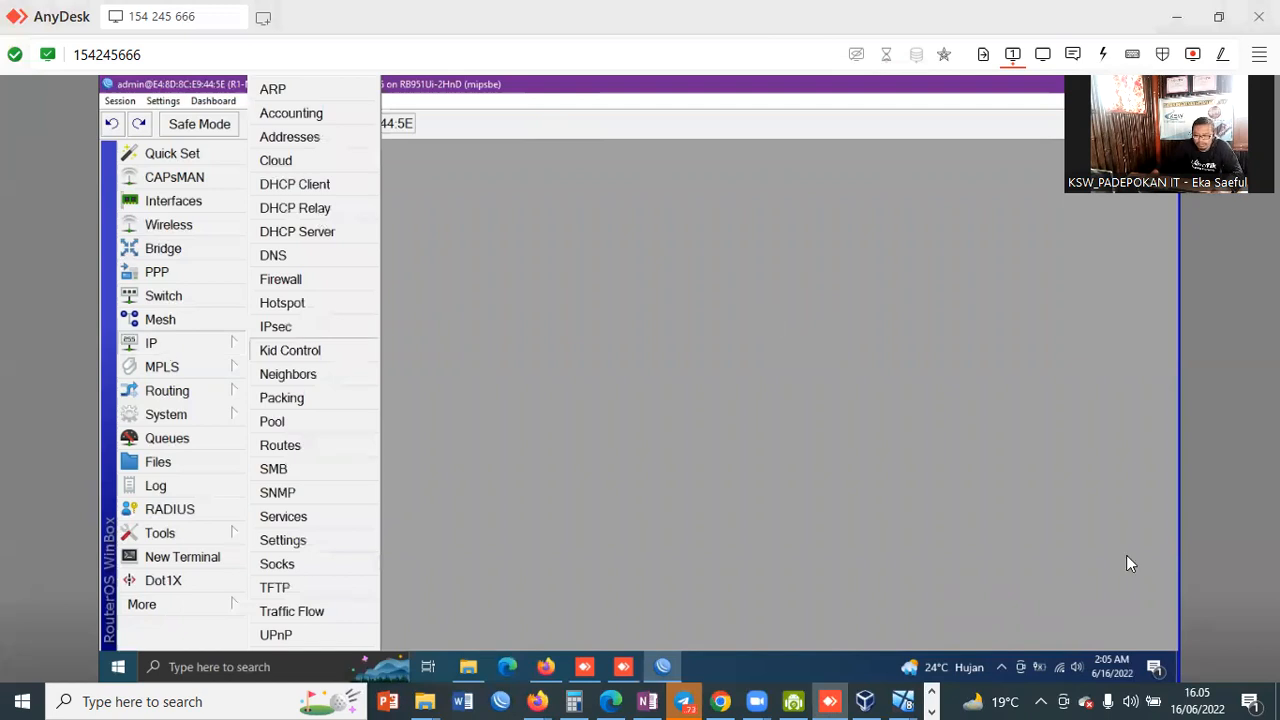
{"action": "left_click", "coordinate": [756, 406]}
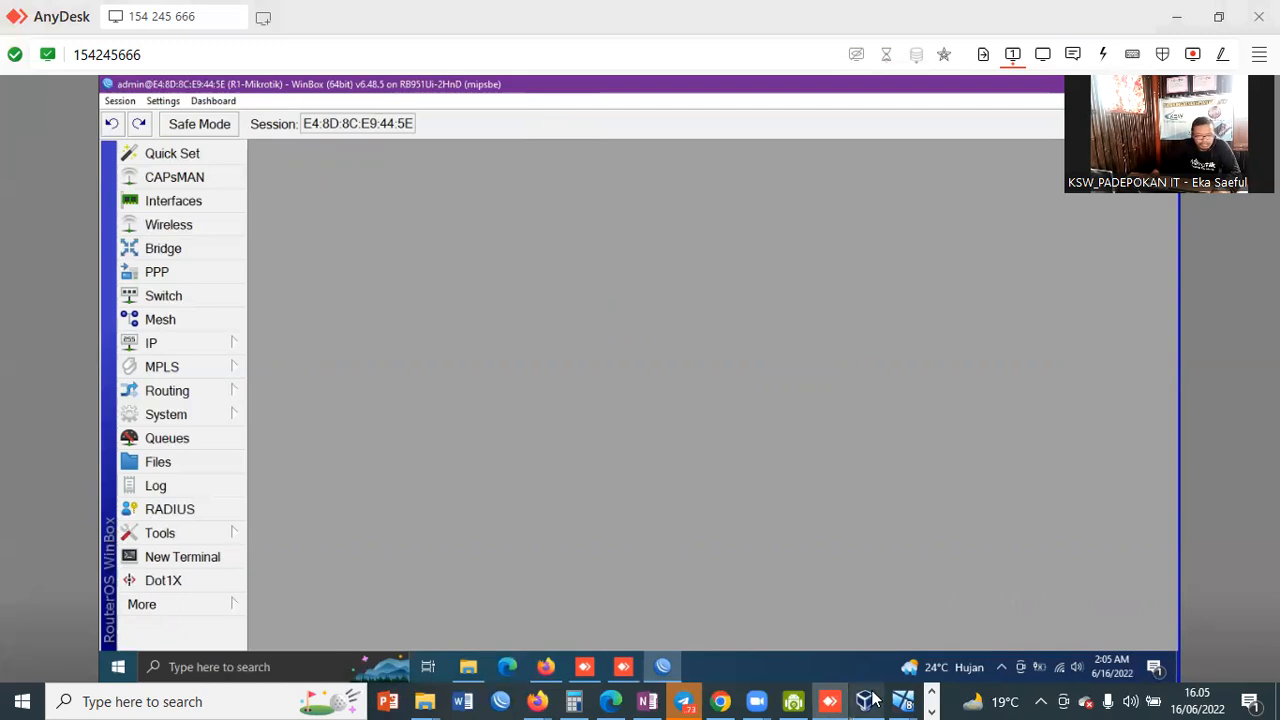
Step: Close the remote news panel, reveal hidden tray icons, and return to the router session
{"action": "mouse_move", "coordinate": [865, 701]}
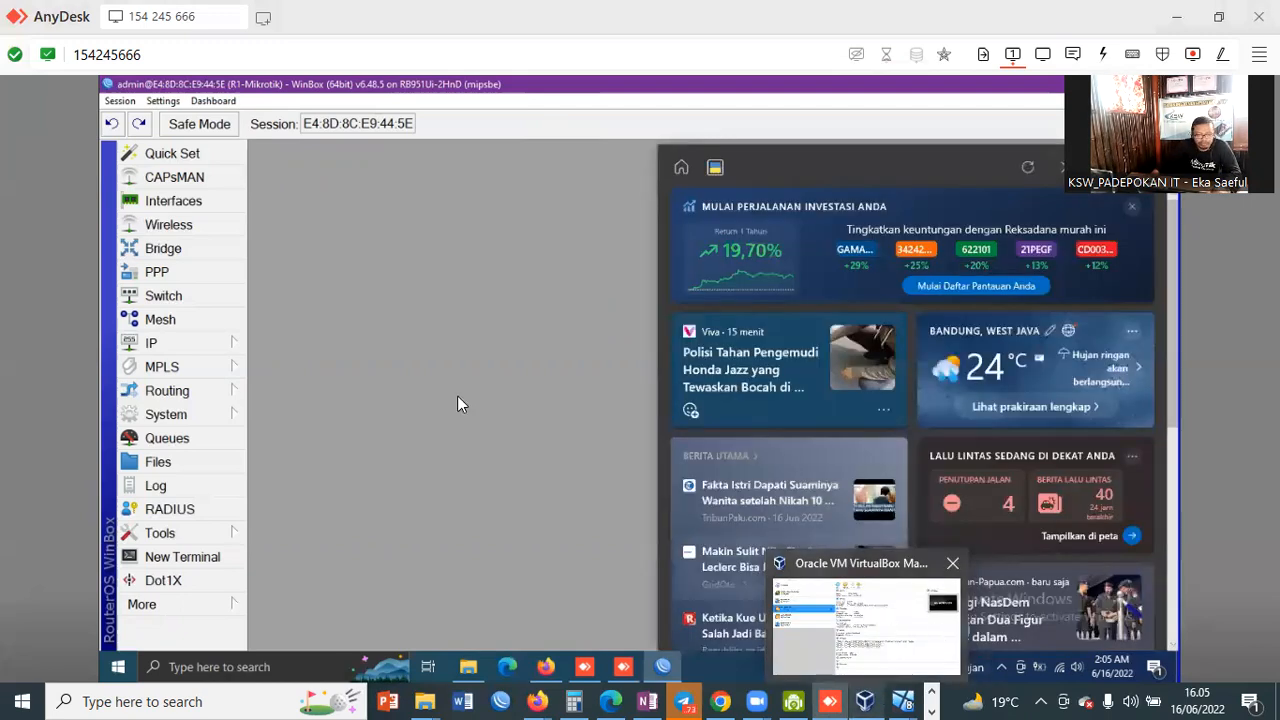
{"action": "left_click", "coordinate": [375, 338]}
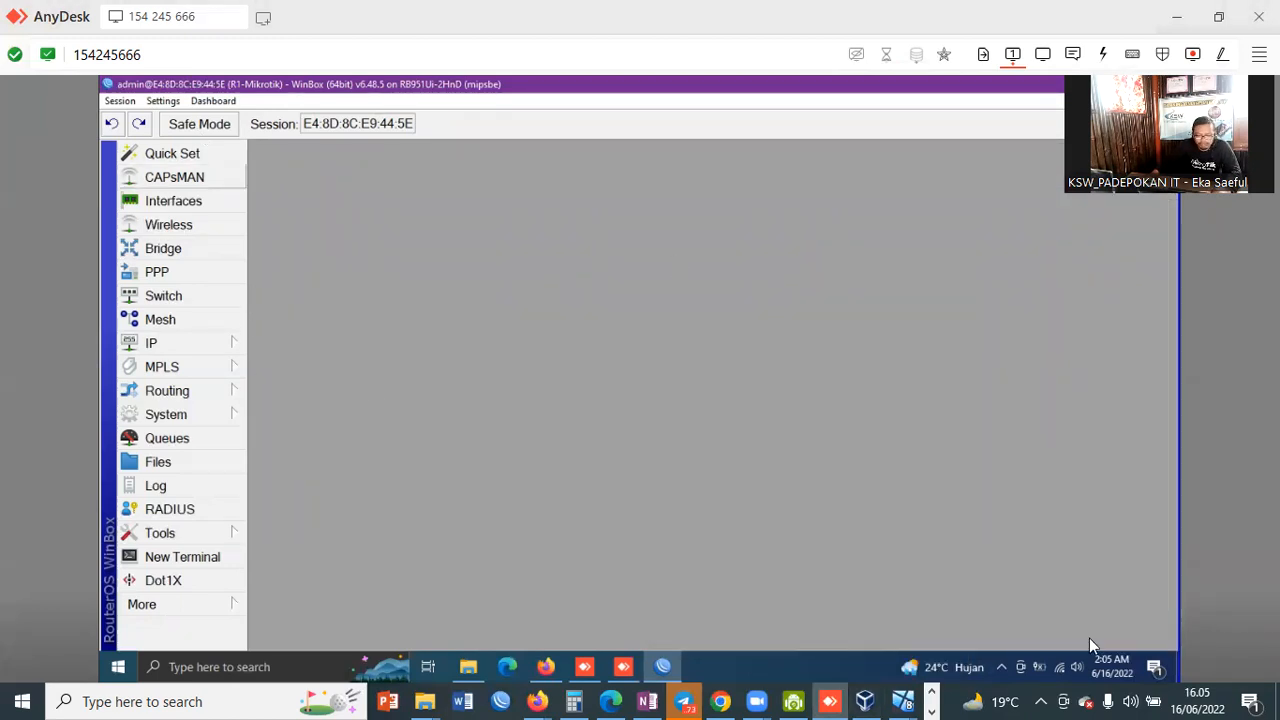
{"action": "left_click", "coordinate": [1001, 668]}
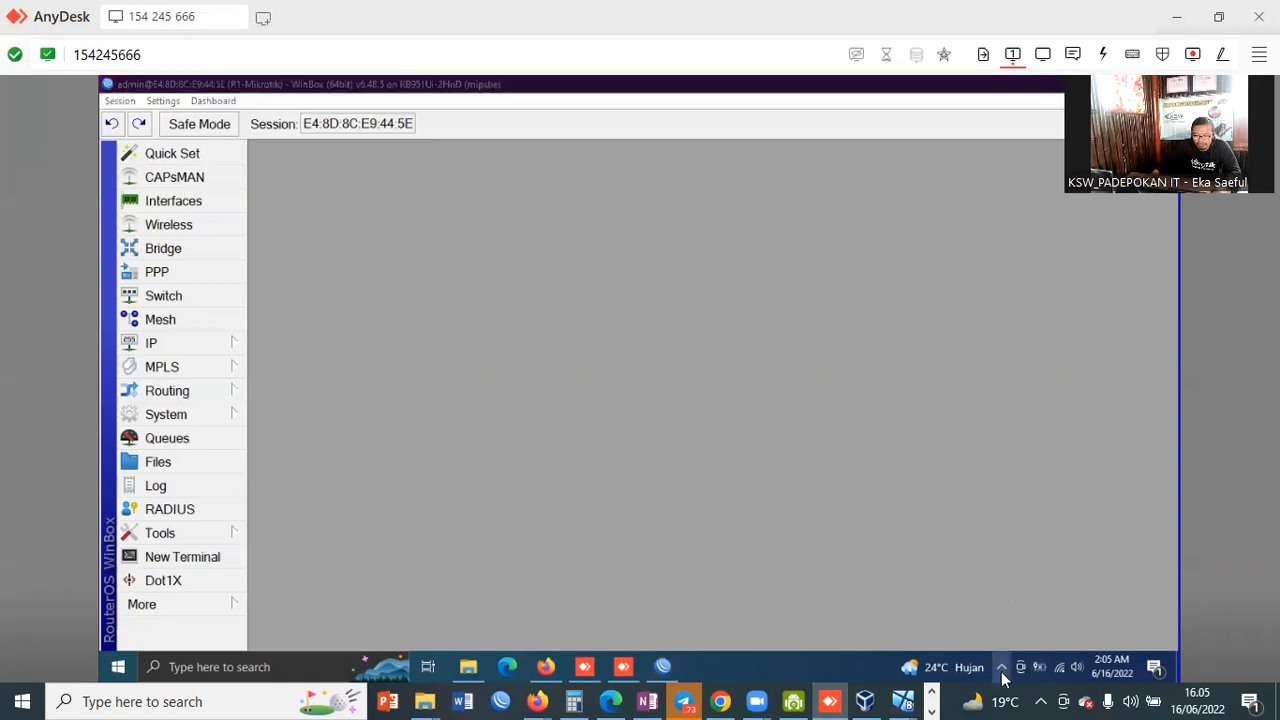
{"action": "left_click", "coordinate": [183, 230]}
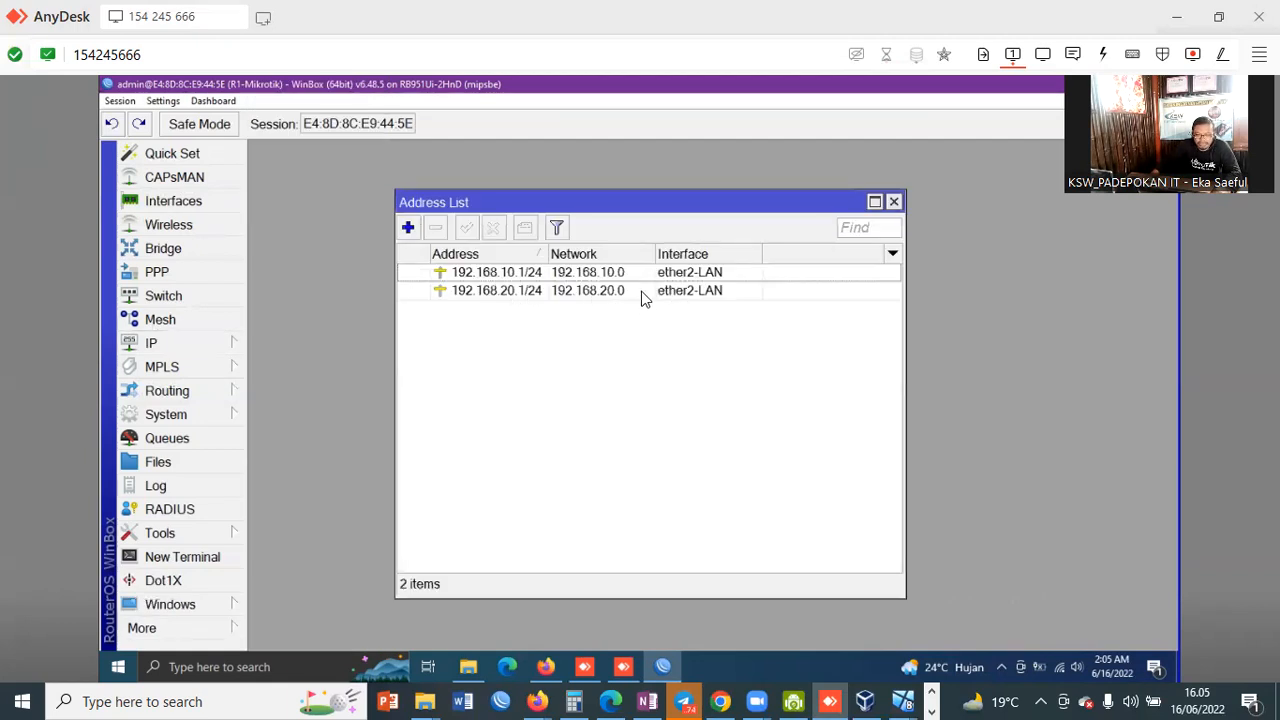
Step: Add a DHCP client on ether1-internet so the router receives 192.168.1.15/24
{"action": "mouse_move", "coordinate": [511, 302]}
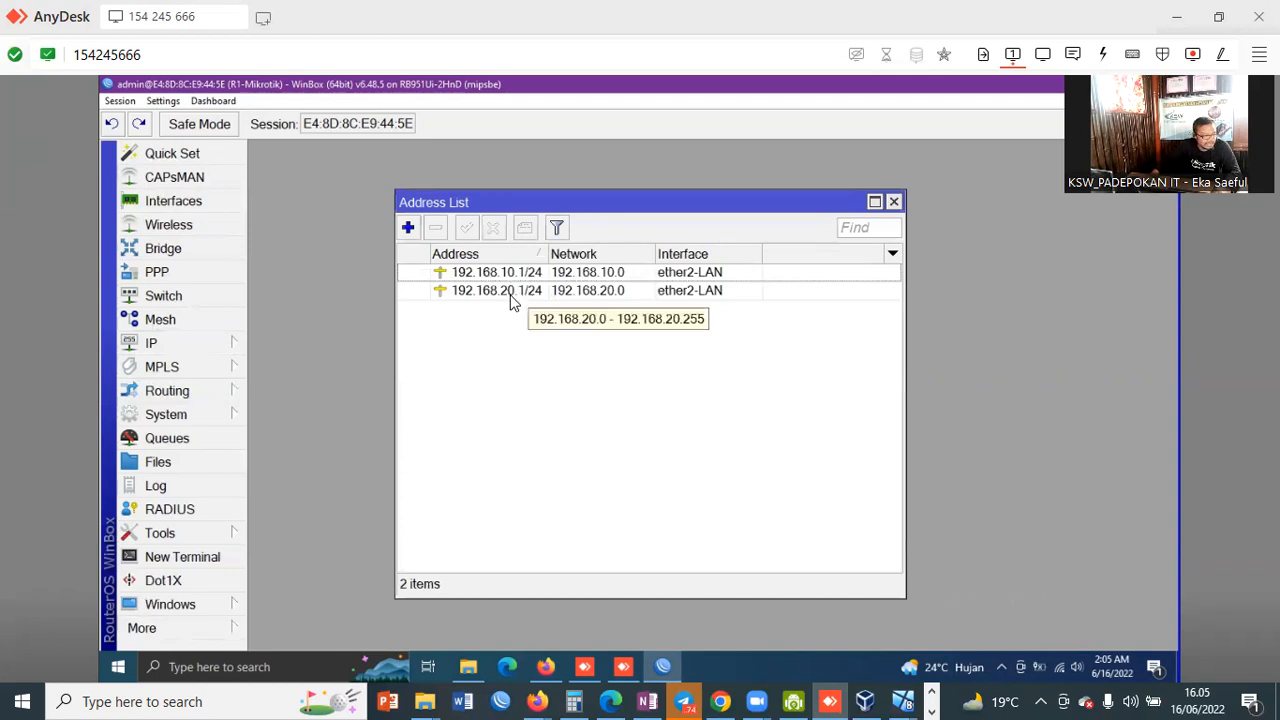
{"action": "left_click", "coordinate": [607, 298]}
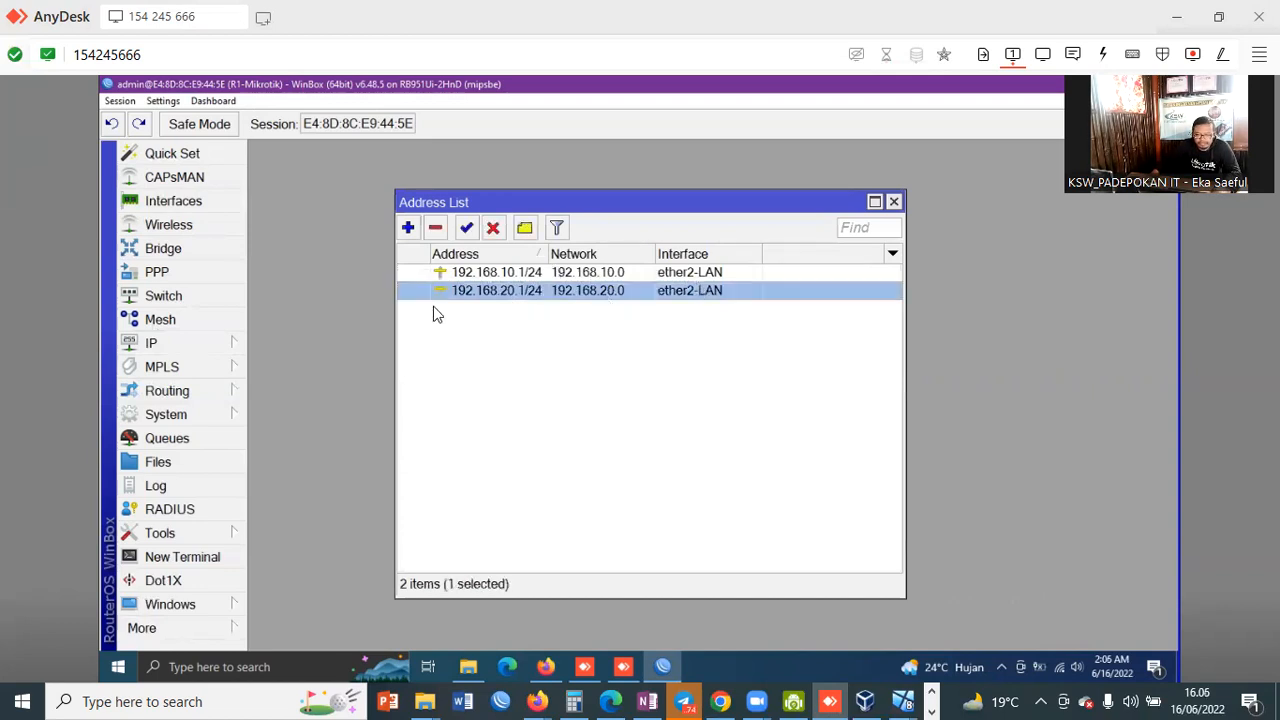
{"action": "left_click", "coordinate": [160, 345]}
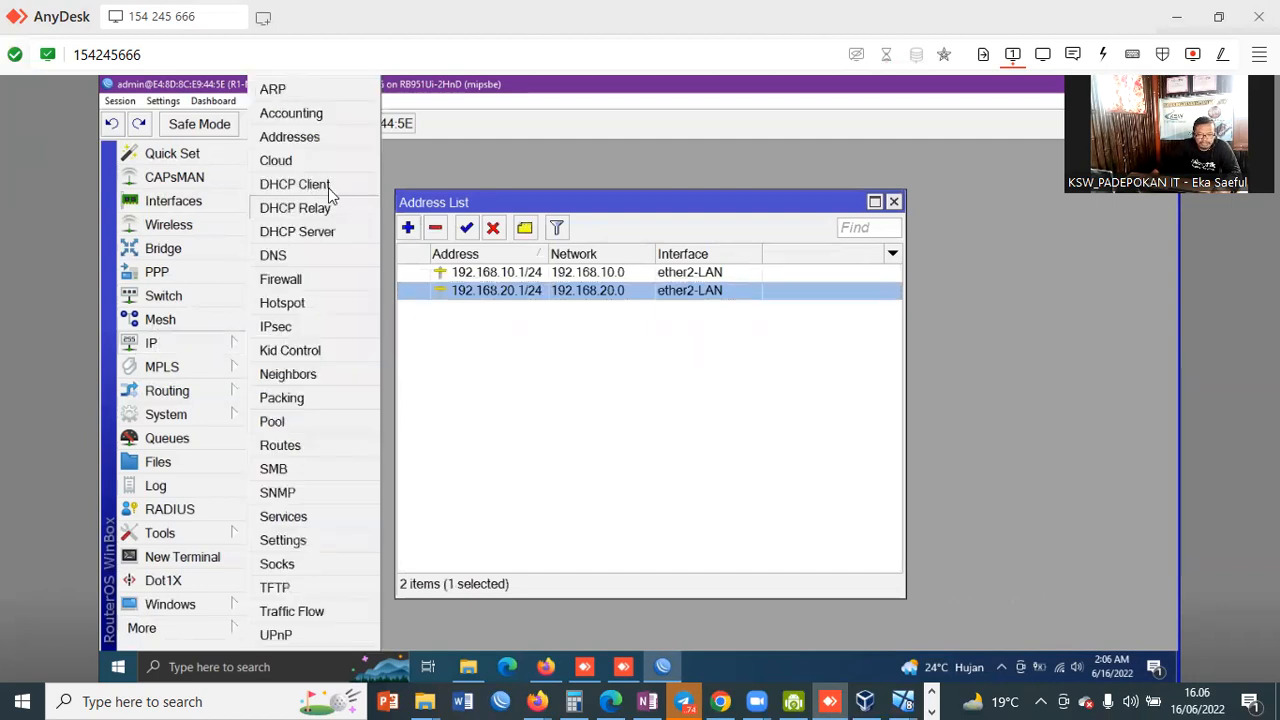
{"action": "left_click", "coordinate": [300, 186]}
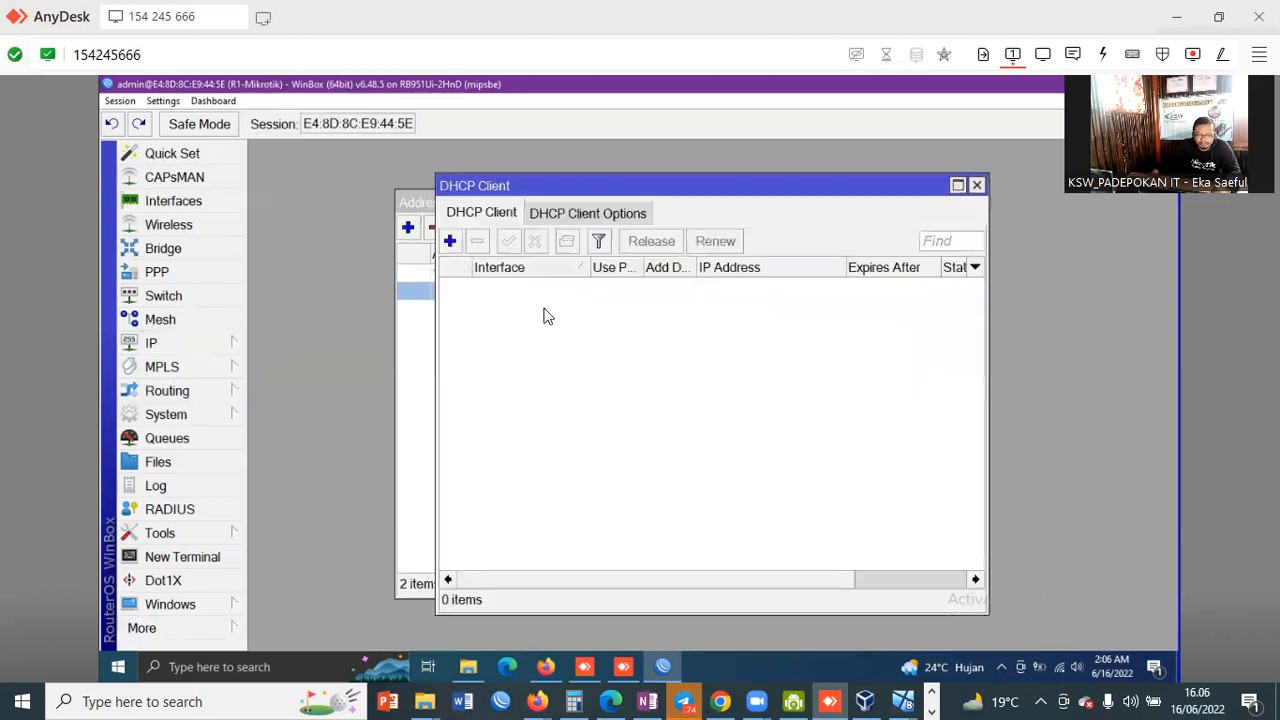
{"action": "left_click", "coordinate": [449, 241]}
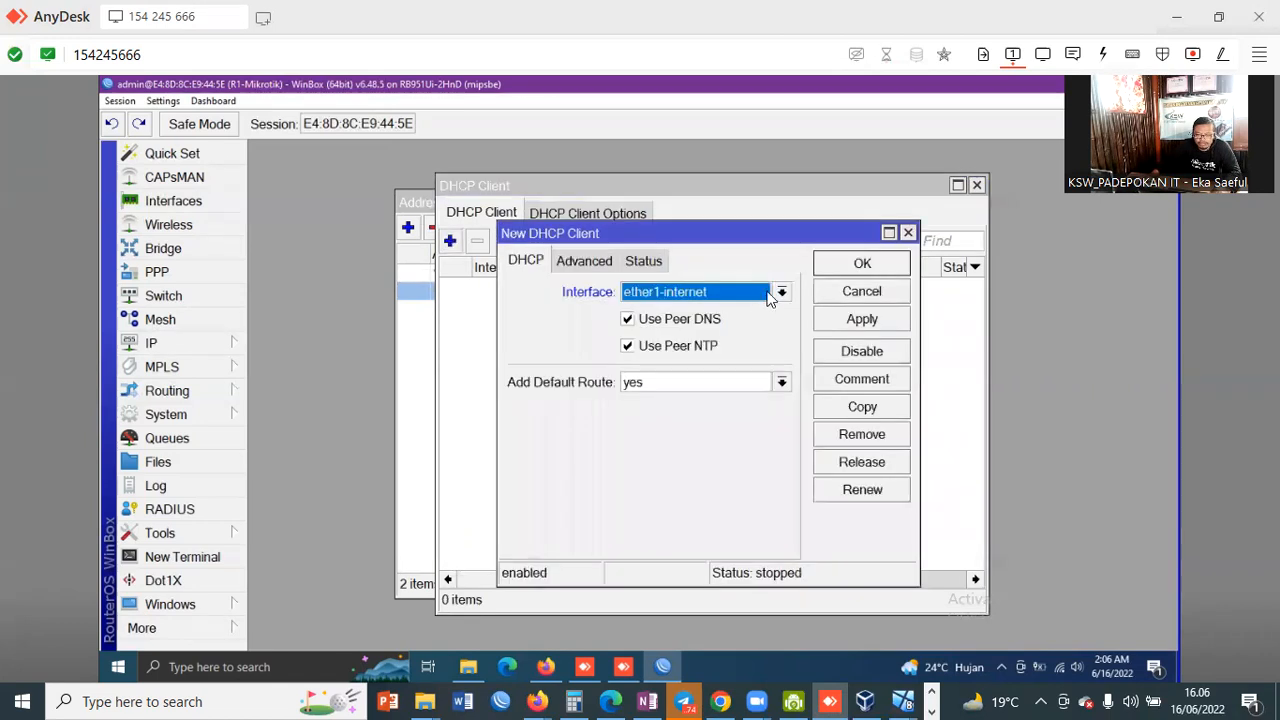
{"action": "left_click", "coordinate": [889, 326]}
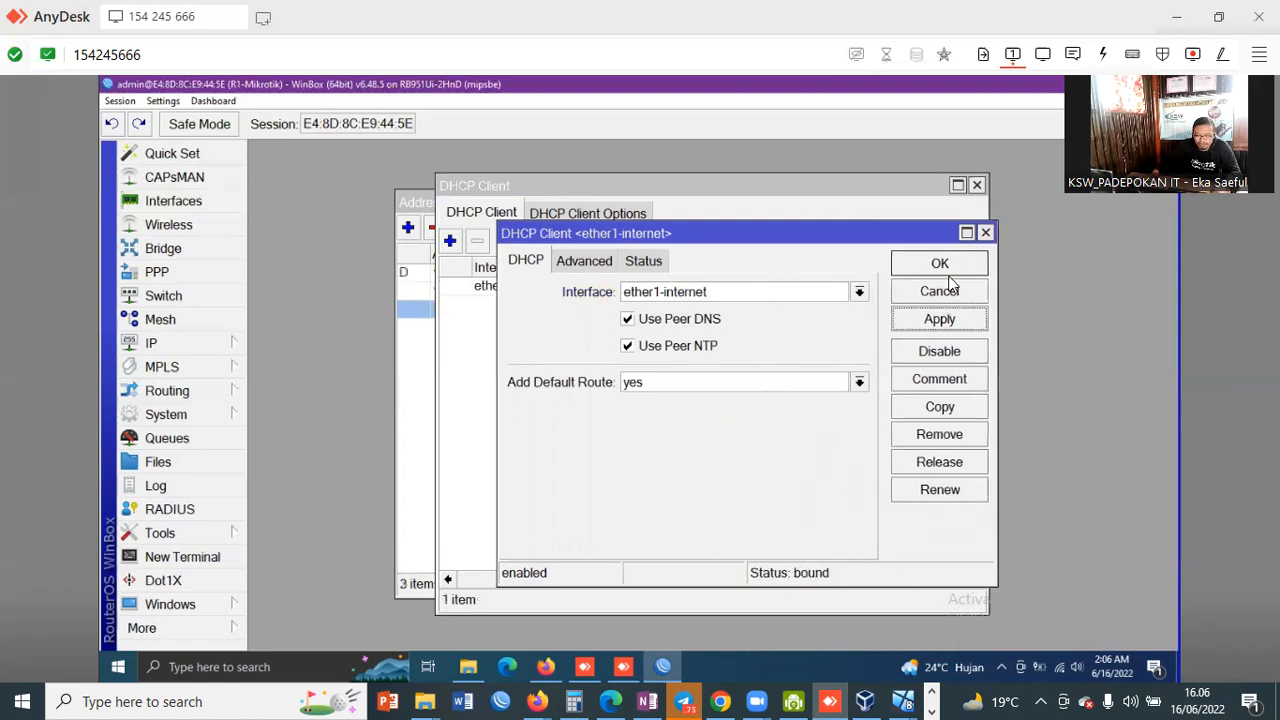
{"action": "left_click", "coordinate": [940, 265]}
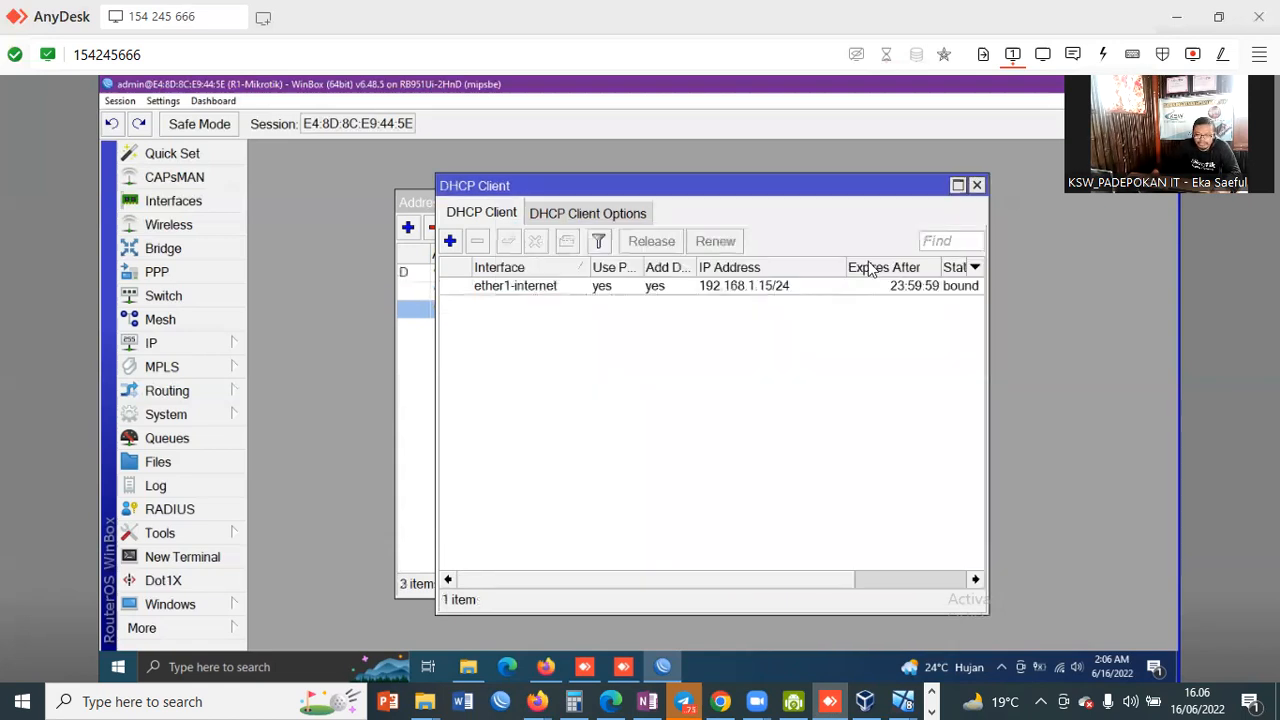
{"action": "left_click", "coordinate": [976, 185]}
{"action": "left_click", "coordinate": [180, 556]}
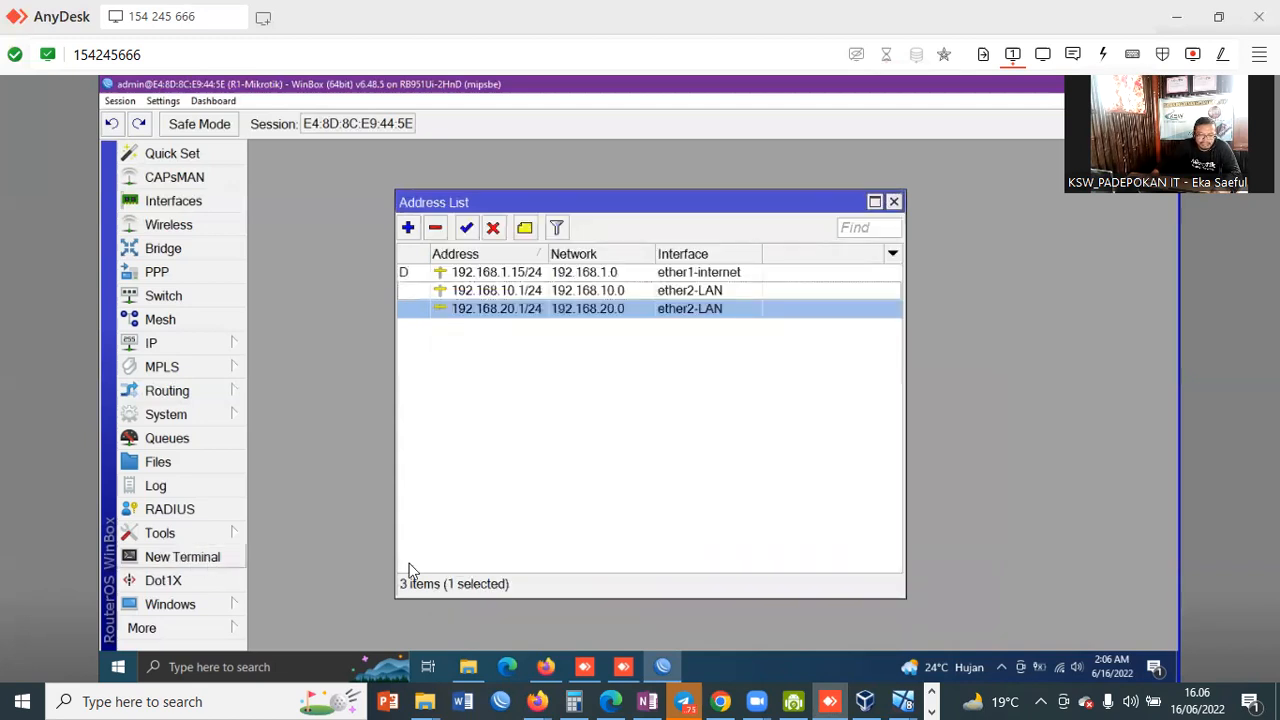
{"action": "type", "text": "ping google."}
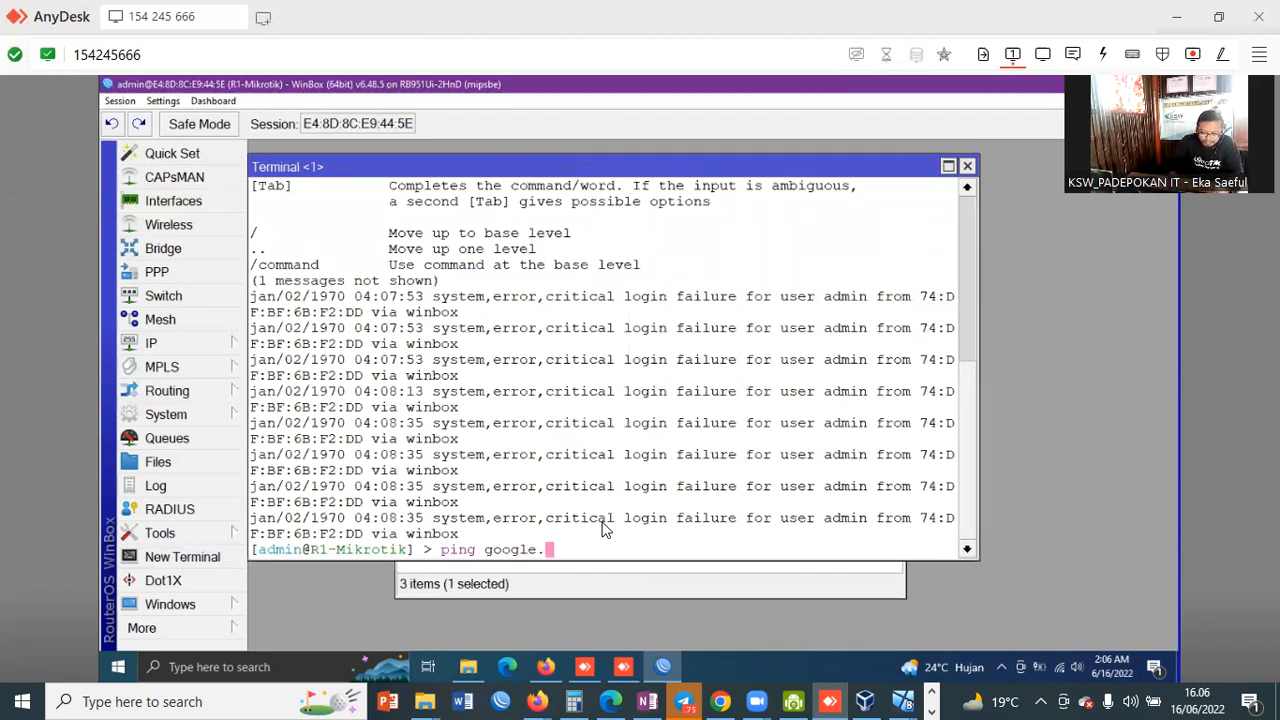
{"action": "type", "text": "com"}
{"action": "key", "text": "Return"}
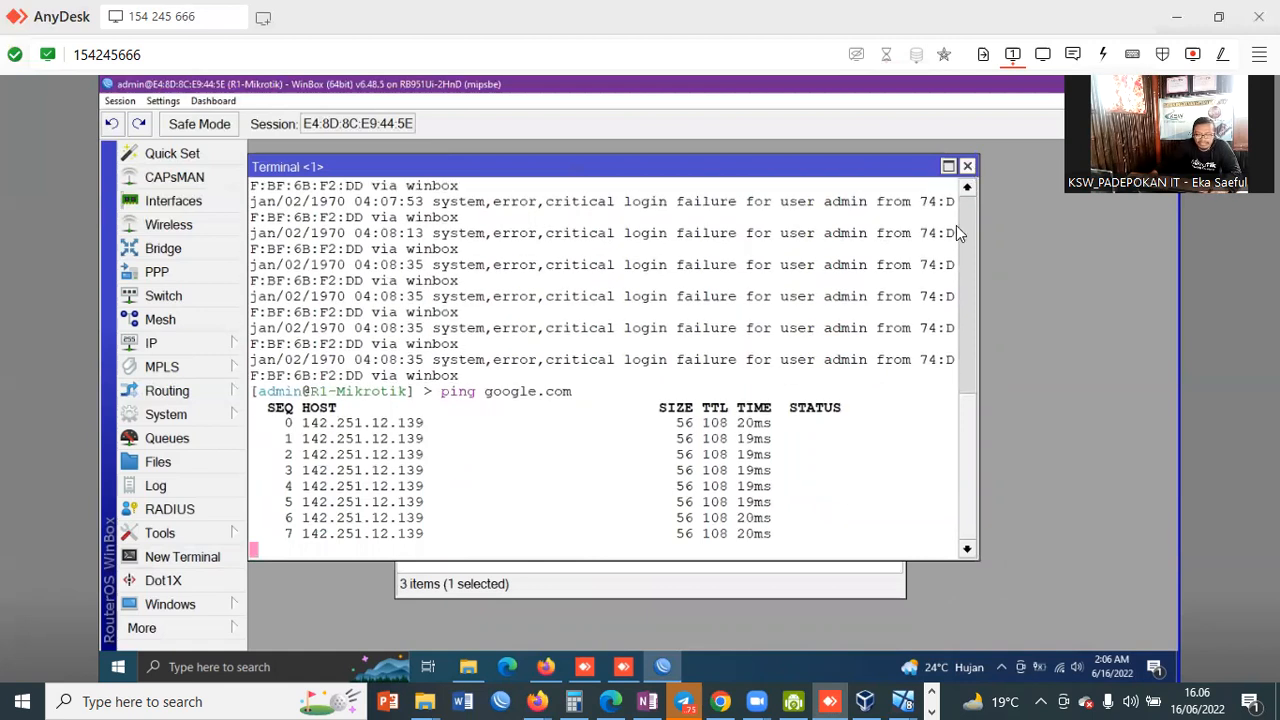
{"action": "left_click", "coordinate": [967, 166]}
{"action": "left_click", "coordinate": [163, 345]}
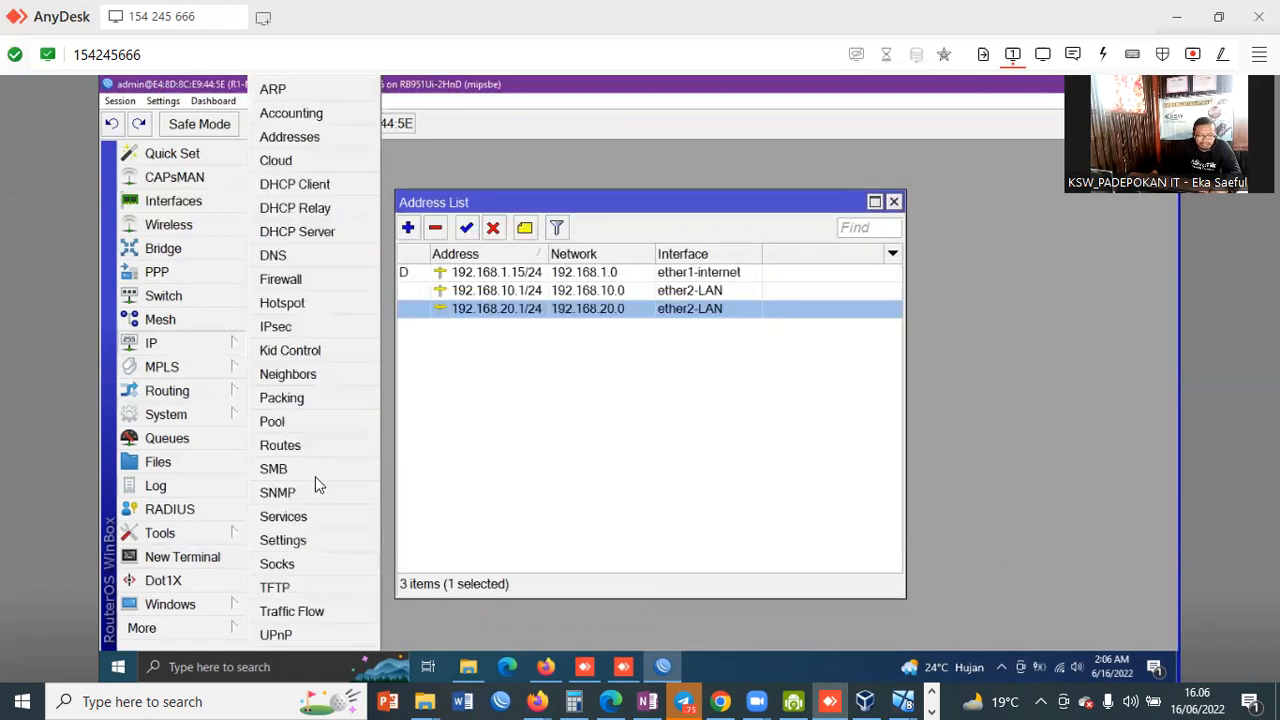
{"action": "left_click", "coordinate": [282, 447]}
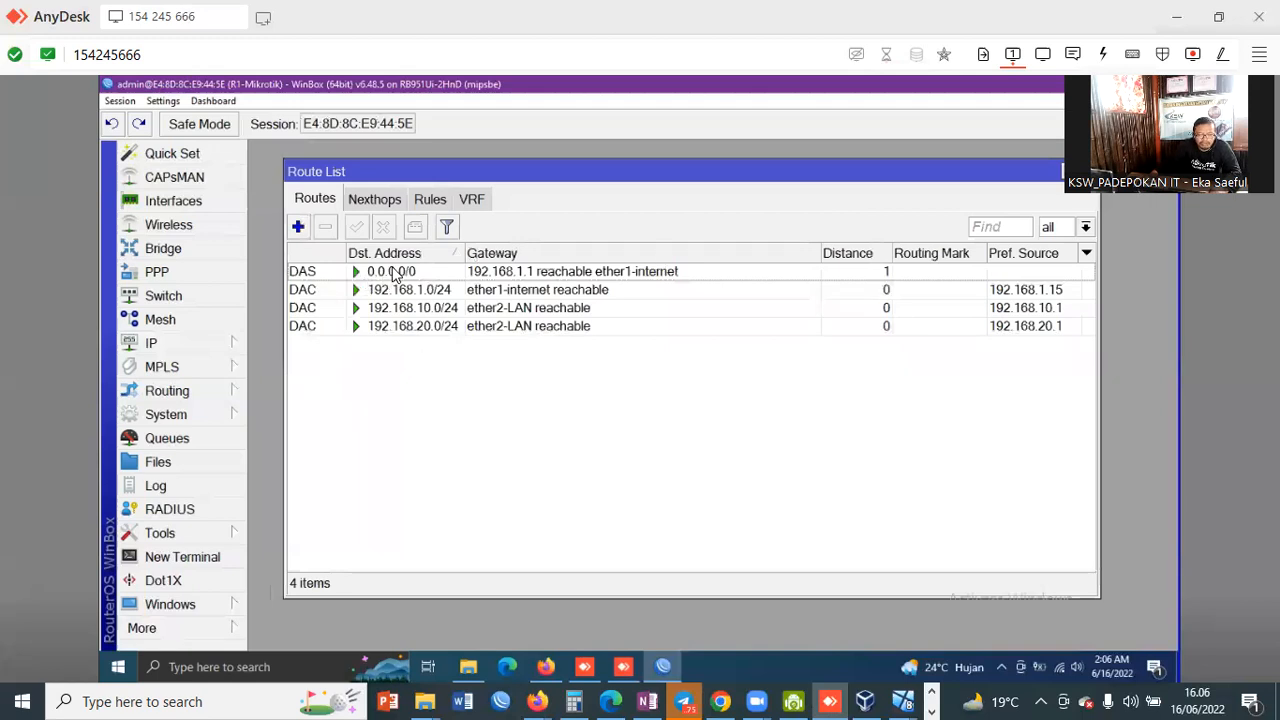
{"action": "left_click", "coordinate": [312, 275]}
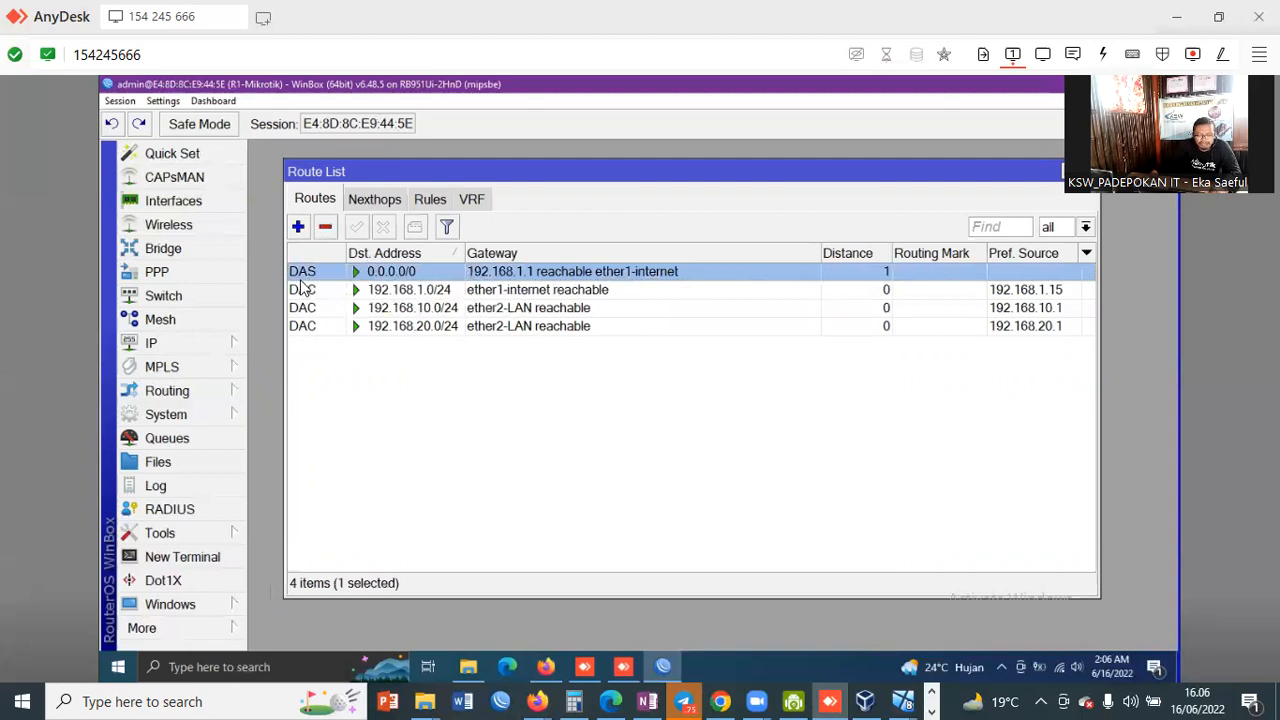
{"action": "left_click_drag", "start_coordinate": [914, 162], "coordinate": [911, 220]}
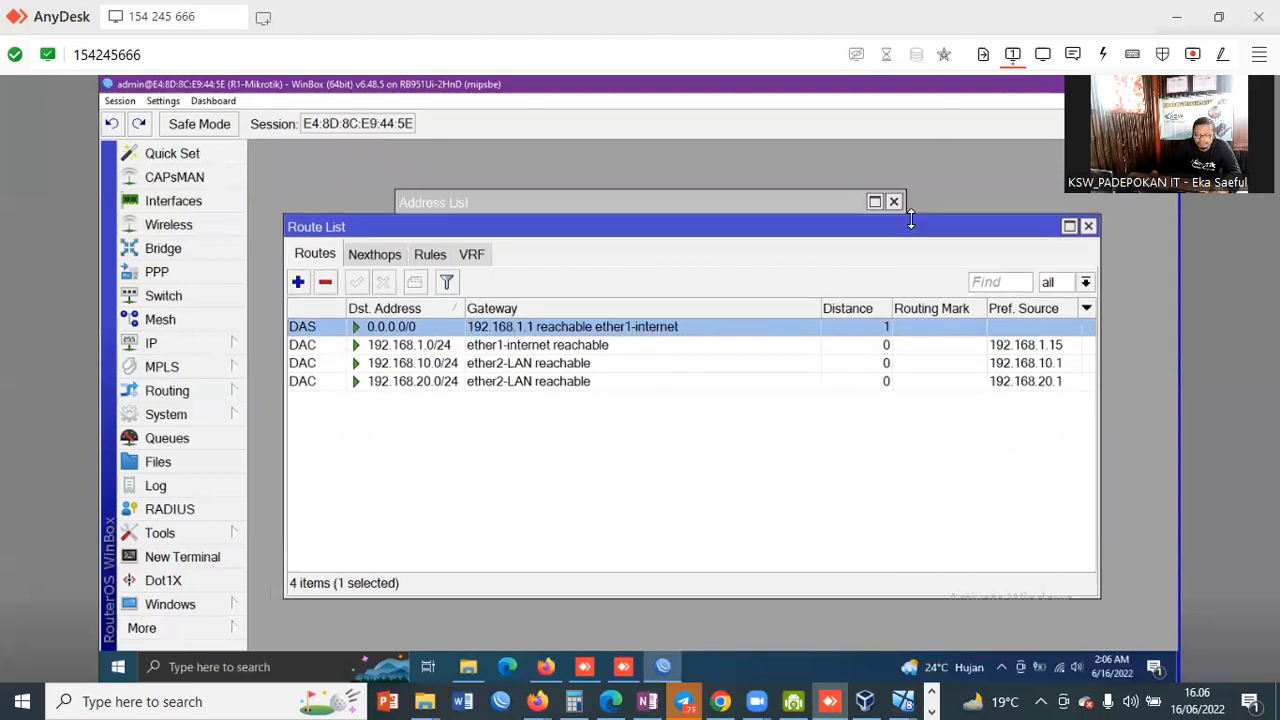
{"action": "left_click", "coordinate": [1088, 227]}
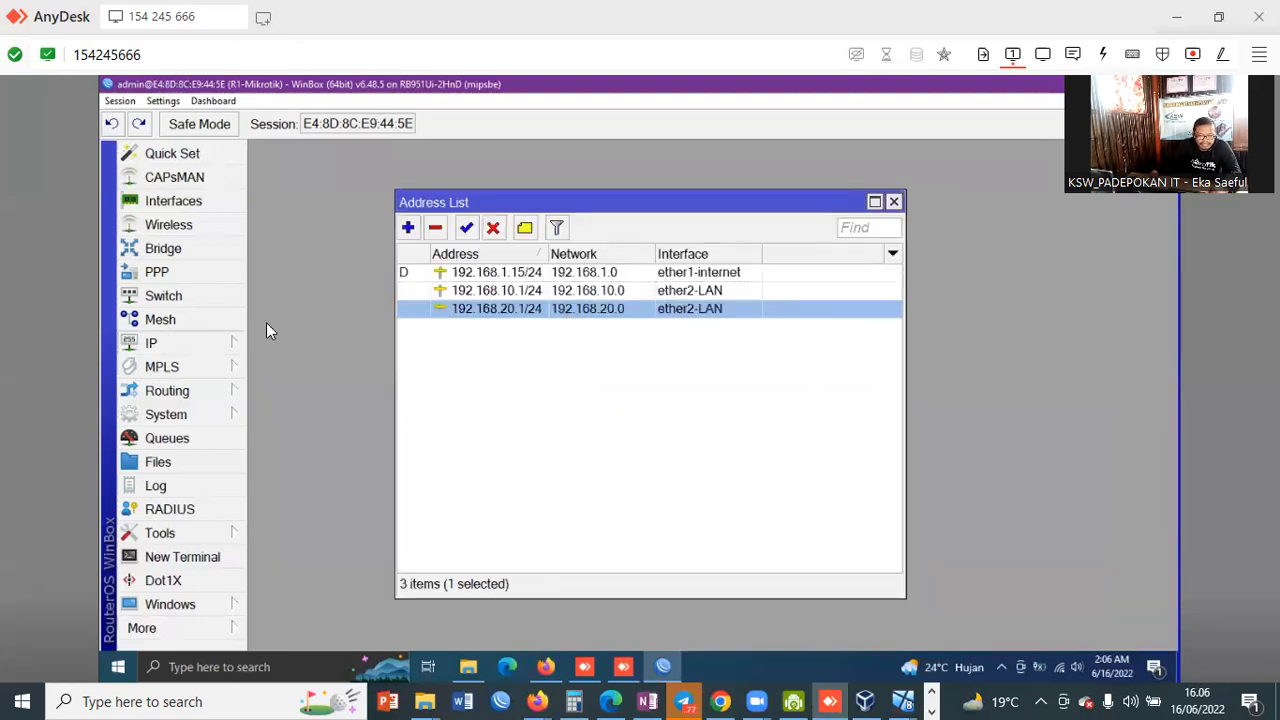
Step: Start DHCP Setup and choose ether2-LAN as the interface to serve
{"action": "left_click", "coordinate": [200, 343]}
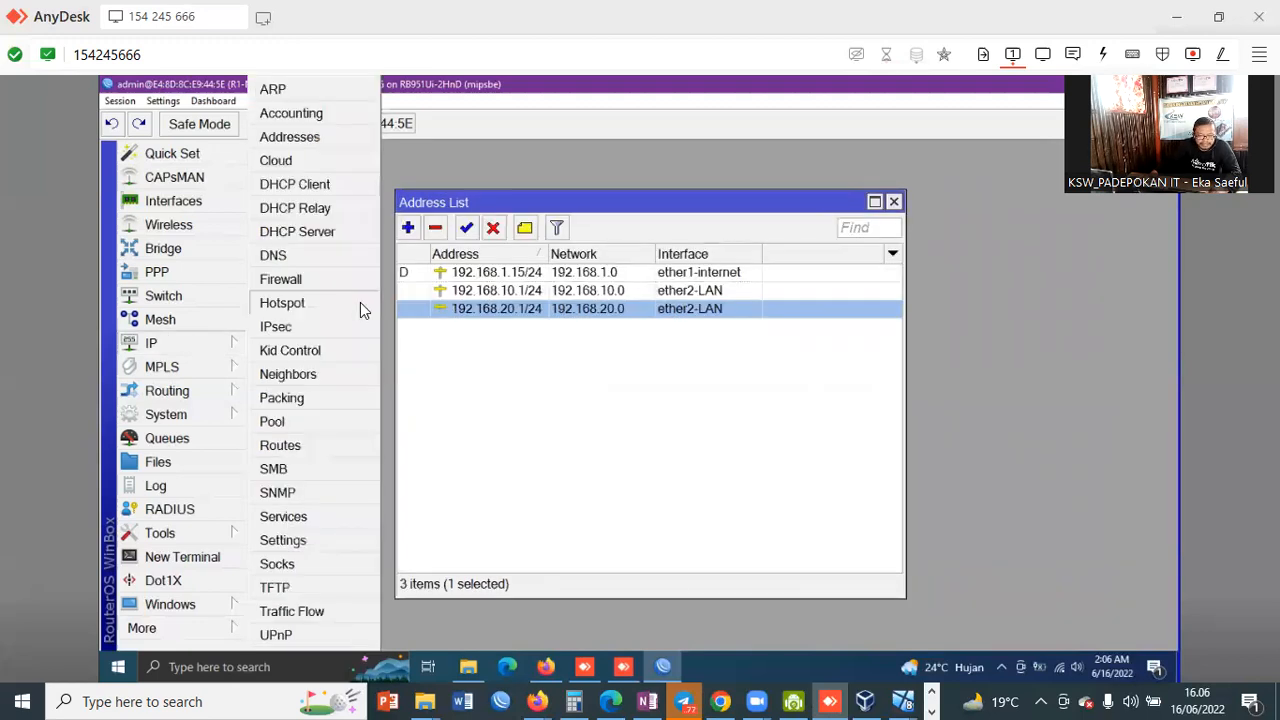
{"action": "left_click", "coordinate": [330, 238]}
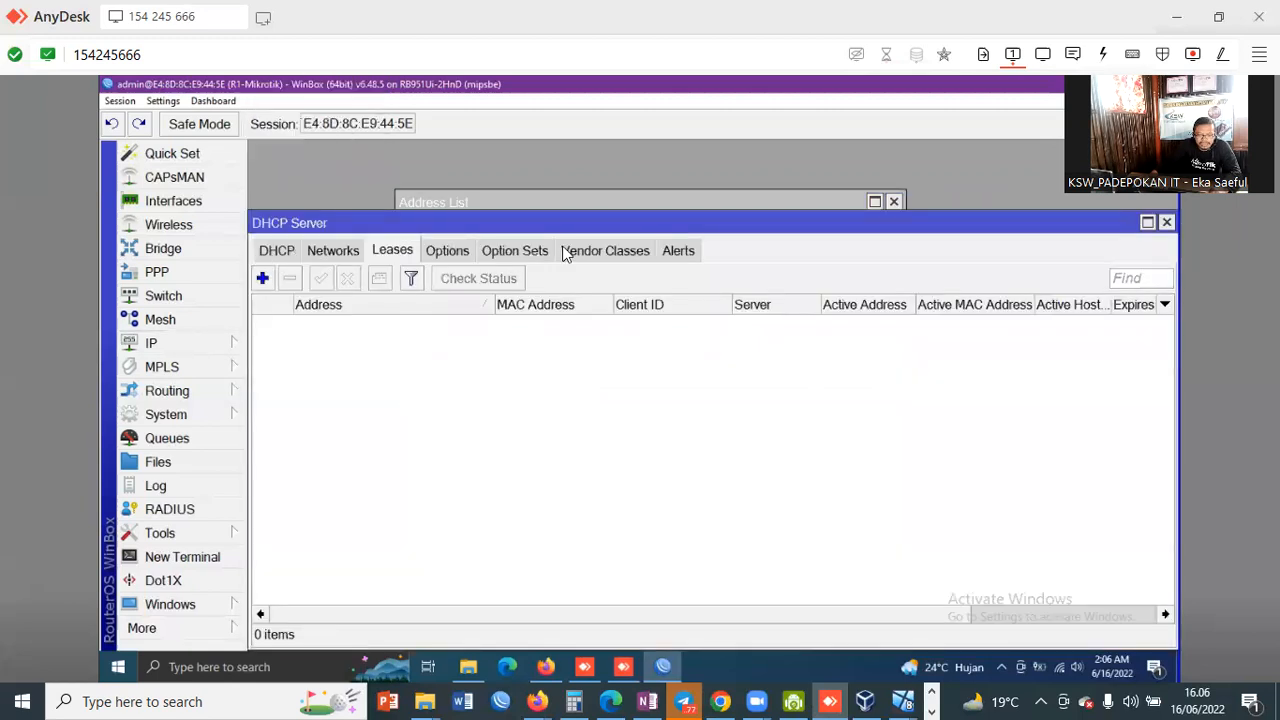
{"action": "left_click", "coordinate": [277, 251]}
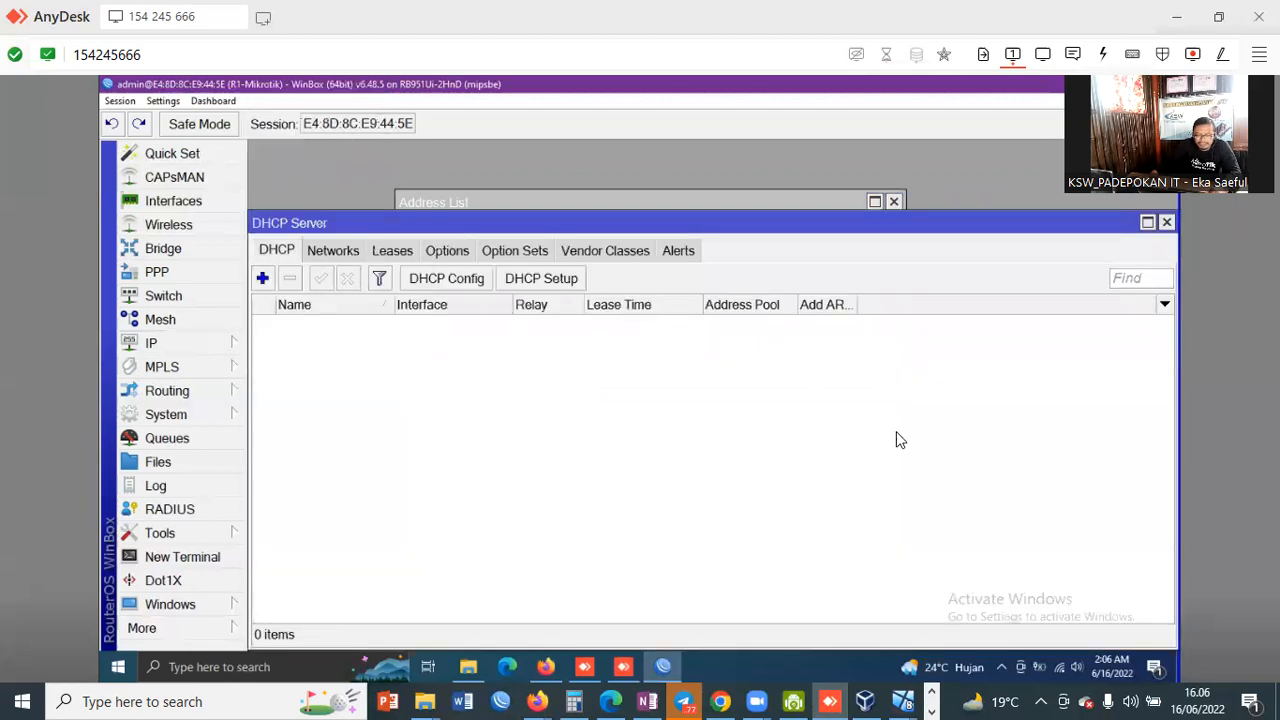
{"action": "left_click", "coordinate": [571, 283]}
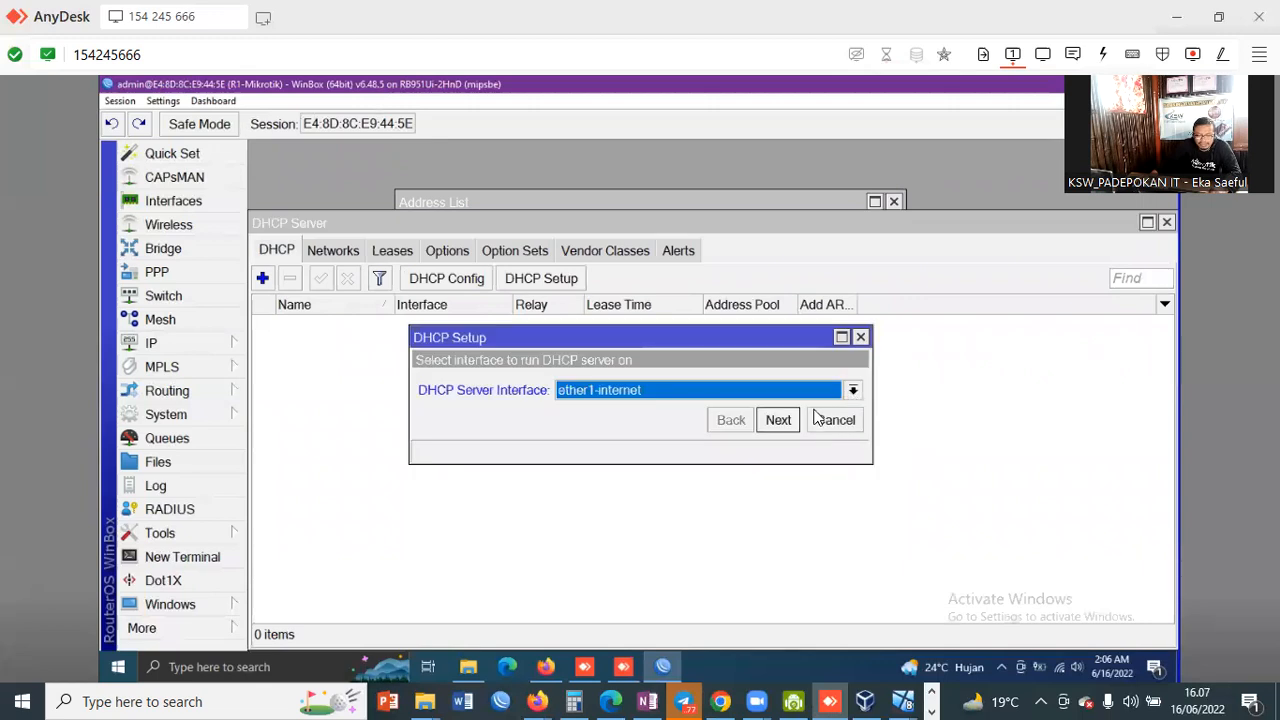
{"action": "left_click", "coordinate": [853, 391]}
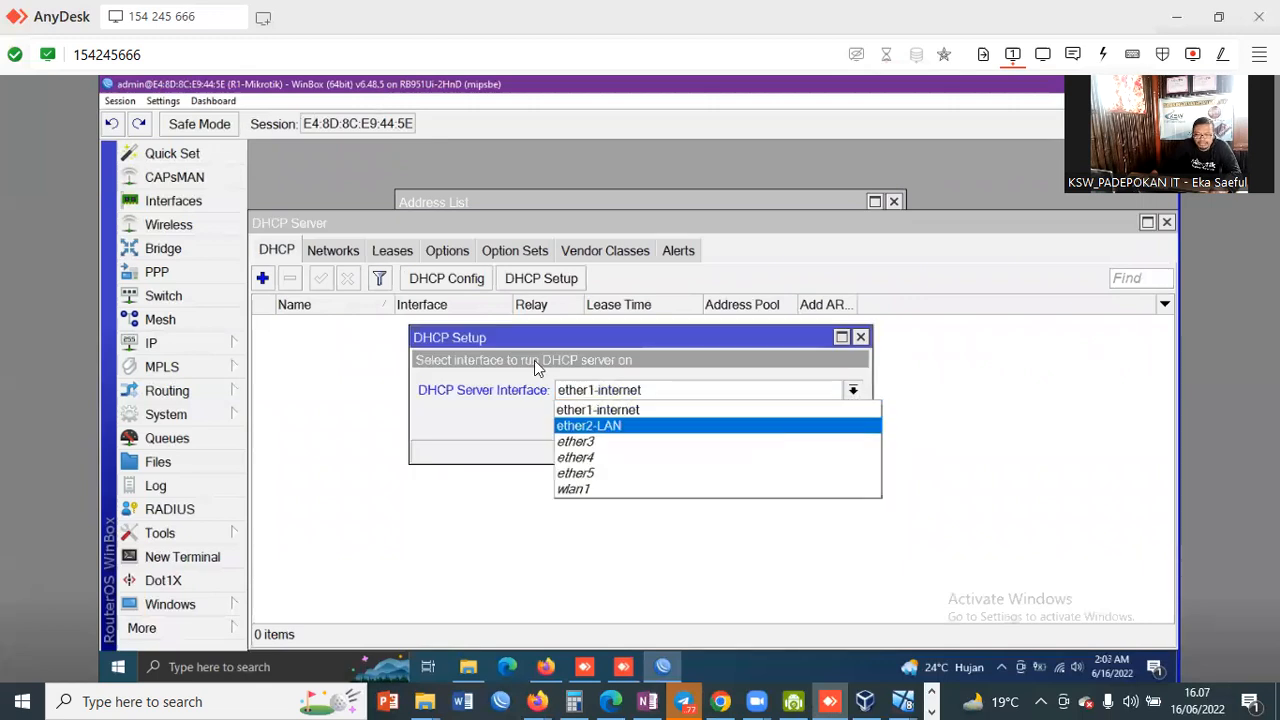
{"action": "left_click", "coordinate": [760, 428]}
{"action": "left_click", "coordinate": [778, 420]}
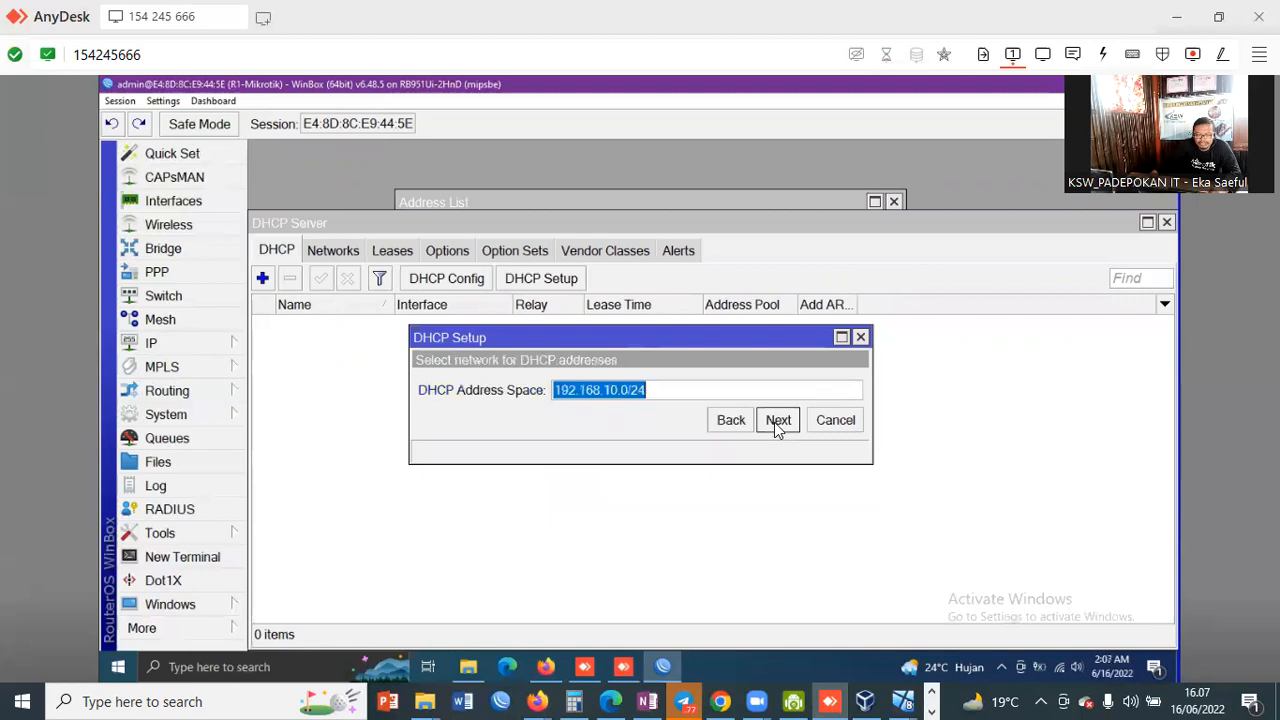
Step: Accept address space 192.168.10.0/24, gateway, pool, DNS 192.168.1.1 and 00:10:00 lease time
{"action": "left_click", "coordinate": [650, 390]}
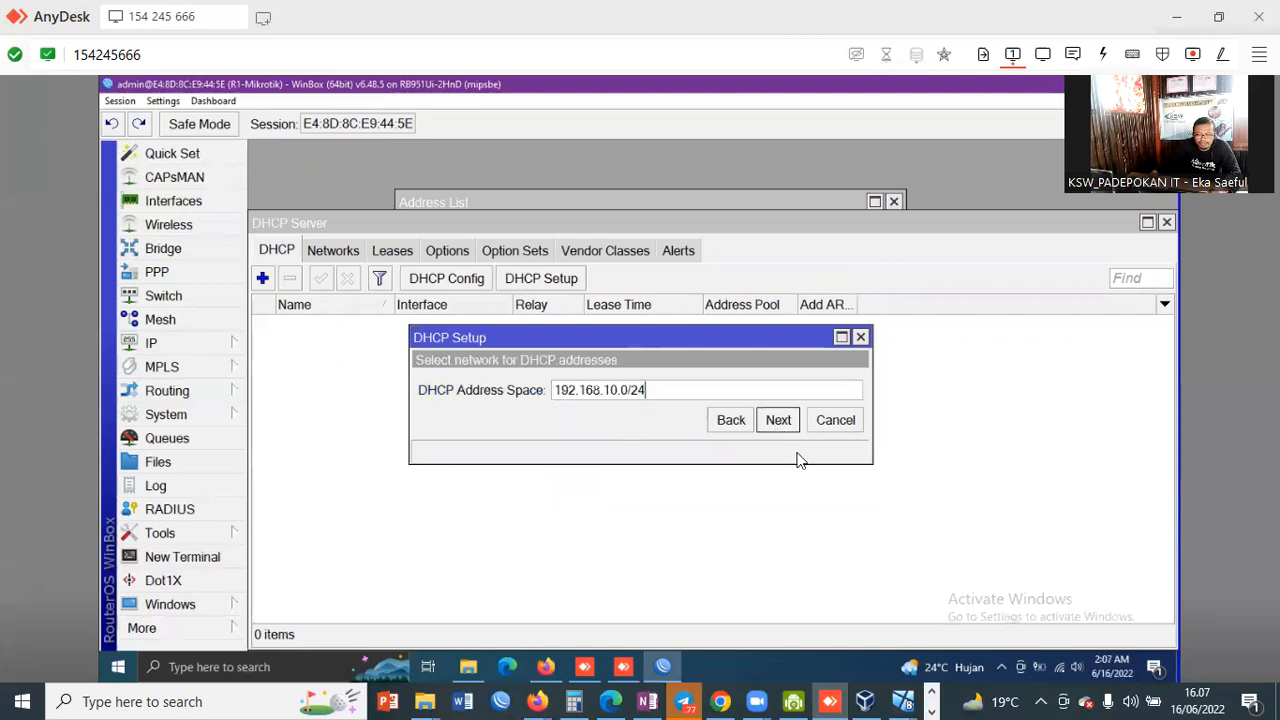
{"action": "left_click", "coordinate": [778, 420]}
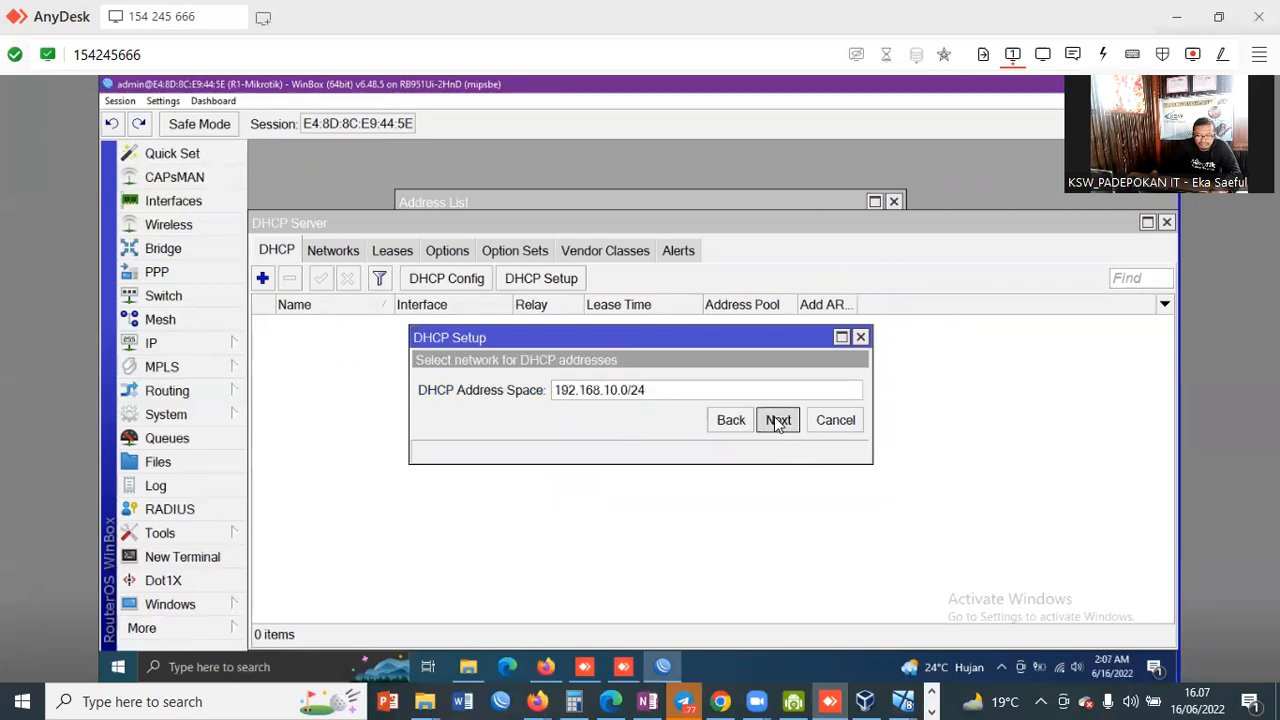
{"action": "left_click", "coordinate": [778, 422]}
{"action": "left_click", "coordinate": [784, 423]}
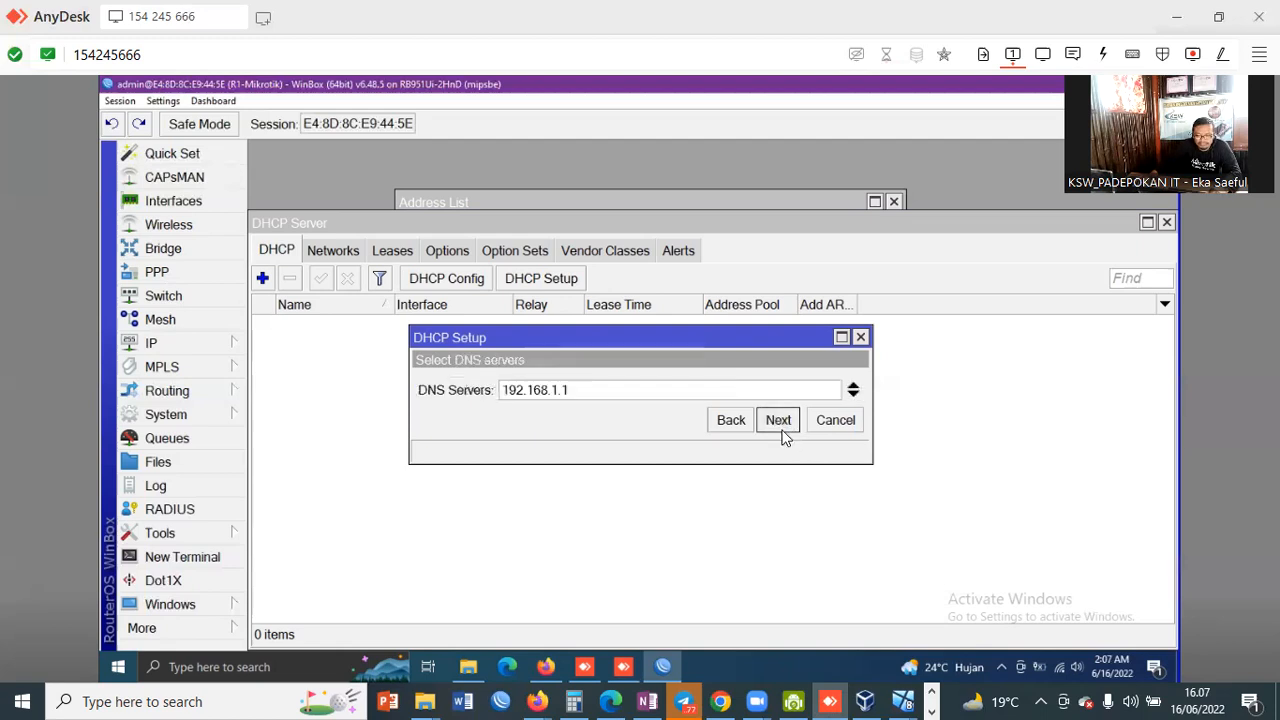
{"action": "left_click", "coordinate": [784, 433]}
{"action": "left_click", "coordinate": [784, 437]}
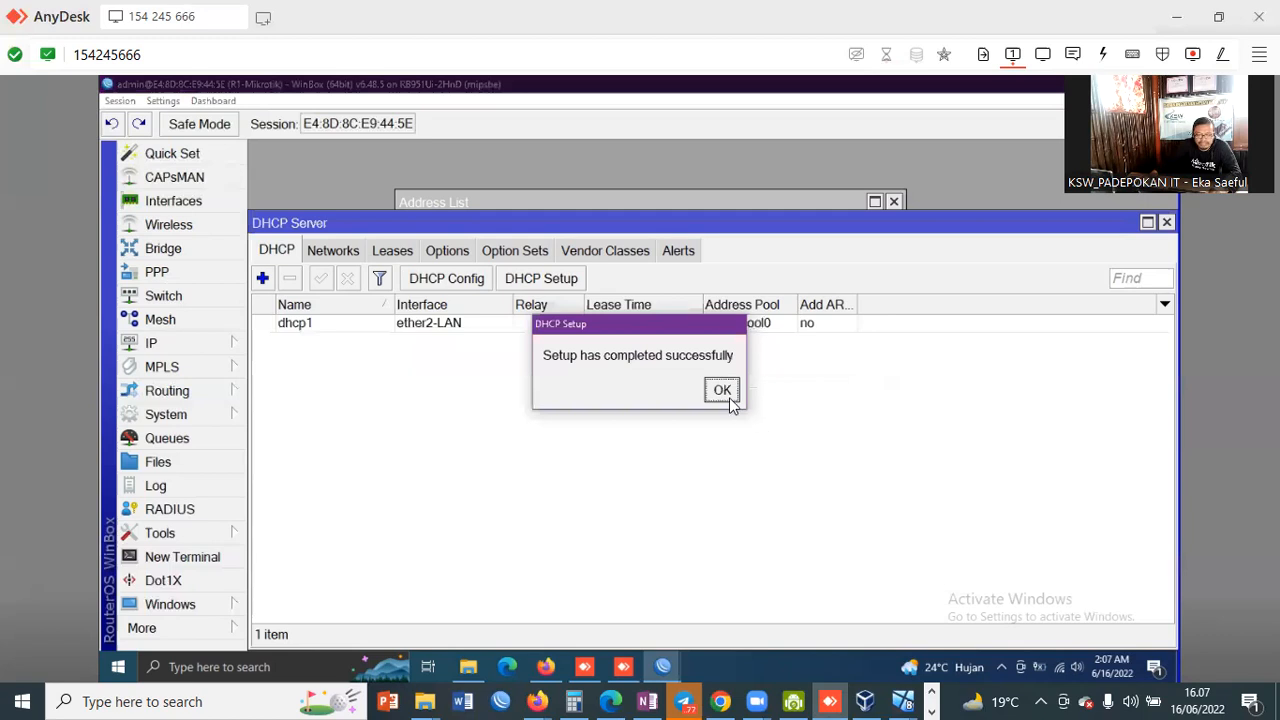
{"action": "left_click", "coordinate": [724, 392]}
Step: Create a srcnat NAT rule with out-interface ether1-internet and action masquerade
{"action": "left_click", "coordinate": [240, 344]}
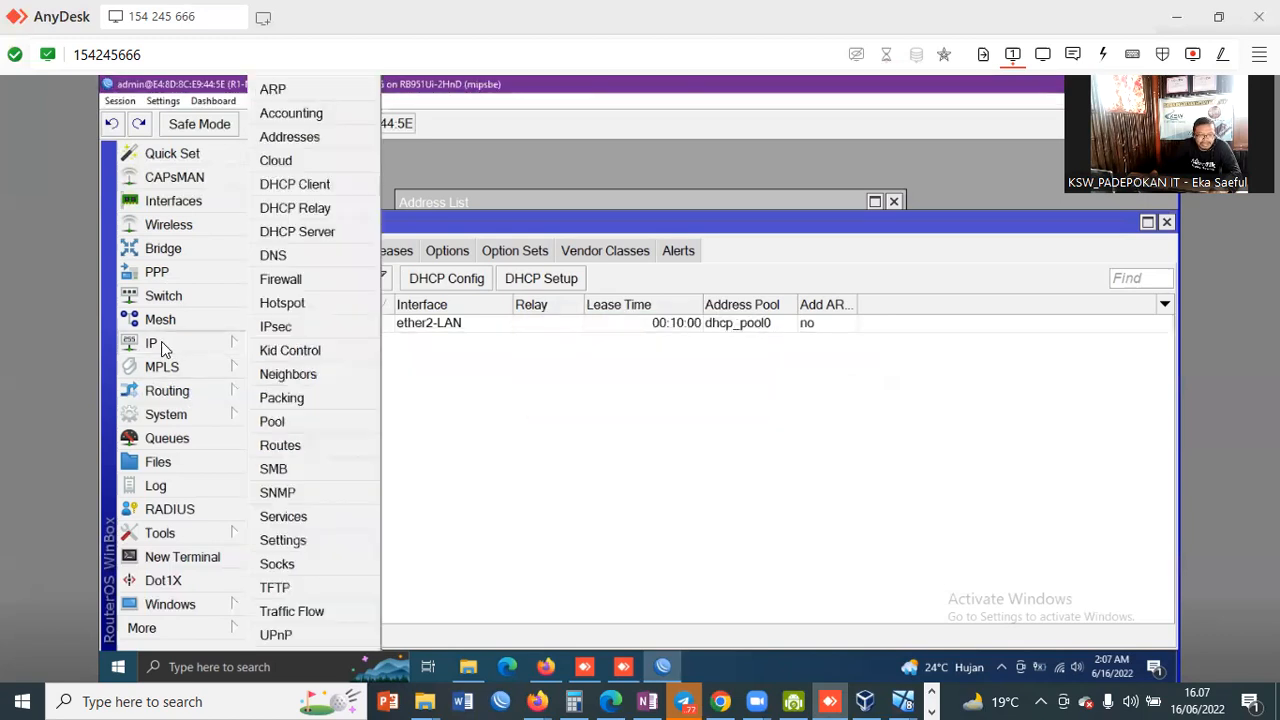
{"action": "left_click", "coordinate": [280, 279]}
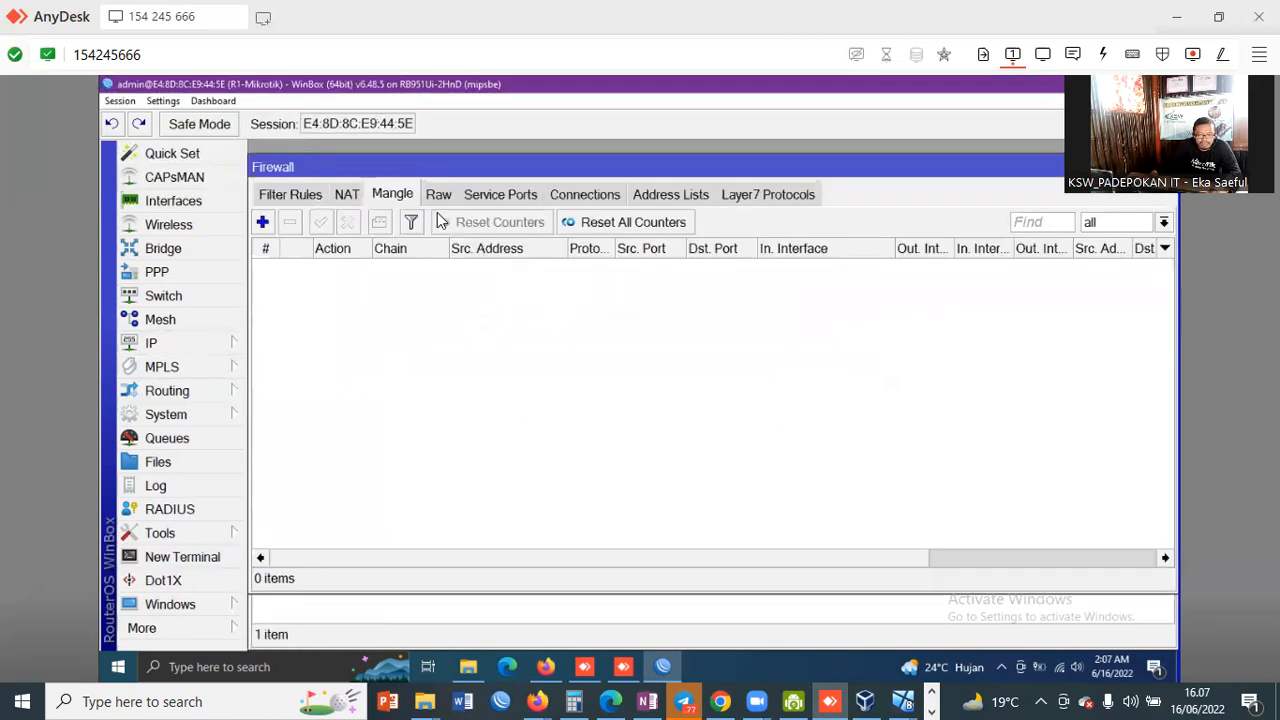
{"action": "left_click", "coordinate": [343, 194]}
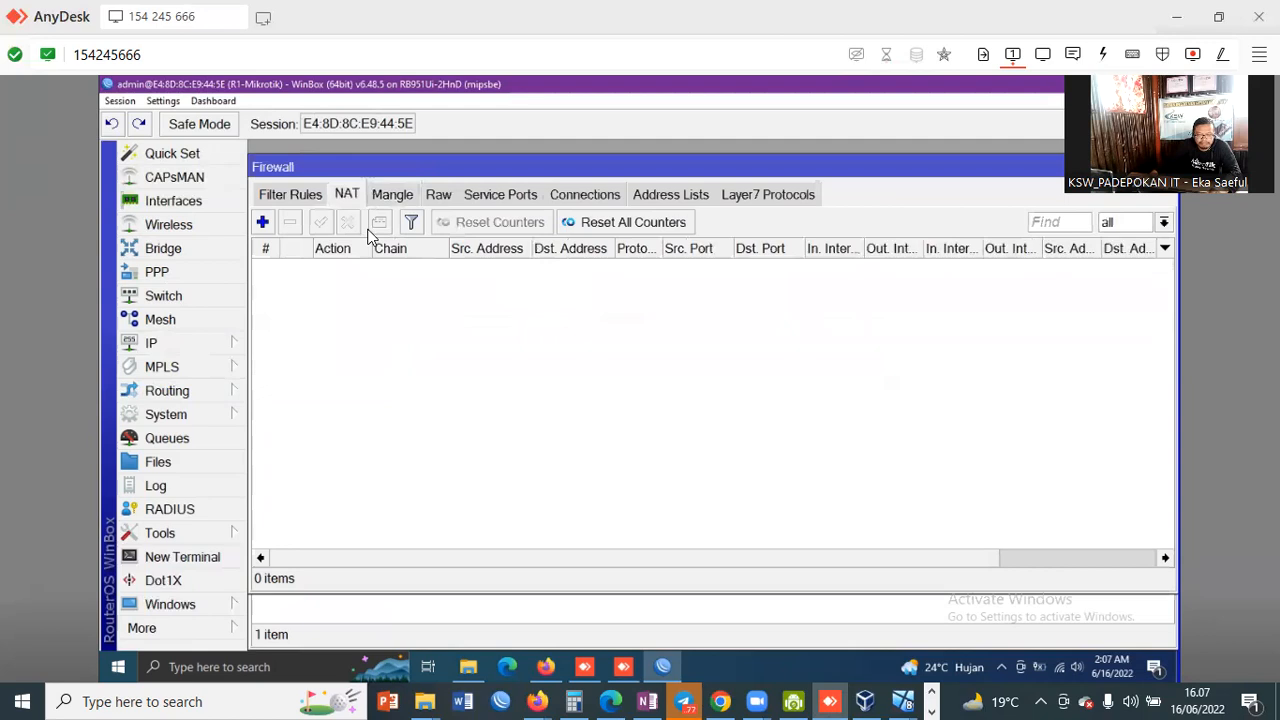
{"action": "left_click", "coordinate": [262, 224]}
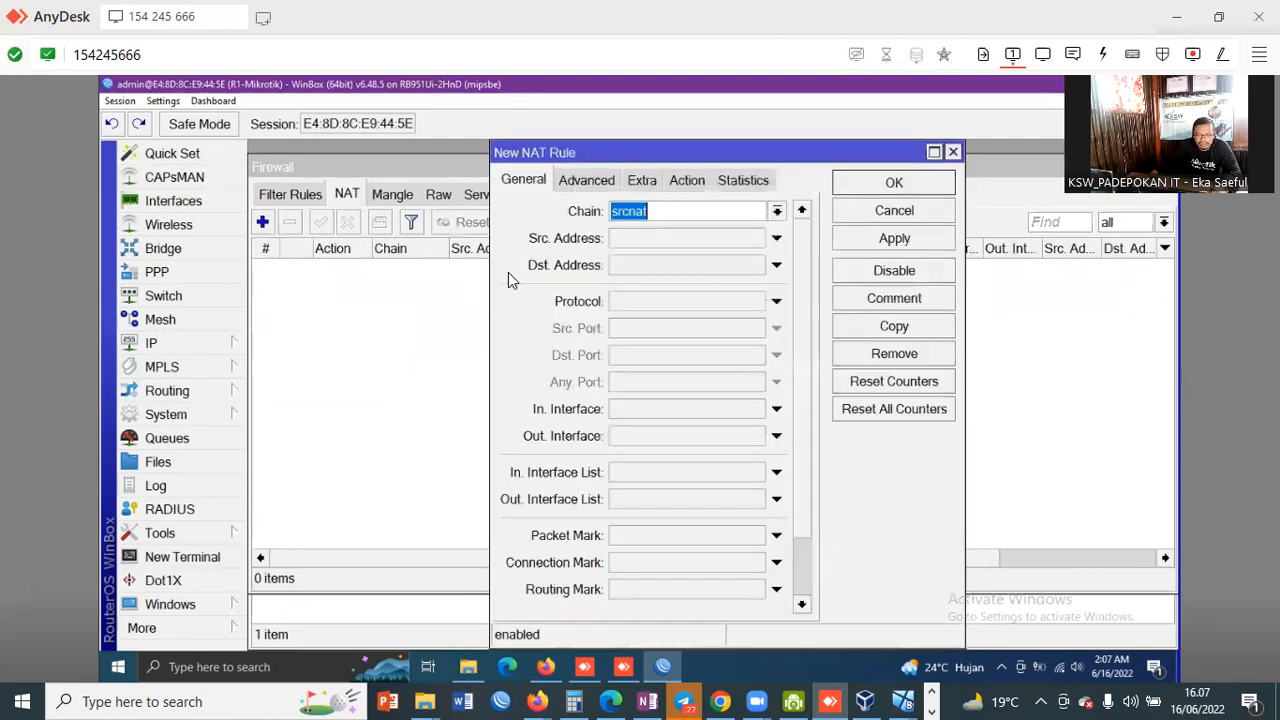
{"action": "left_click", "coordinate": [772, 437]}
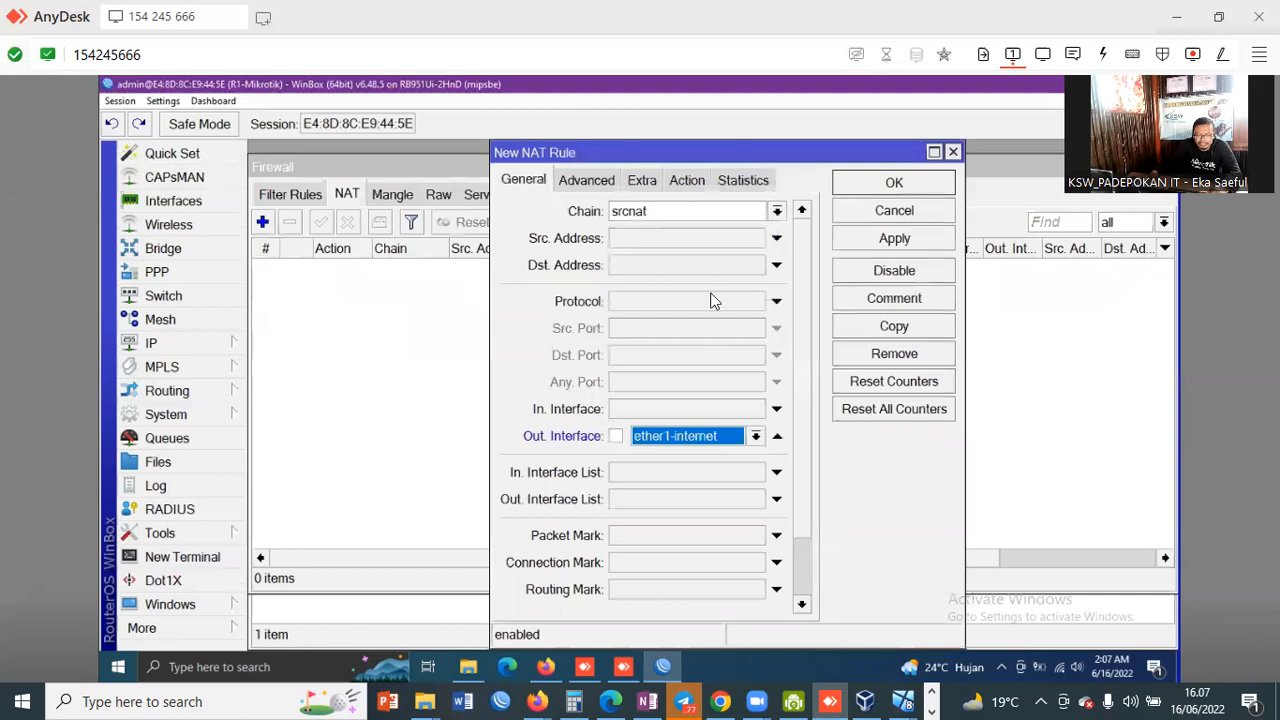
{"action": "left_click", "coordinate": [690, 184]}
{"action": "left_click", "coordinate": [694, 211]}
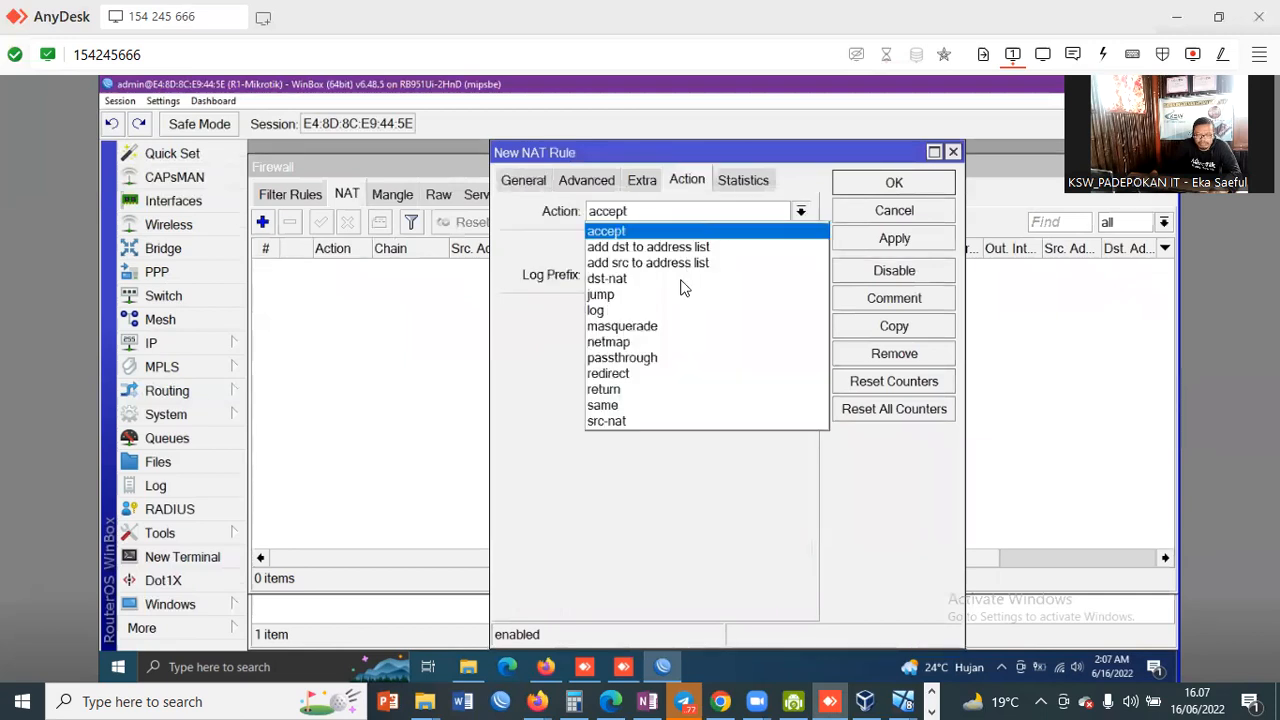
{"action": "left_click", "coordinate": [843, 240]}
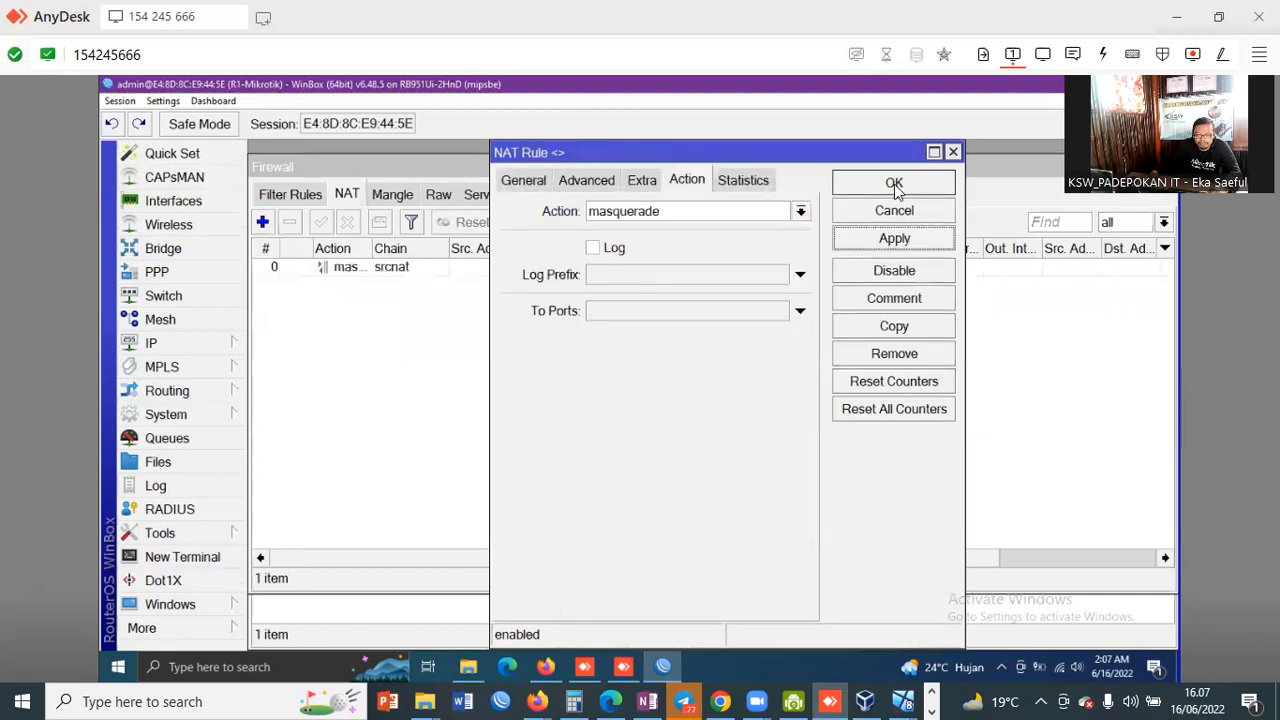
{"action": "left_click", "coordinate": [895, 184]}
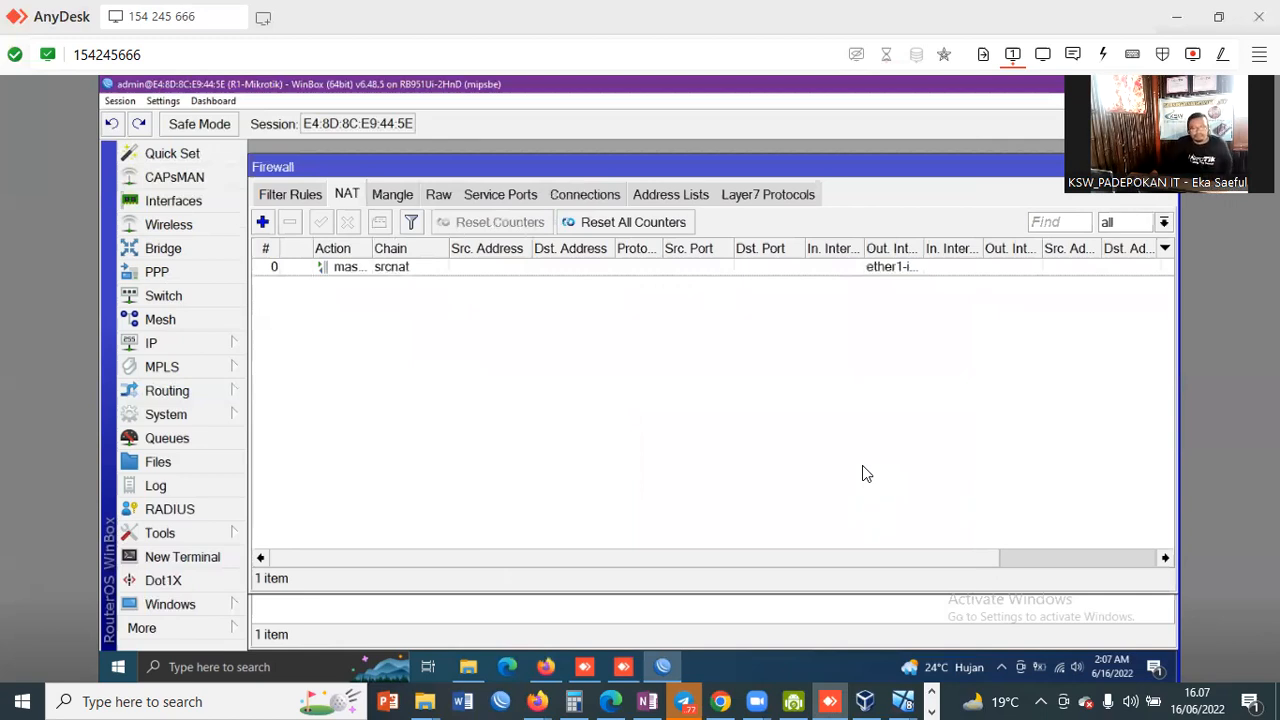
{"action": "left_click", "coordinate": [213, 667]}
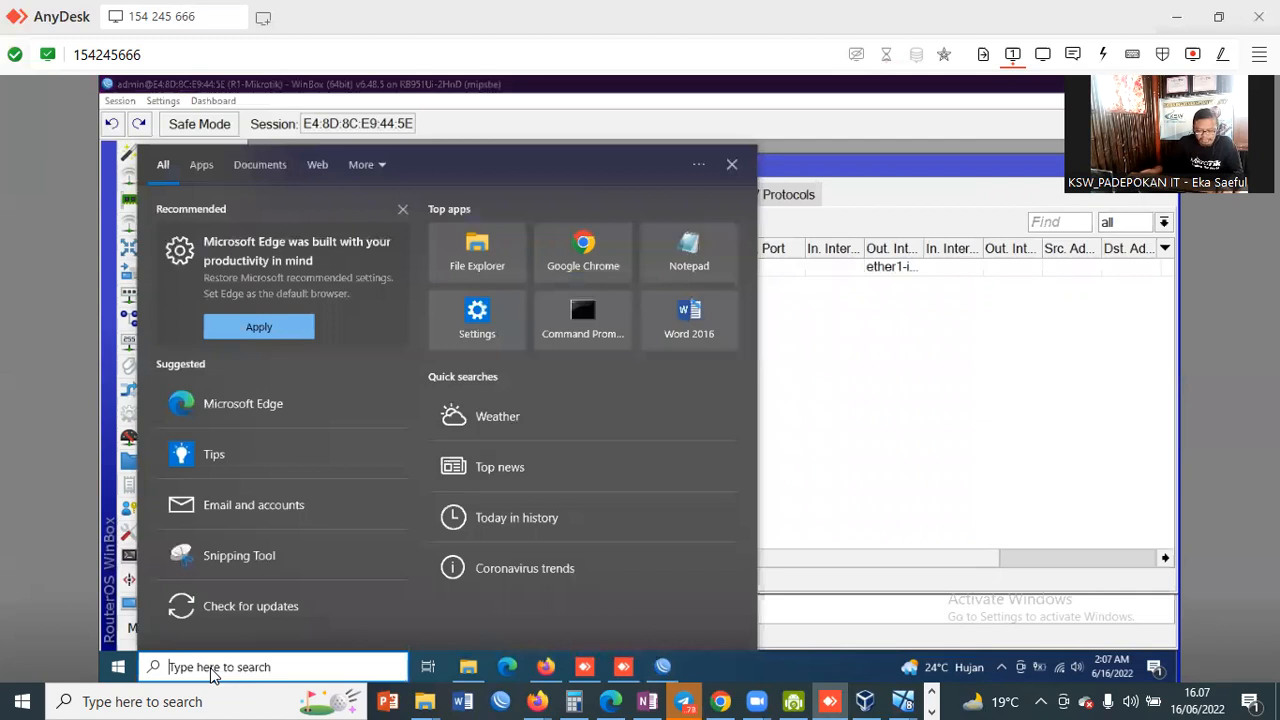
{"action": "type", "text": "cmd"}
{"action": "left_click", "coordinate": [205, 243]}
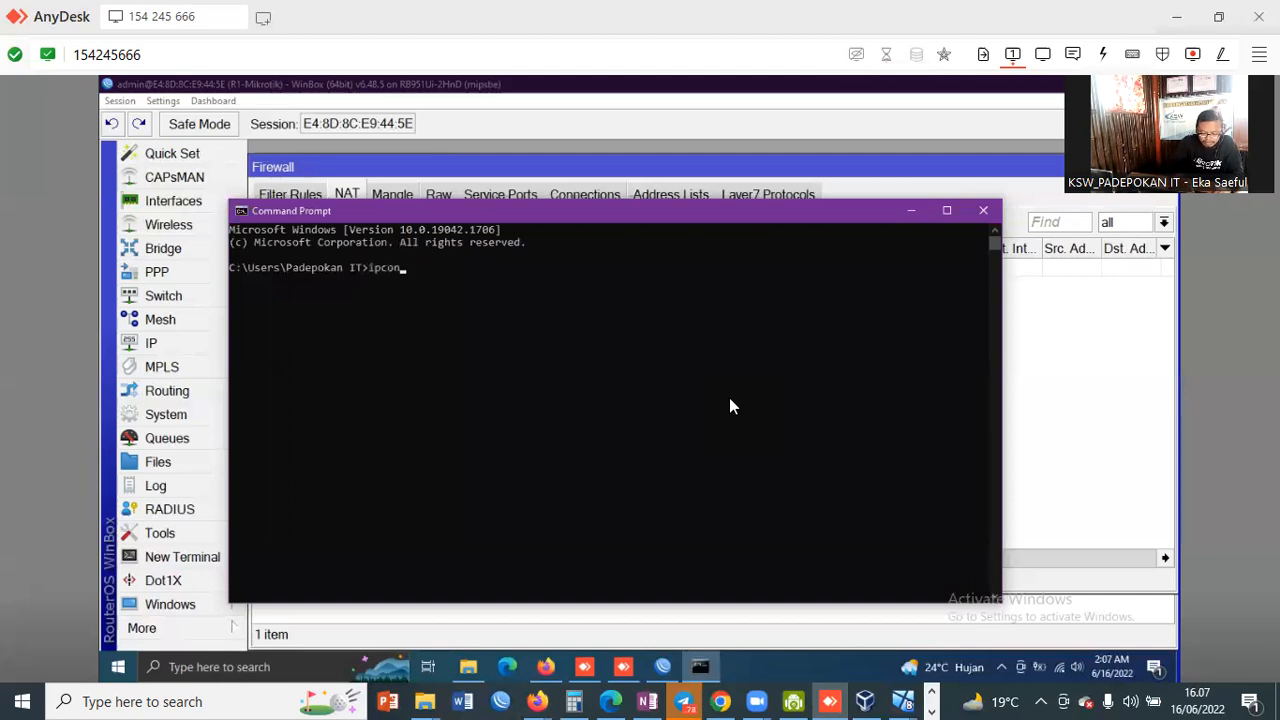
{"action": "key", "text": "Return"}
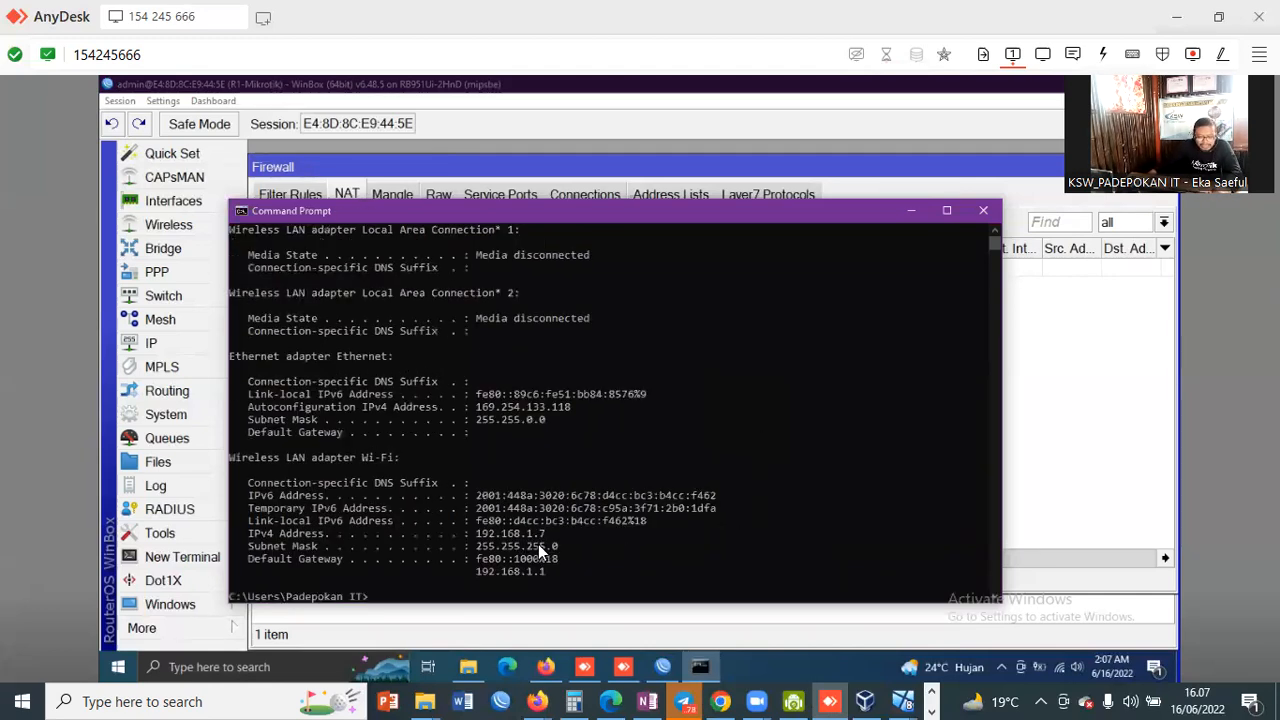
{"action": "left_click_drag", "start_coordinate": [478, 533], "coordinate": [549, 529]}
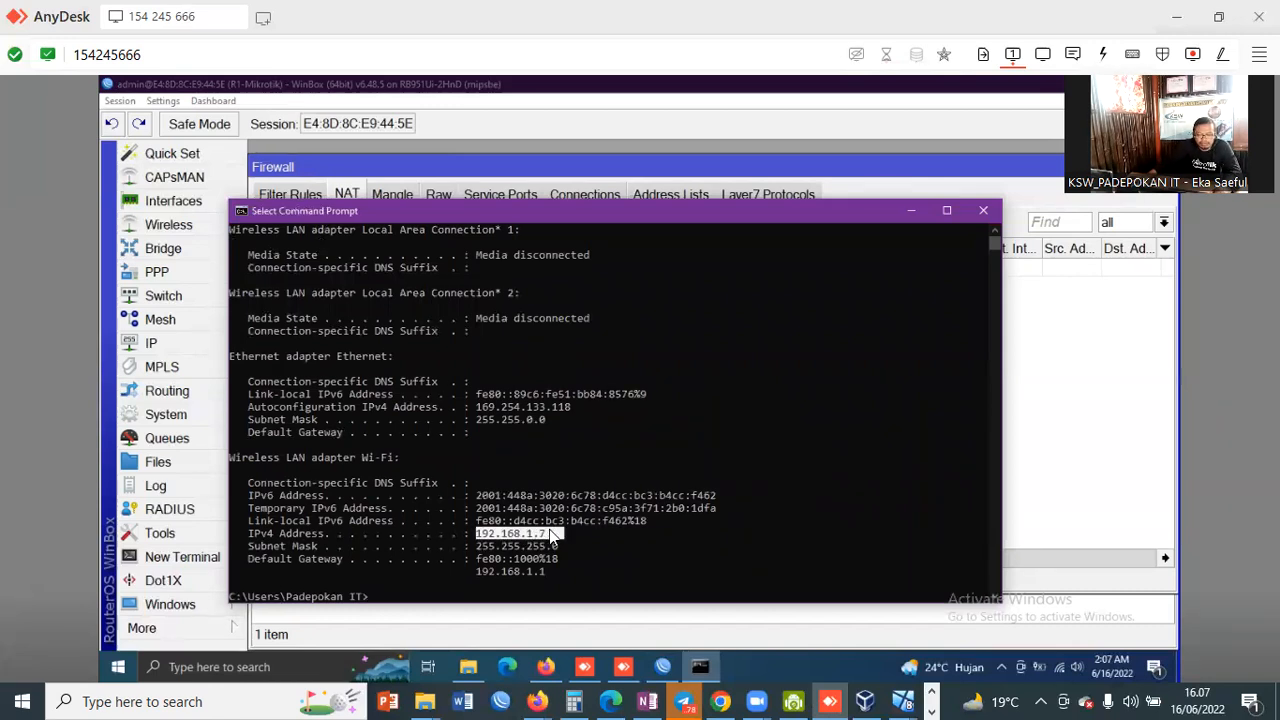
{"action": "left_click", "coordinate": [985, 212]}
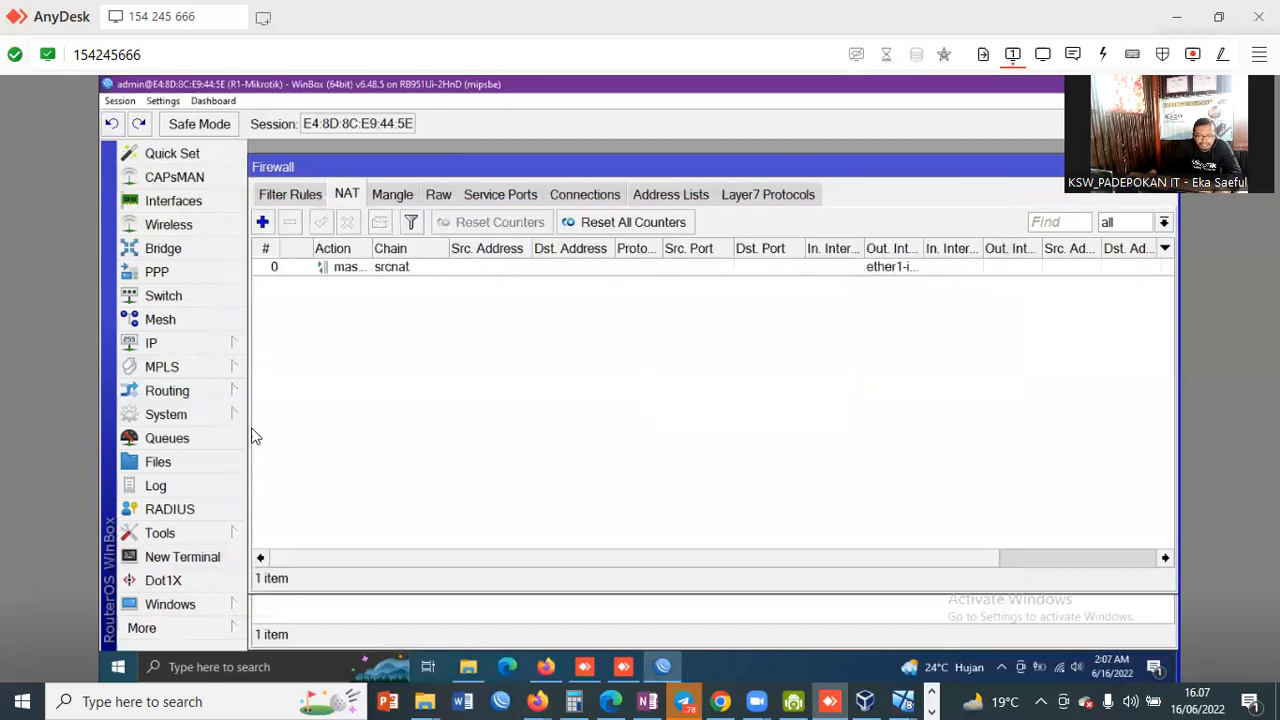
Step: Remove 192.168.20.1/24 from the address list, leaving 192.168.10.1/24 on ether2-LAN
{"action": "left_click", "coordinate": [195, 352]}
{"action": "left_click", "coordinate": [320, 137]}
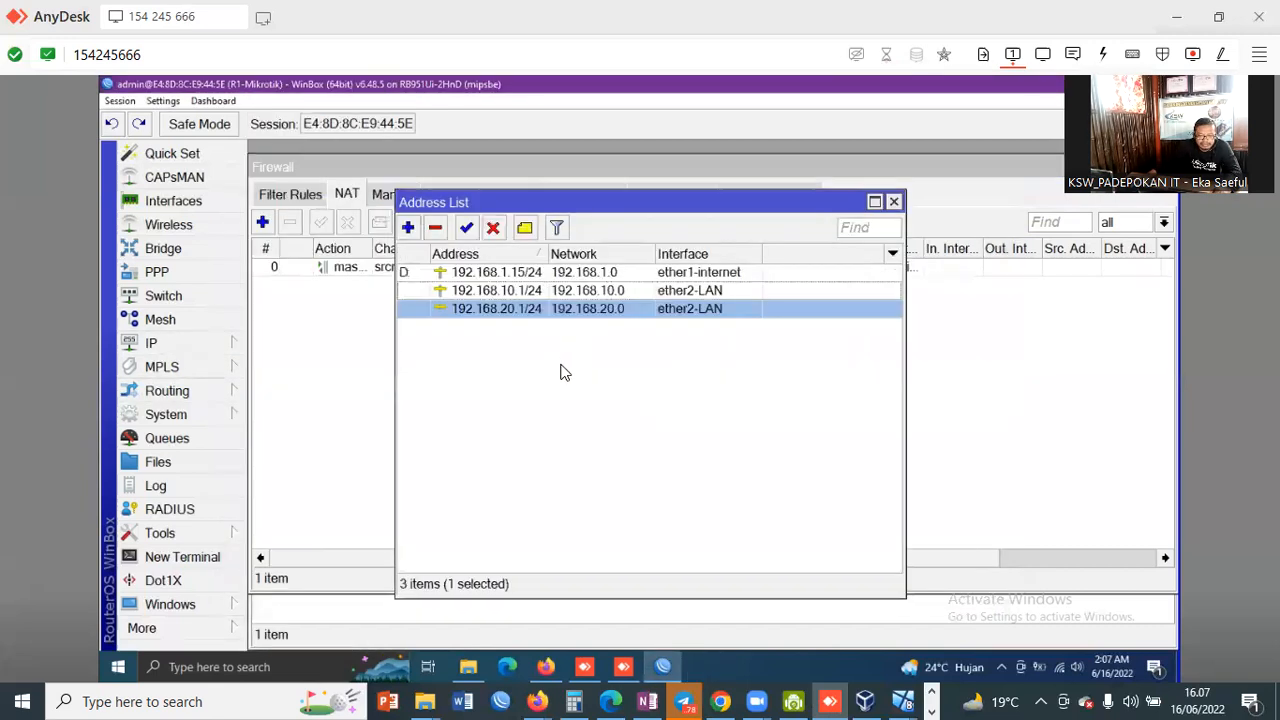
{"action": "left_click", "coordinate": [587, 292]}
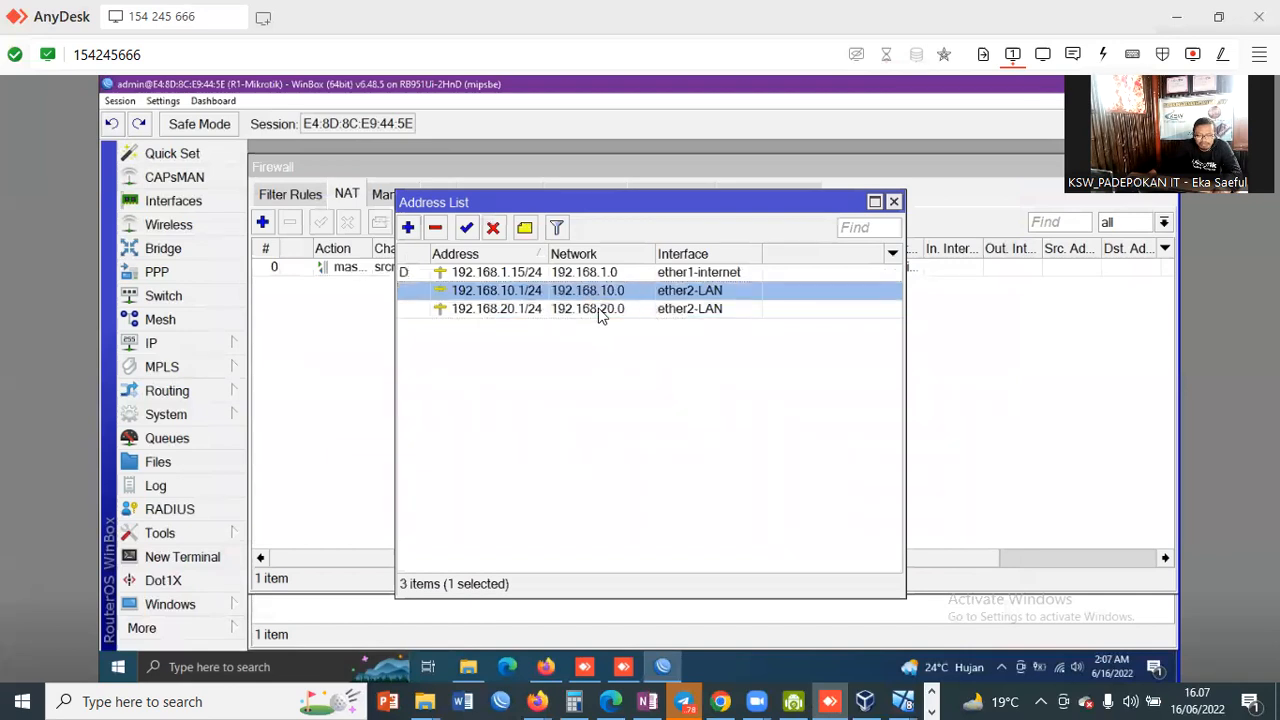
{"action": "left_click", "coordinate": [601, 309]}
{"action": "left_click", "coordinate": [435, 227]}
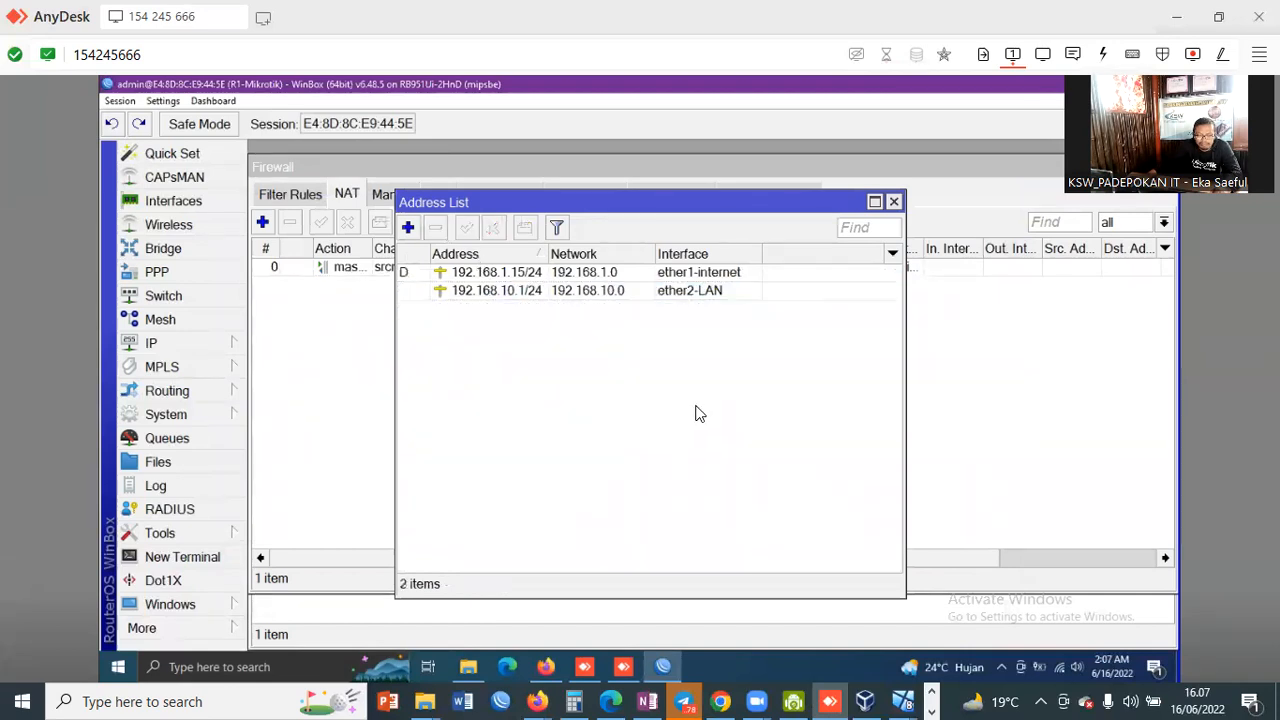
{"action": "left_click", "coordinate": [652, 292]}
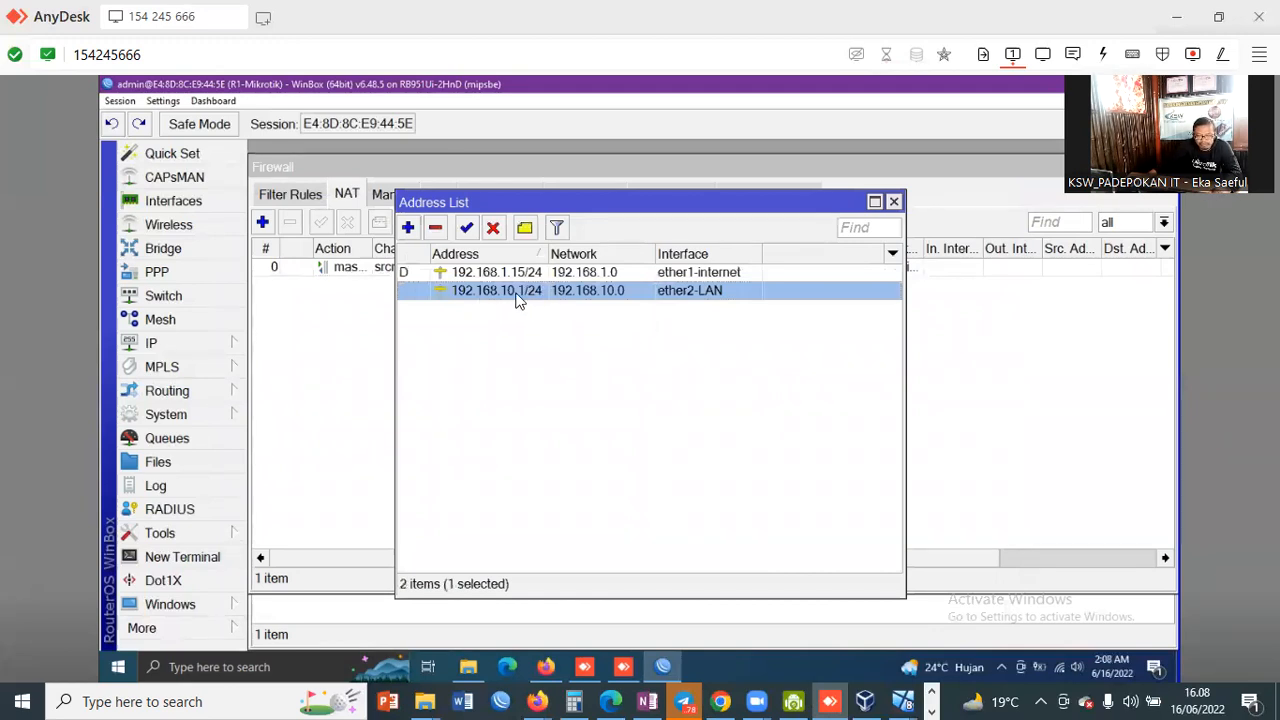
{"action": "left_click_drag", "start_coordinate": [670, 209], "coordinate": [629, 202]}
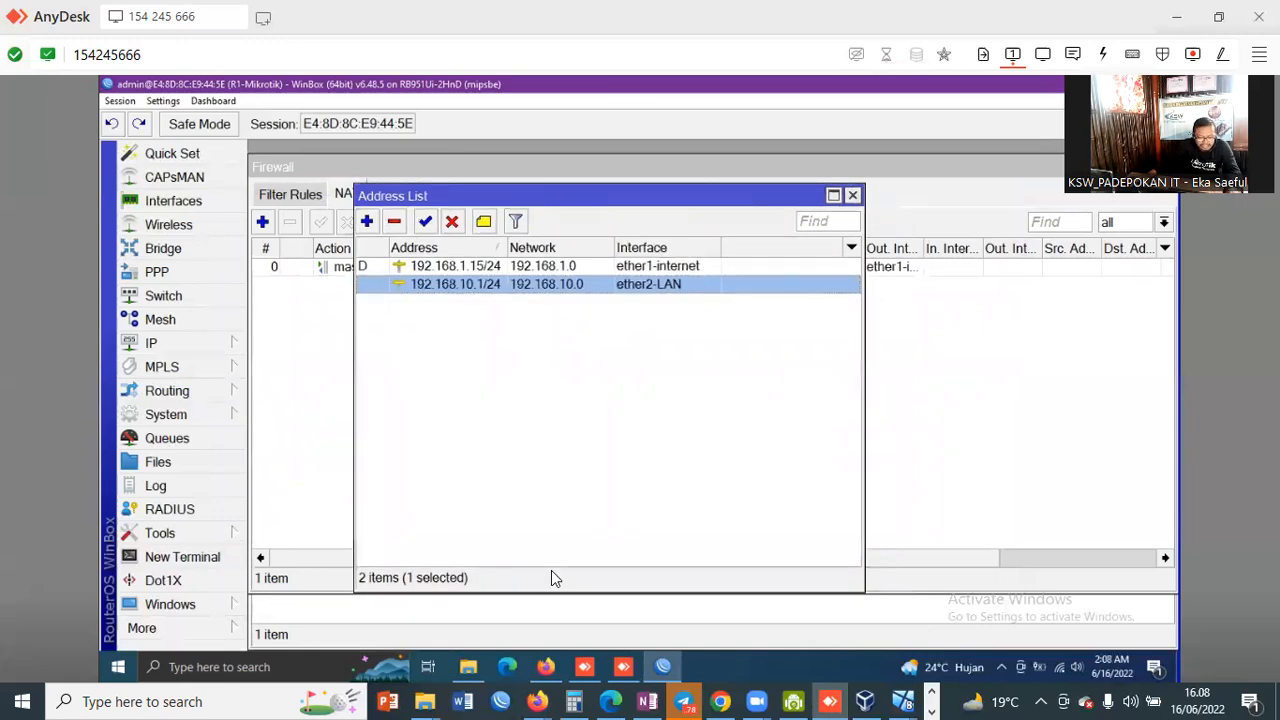
Step: Bring up the Windows search panel on the remote PC
{"action": "left_click", "coordinate": [211, 667]}
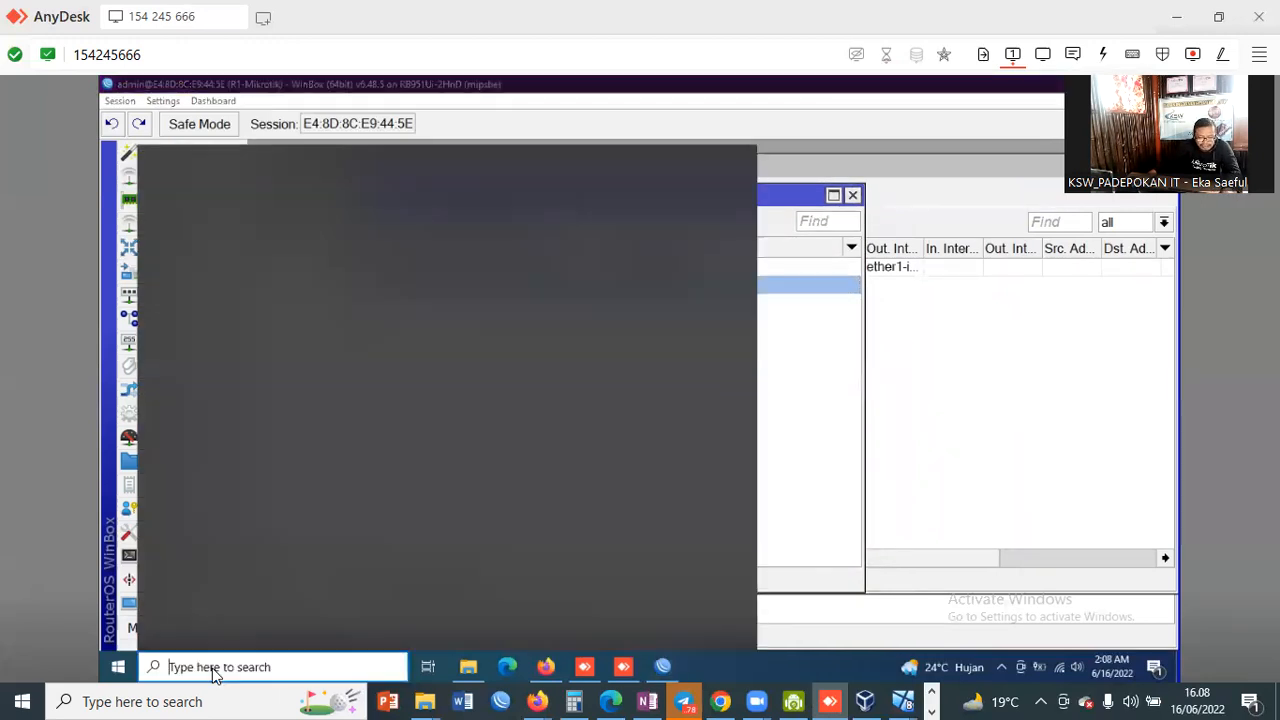
{"action": "left_click", "coordinate": [1023, 526]}
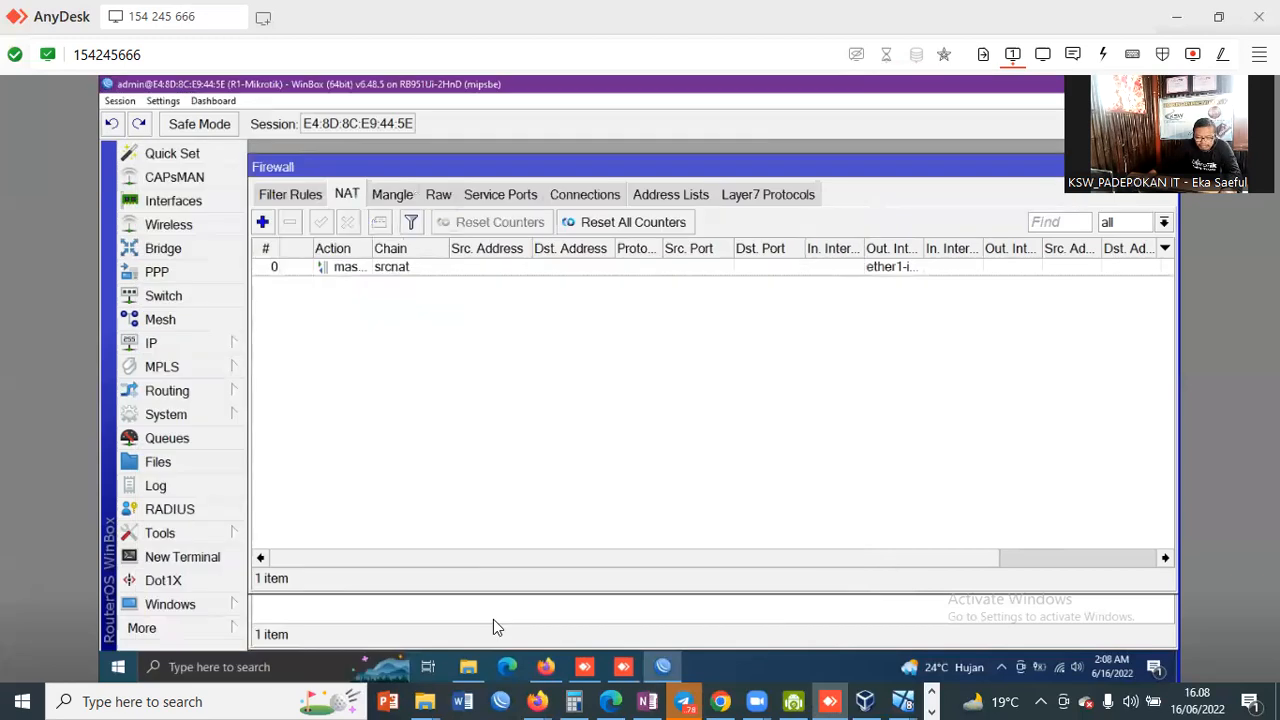
{"action": "left_click", "coordinate": [371, 670]}
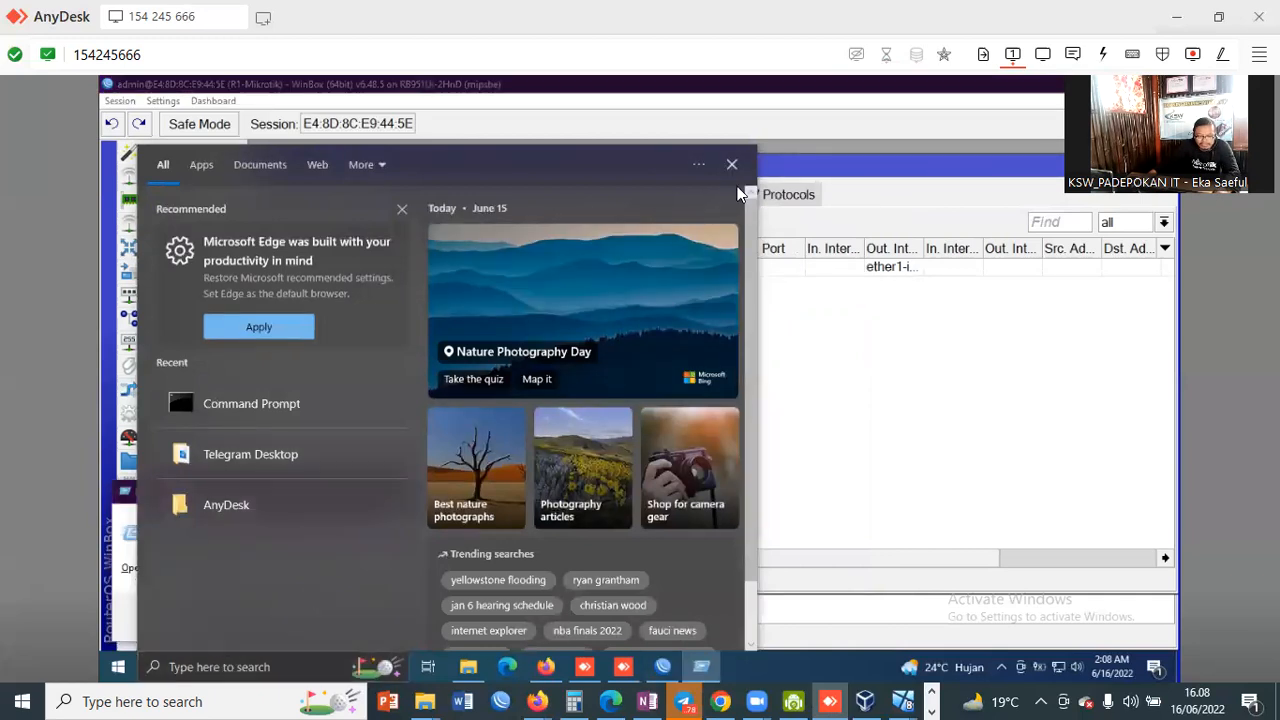
Step: Run ncpa.cpl from the Run box to open Network Connections
{"action": "key", "text": "super+r"}
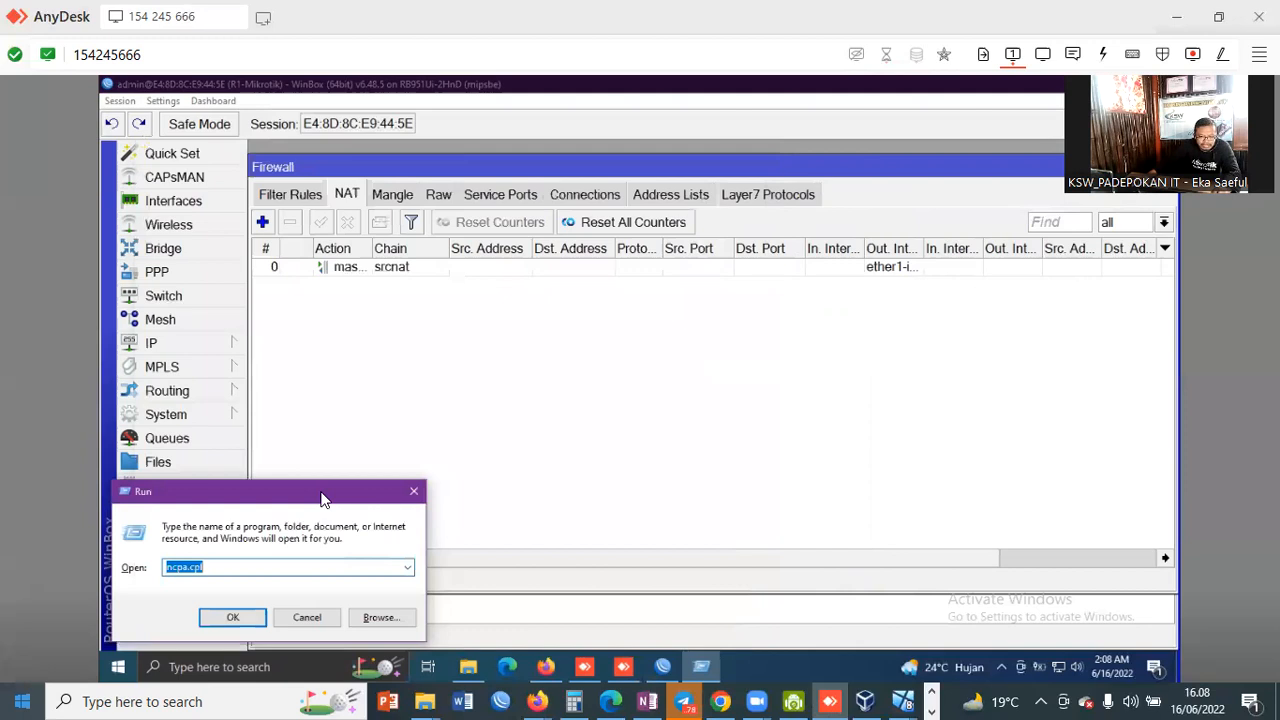
{"action": "left_click_drag", "start_coordinate": [300, 491], "coordinate": [488, 431]}
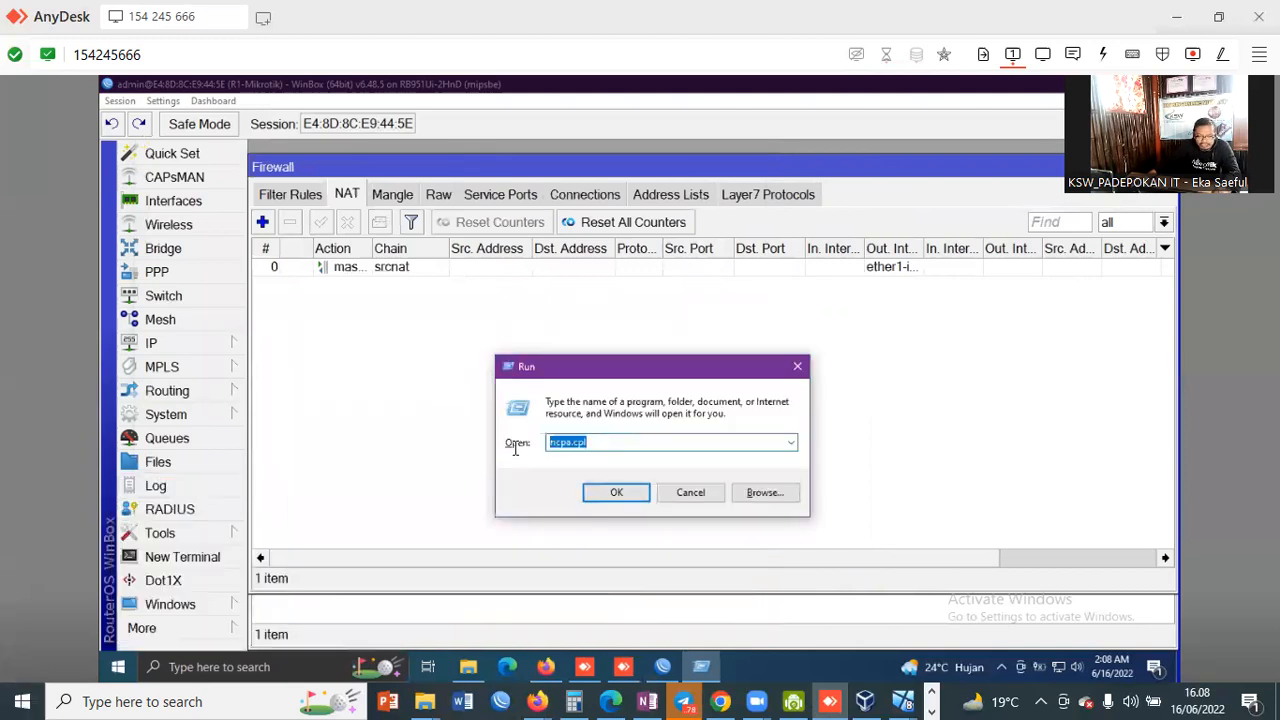
{"action": "right_click", "coordinate": [567, 443]}
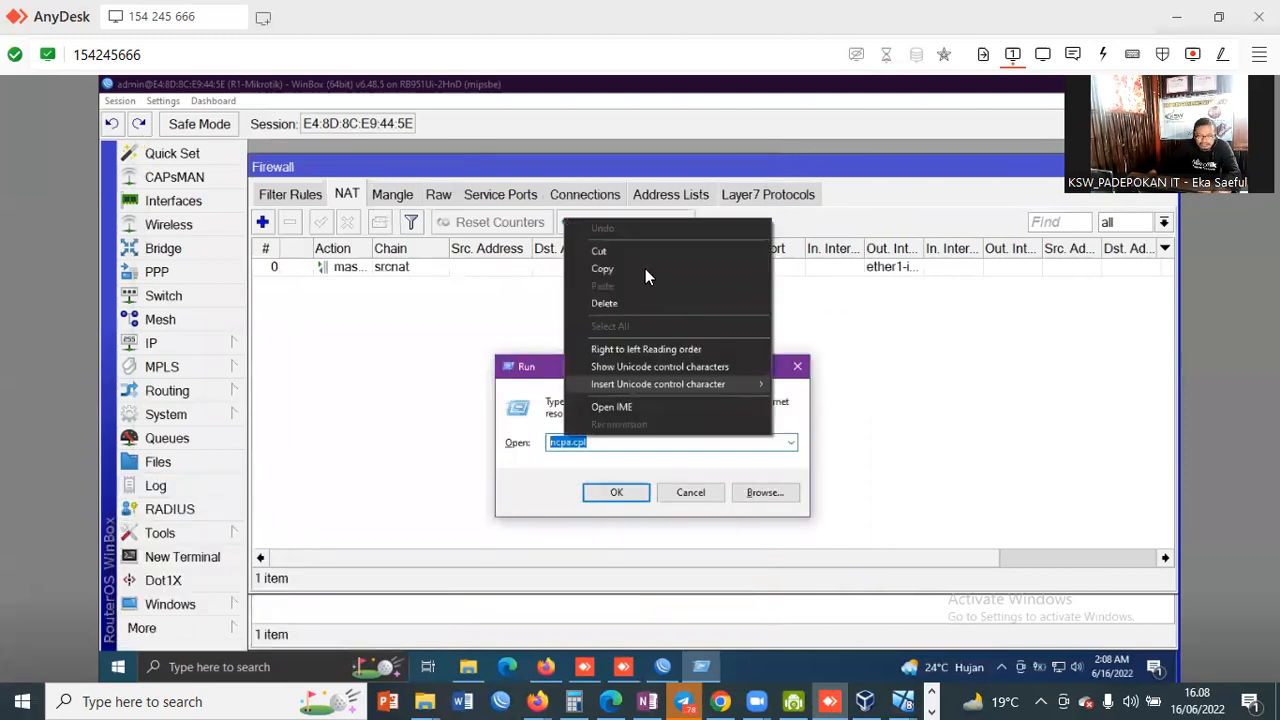
{"action": "left_click", "coordinate": [630, 264]}
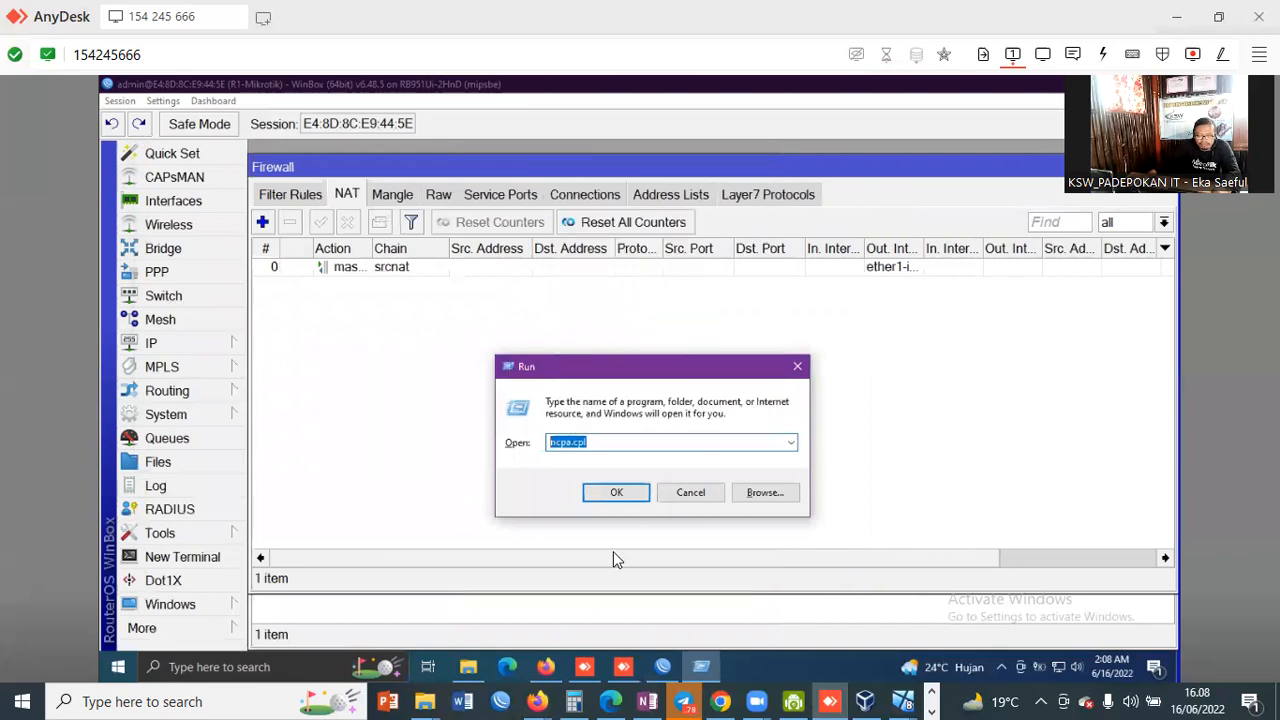
{"action": "left_click", "coordinate": [626, 494]}
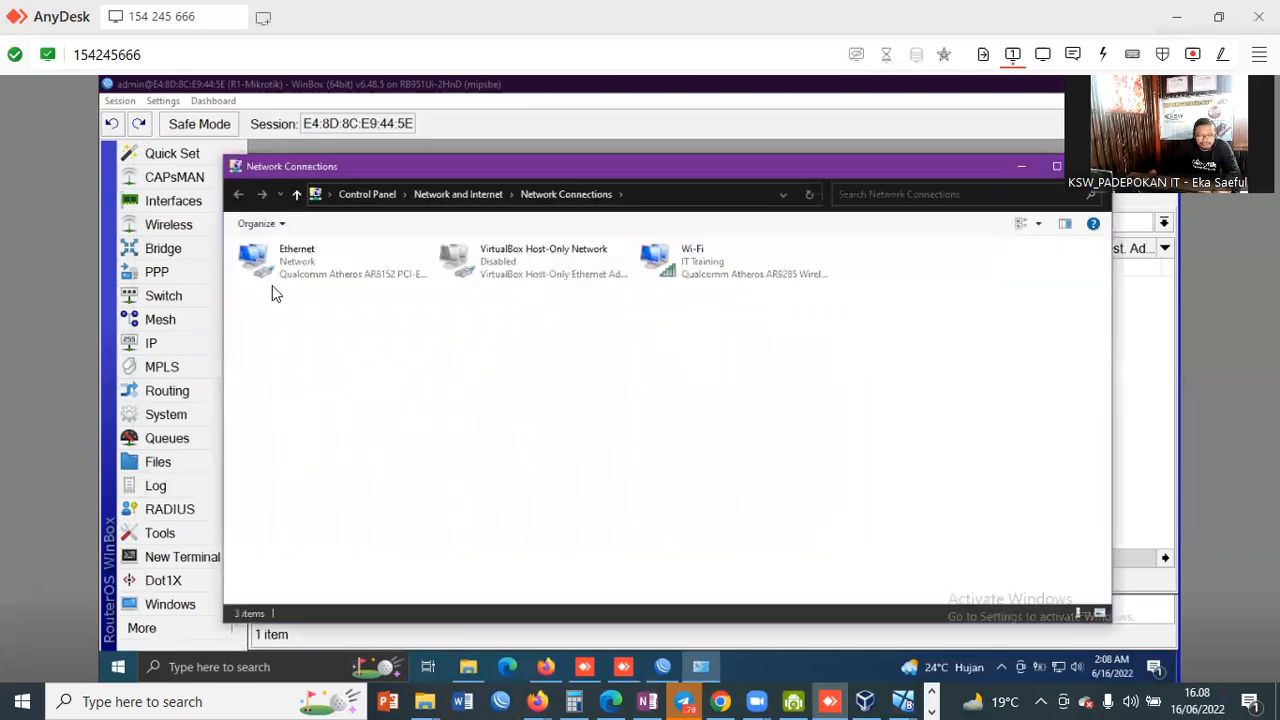
Step: Confirm the Ethernet adapter's IPv4 settings obtain an address automatically
{"action": "left_click", "coordinate": [272, 283]}
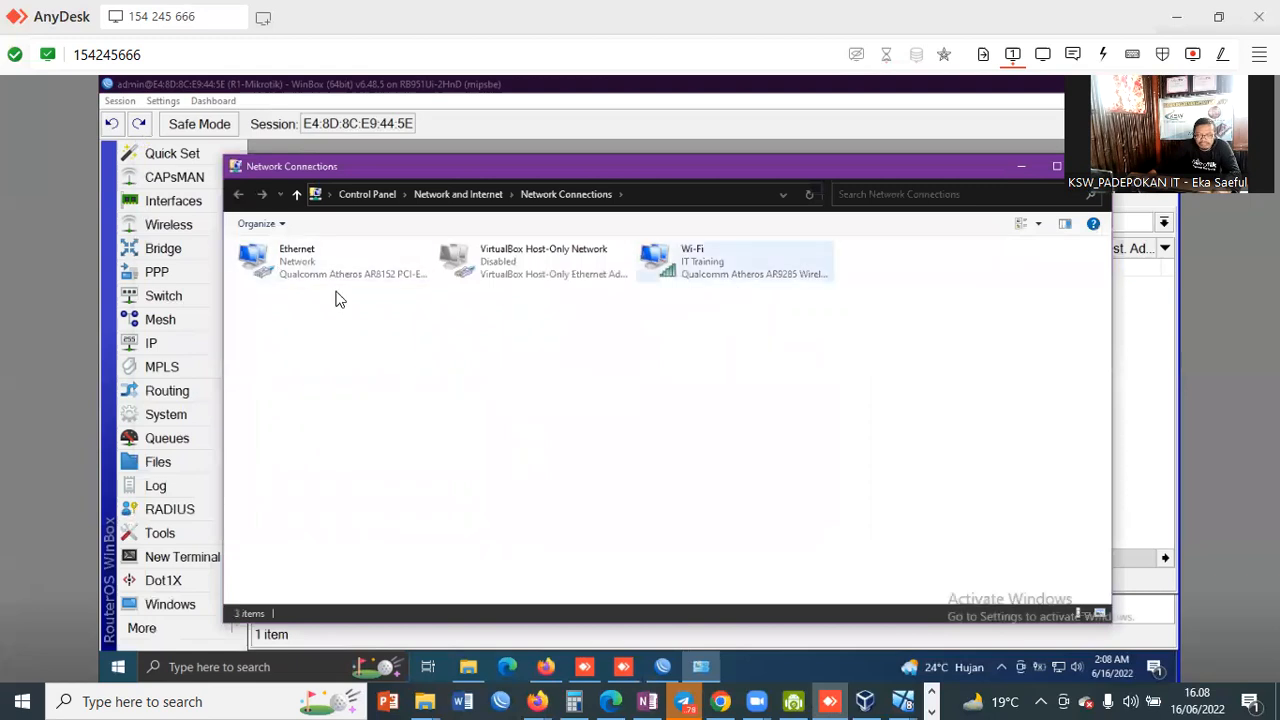
{"action": "right_click", "coordinate": [296, 266]}
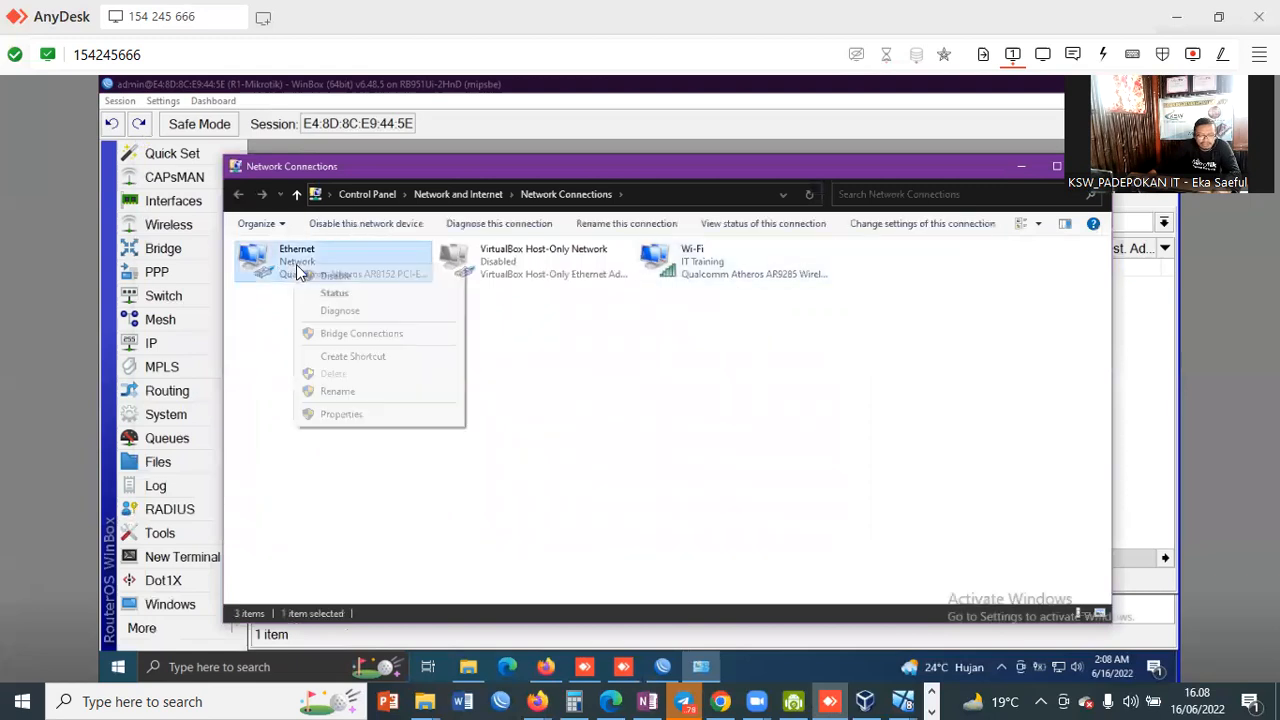
{"action": "left_click", "coordinate": [345, 414]}
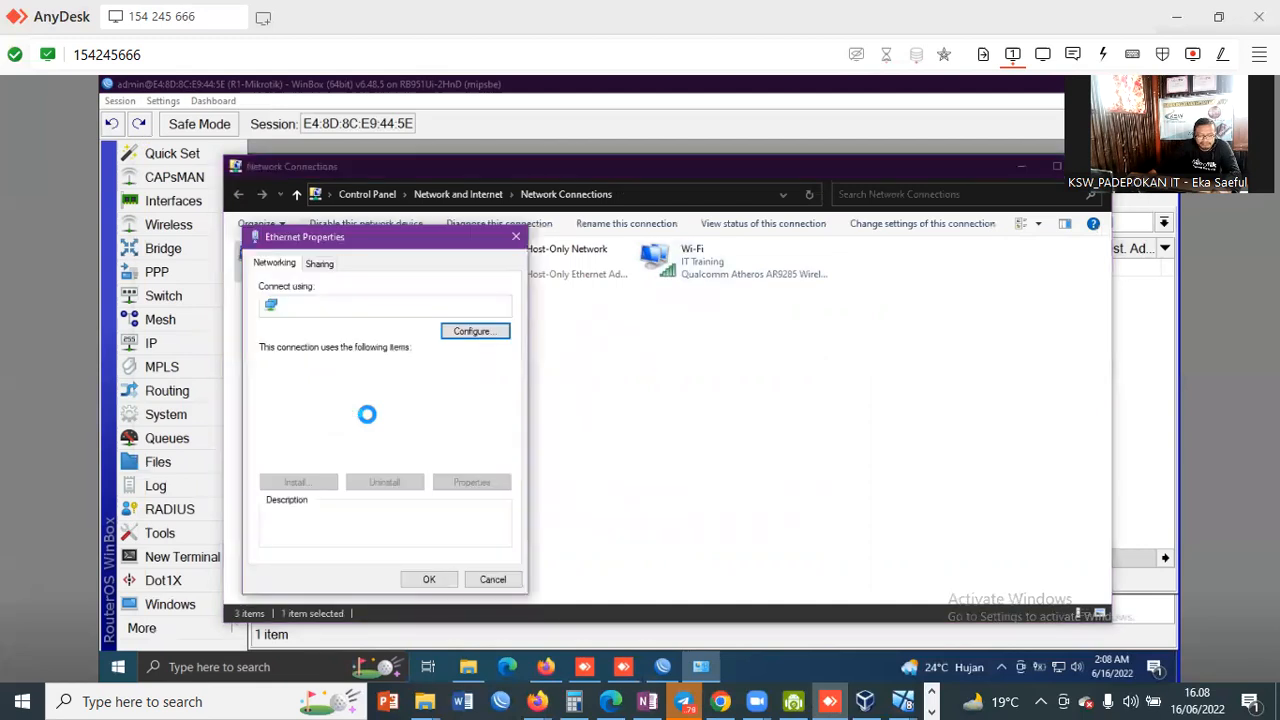
{"action": "left_click", "coordinate": [365, 418]}
{"action": "left_click", "coordinate": [466, 477]}
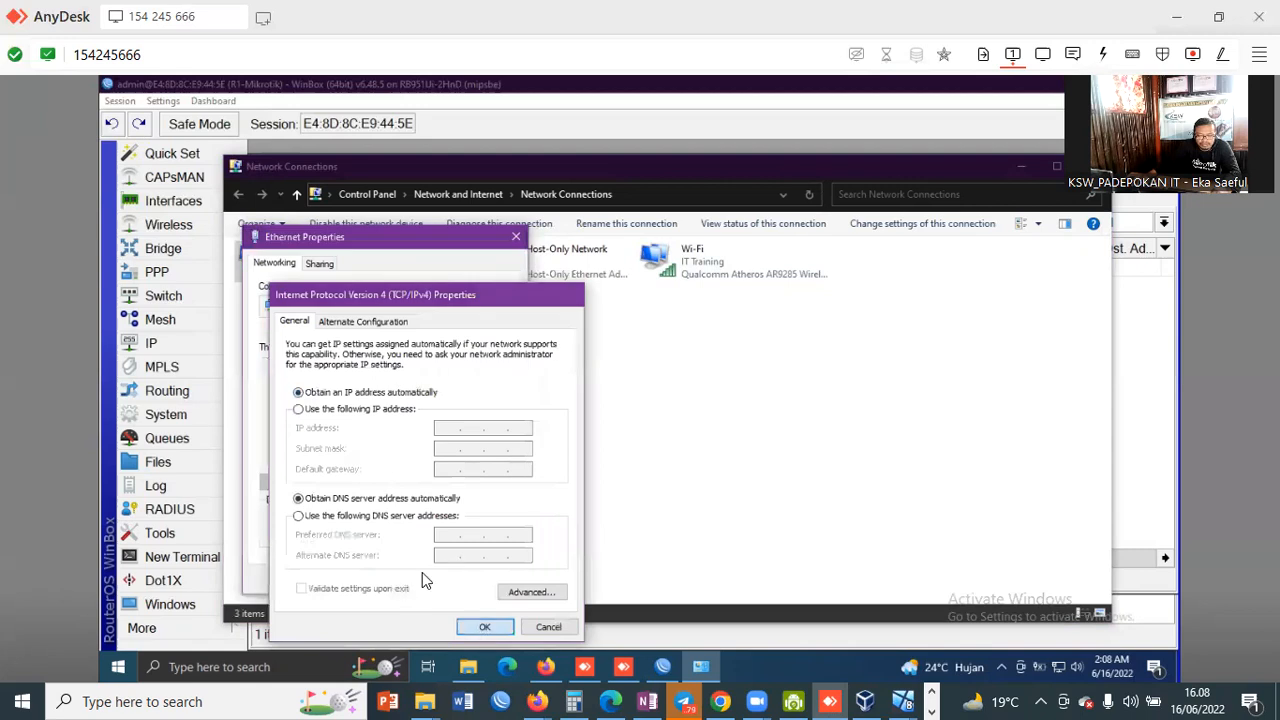
{"action": "key", "text": "Return"}
{"action": "key", "text": "Return"}
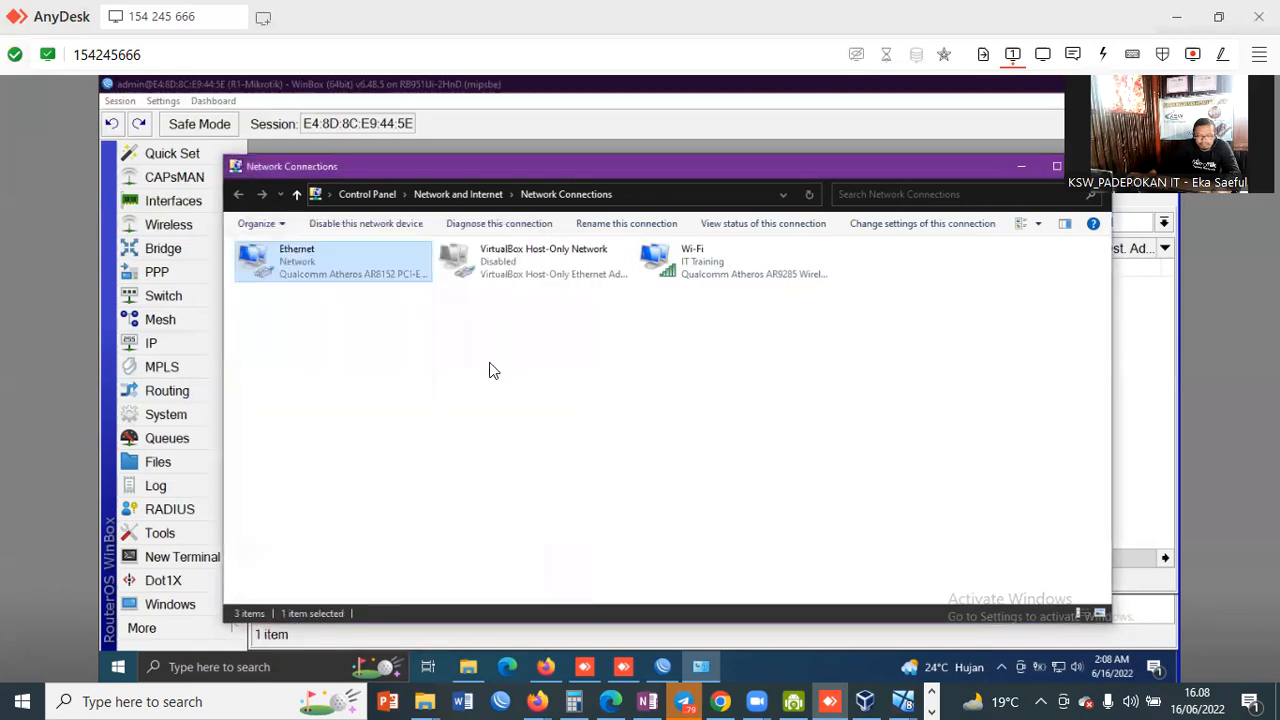
Step: View Ethernet status details: DHCP address 192.168.10.254 from server 192.168.10.1
{"action": "right_click", "coordinate": [296, 268]}
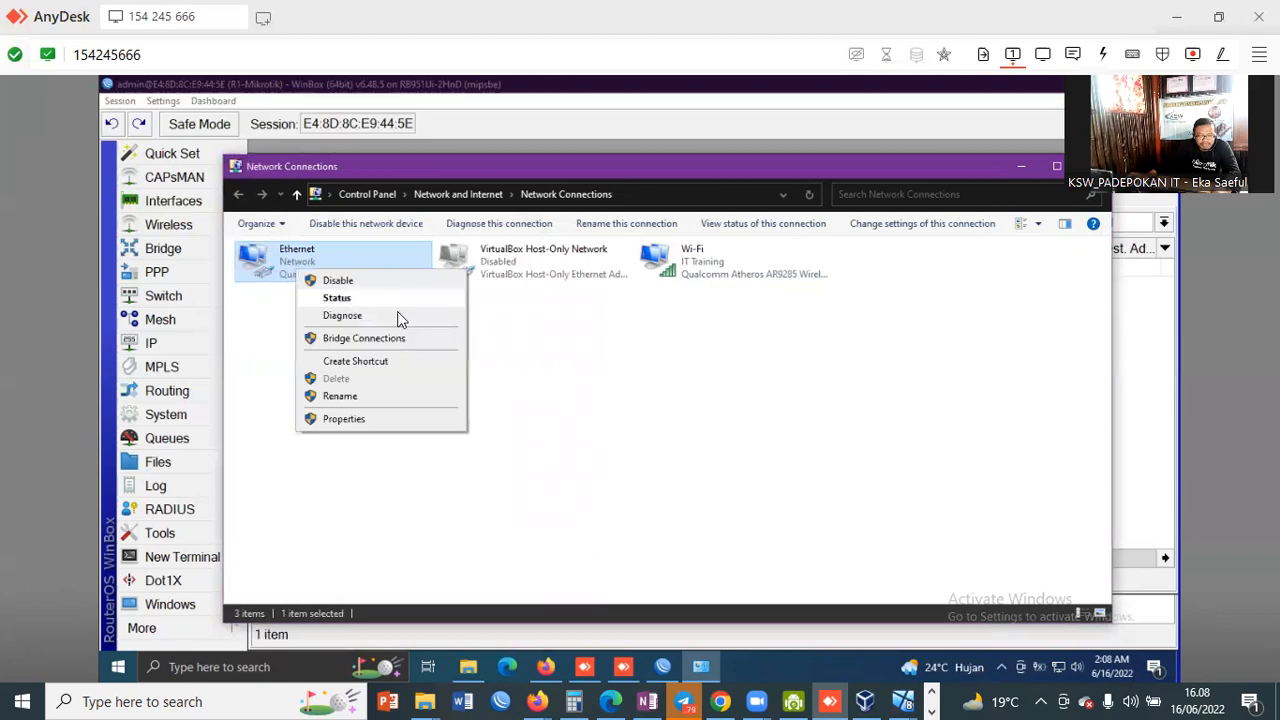
{"action": "left_click", "coordinate": [340, 297]}
{"action": "left_click", "coordinate": [555, 364]}
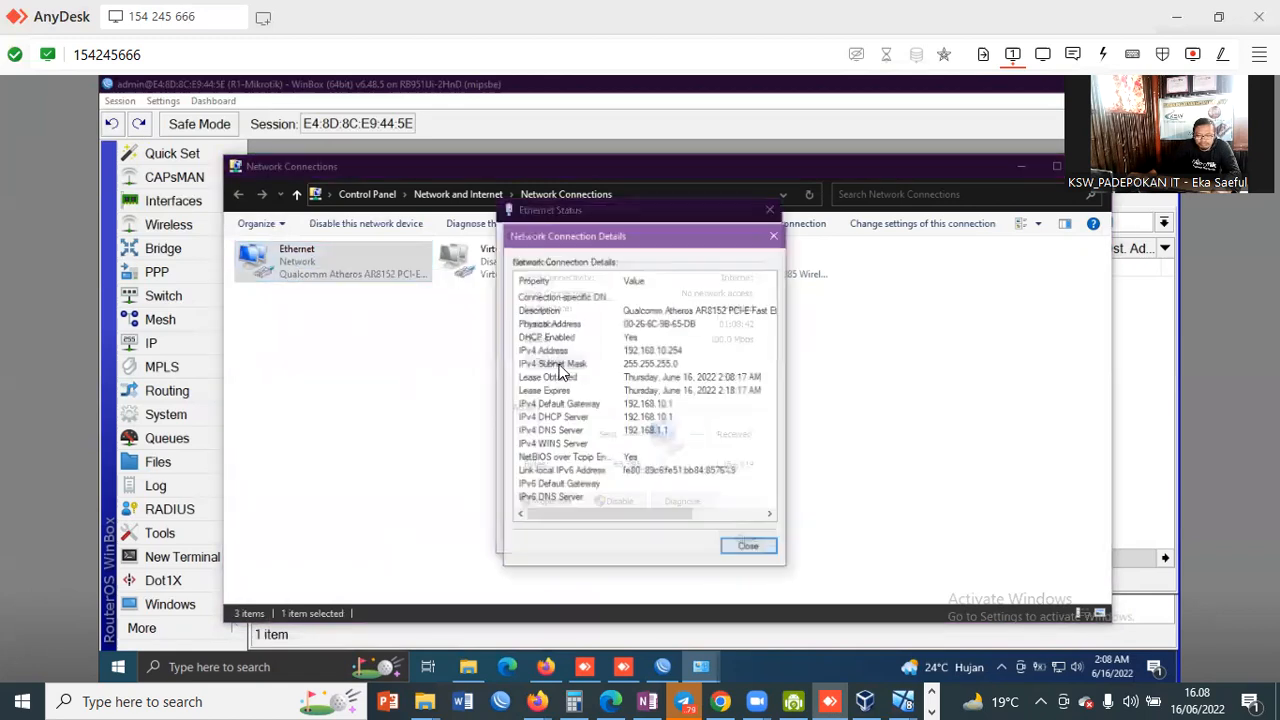
{"action": "left_click", "coordinate": [658, 352]}
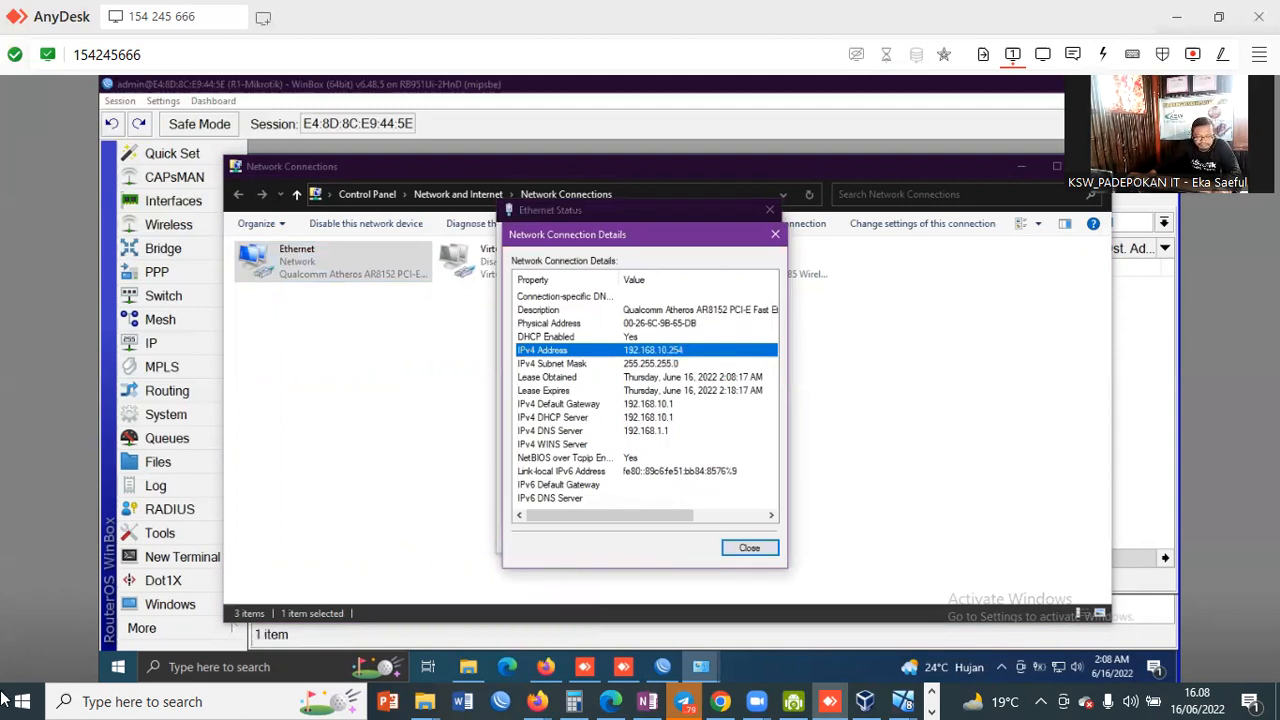
{"action": "left_click", "coordinate": [218, 668]}
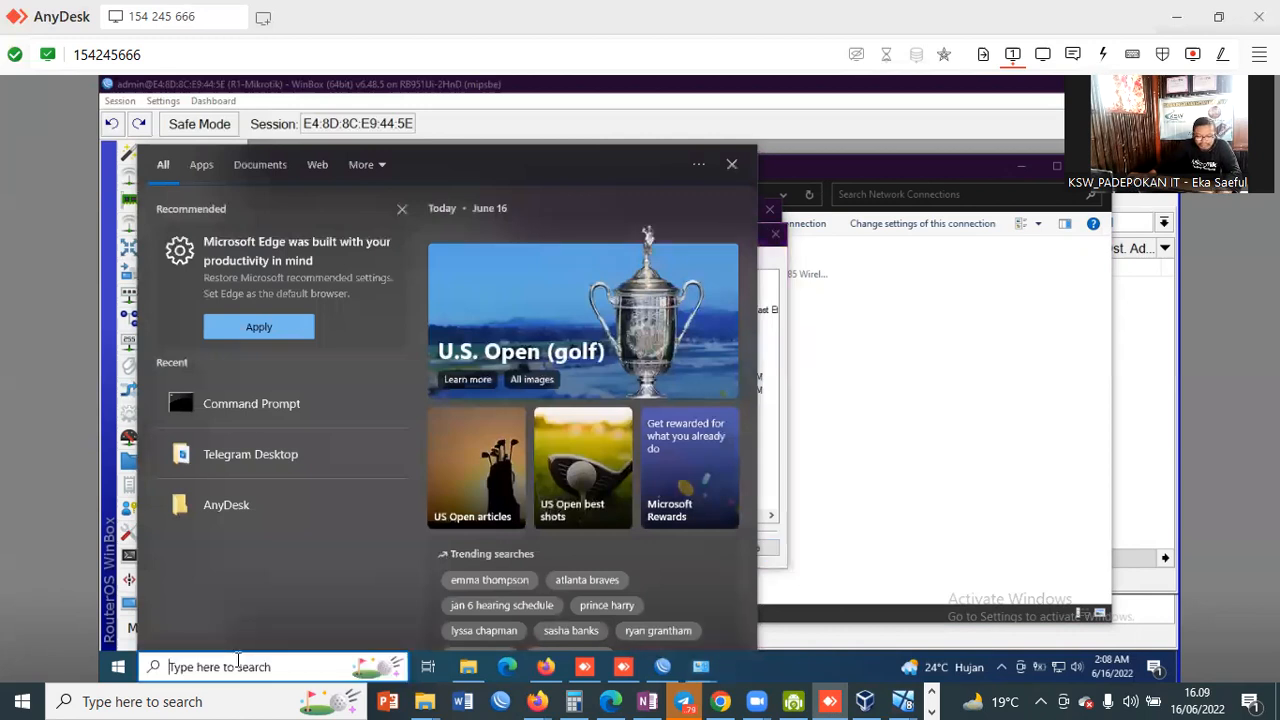
Step: Open Command Prompt, run ipconfig, and highlight the Ethernet IPv4 address 192.168.10.254
{"action": "type", "text": "cmd"}
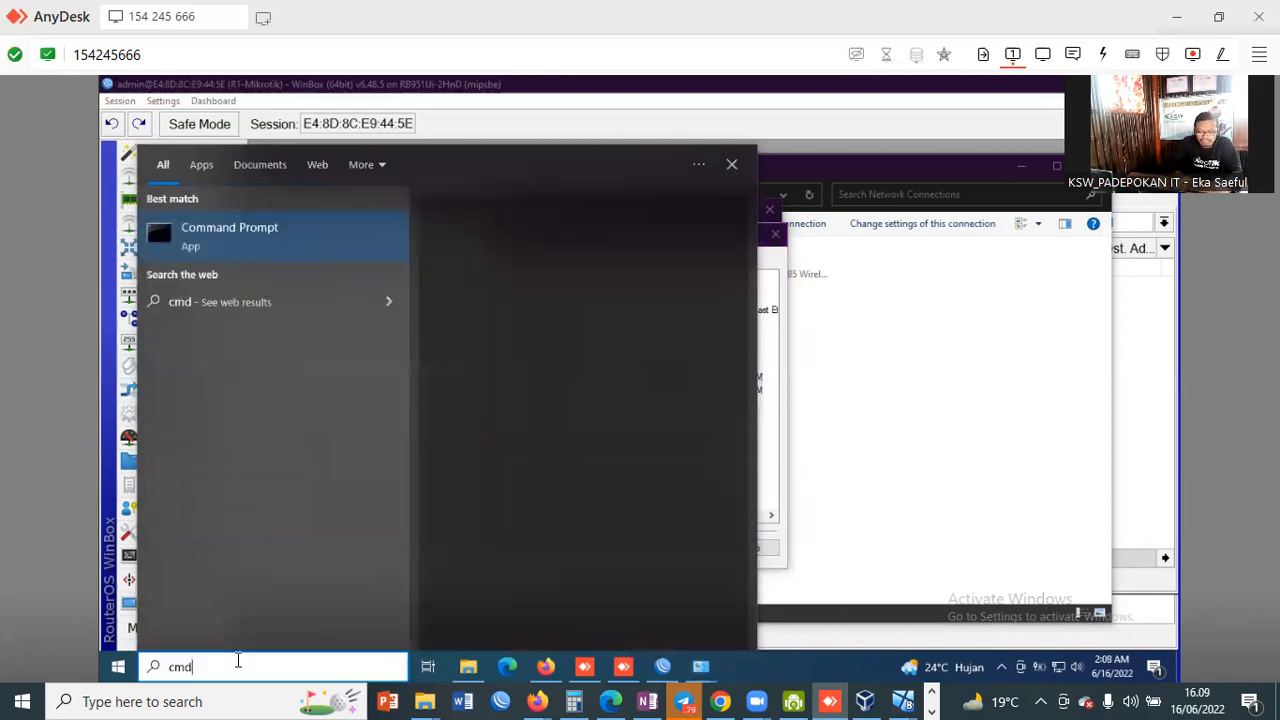
{"action": "key", "text": "Return"}
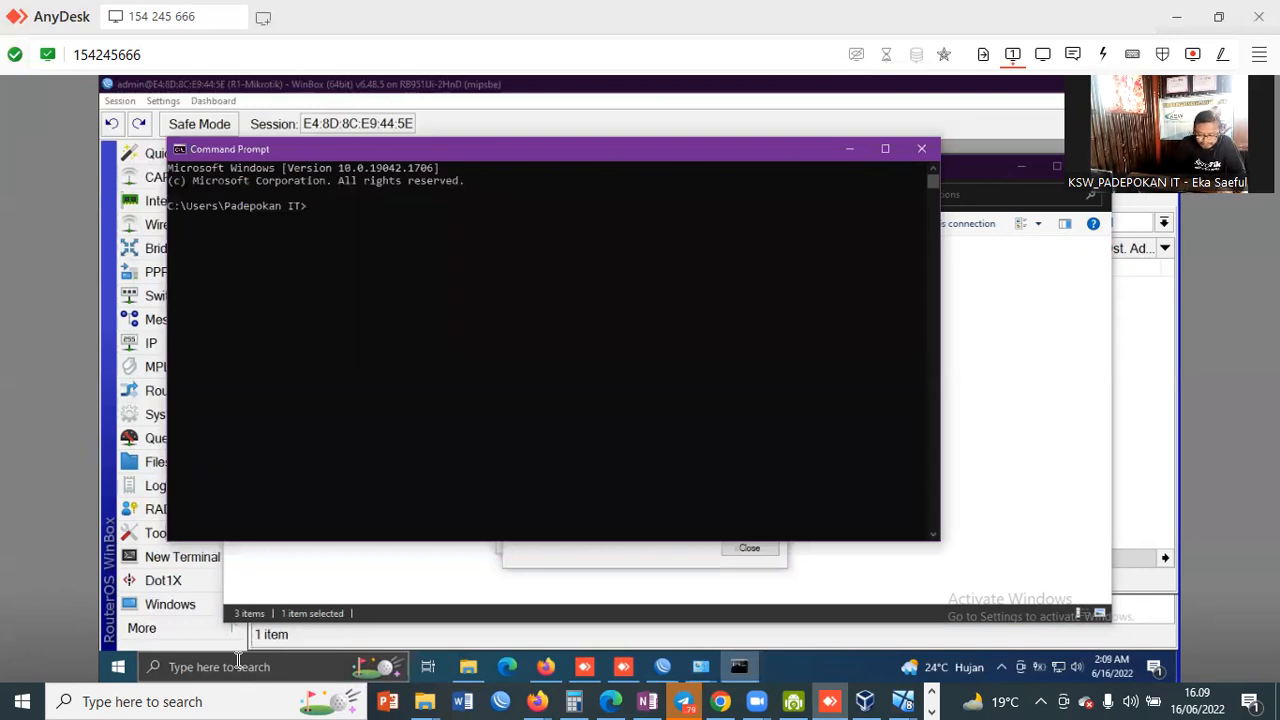
{"action": "type", "text": "ipconfig"}
{"action": "key", "text": "Return"}
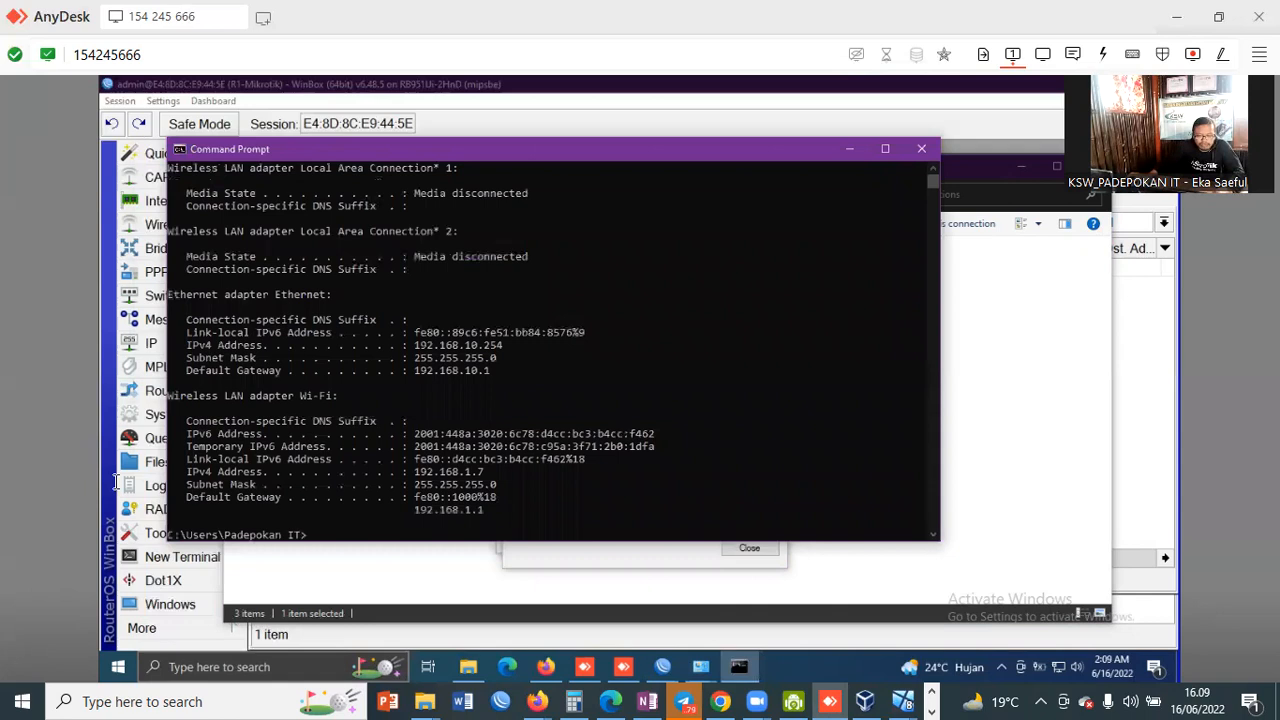
{"action": "left_click", "coordinate": [491, 345]}
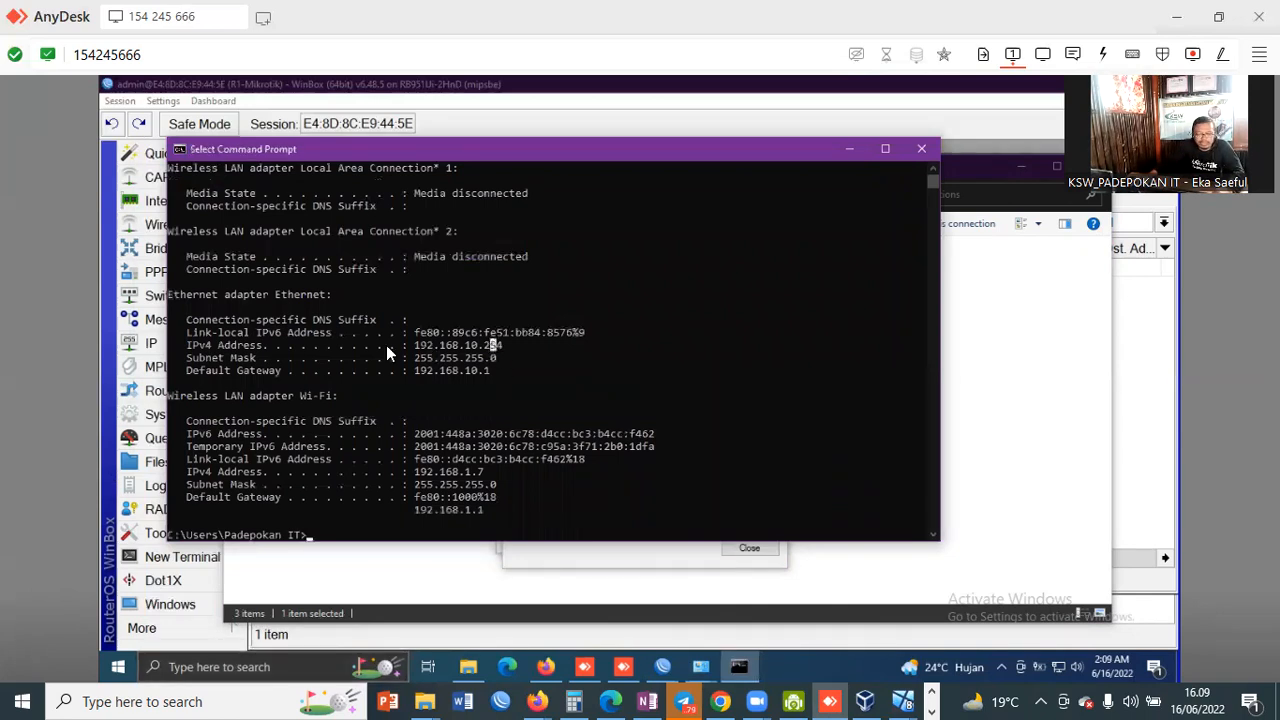
{"action": "left_click", "coordinate": [506, 344]}
{"action": "left_click_drag", "start_coordinate": [424, 347], "coordinate": [414, 345]}
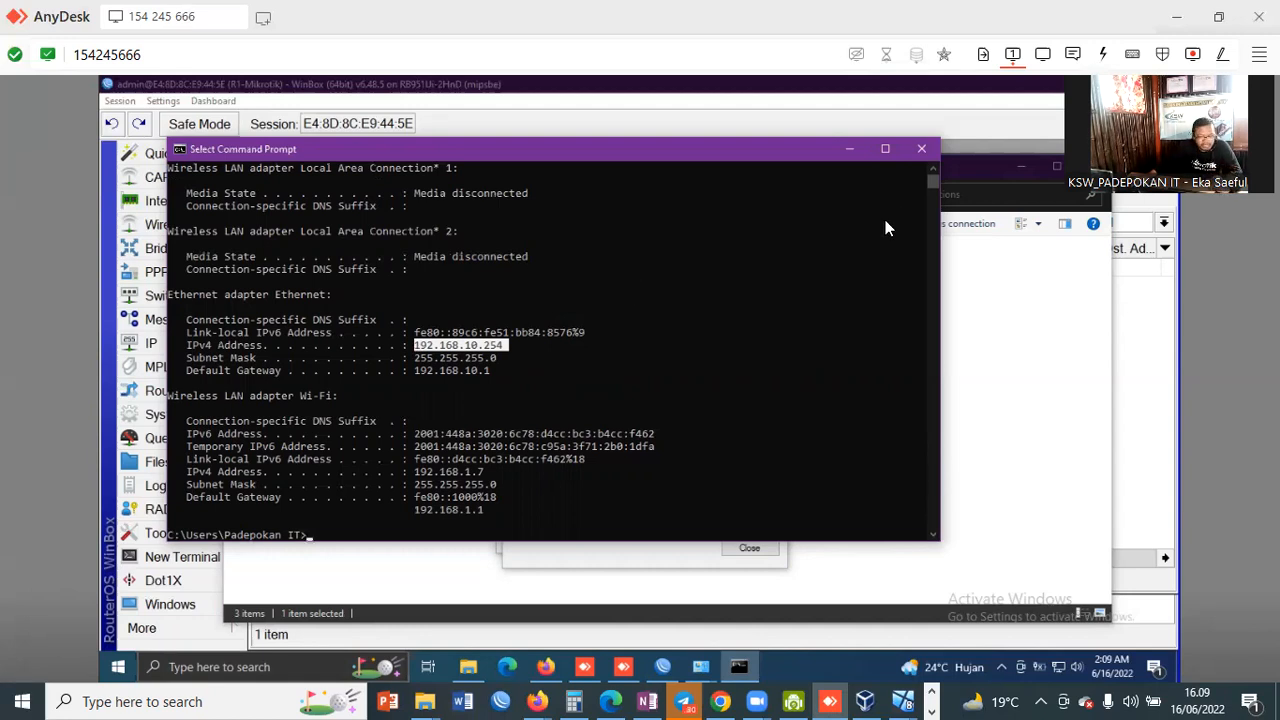
{"action": "left_click", "coordinate": [486, 346]}
{"action": "left_click", "coordinate": [504, 345]}
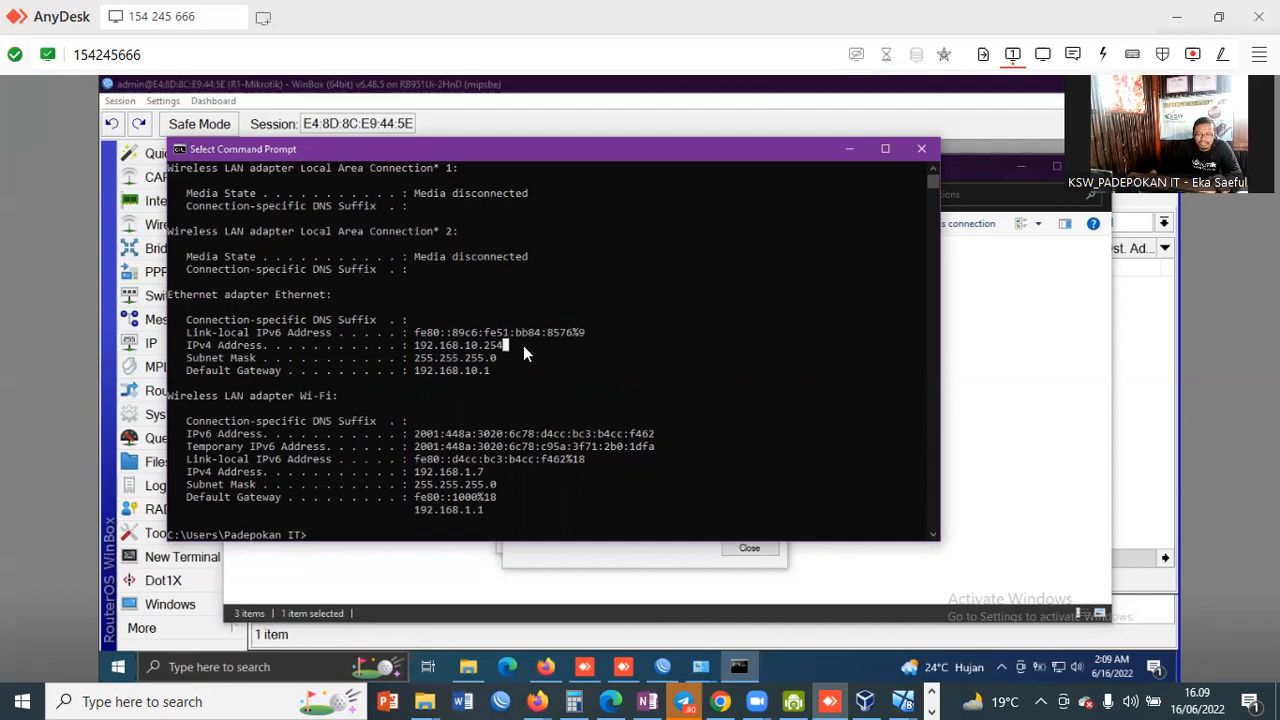
{"action": "left_click_drag", "start_coordinate": [577, 333], "coordinate": [416, 346]}
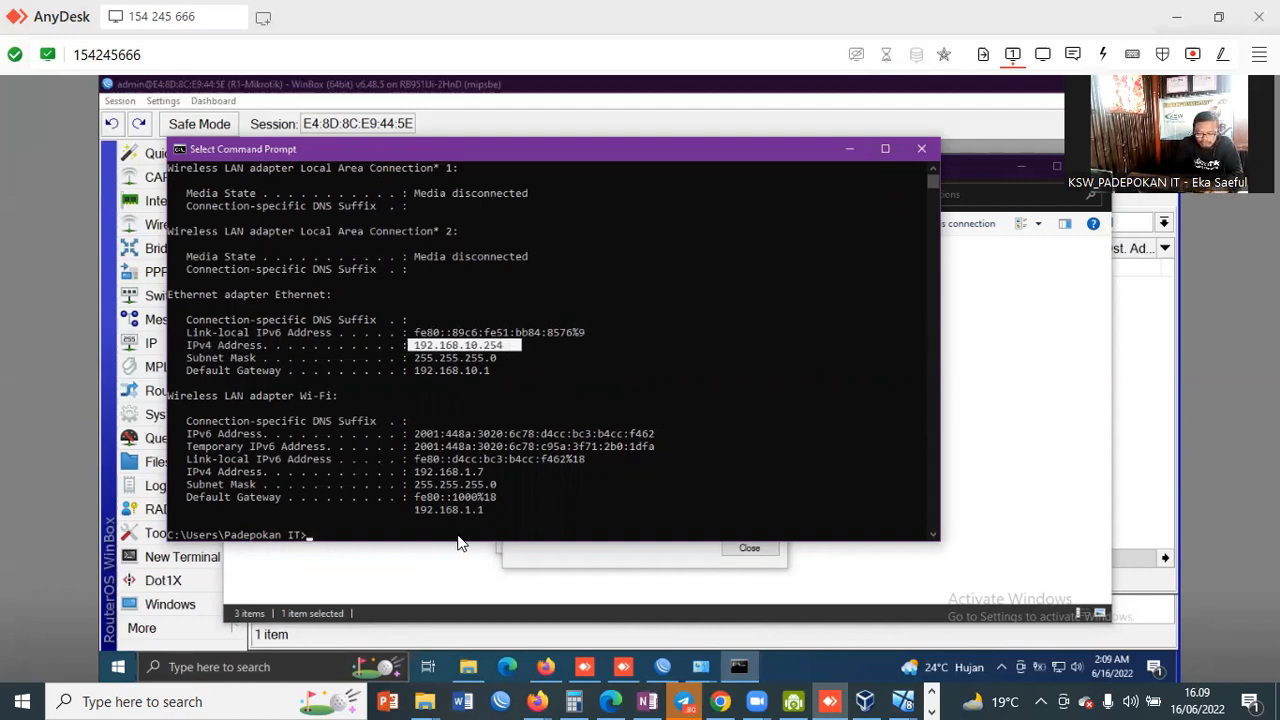
Step: Ping google.com twice, getting 4 replies with 0% loss
{"action": "type", "text": "ping google.com"}
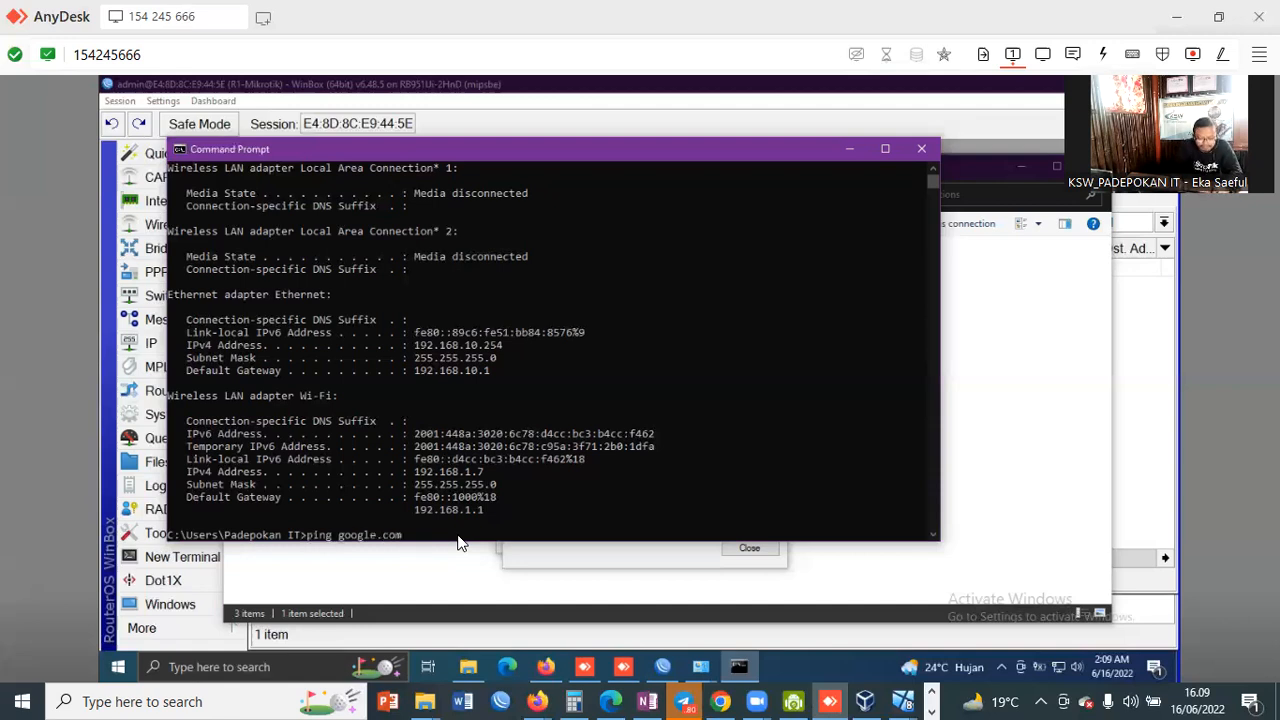
{"action": "key", "text": "Return"}
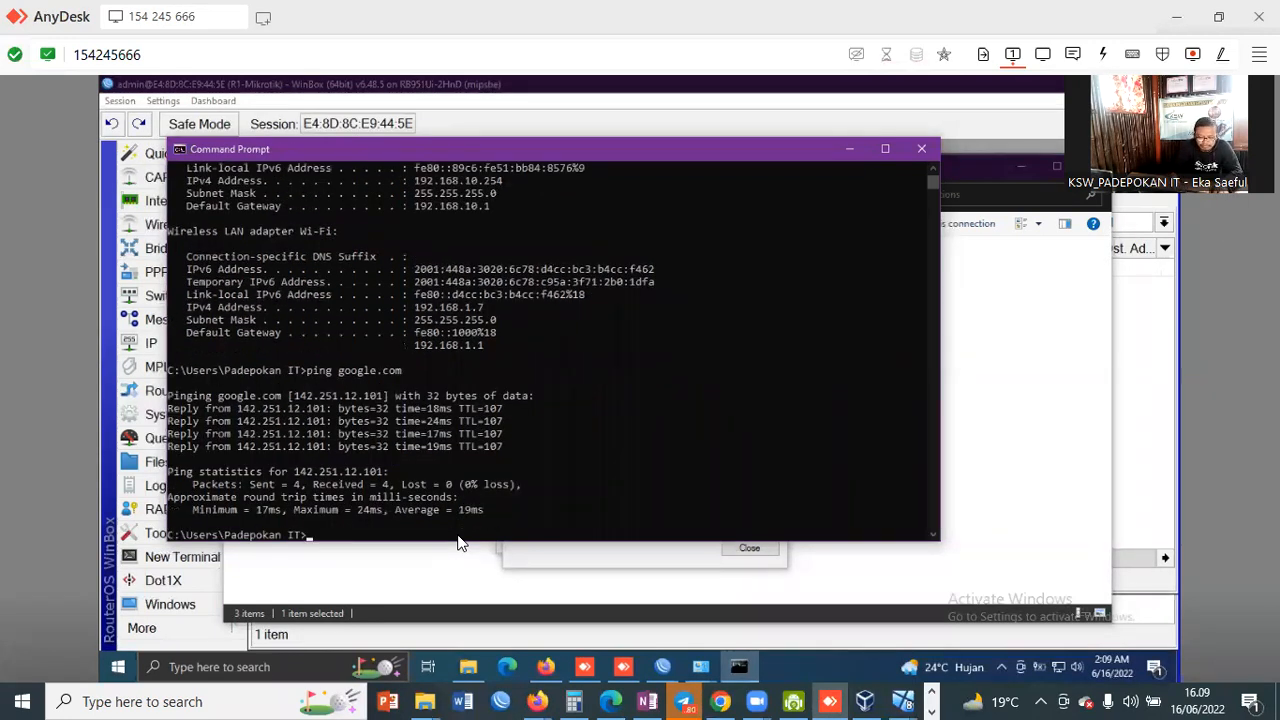
{"action": "key", "text": "Up"}
{"action": "key", "text": "Return"}
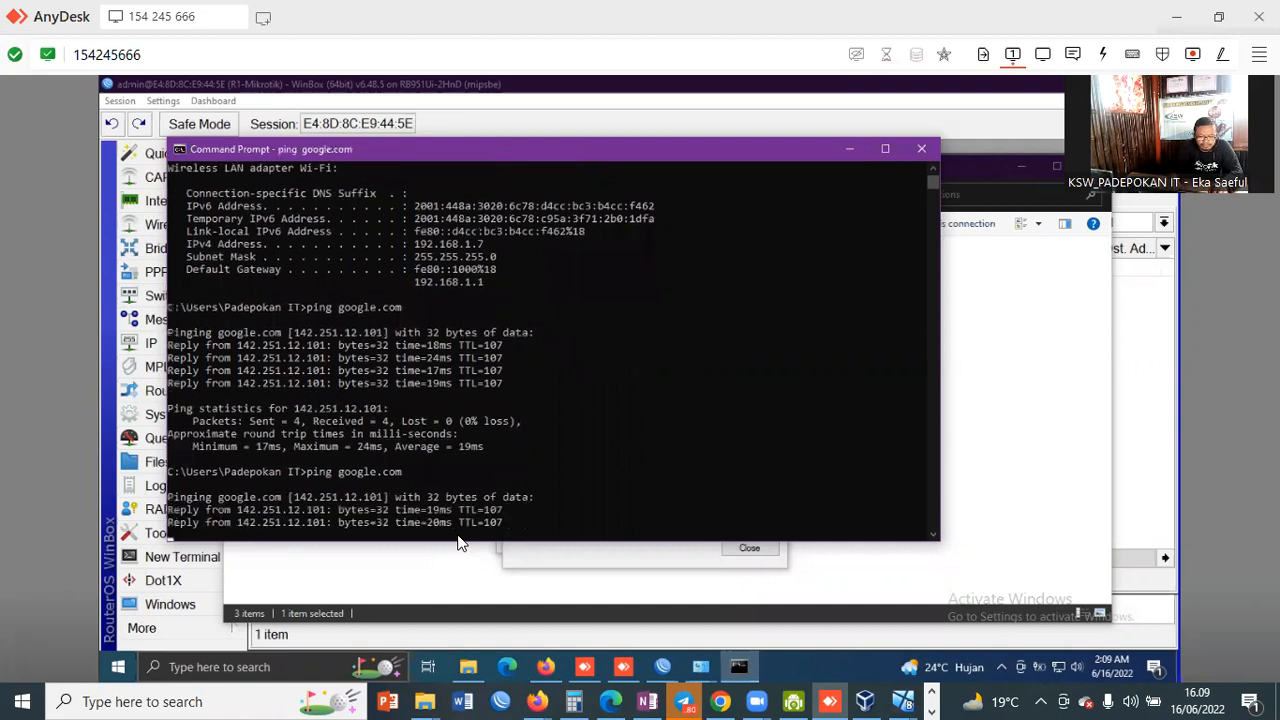